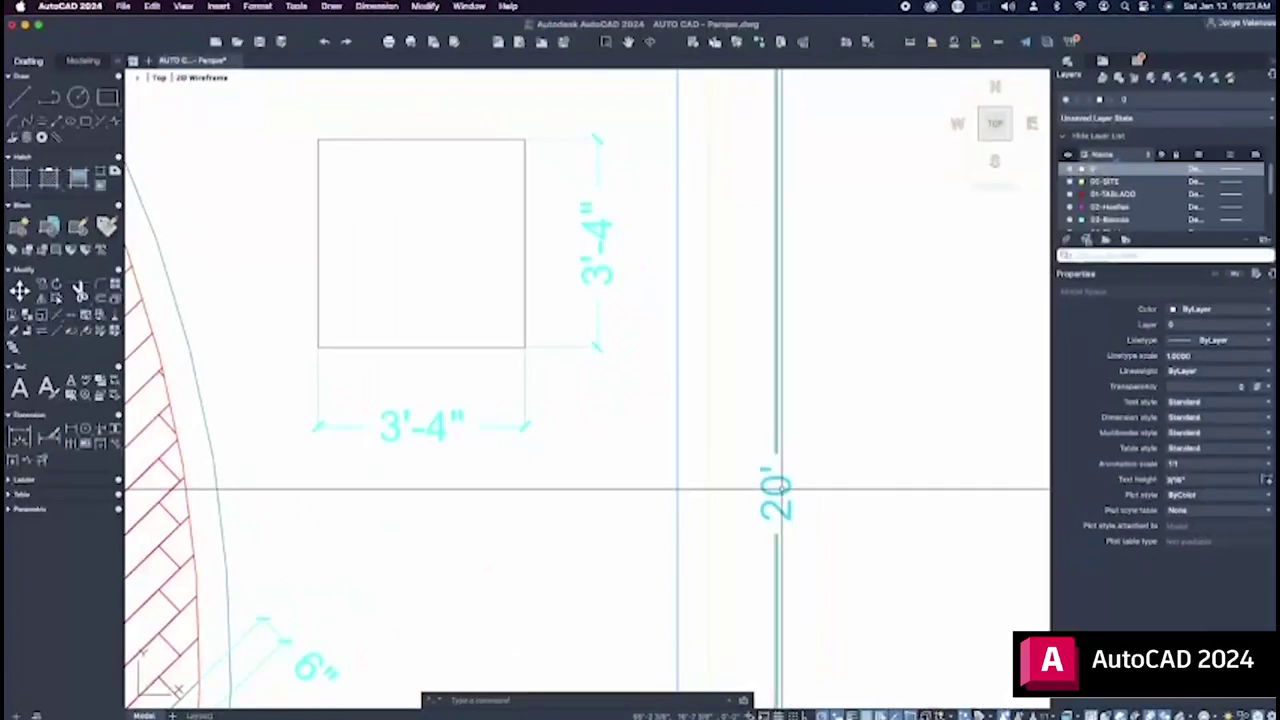
- Zoom around the model, then switch to the Layout1 sheet holding the park plan viewport
{"action": "scroll", "coordinate": [778, 490], "scroll_direction": "down", "scroll_amount": 5}
{"action": "scroll", "coordinate": [778, 490], "scroll_direction": "down", "scroll_amount": 5}
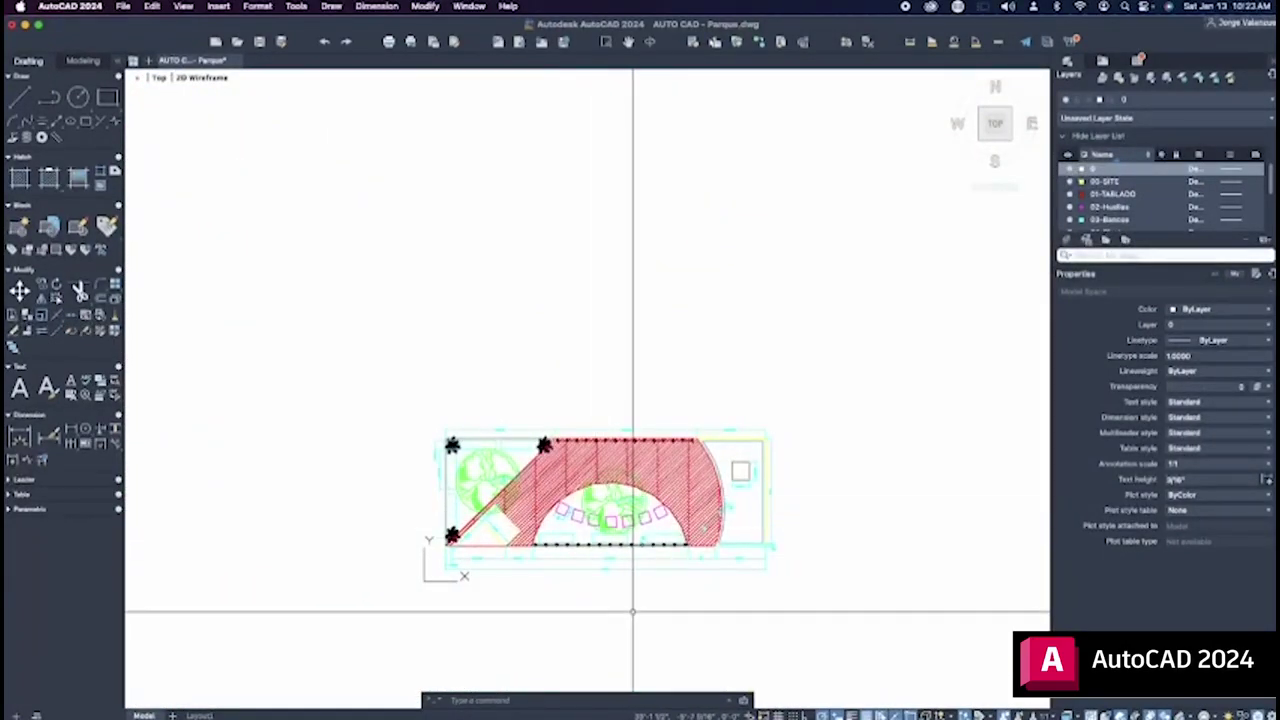
{"action": "scroll", "coordinate": [632, 610], "scroll_direction": "up", "scroll_amount": 3}
{"action": "scroll", "coordinate": [632, 610], "scroll_direction": "up", "scroll_amount": 2}
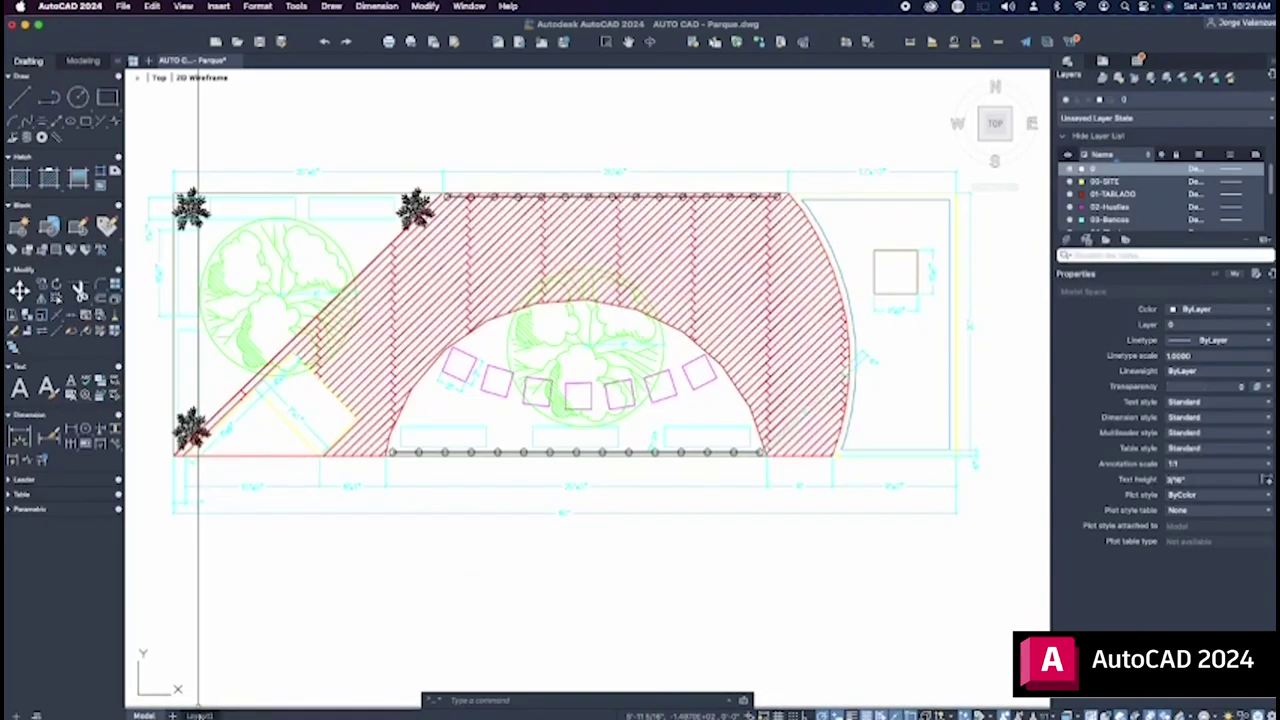
{"action": "left_click", "coordinate": [199, 715]}
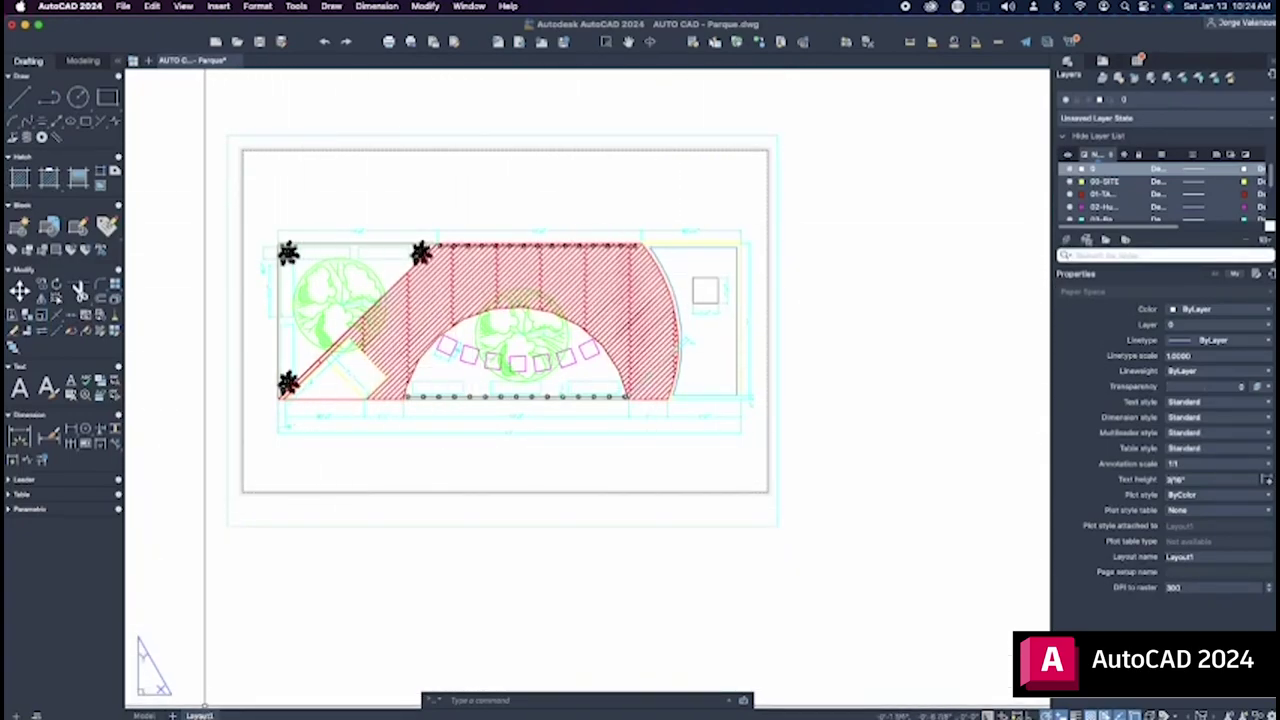
- Set Layout1's page setup to DWG To PDF.pc3, ARCH expand D (36 x 24 in) paper, 1:1 scale
{"action": "right_click", "coordinate": [199, 715]}
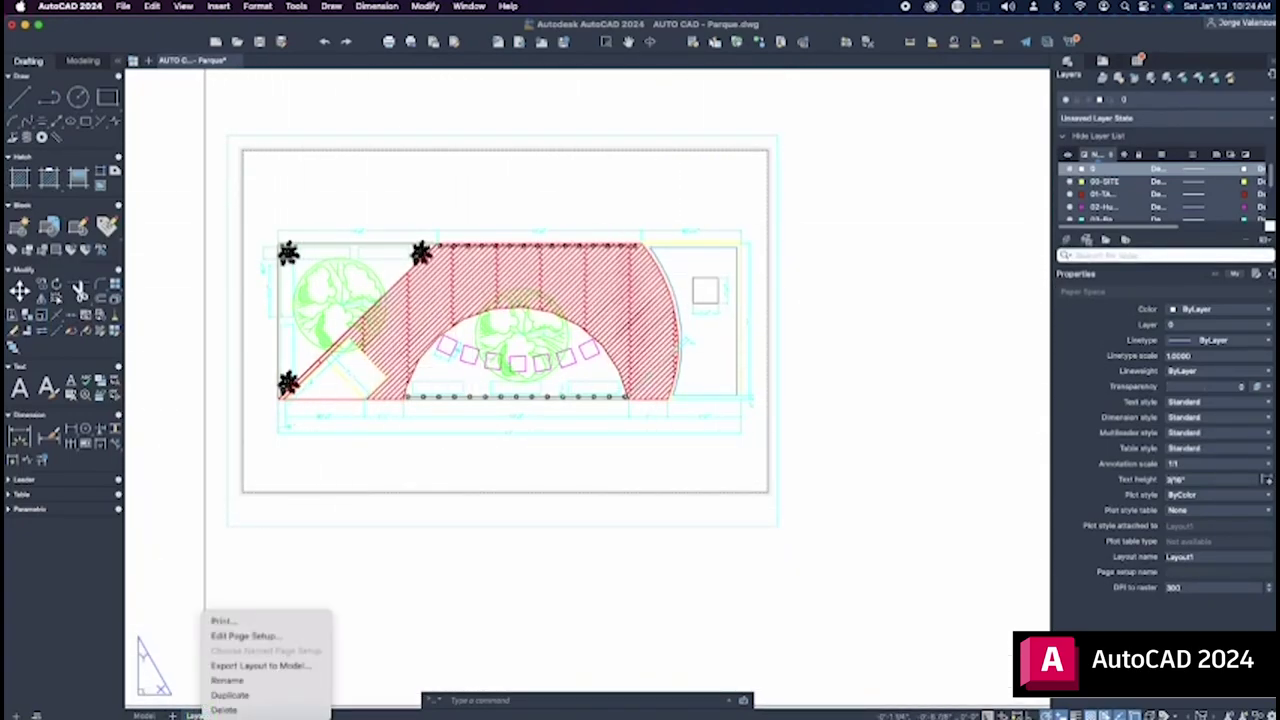
{"action": "left_click", "coordinate": [268, 637]}
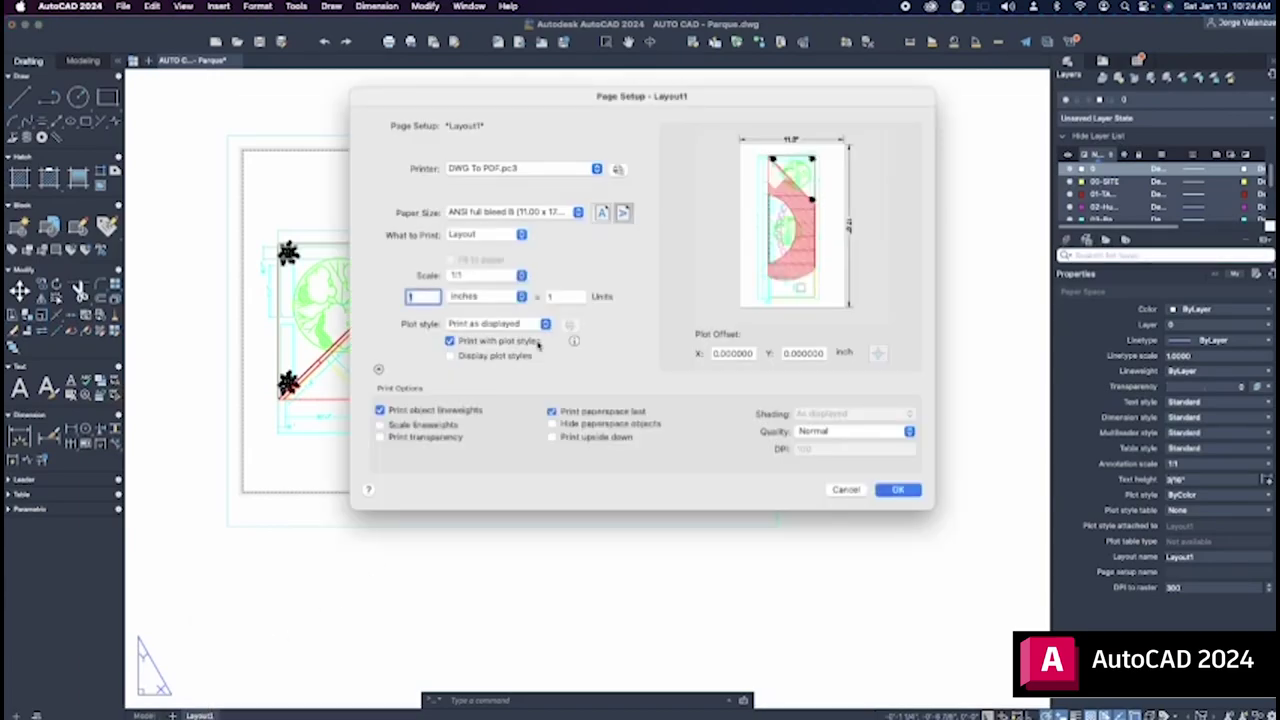
{"action": "left_click", "coordinate": [597, 170]}
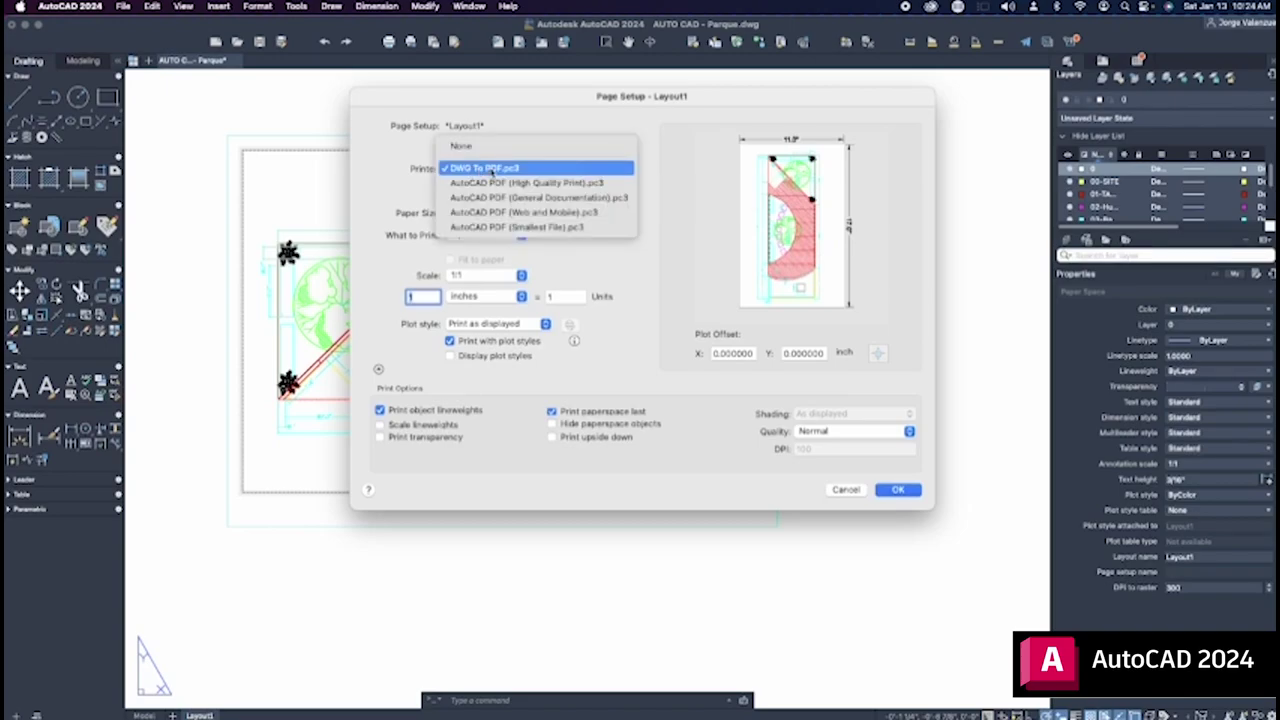
{"action": "left_click", "coordinate": [488, 168]}
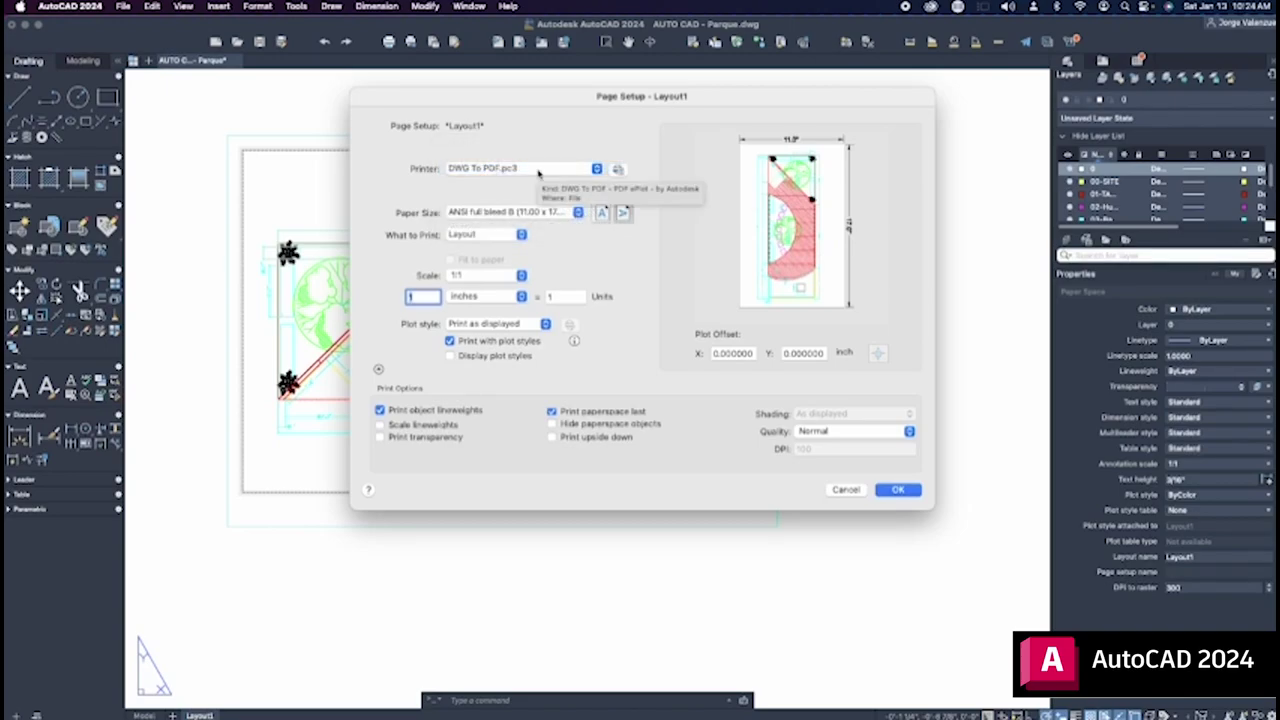
{"action": "left_click", "coordinate": [578, 214]}
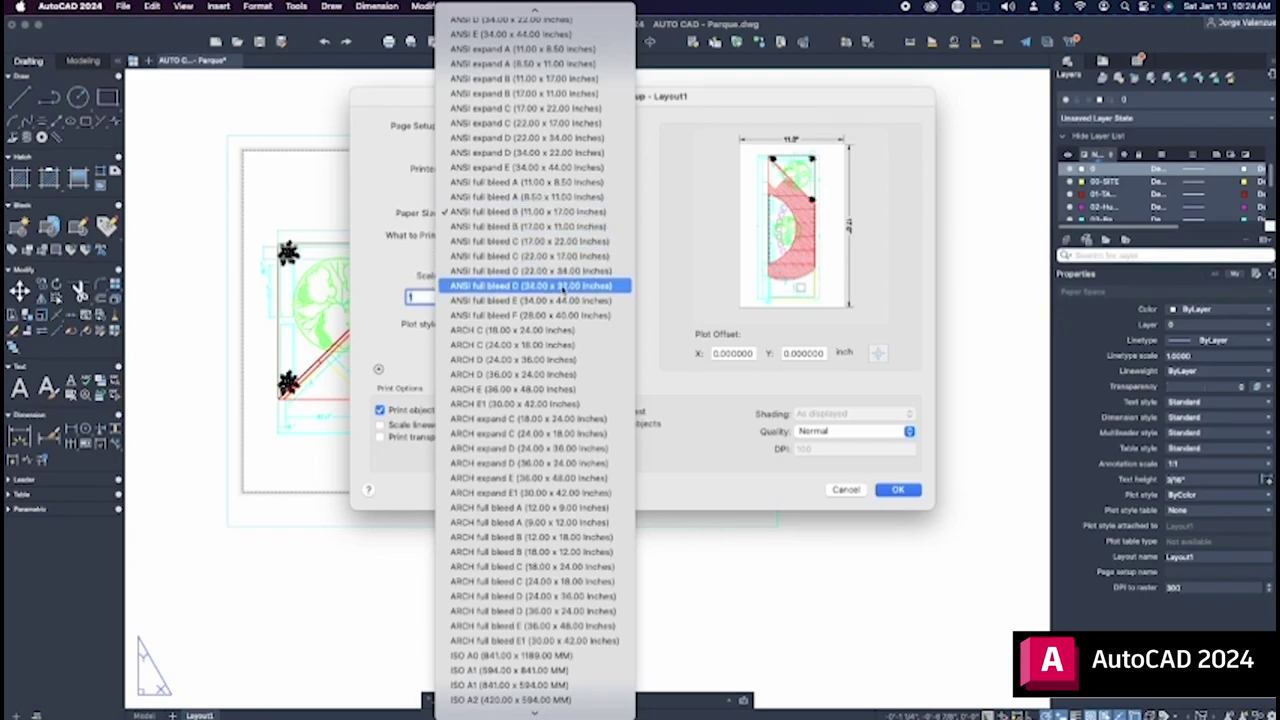
{"action": "left_click", "coordinate": [547, 464]}
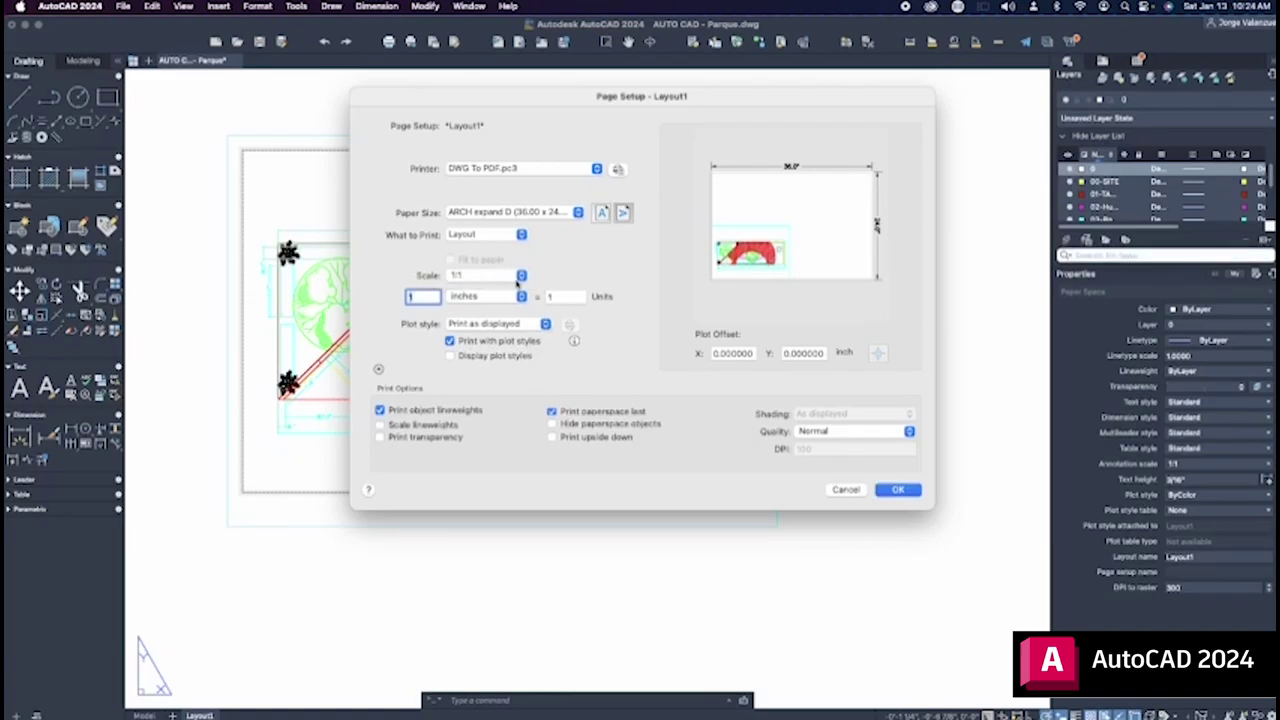
{"action": "left_click", "coordinate": [520, 277]}
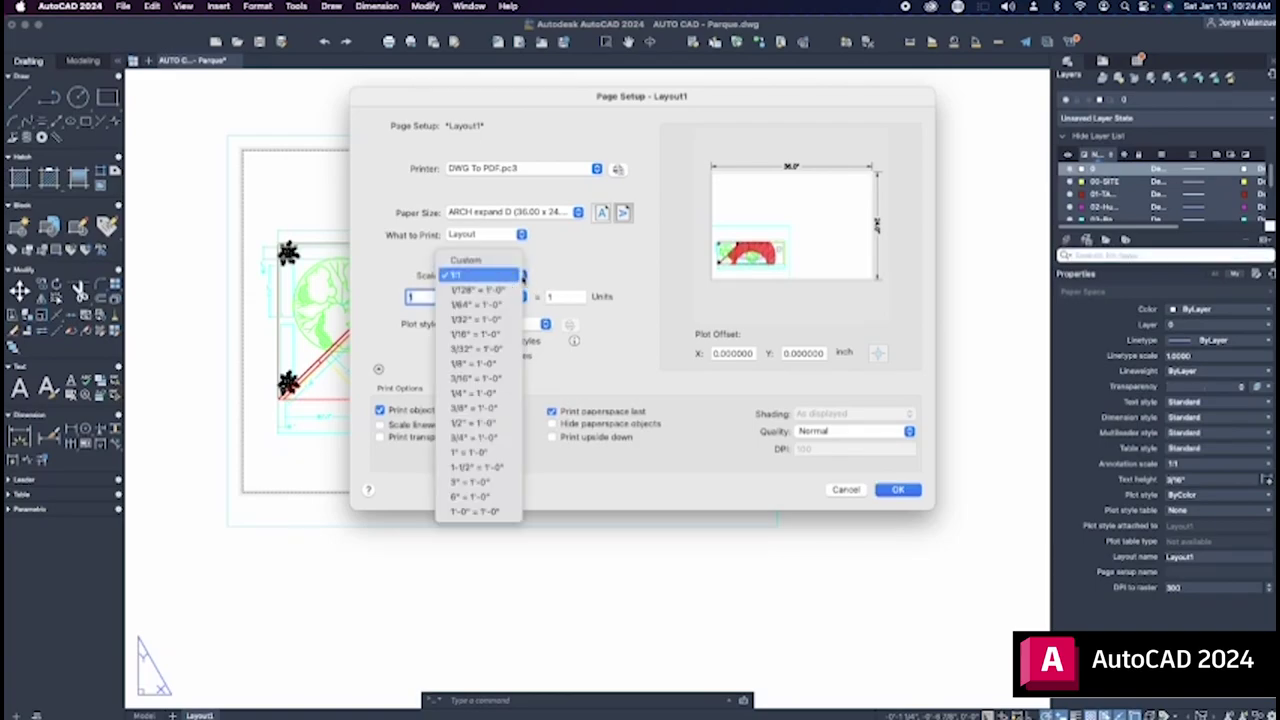
{"action": "left_click", "coordinate": [582, 270]}
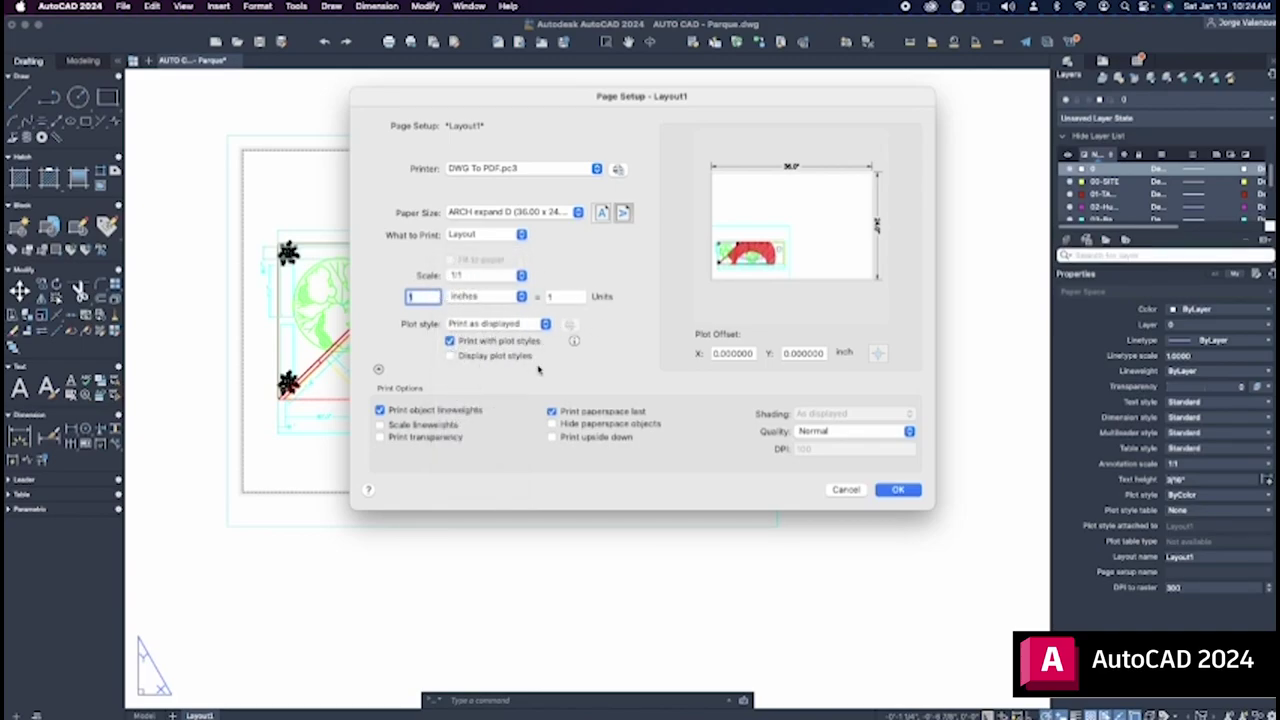
{"action": "left_click", "coordinate": [896, 490]}
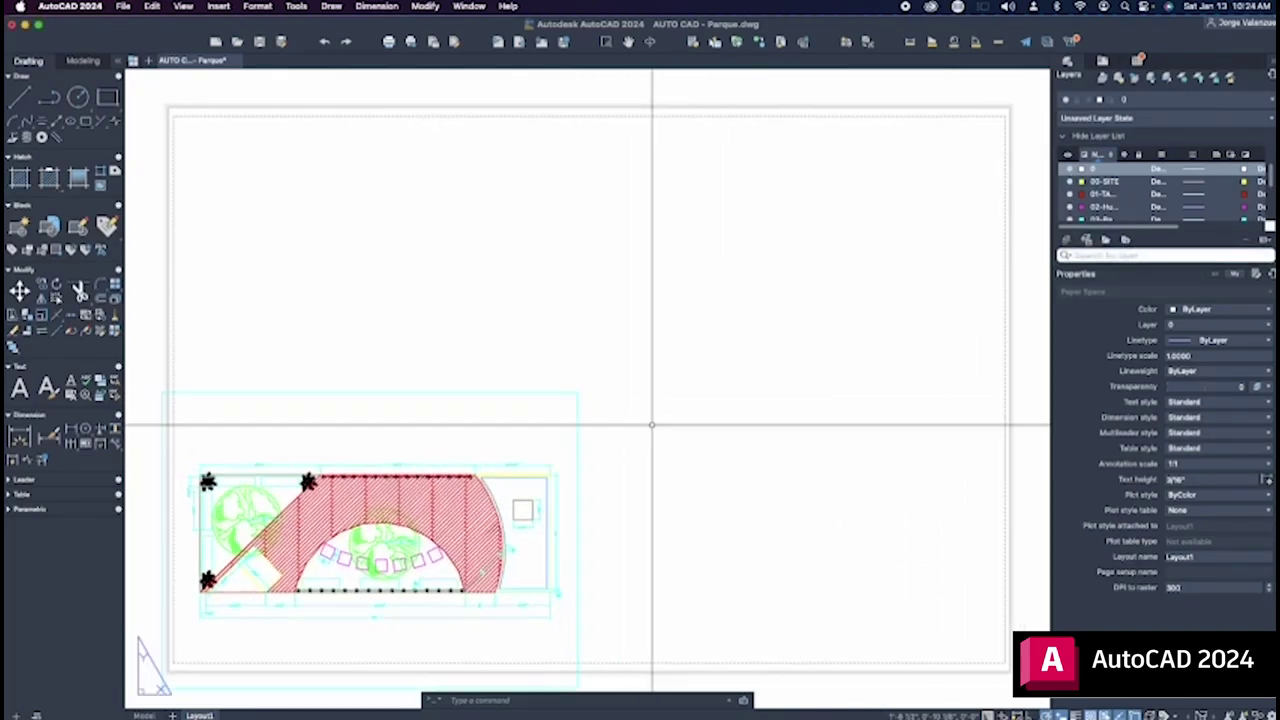
- Select the park plan viewport and move it to the middle of the sheet
{"action": "scroll", "coordinate": [657, 423], "scroll_direction": "down", "scroll_amount": 5}
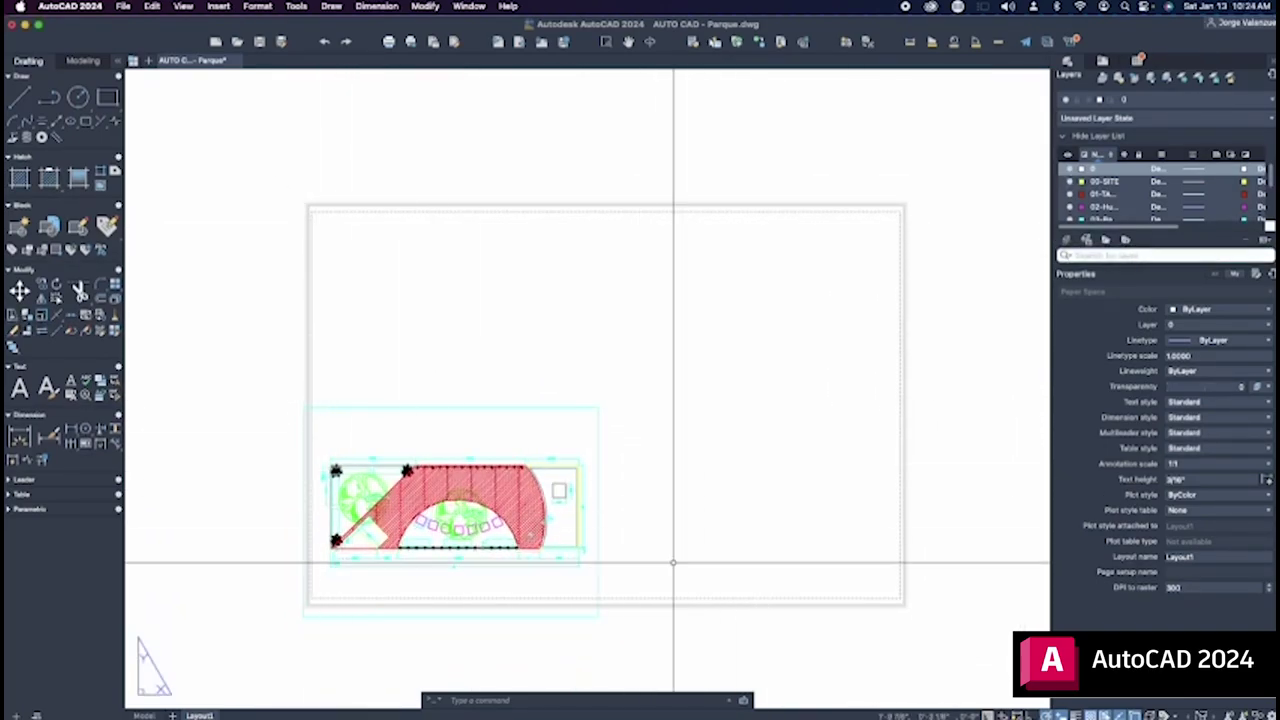
{"action": "left_click", "coordinate": [626, 391]}
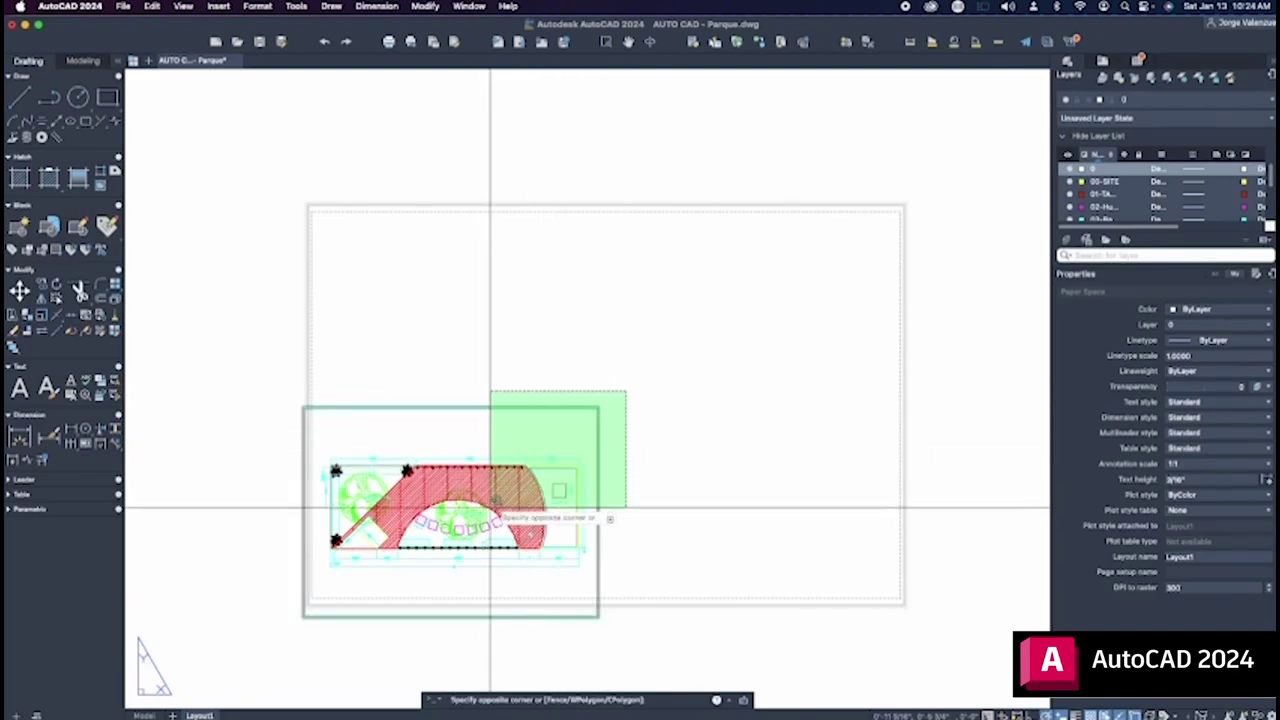
{"action": "left_click", "coordinate": [485, 506]}
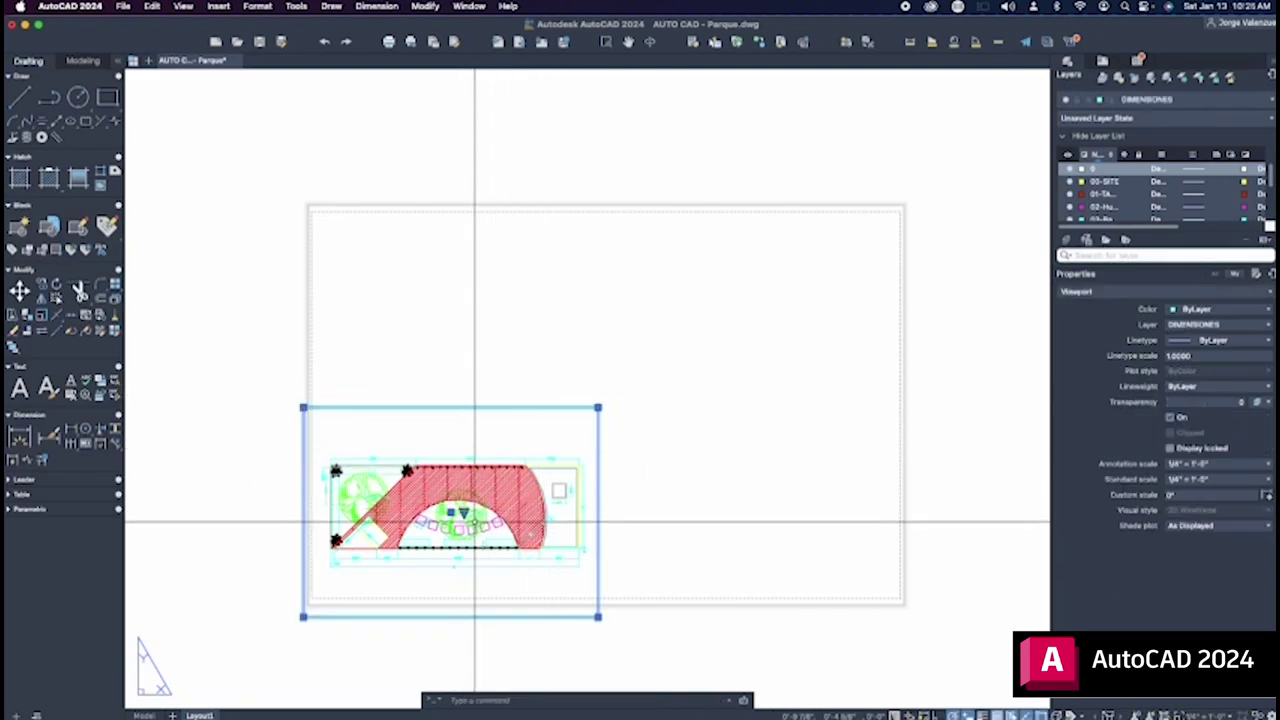
{"action": "left_click", "coordinate": [451, 512]}
{"action": "left_click", "coordinate": [597, 407]}
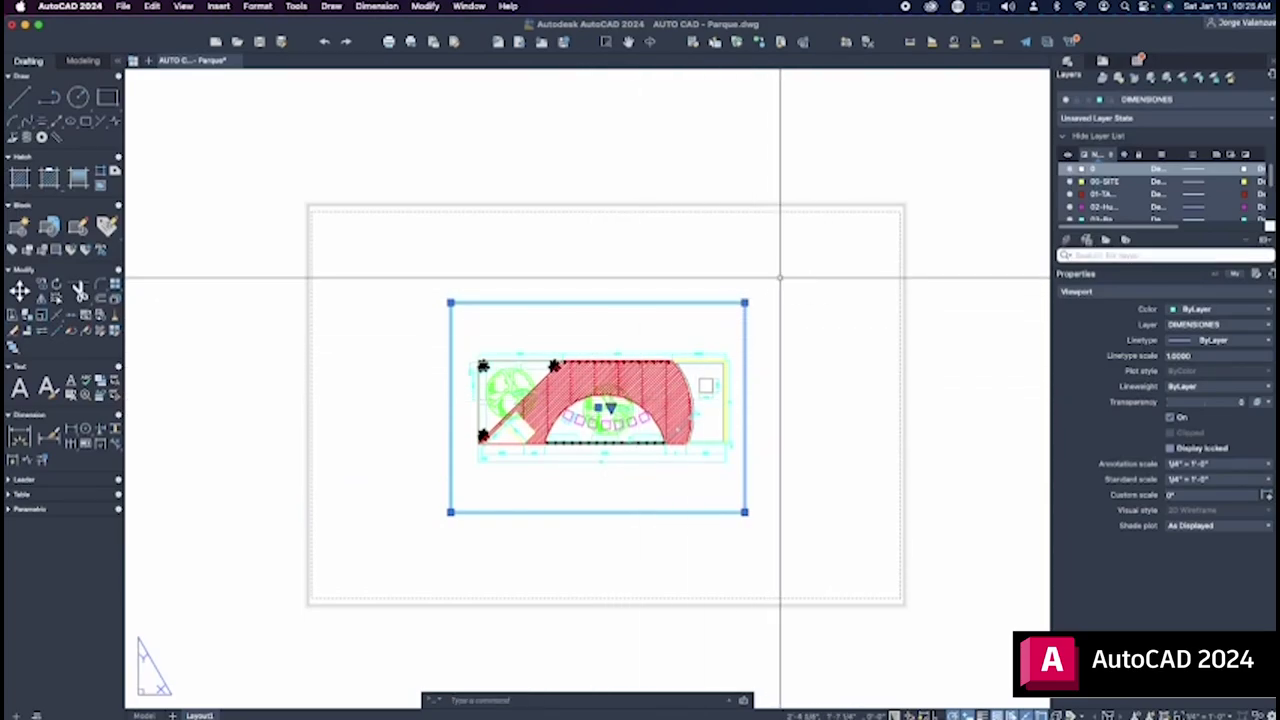
{"action": "key", "text": "Escape"}
- Check the viewport's scale list, keep 1/4" = 1'-0", and reselect the viewport
{"action": "left_click", "coordinate": [780, 277]}
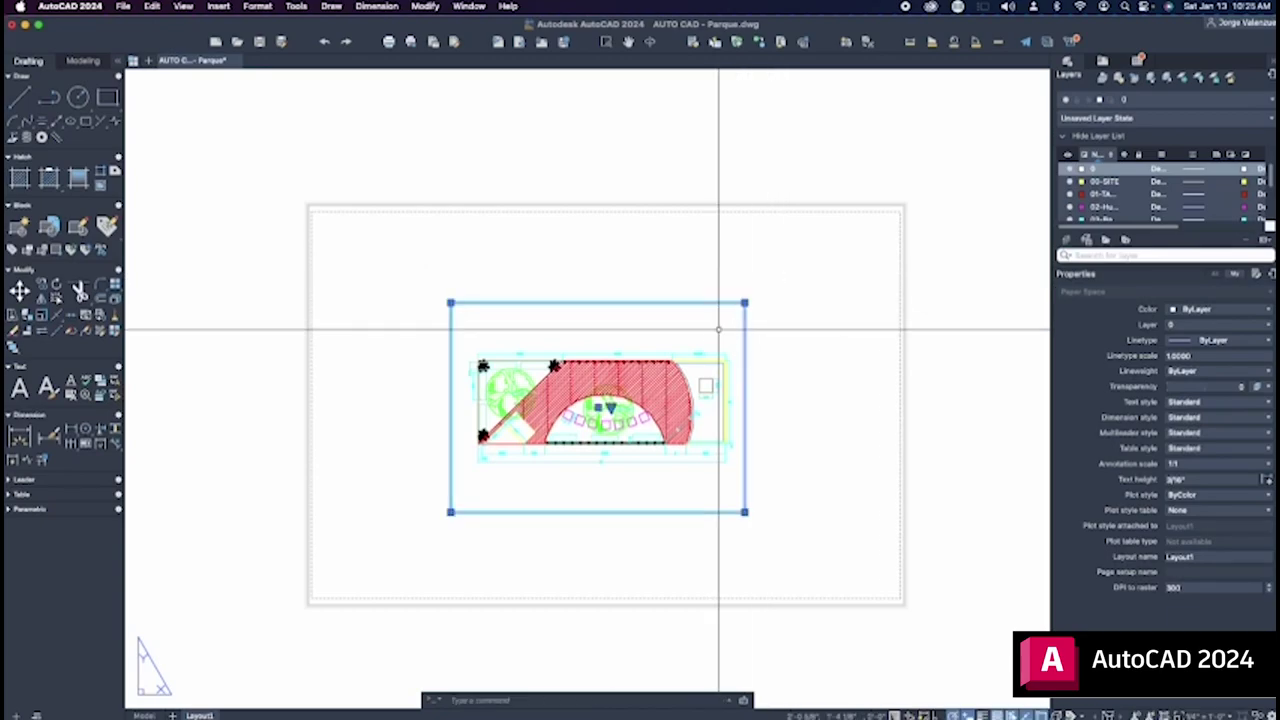
{"action": "left_click", "coordinate": [718, 329]}
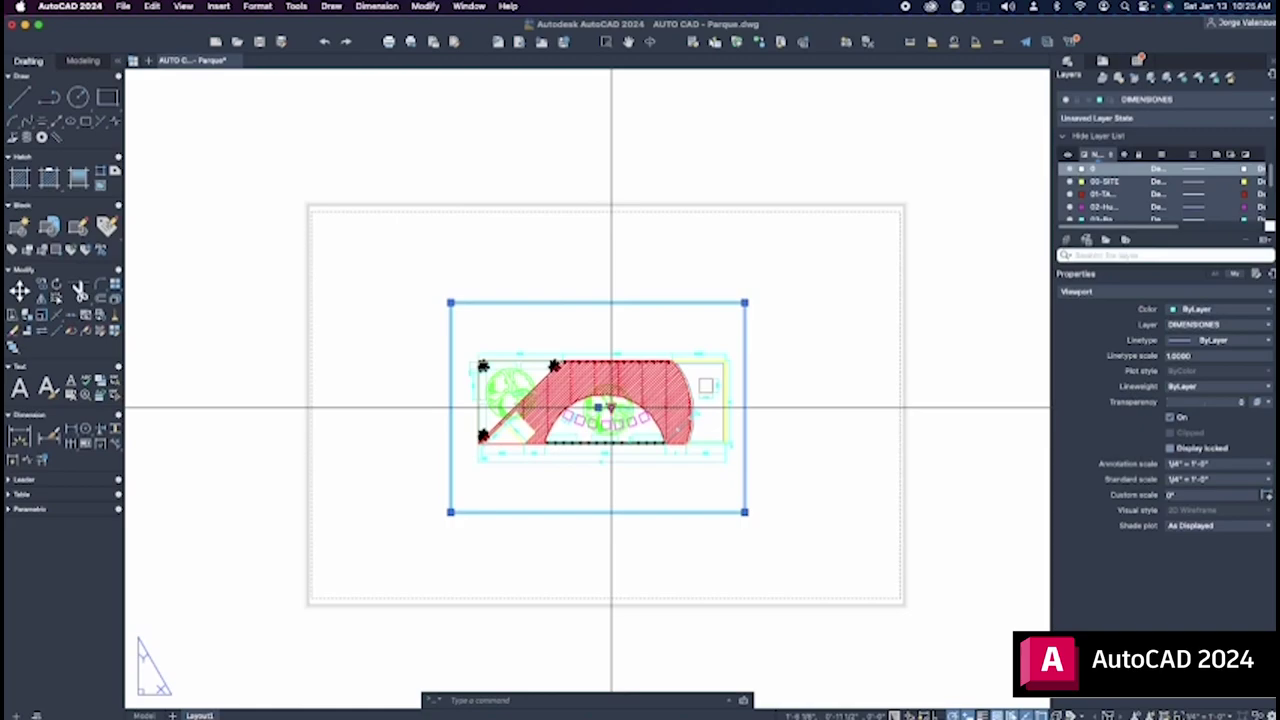
{"action": "left_click", "coordinate": [611, 409]}
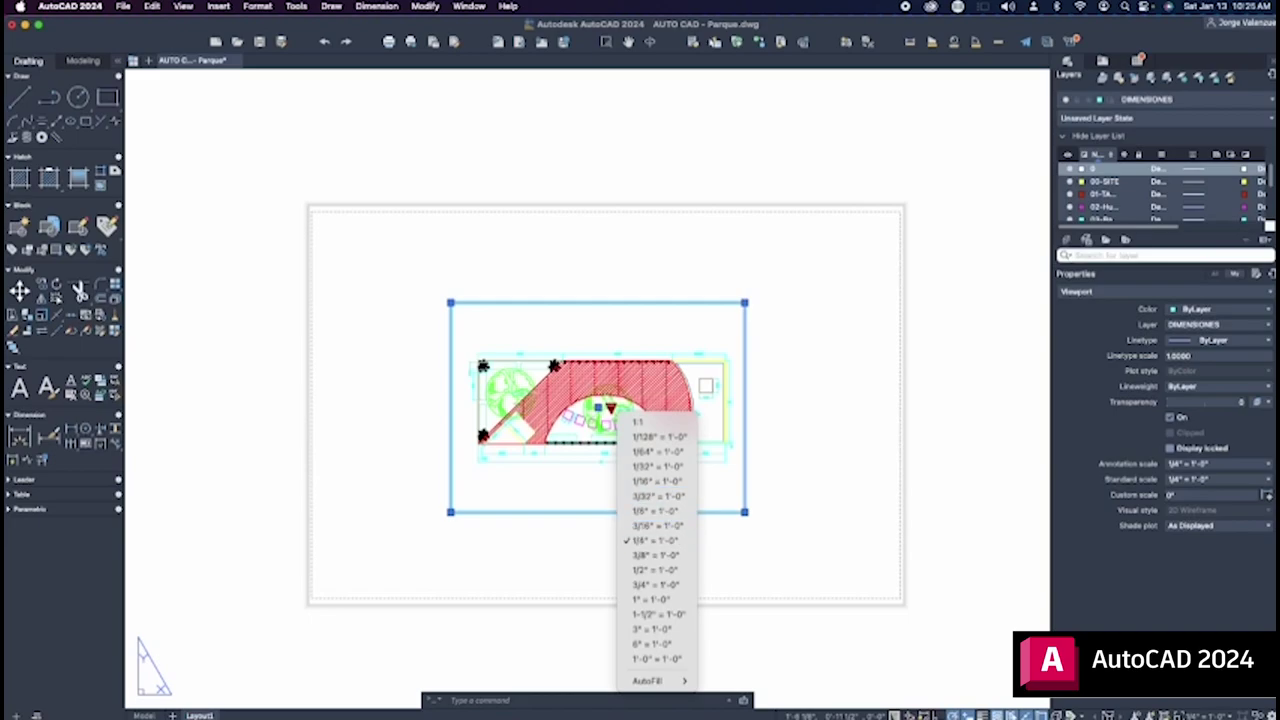
{"action": "left_click", "coordinate": [655, 540]}
{"action": "left_click", "coordinate": [824, 226]}
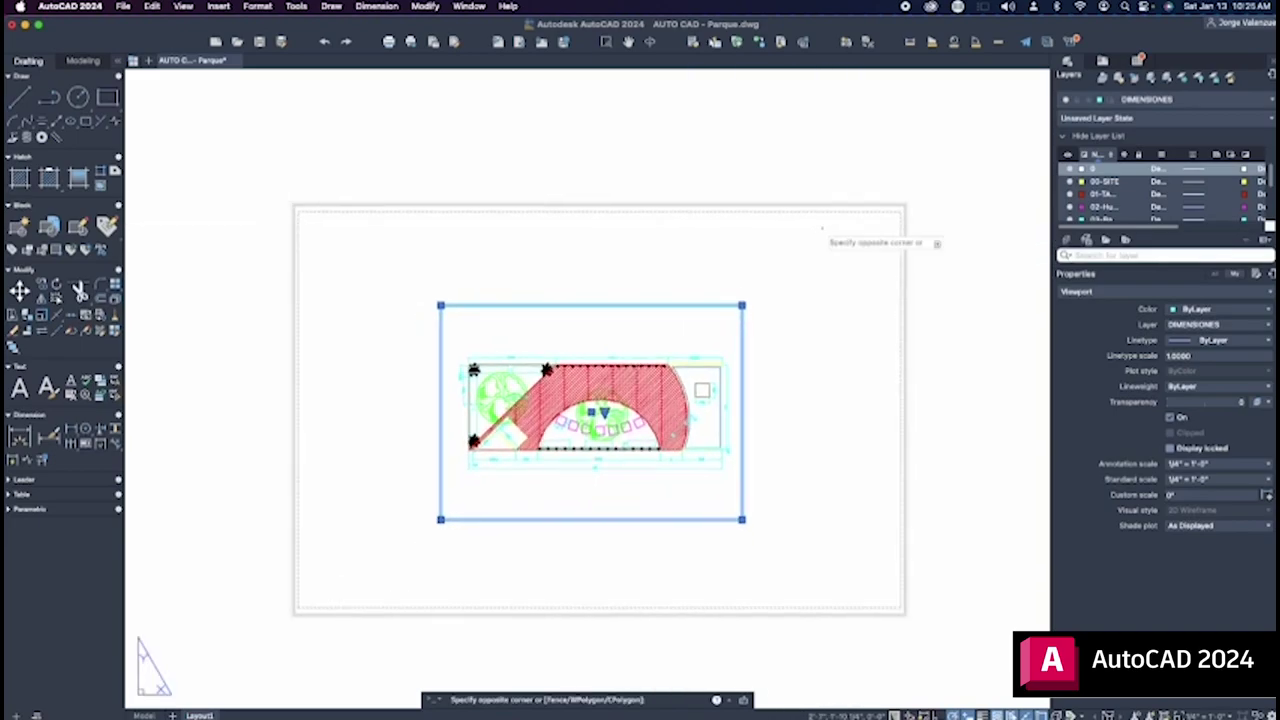
{"action": "left_click", "coordinate": [823, 227]}
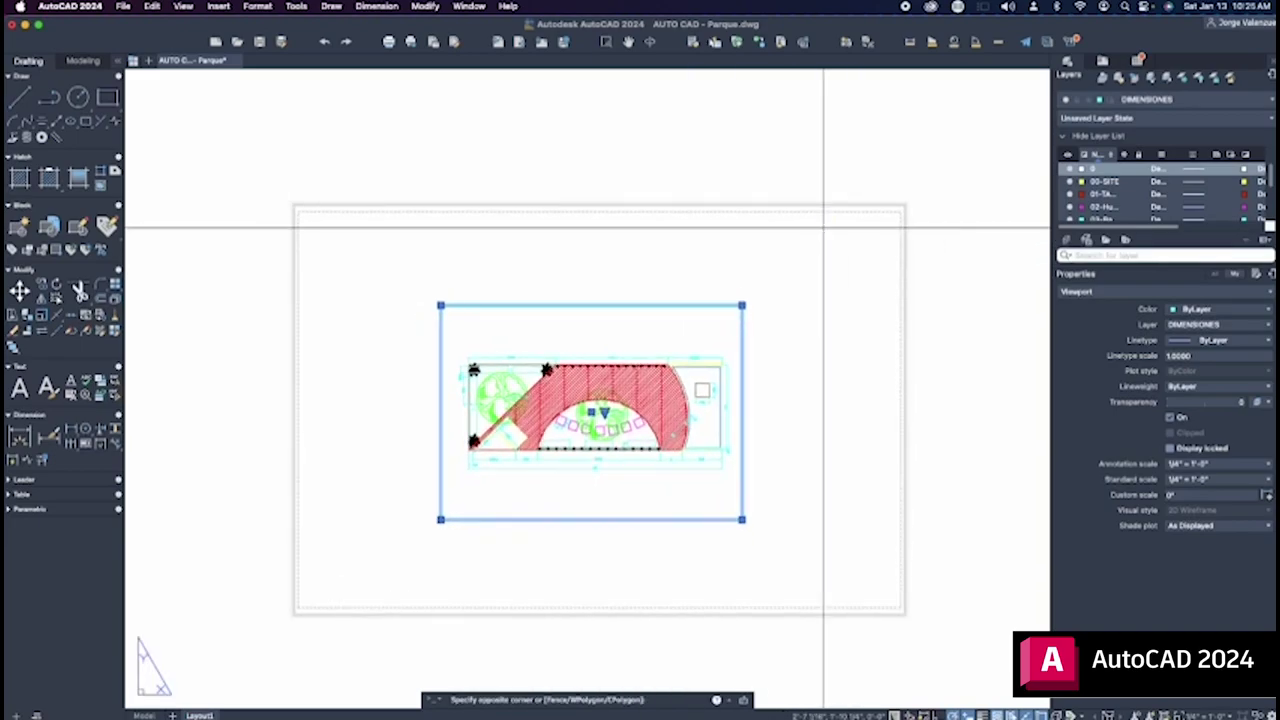
{"action": "left_click", "coordinate": [823, 228]}
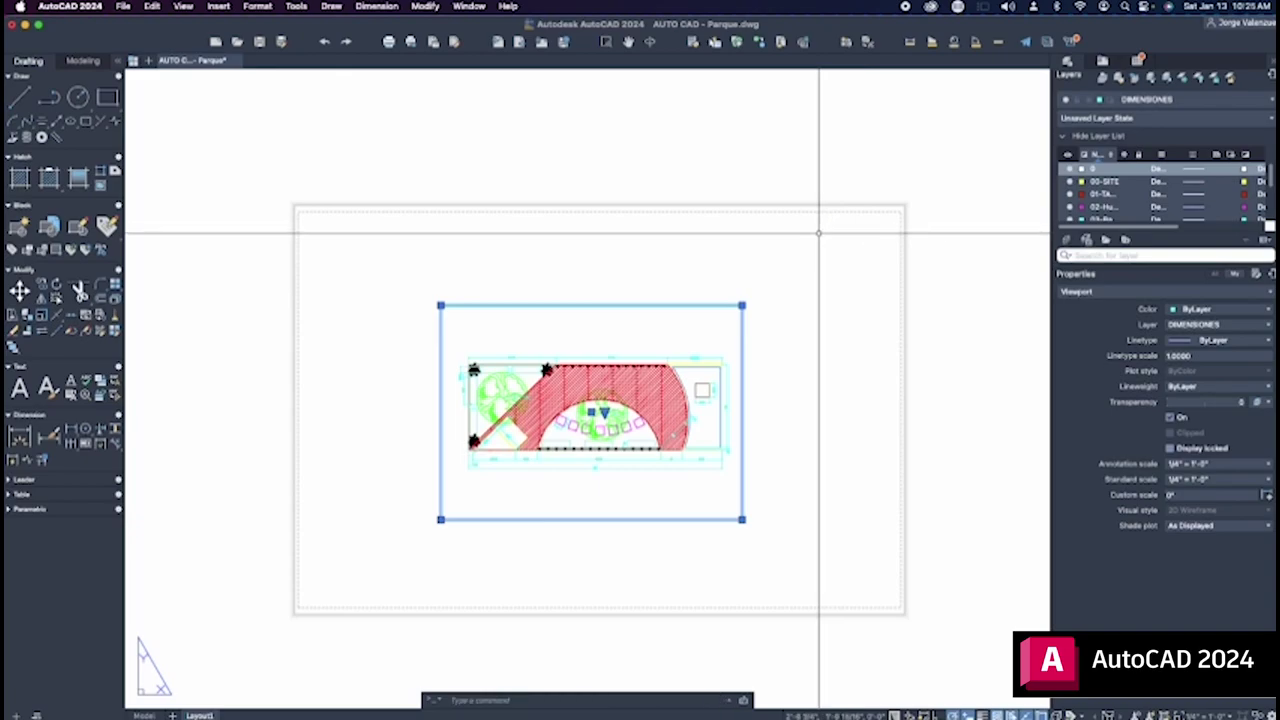
{"action": "key", "text": "Escape"}
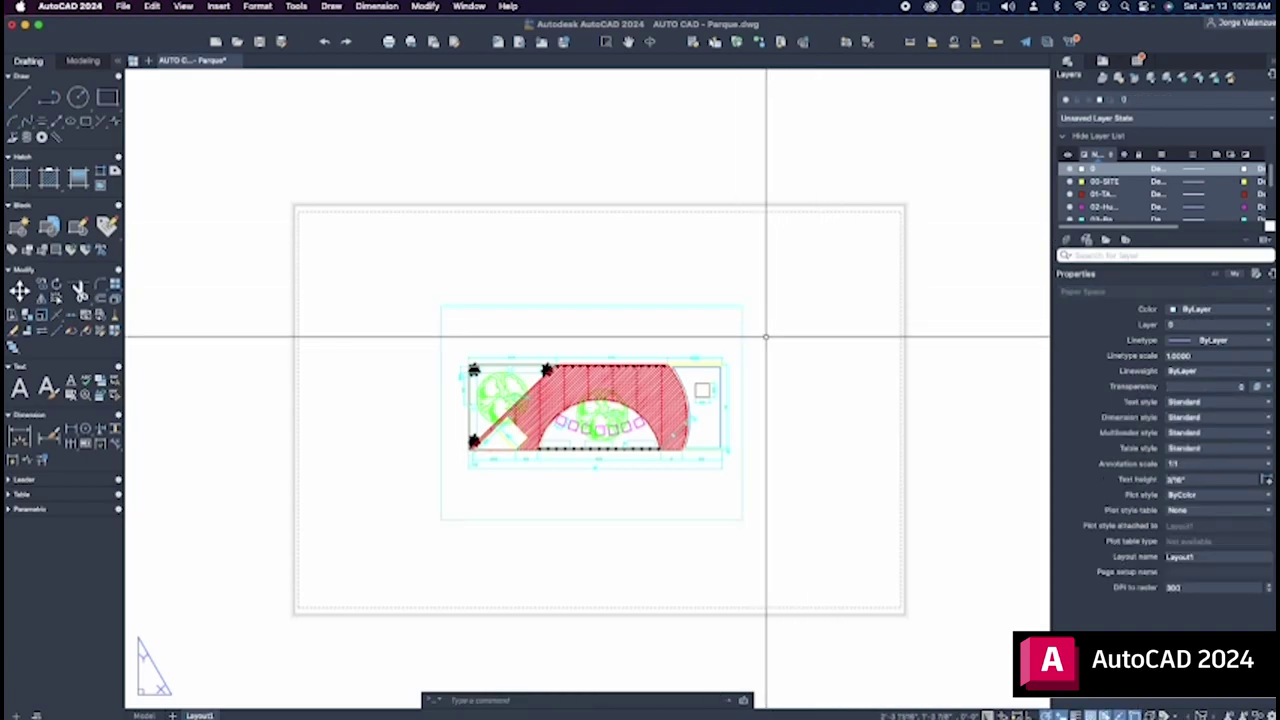
{"action": "left_click", "coordinate": [751, 298]}
{"action": "left_click", "coordinate": [714, 349]}
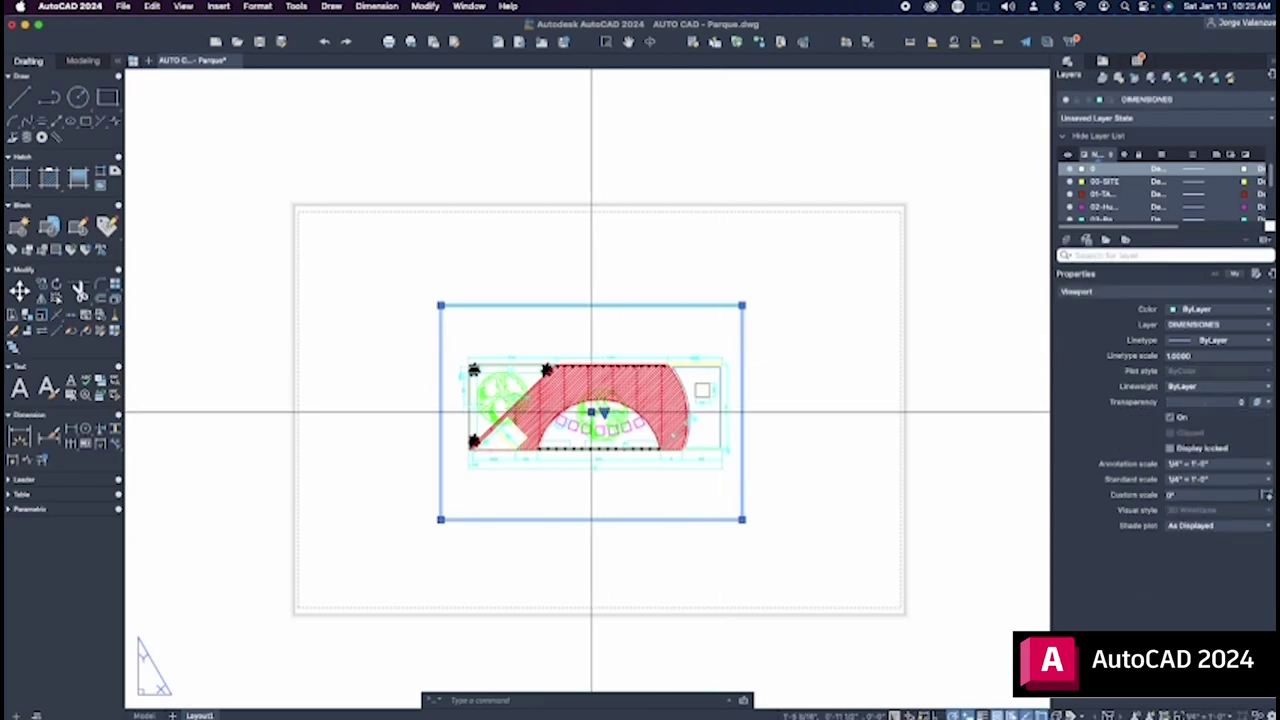
- Move the viewport to the sheet's upper right and pull its top and bottom edges in
{"action": "left_click", "coordinate": [591, 411]}
{"action": "left_click", "coordinate": [754, 313]}
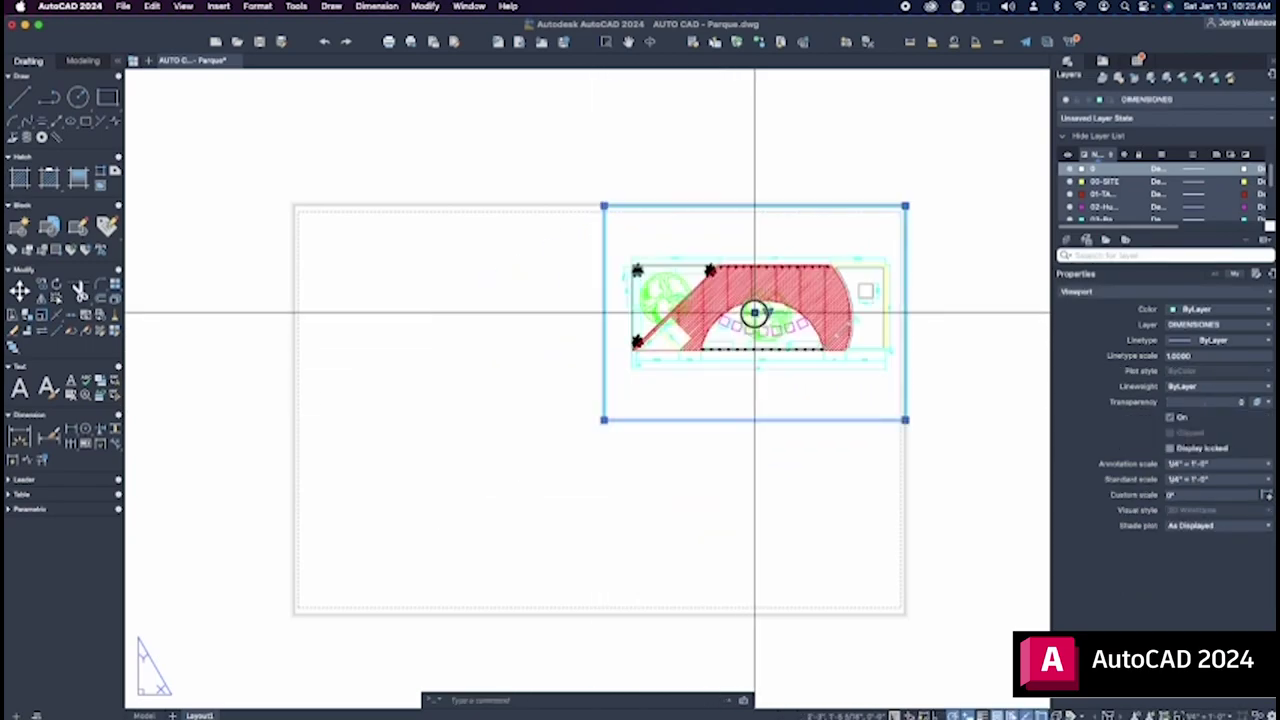
{"action": "left_click", "coordinate": [905, 206]}
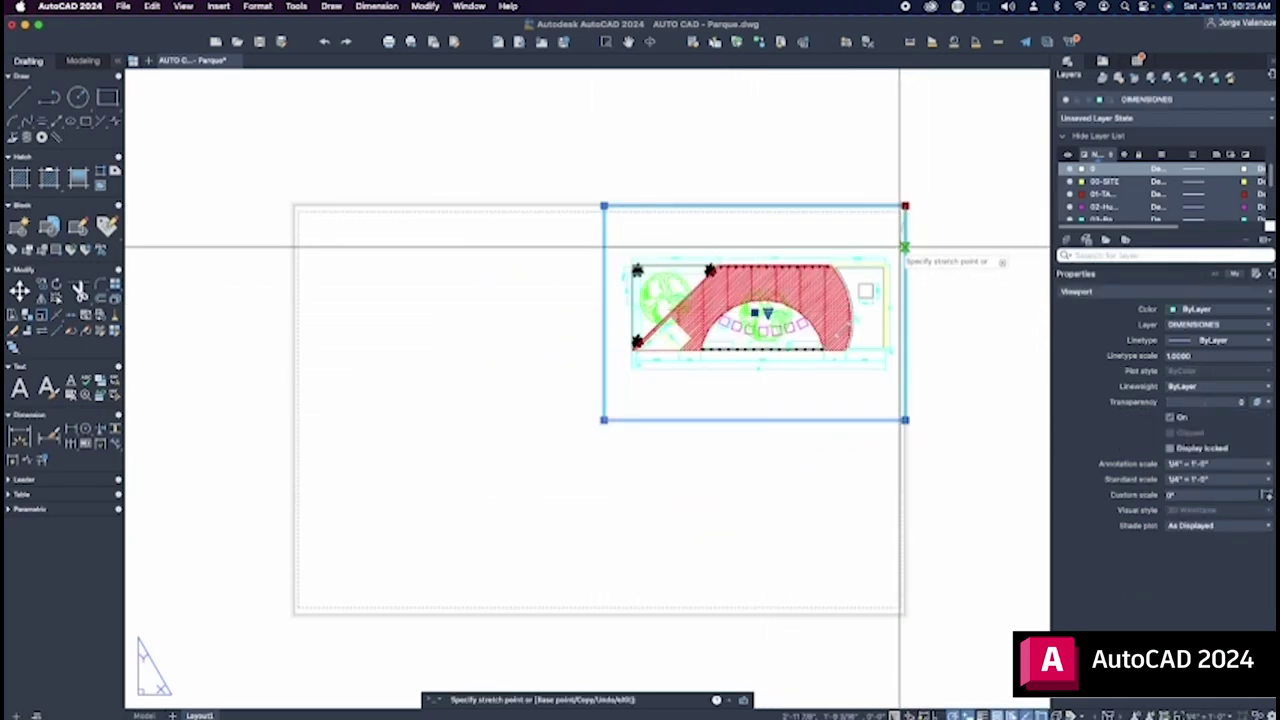
{"action": "left_click", "coordinate": [905, 246]}
{"action": "left_click", "coordinate": [905, 420]}
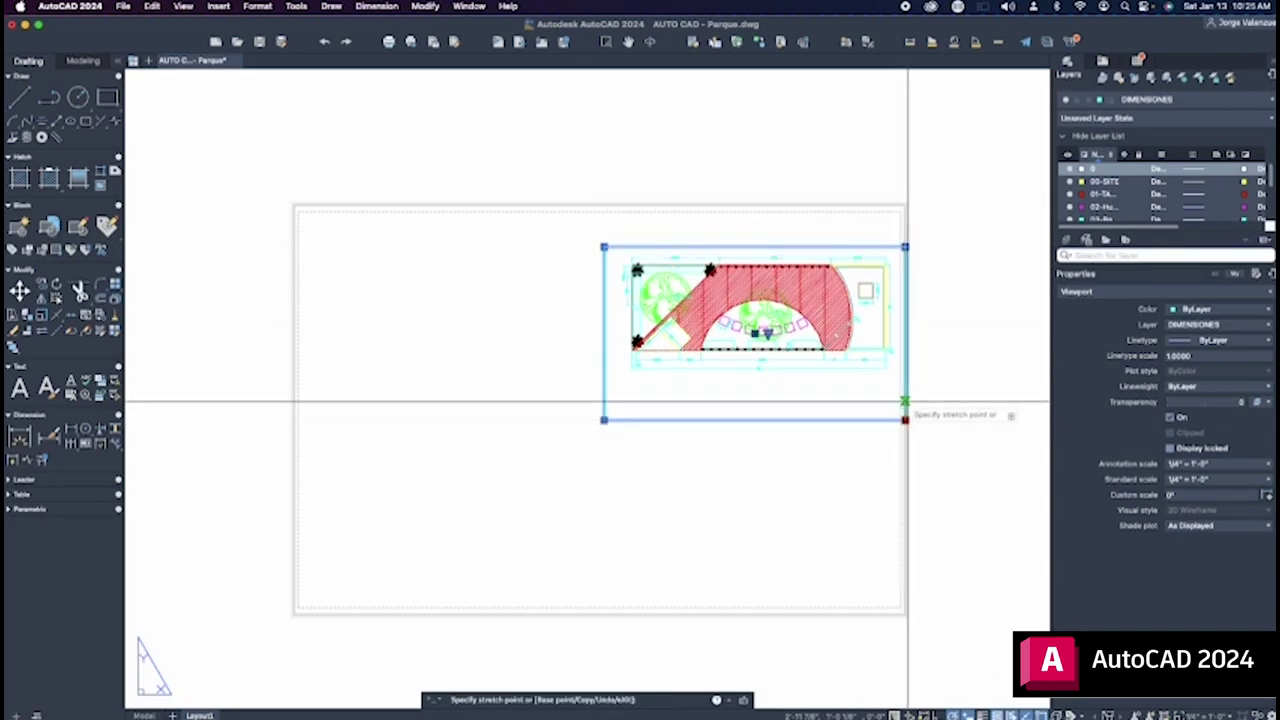
{"action": "left_click", "coordinate": [905, 376]}
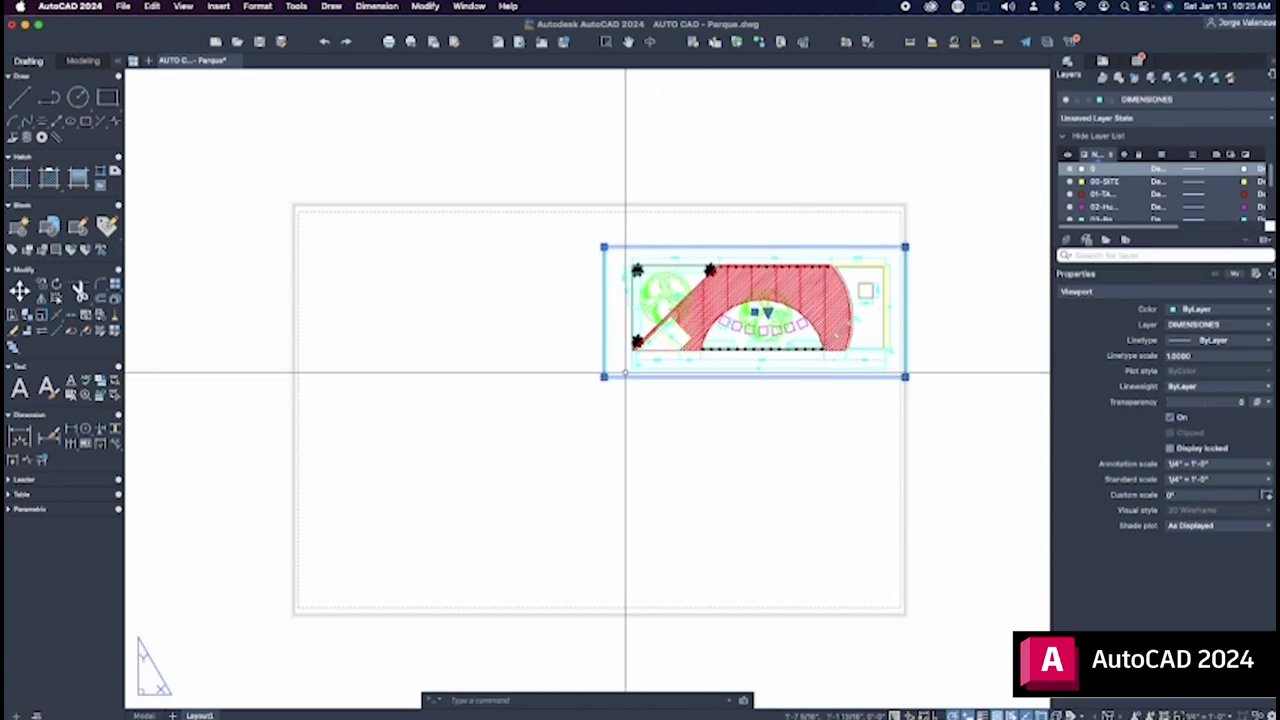
- Stretch the lower-left corner, shift the viewport up-left, and keep its 1/4" = 1'-0" scale
{"action": "left_click", "coordinate": [604, 376]}
{"action": "left_click", "coordinate": [612, 376]}
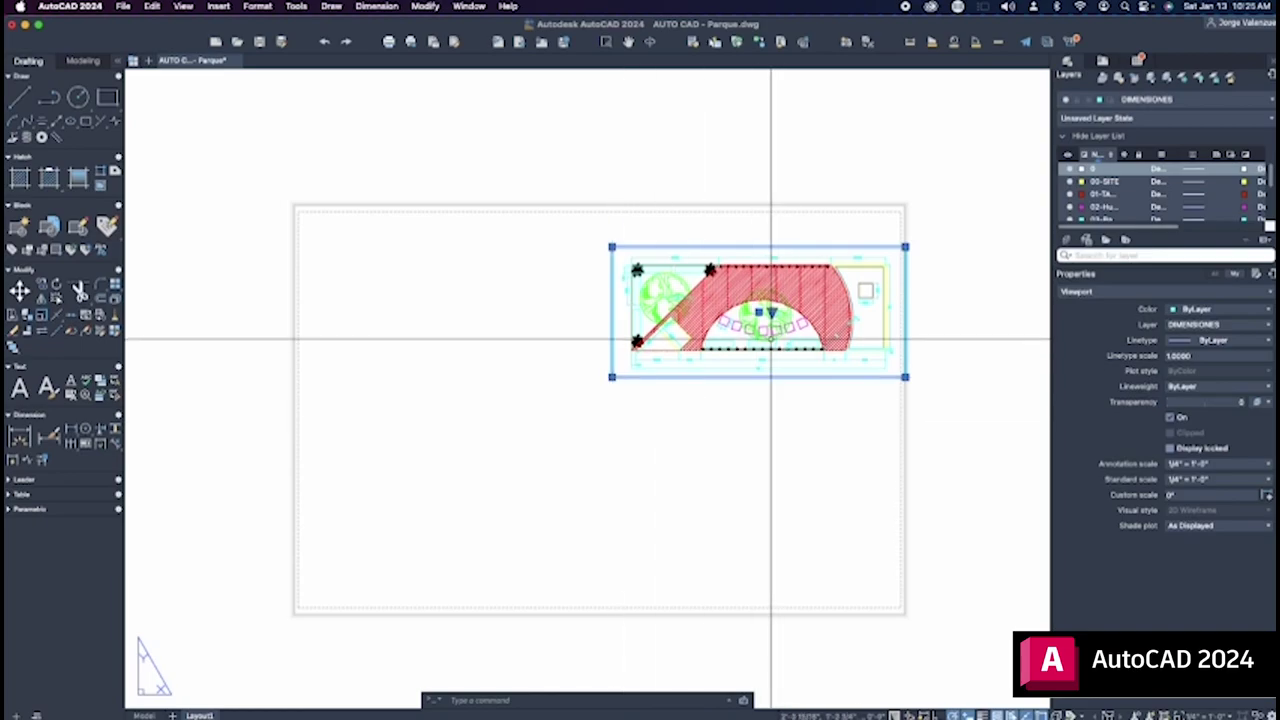
{"action": "left_click", "coordinate": [758, 313]}
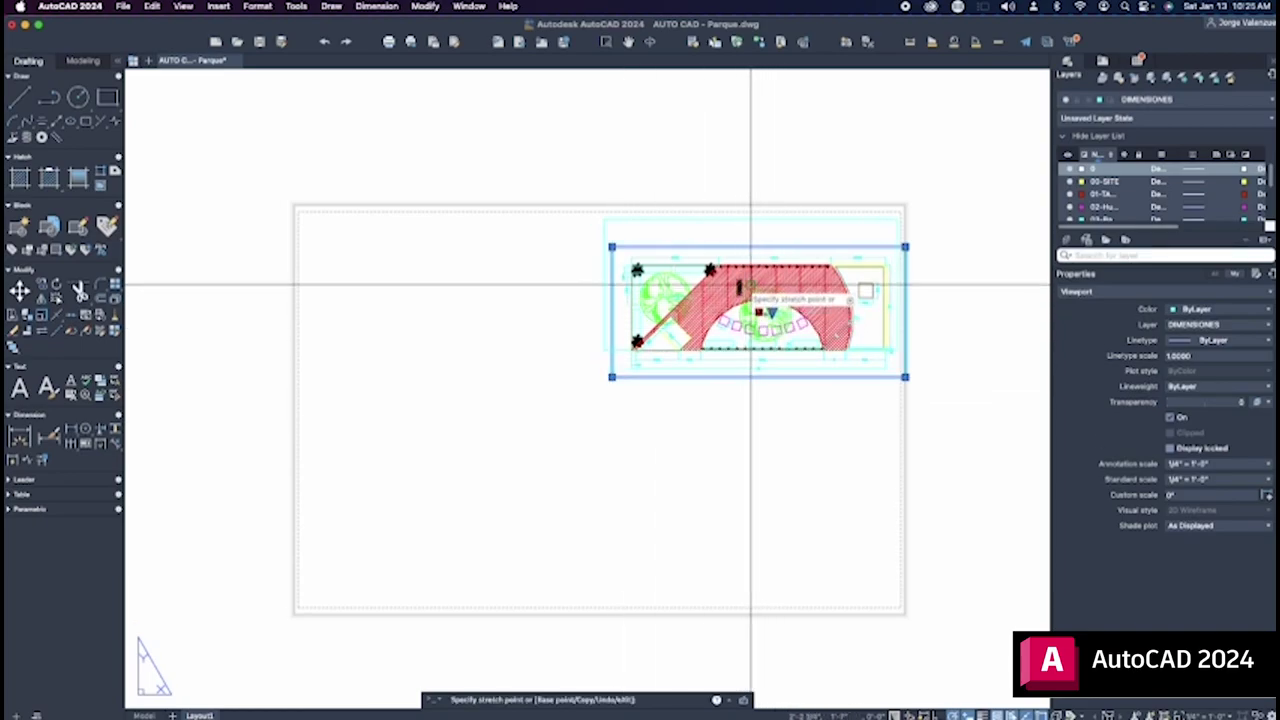
{"action": "left_click", "coordinate": [740, 284]}
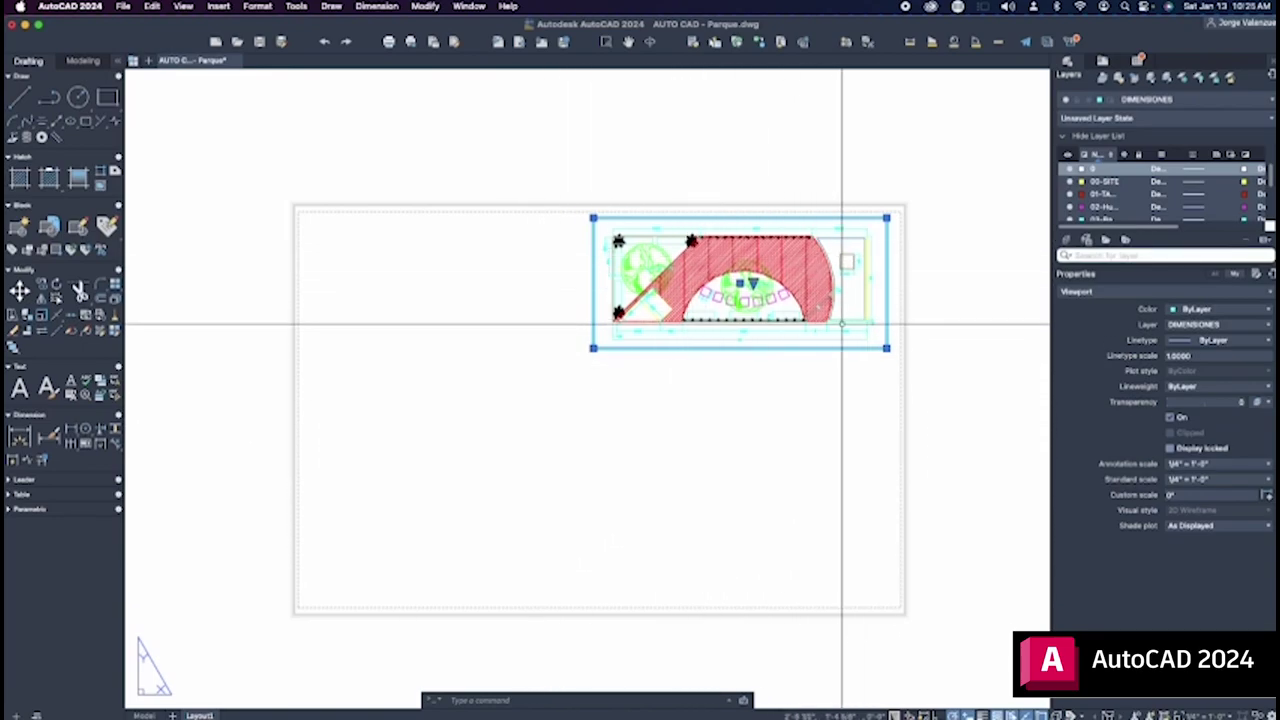
{"action": "left_click", "coordinate": [752, 285]}
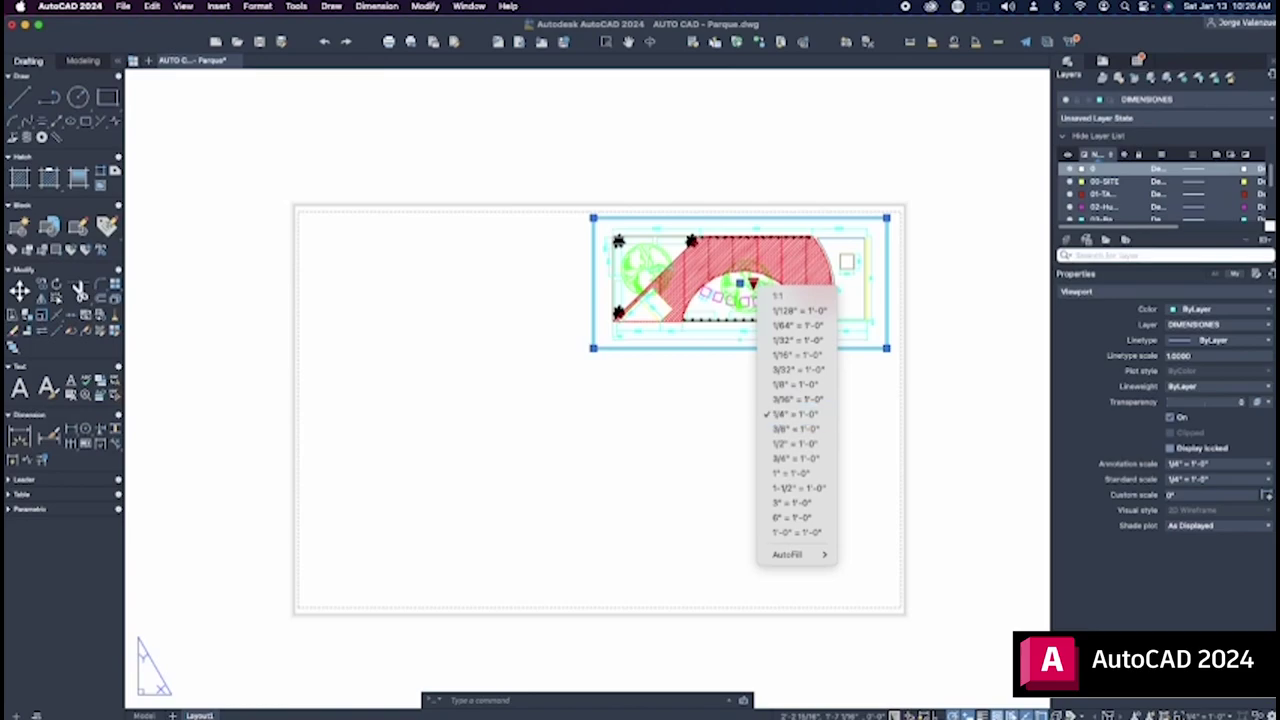
{"action": "left_click", "coordinate": [586, 171]}
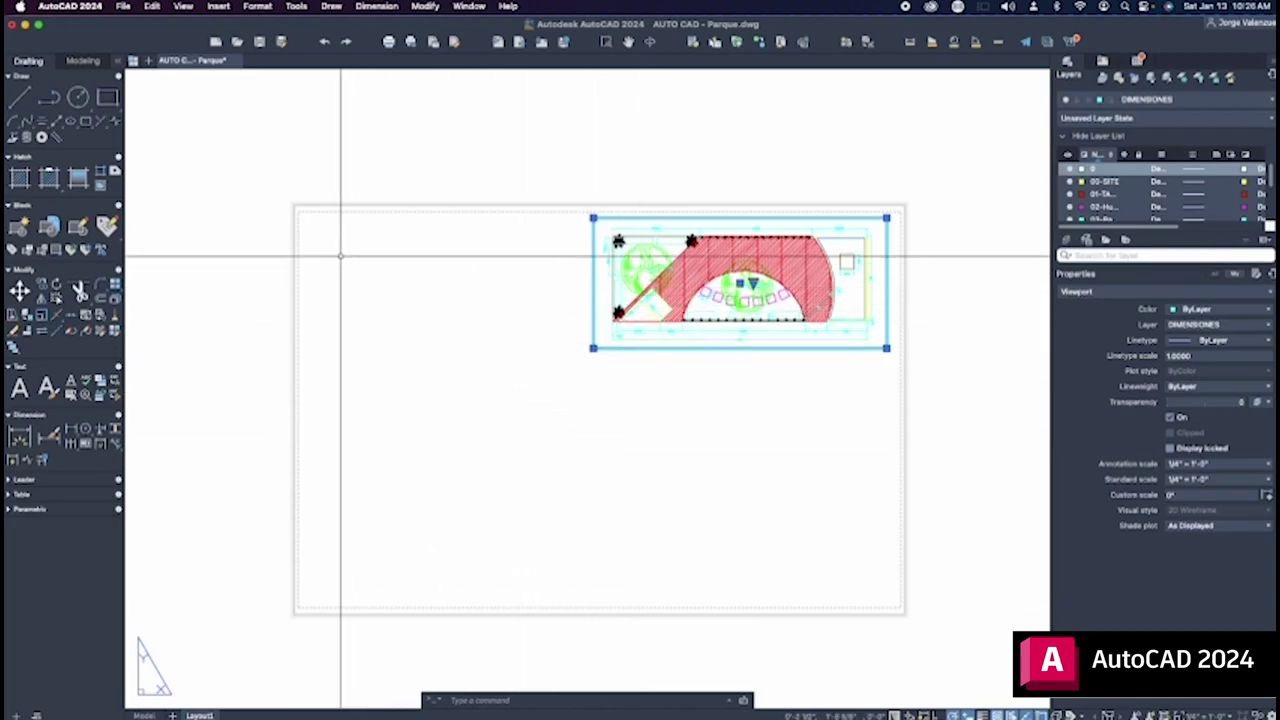
- Stretch the viewport's lower-left corner down-left so it spans most of the sheet
{"action": "left_click", "coordinate": [593, 349]}
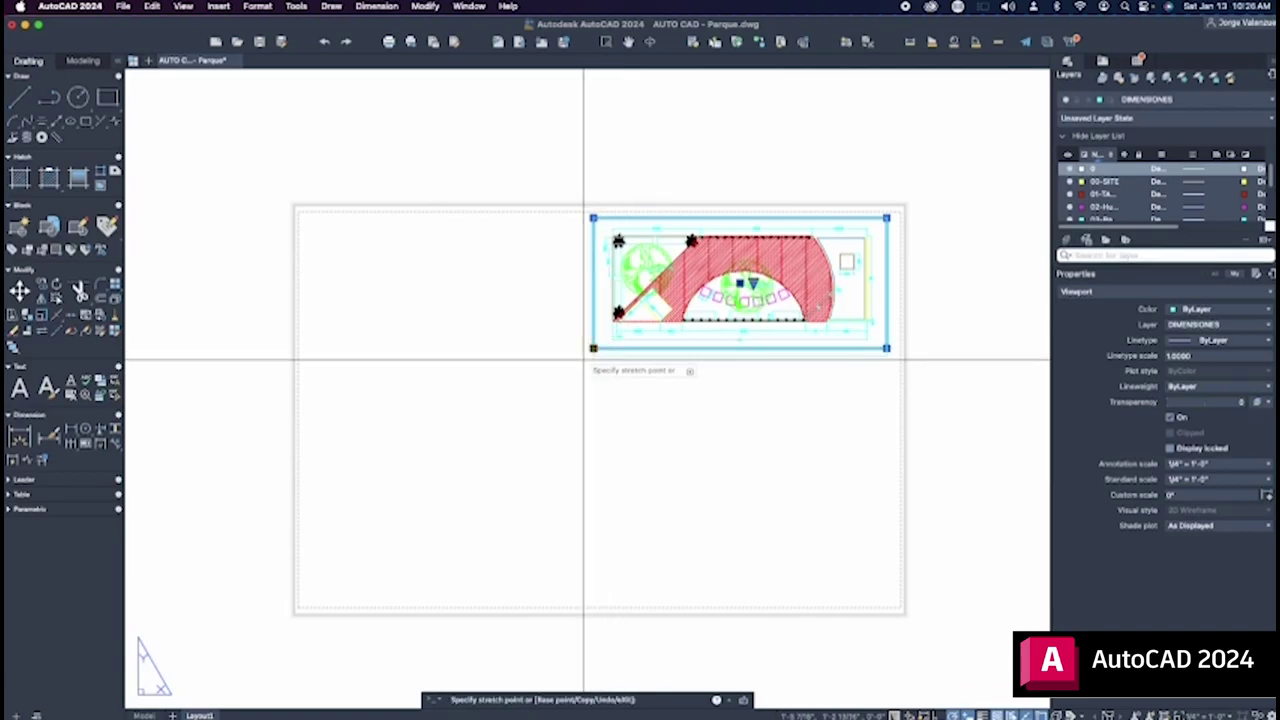
{"action": "left_click", "coordinate": [304, 580]}
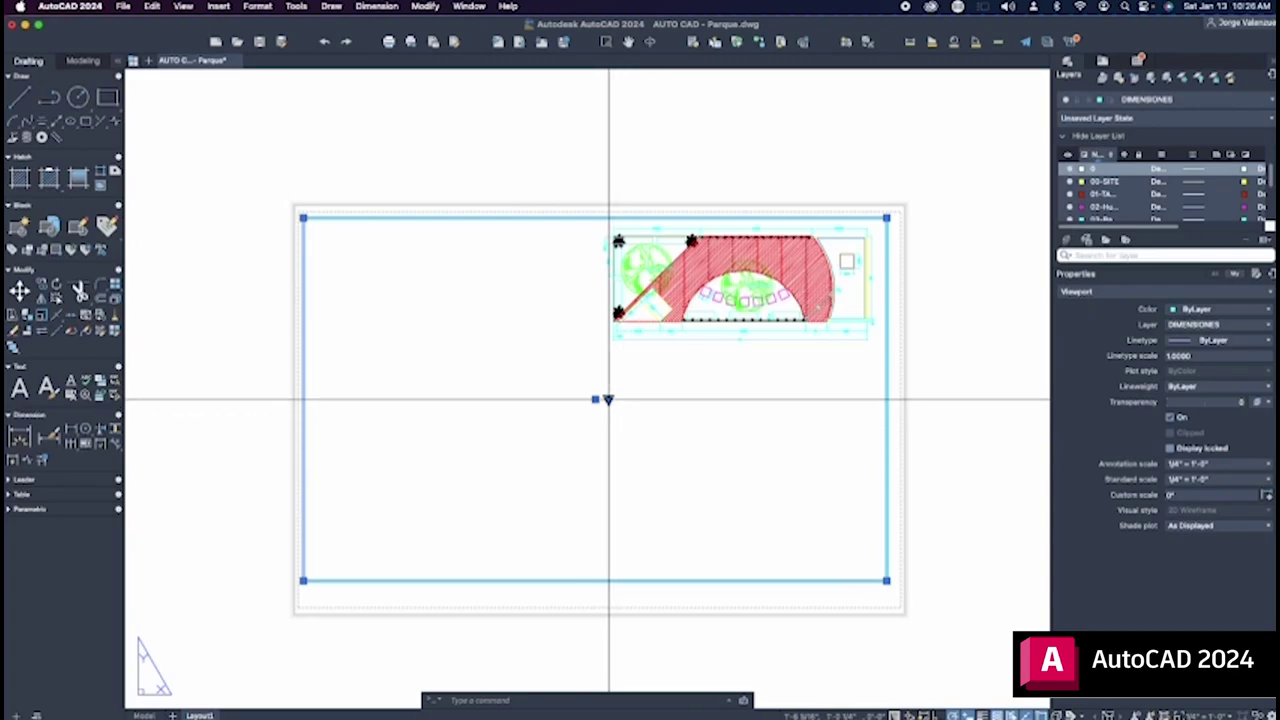
{"action": "left_click", "coordinate": [608, 399]}
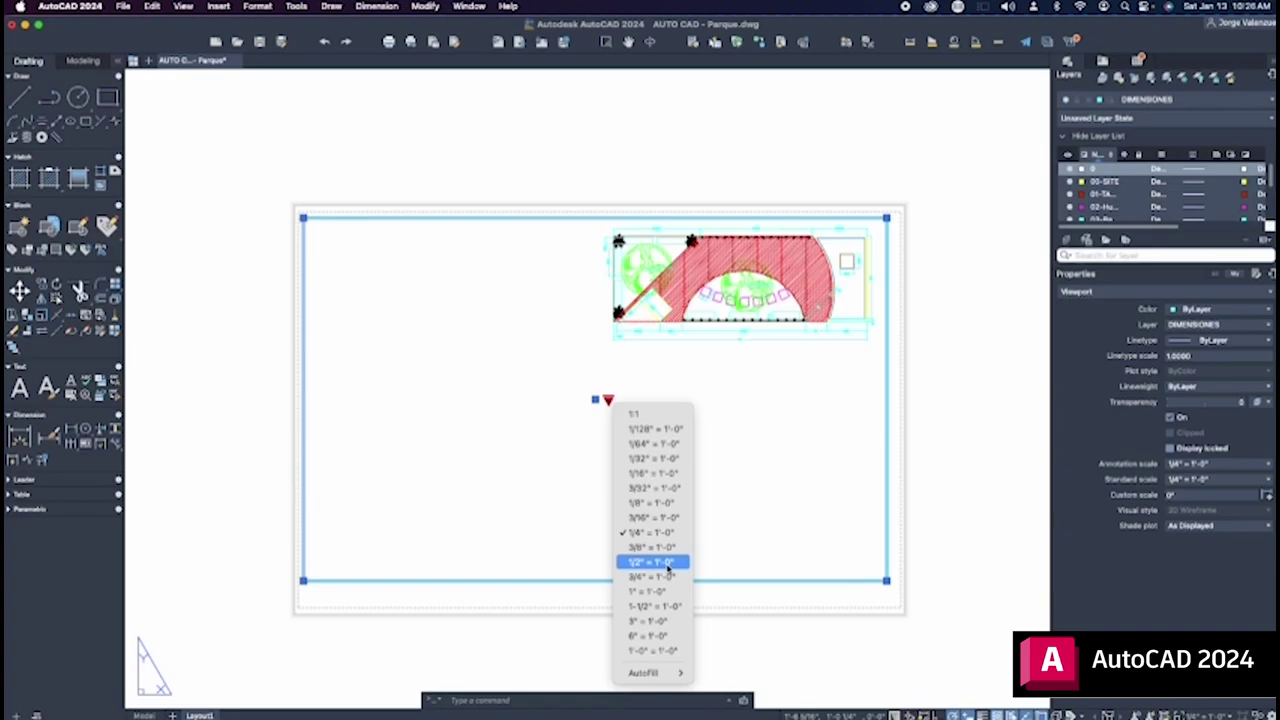
- Set the viewport scale to 1/2" = 1'-0" and nudge the viewport slightly down-left
{"action": "left_click", "coordinate": [667, 565]}
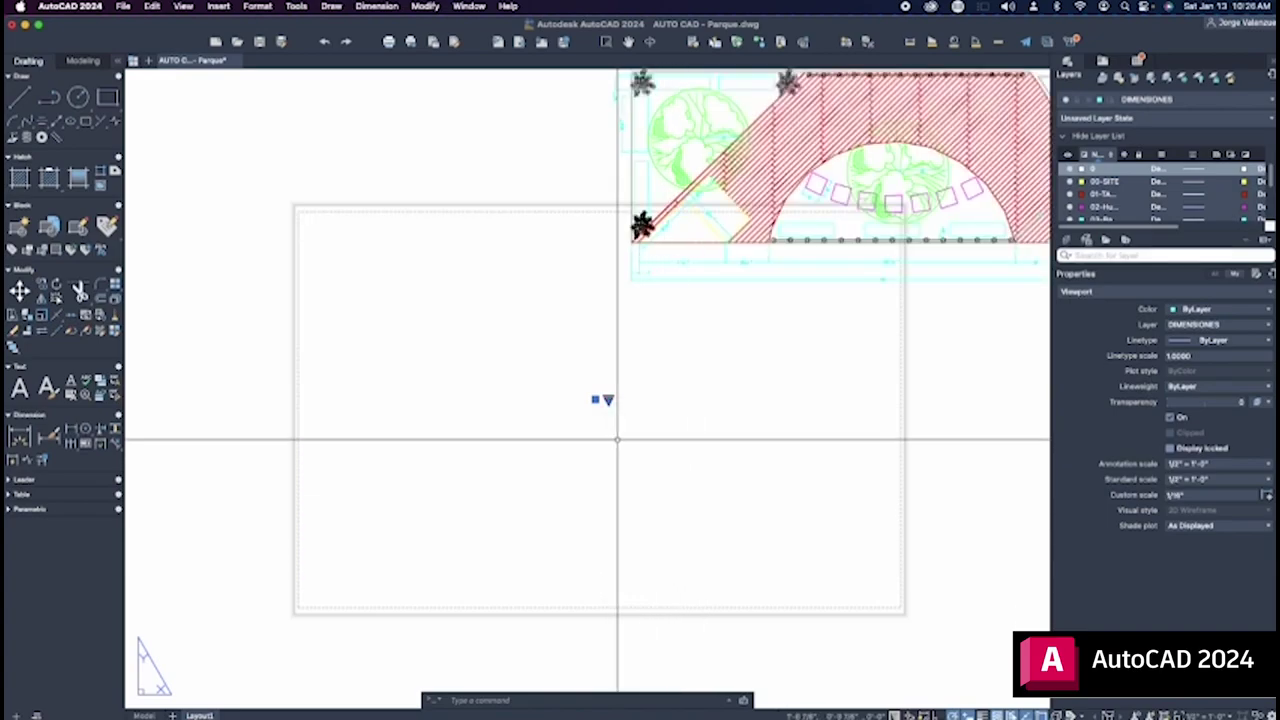
{"action": "scroll", "coordinate": [610, 432], "scroll_direction": "down", "scroll_amount": 2}
{"action": "scroll", "coordinate": [656, 443], "scroll_direction": "down", "scroll_amount": 3}
{"action": "scroll", "coordinate": [656, 443], "scroll_direction": "up", "scroll_amount": 1}
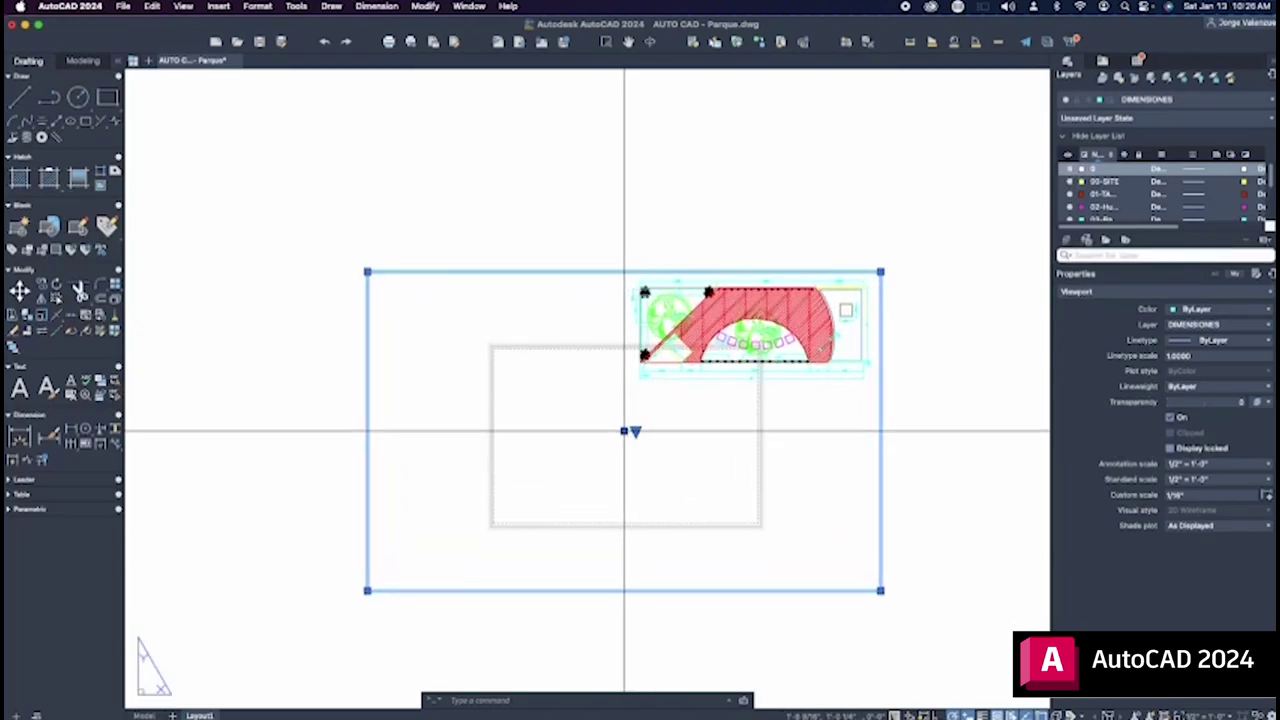
{"action": "left_click", "coordinate": [505, 500]}
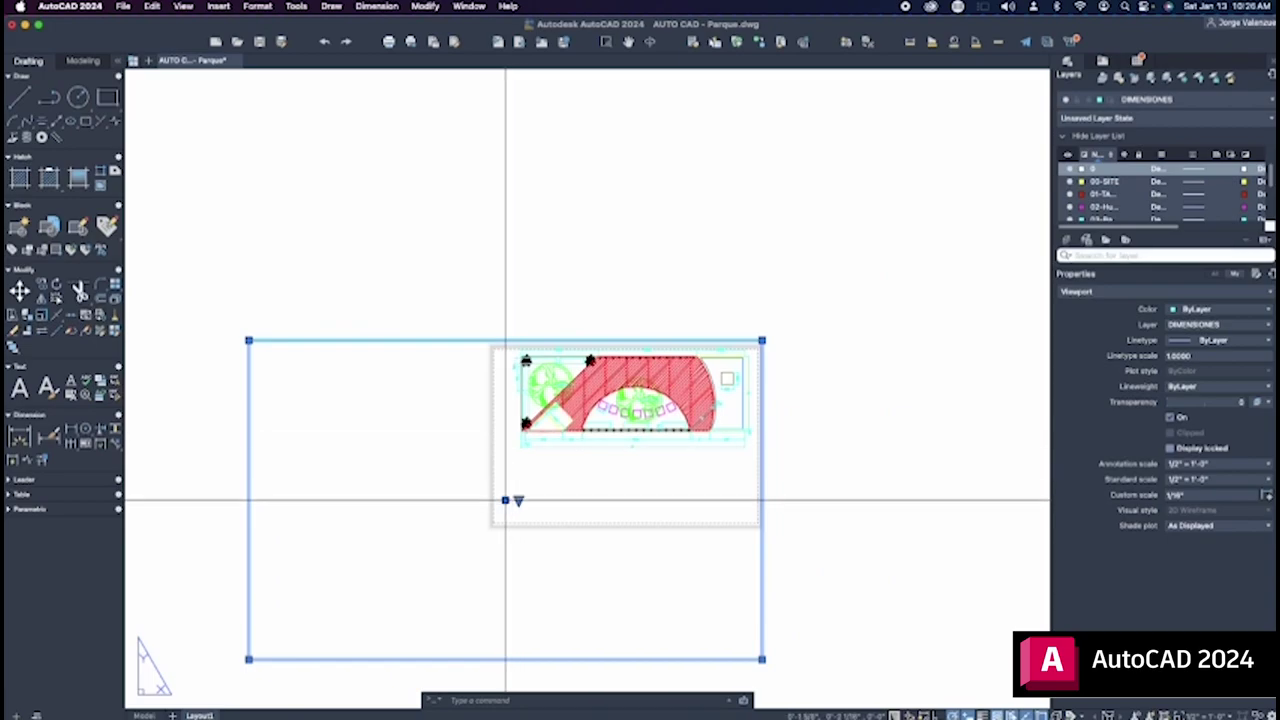
{"action": "left_click", "coordinate": [505, 500]}
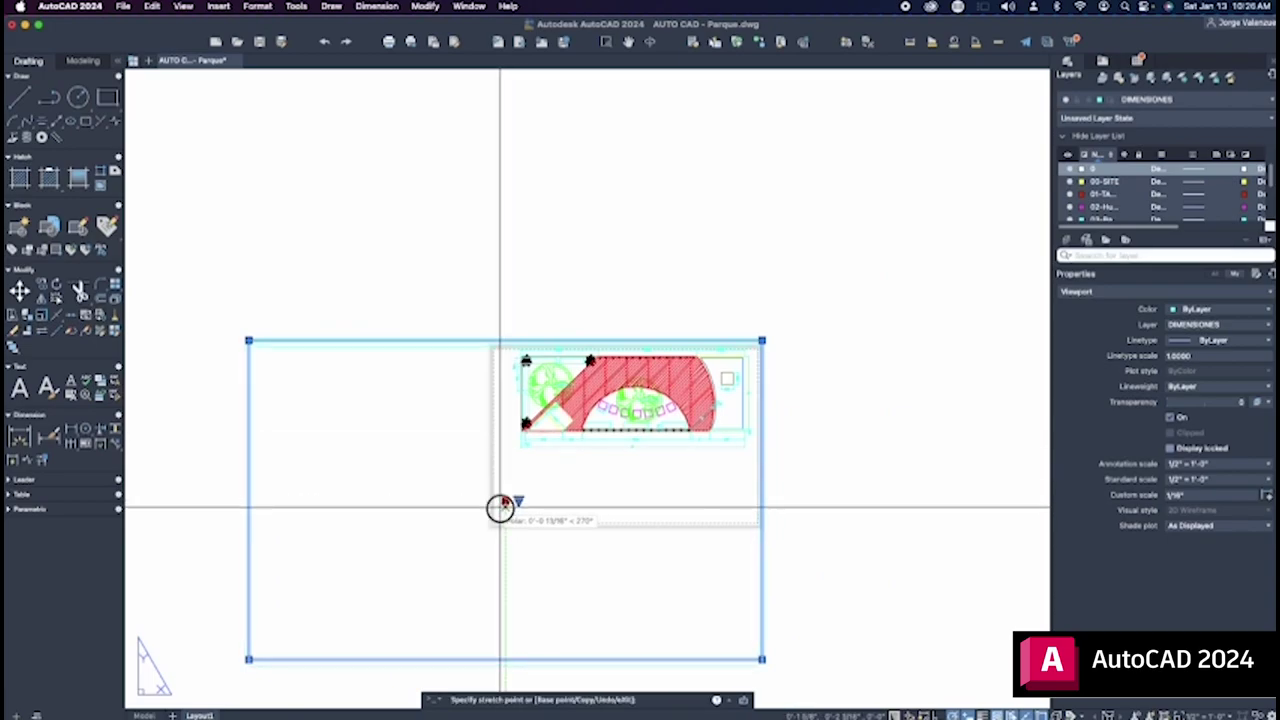
{"action": "left_click", "coordinate": [500, 507]}
{"action": "left_click", "coordinate": [504, 507]}
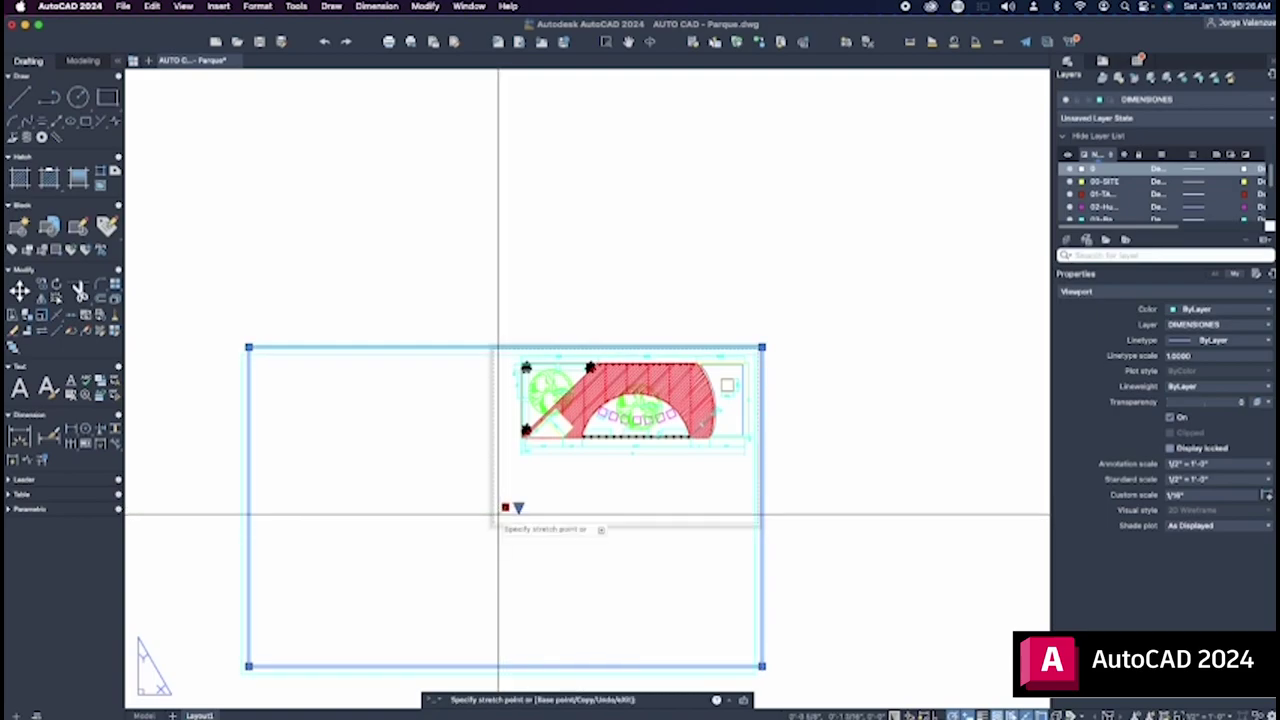
{"action": "left_click", "coordinate": [497, 514]}
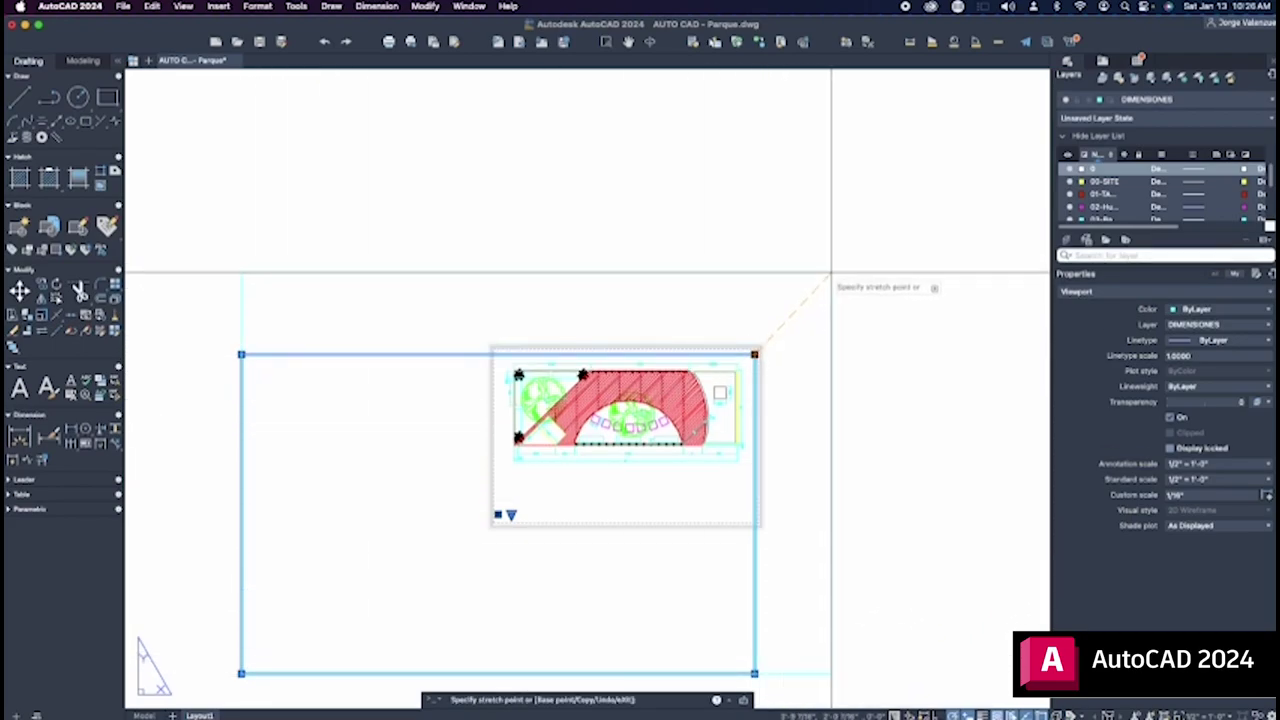
- Pull the viewport's corners in to frame the enlarged plan closely, then deselect it
{"action": "left_click", "coordinate": [773, 331]}
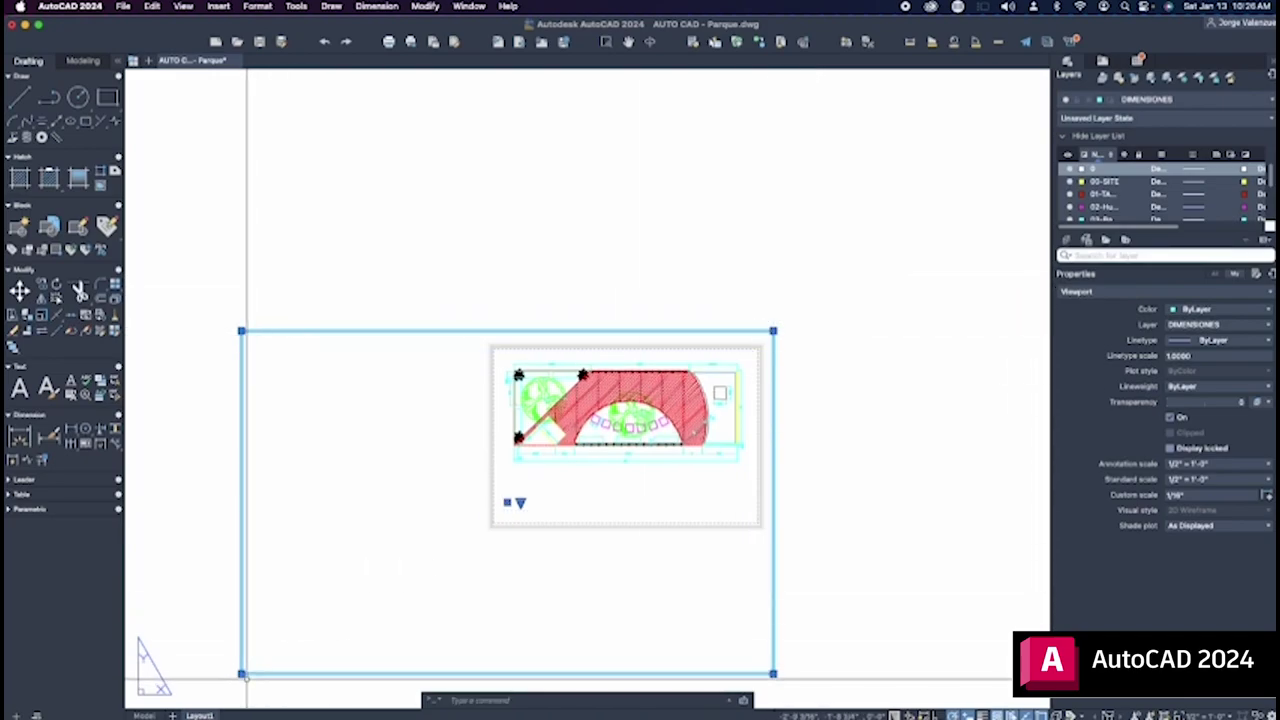
{"action": "left_click", "coordinate": [241, 673]}
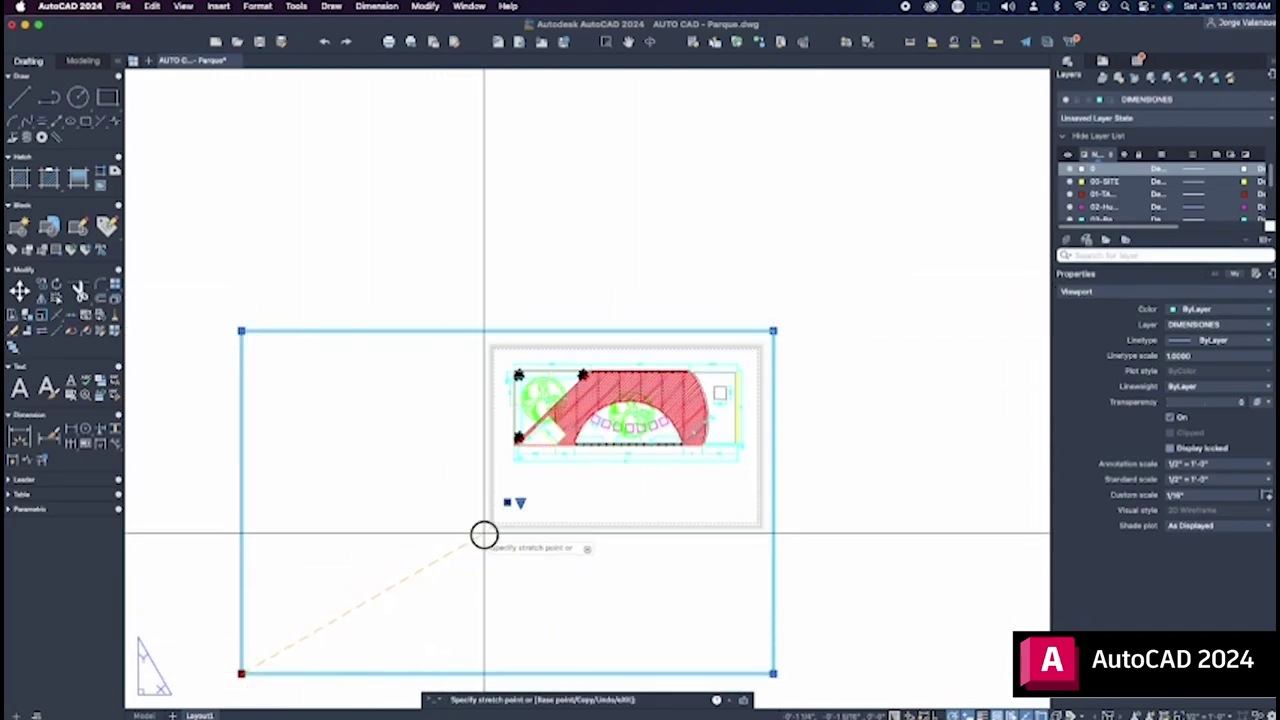
{"action": "left_click", "coordinate": [484, 532]}
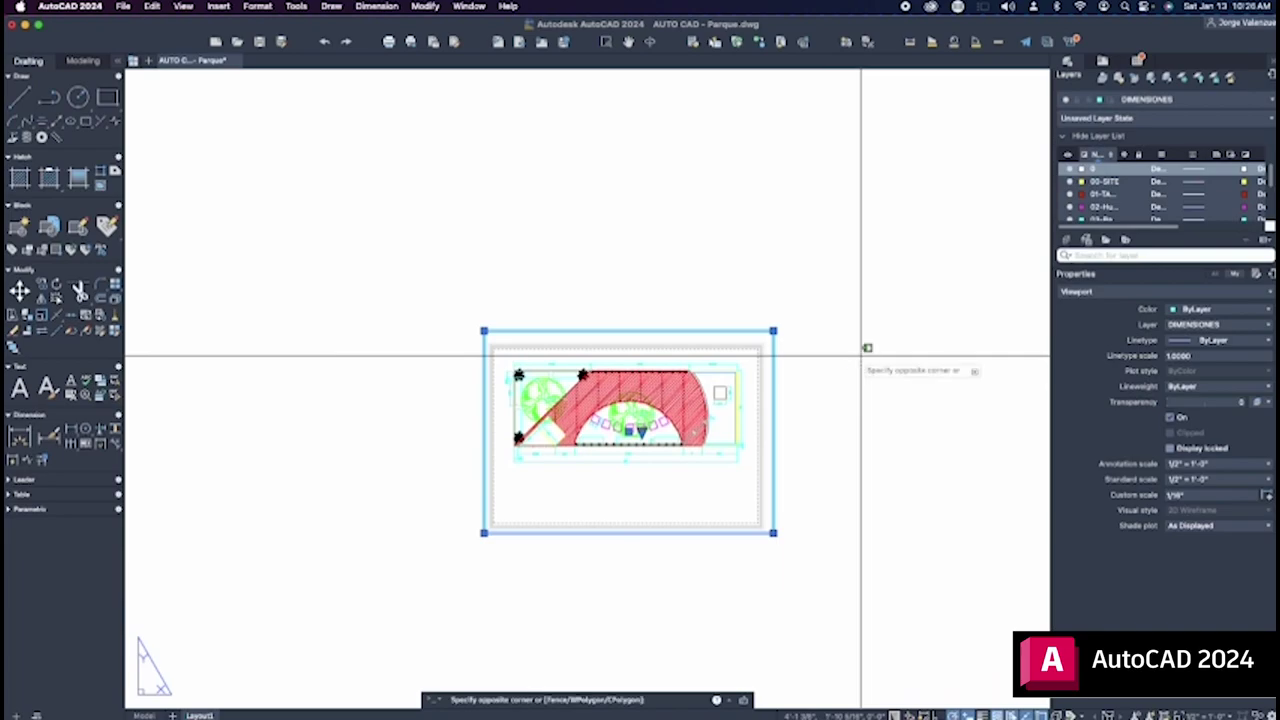
{"action": "key", "text": "Escape"}
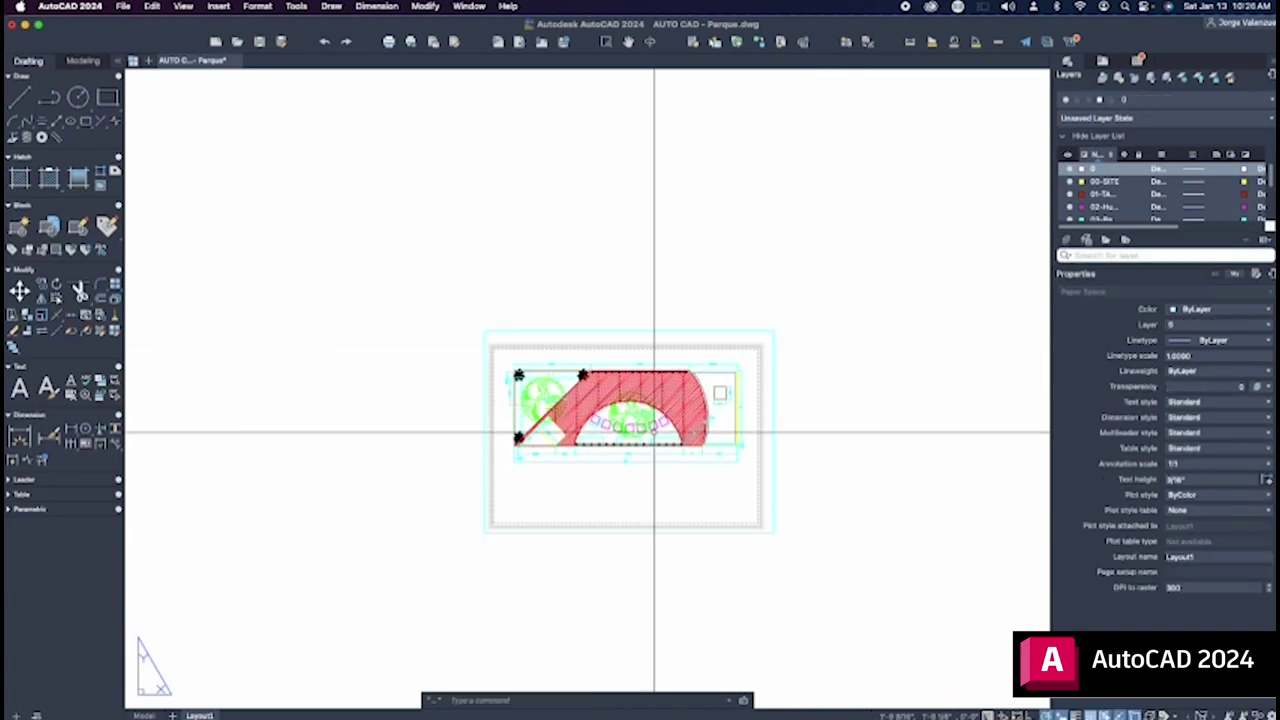
{"action": "scroll", "coordinate": [654, 428], "scroll_direction": "up", "scroll_amount": 2}
{"action": "scroll", "coordinate": [654, 428], "scroll_direction": "up", "scroll_amount": 2}
{"action": "scroll", "coordinate": [645, 563], "scroll_direction": "down", "scroll_amount": 1}
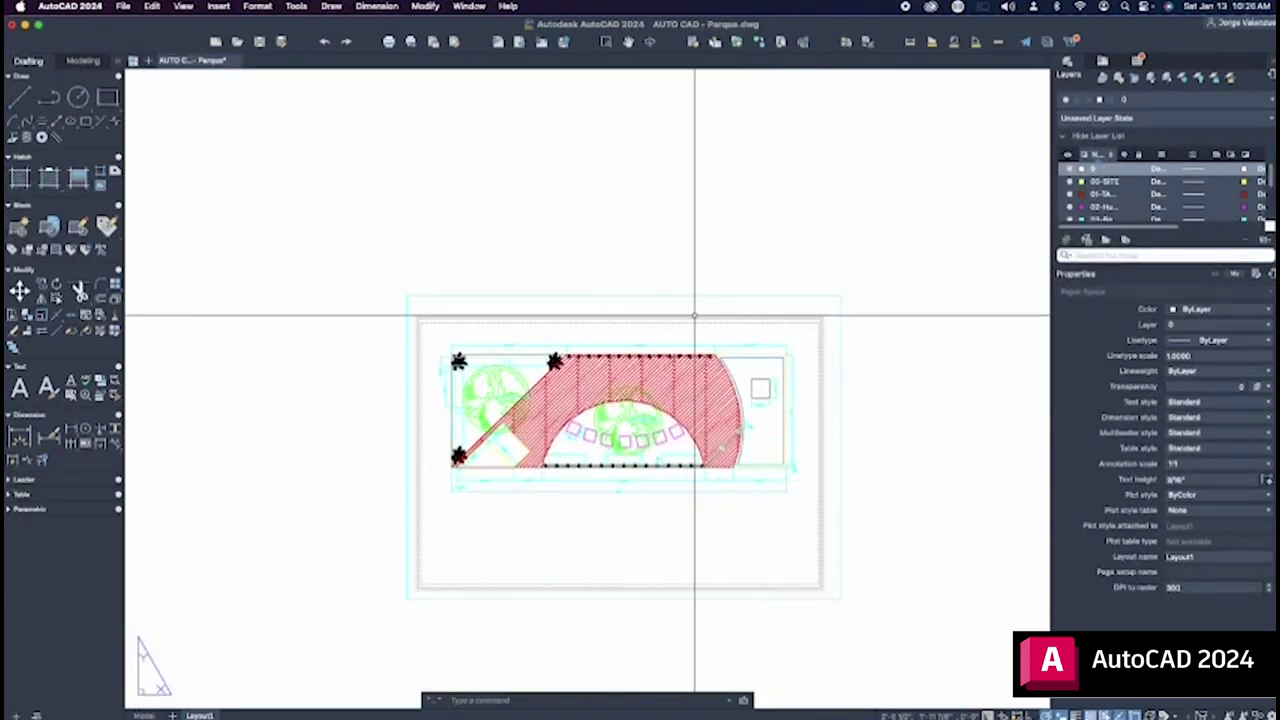
{"action": "scroll", "coordinate": [890, 485], "scroll_direction": "up", "scroll_amount": 2}
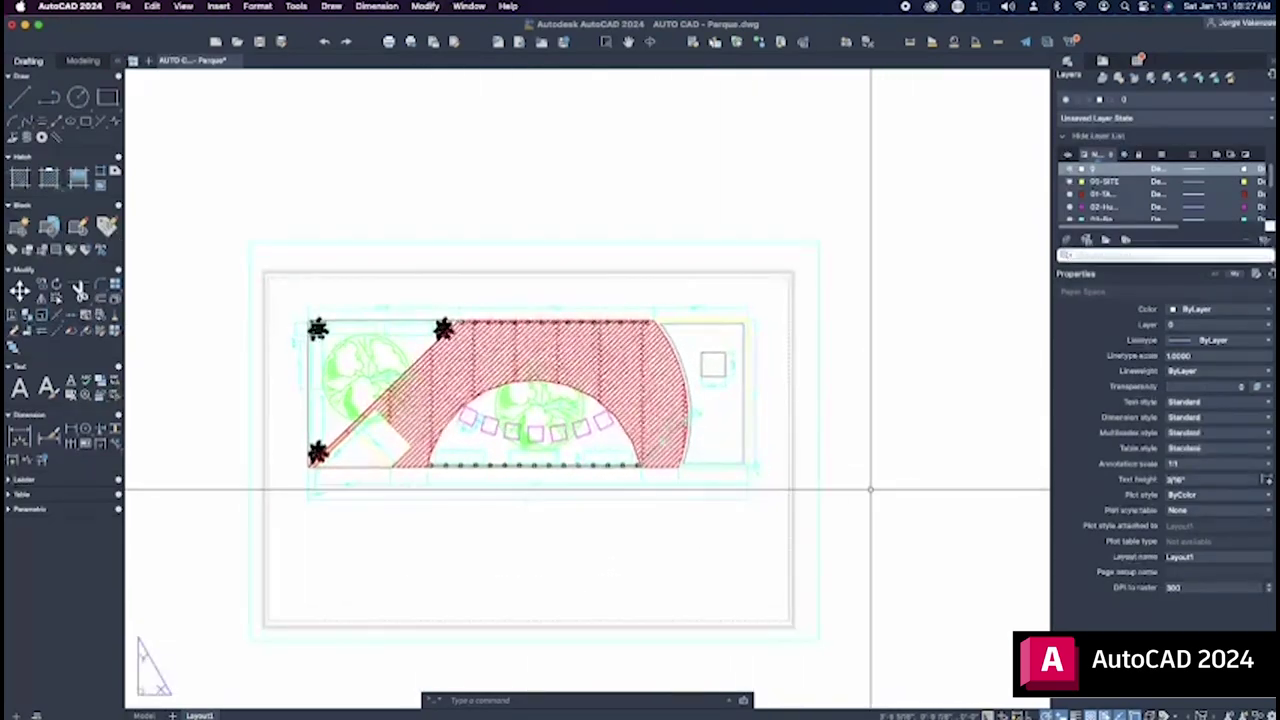
{"action": "scroll", "coordinate": [440, 230], "scroll_direction": "up", "scroll_amount": 2}
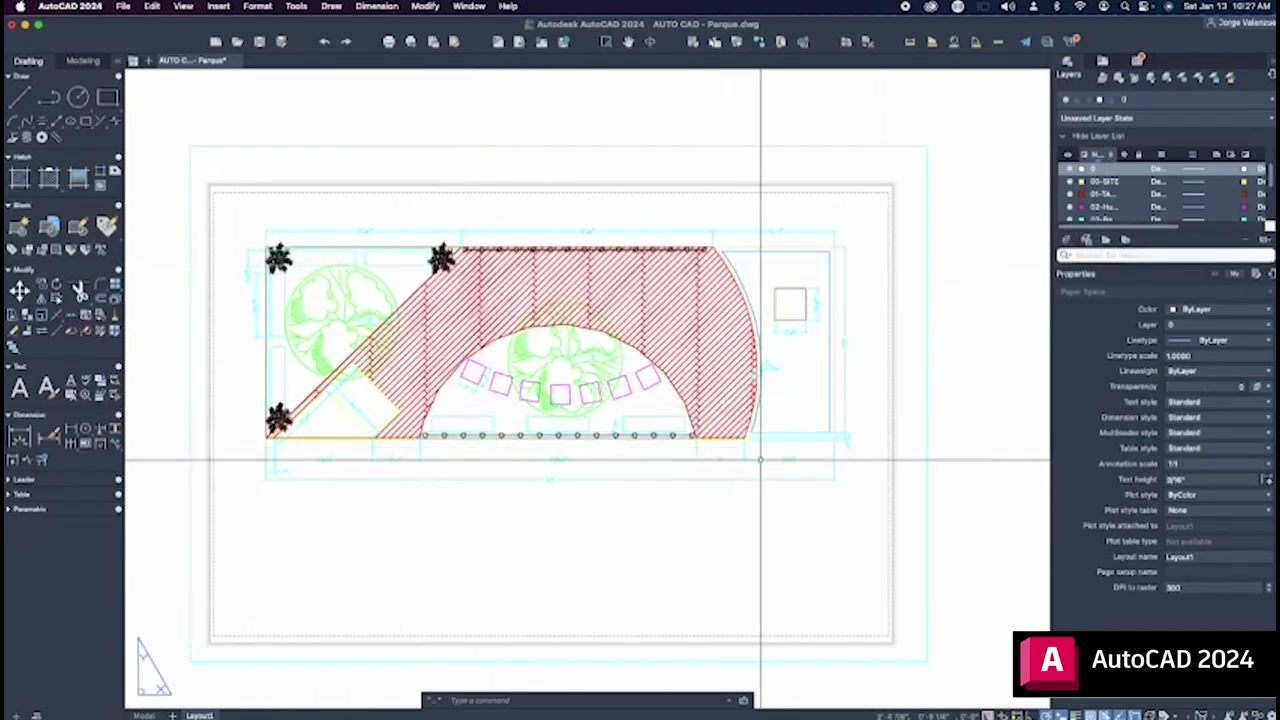
- Select the viewport and confirm its scale stays at 1/2" = 1'-0"
{"action": "left_click", "coordinate": [569, 506]}
{"action": "left_click", "coordinate": [603, 494]}
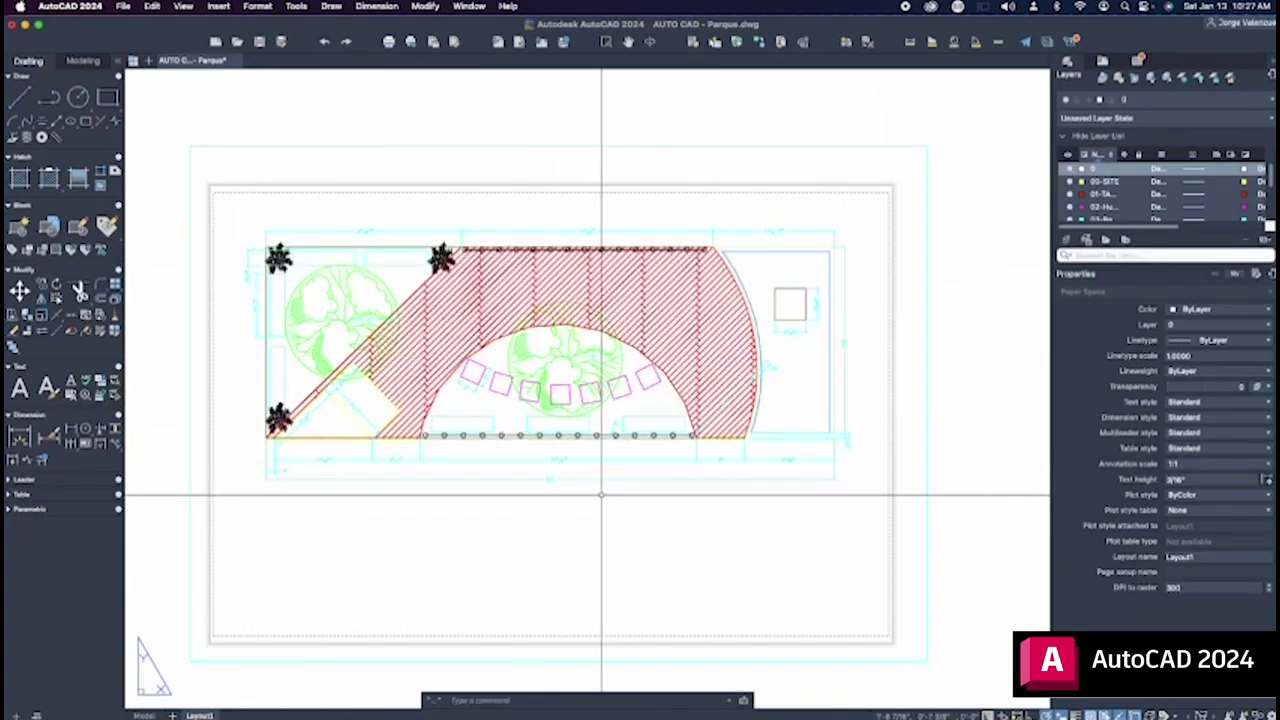
{"action": "left_click", "coordinate": [929, 307]}
{"action": "left_click", "coordinate": [890, 360]}
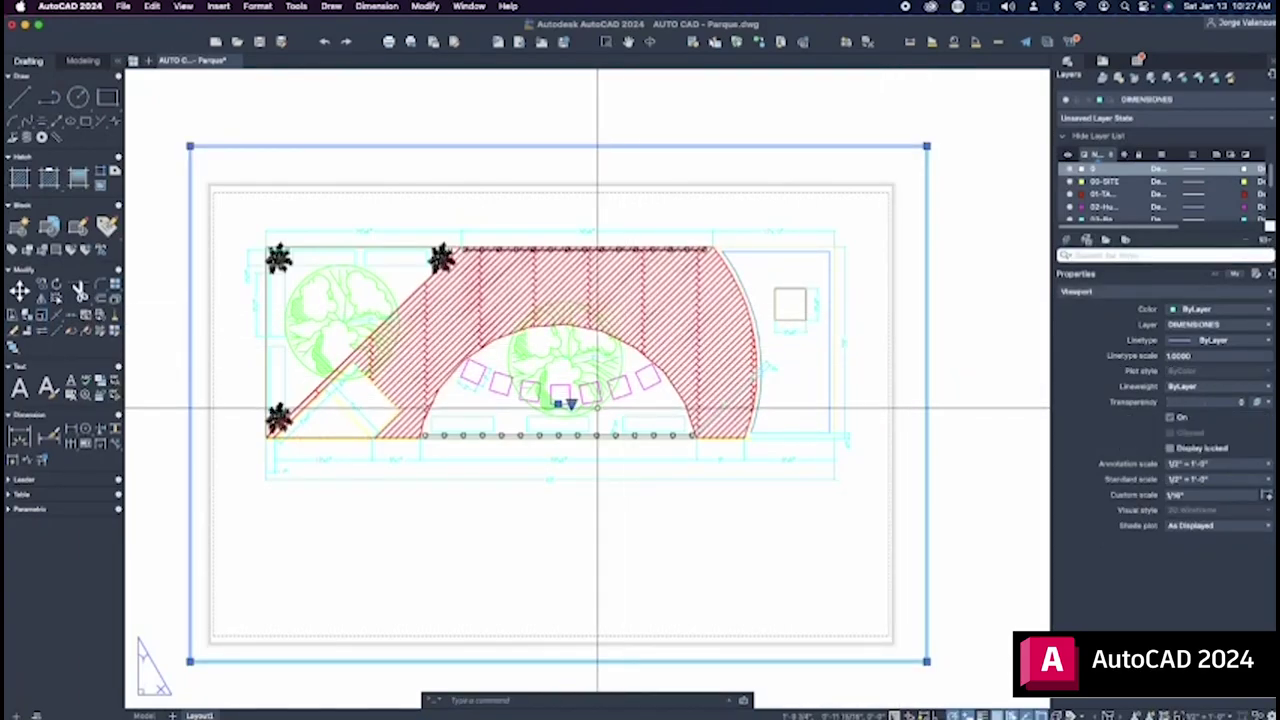
{"action": "left_click", "coordinate": [569, 404]}
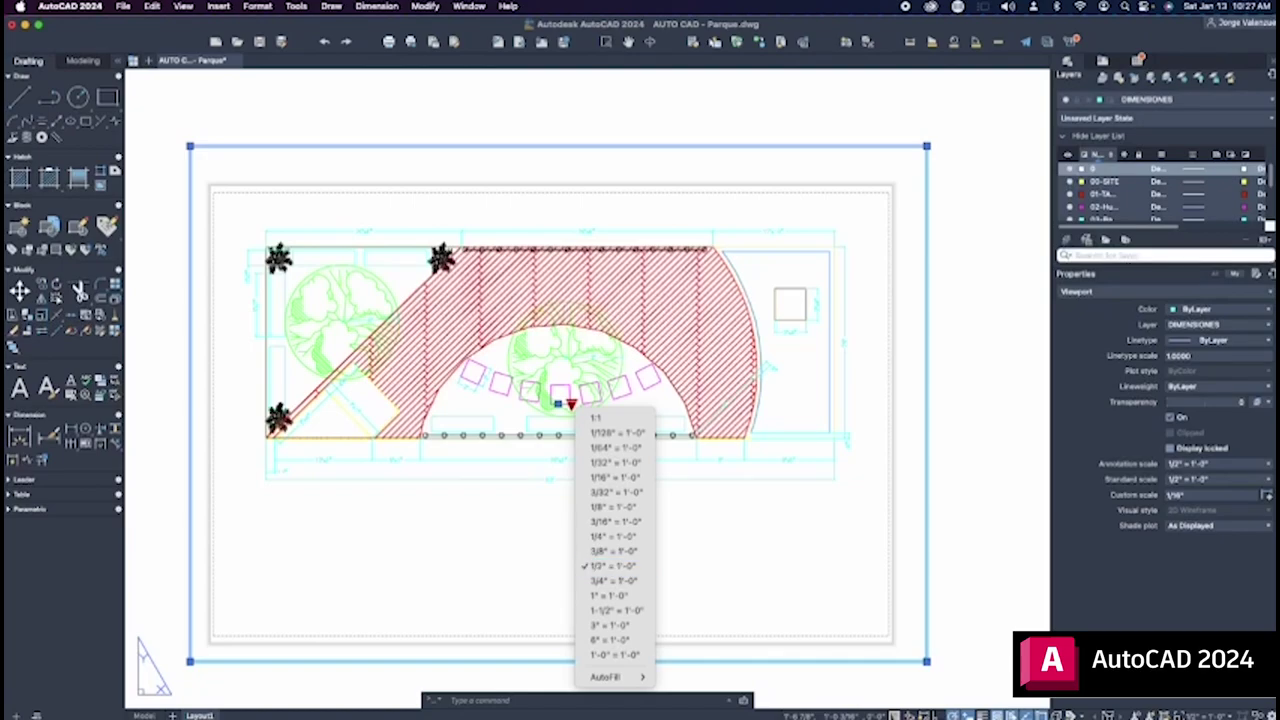
{"action": "key", "text": "Escape"}
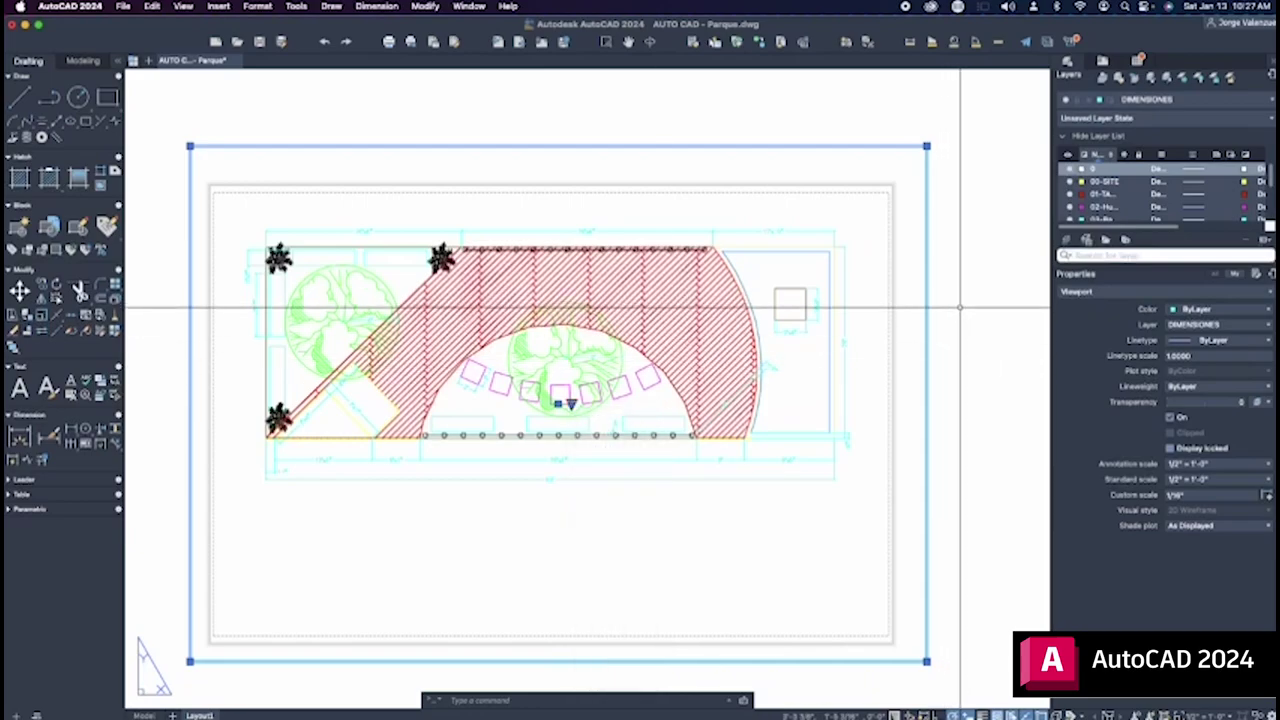
{"action": "key", "text": "Escape"}
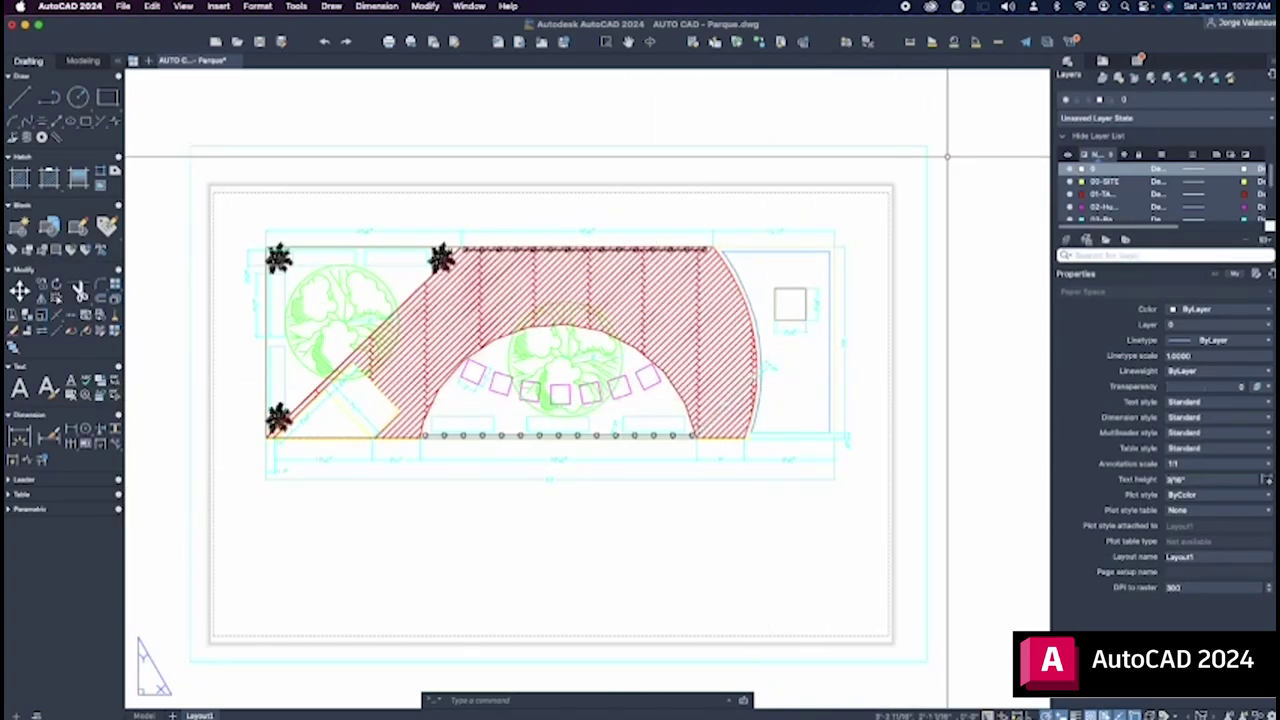
- Zoom around the sheet to review the full plan in the viewport
{"action": "scroll", "coordinate": [771, 357], "scroll_direction": "down", "scroll_amount": 2}
{"action": "scroll", "coordinate": [771, 360], "scroll_direction": "down", "scroll_amount": 2}
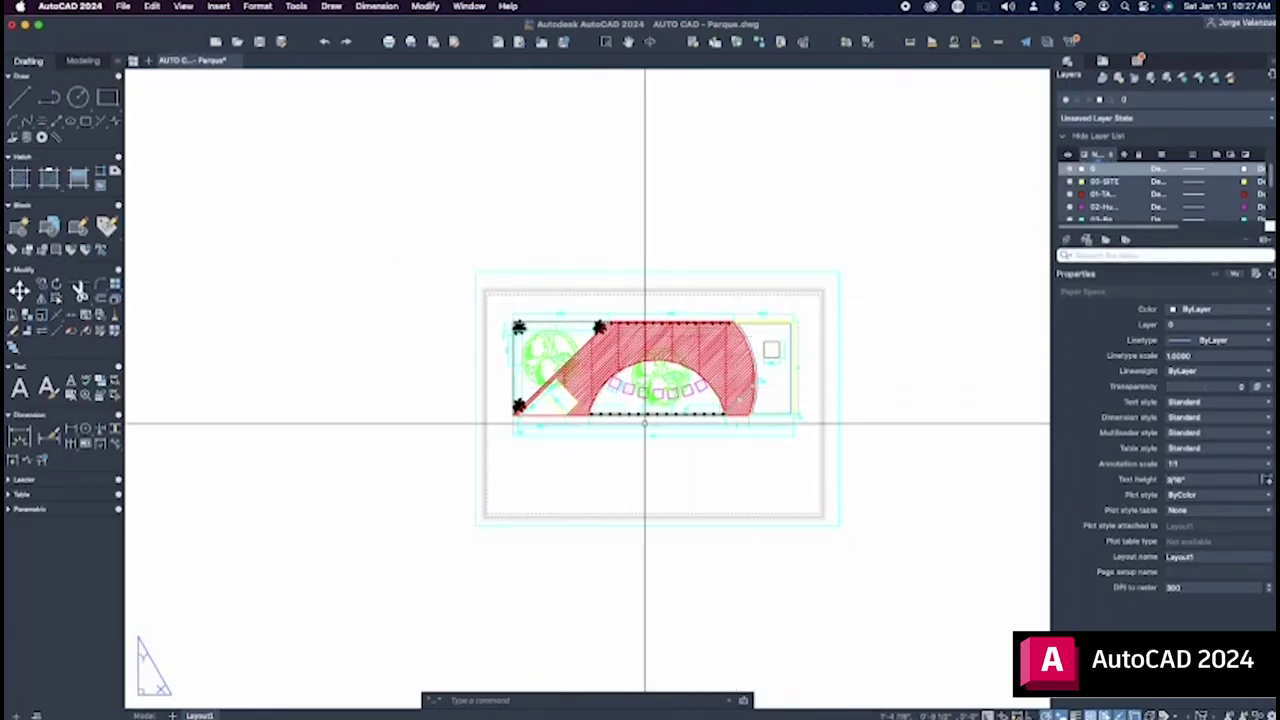
{"action": "scroll", "coordinate": [710, 362], "scroll_direction": "up", "scroll_amount": 2}
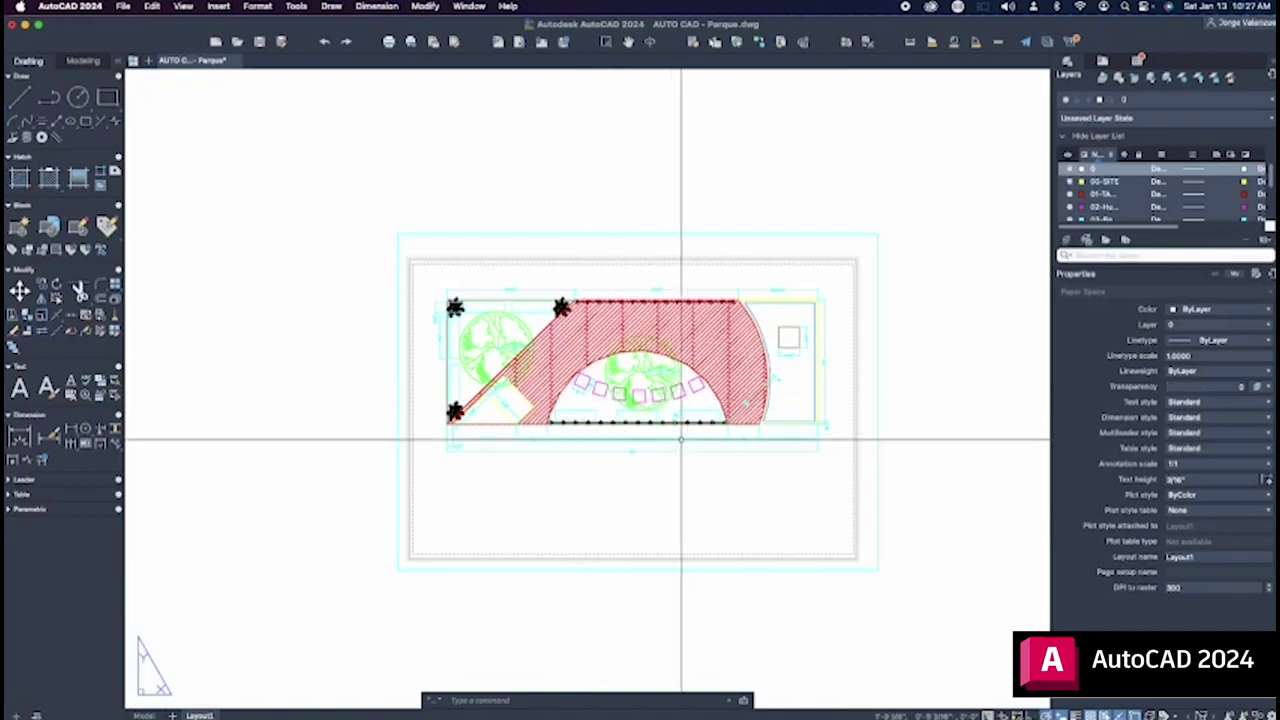
{"action": "left_click", "coordinate": [900, 221]}
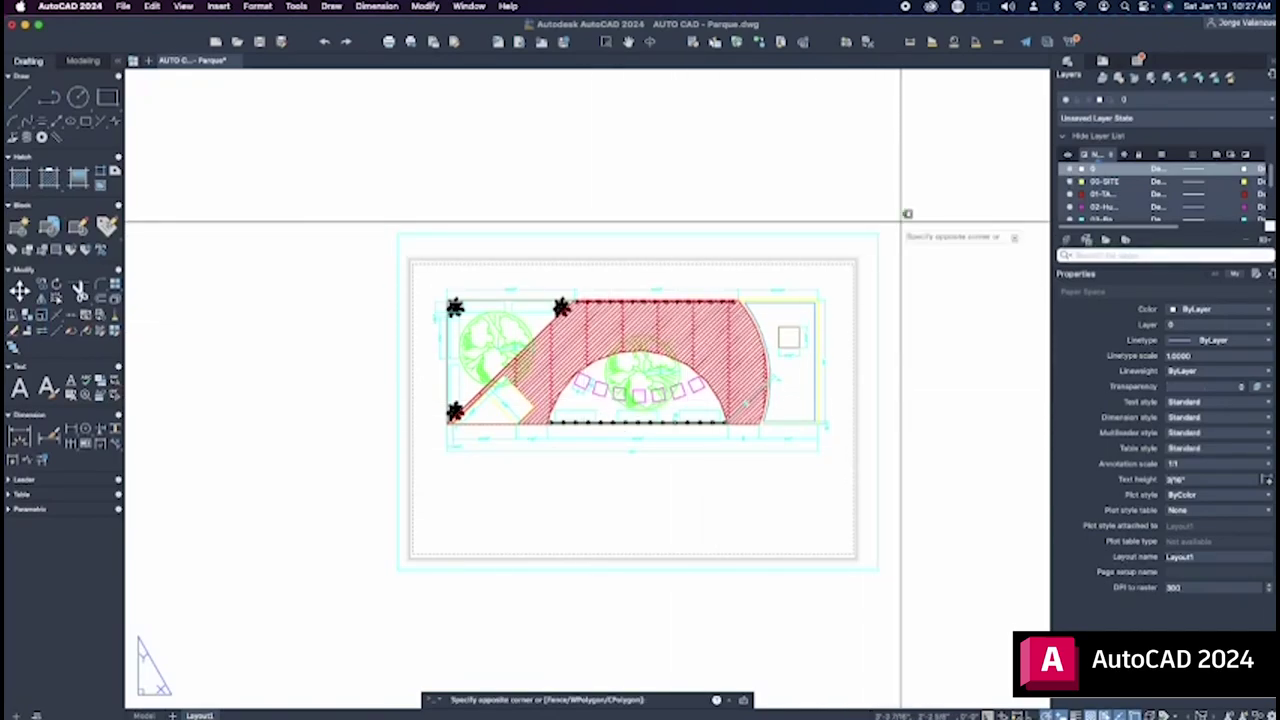
{"action": "key", "text": "Escape"}
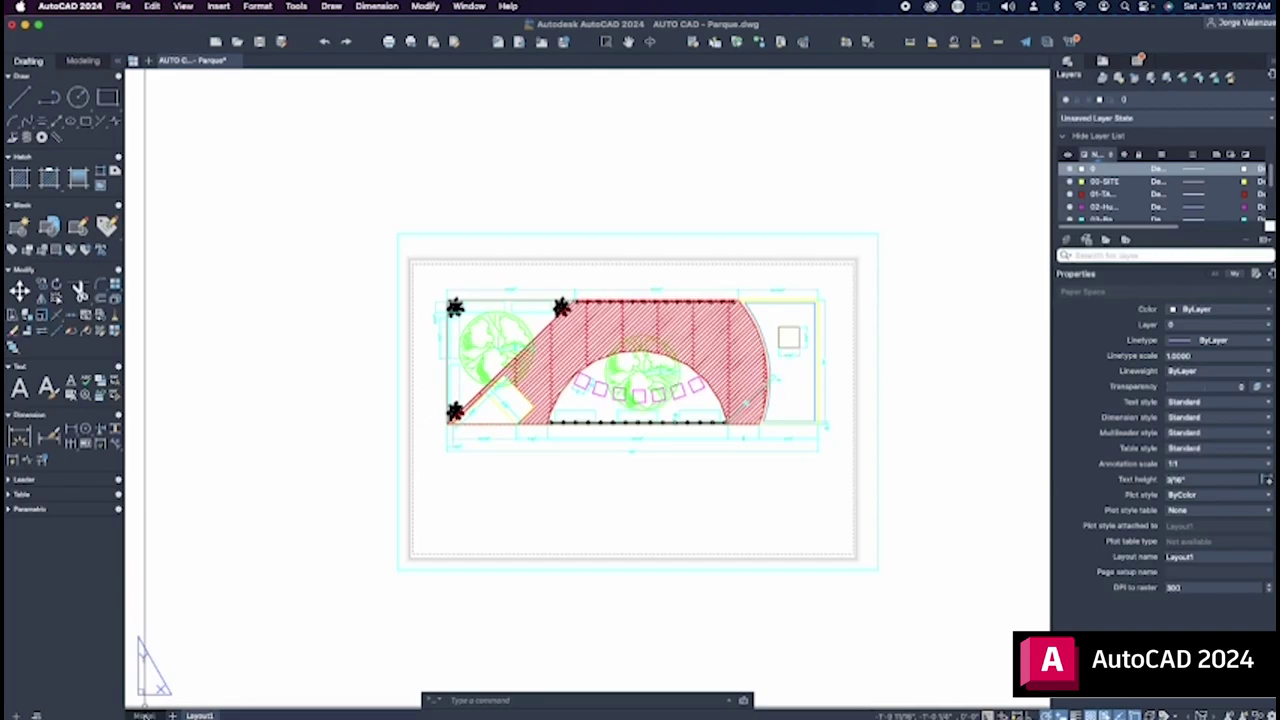
- Turn off the DIMENSIONES layer from model space and return to Layout1
{"action": "left_click", "coordinate": [142, 714]}
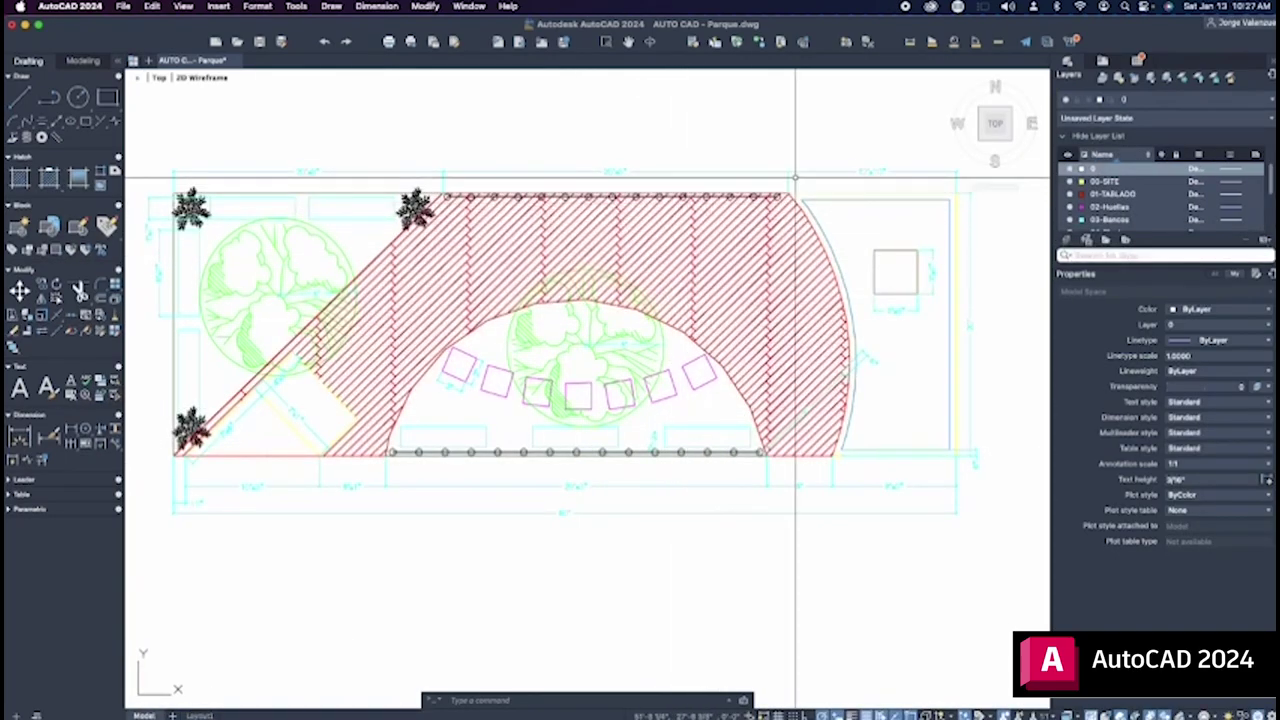
{"action": "left_click", "coordinate": [1266, 76]}
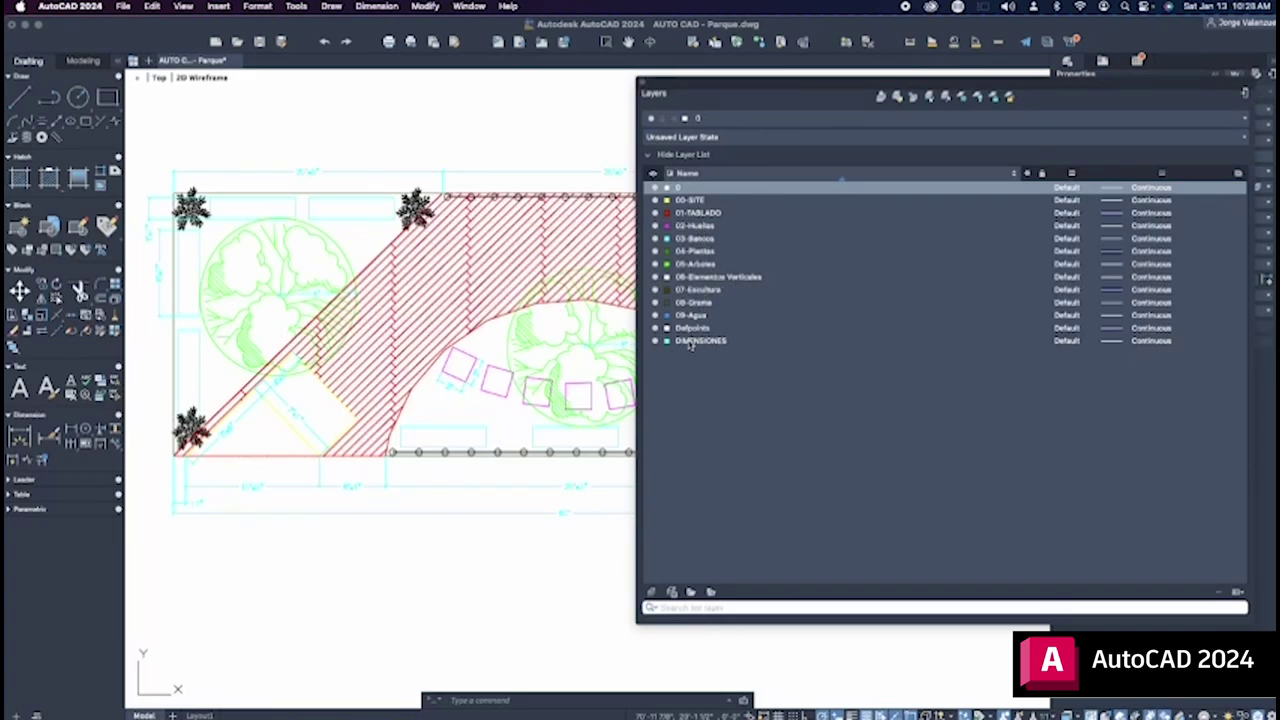
{"action": "left_click", "coordinate": [655, 341]}
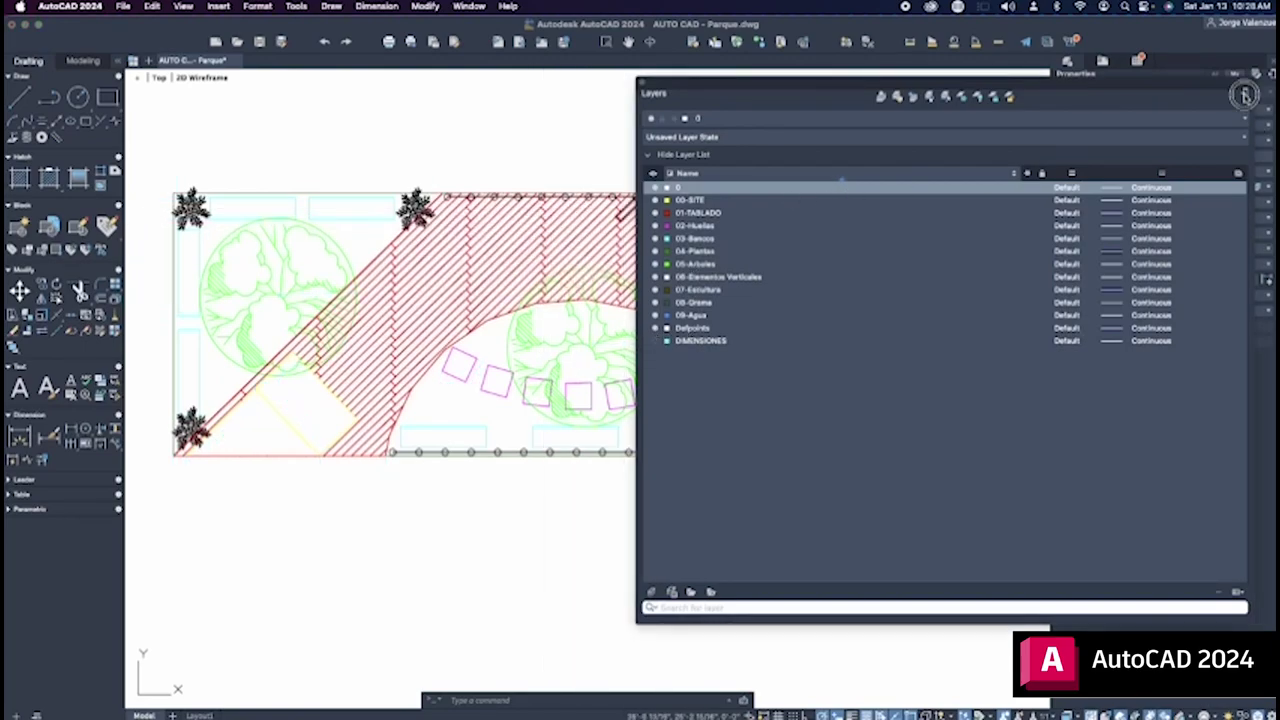
{"action": "left_click", "coordinate": [1244, 95]}
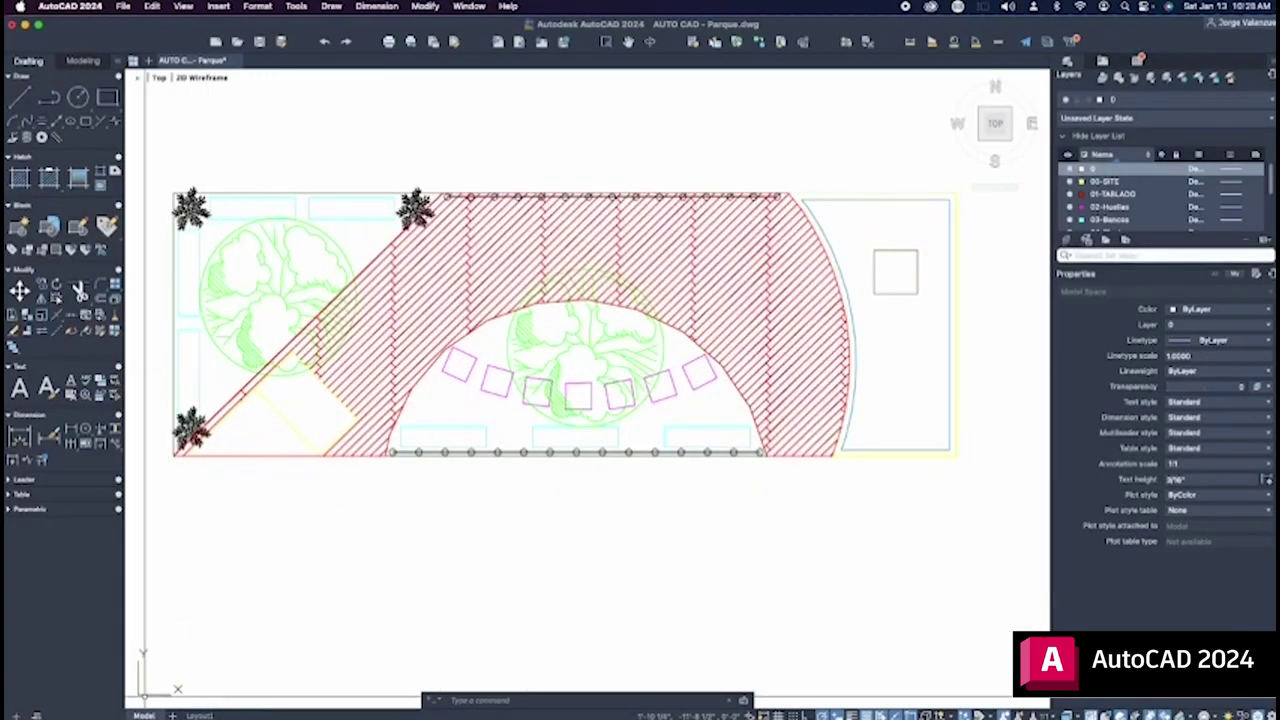
{"action": "left_click", "coordinate": [201, 714]}
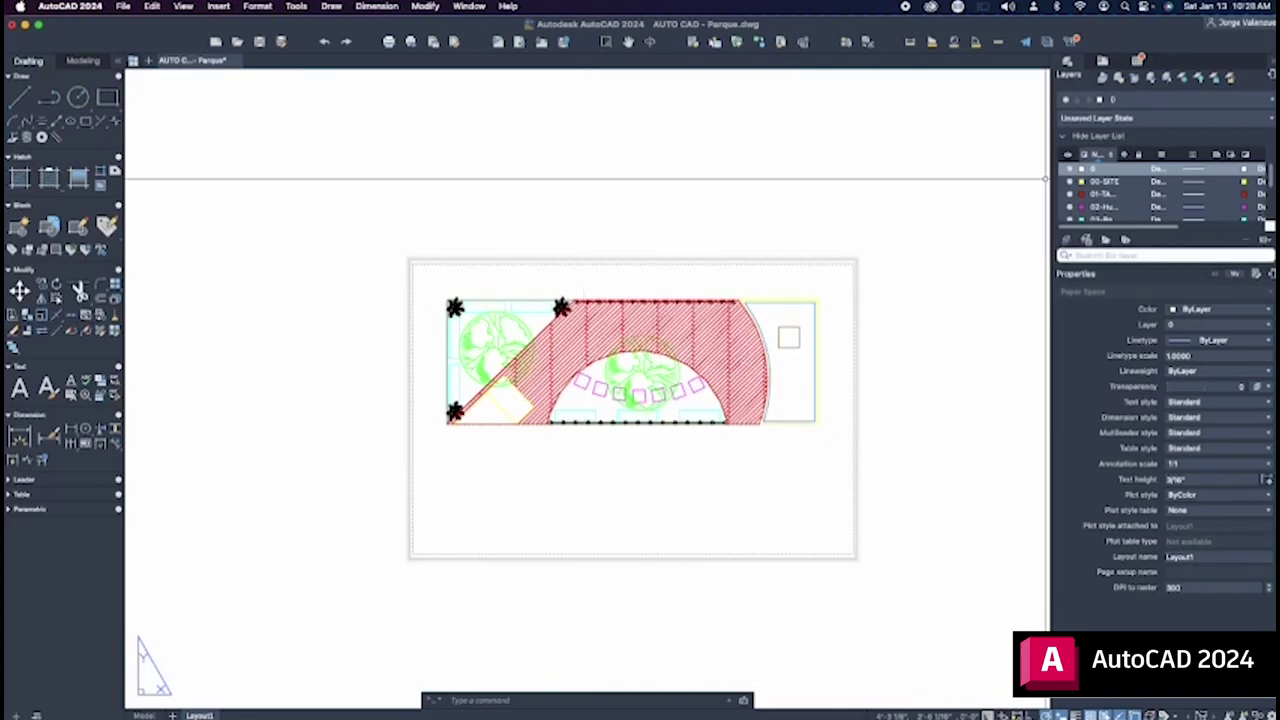
- Switch the DIMENSIONES layer back on in the Layers palette so dimensions reappear
{"action": "left_click", "coordinate": [1270, 77]}
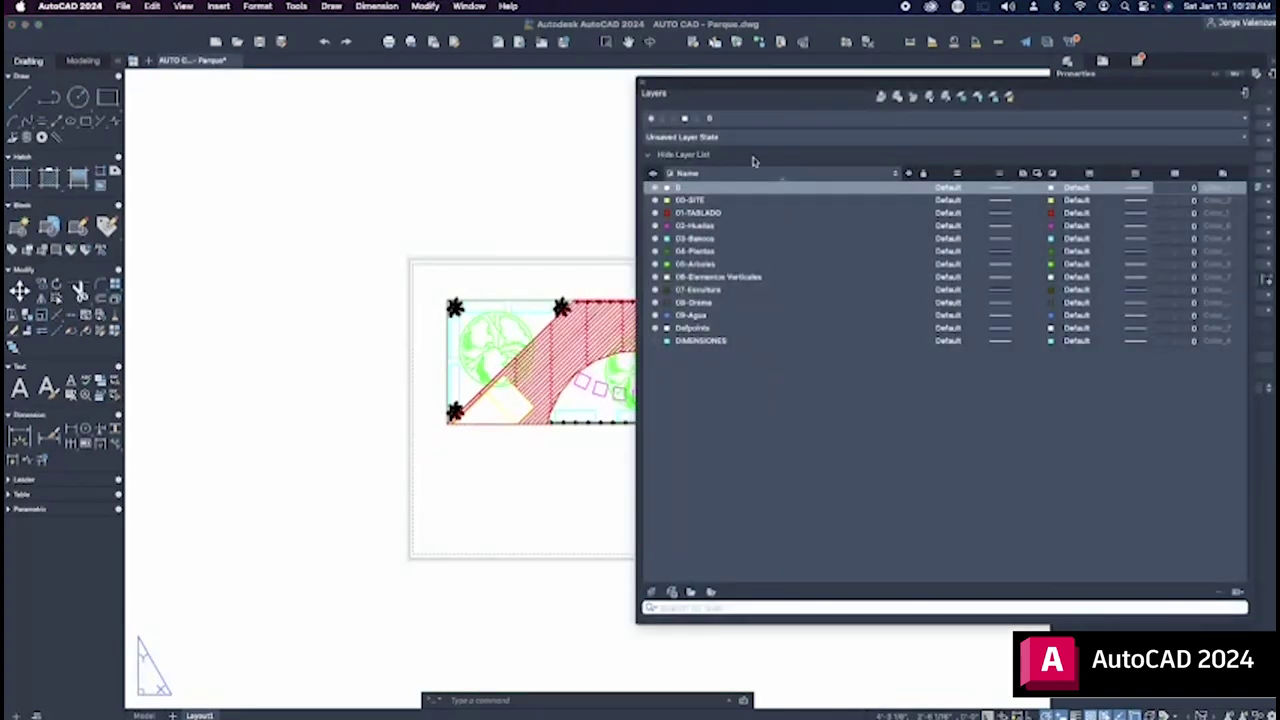
{"action": "left_click", "coordinate": [655, 341]}
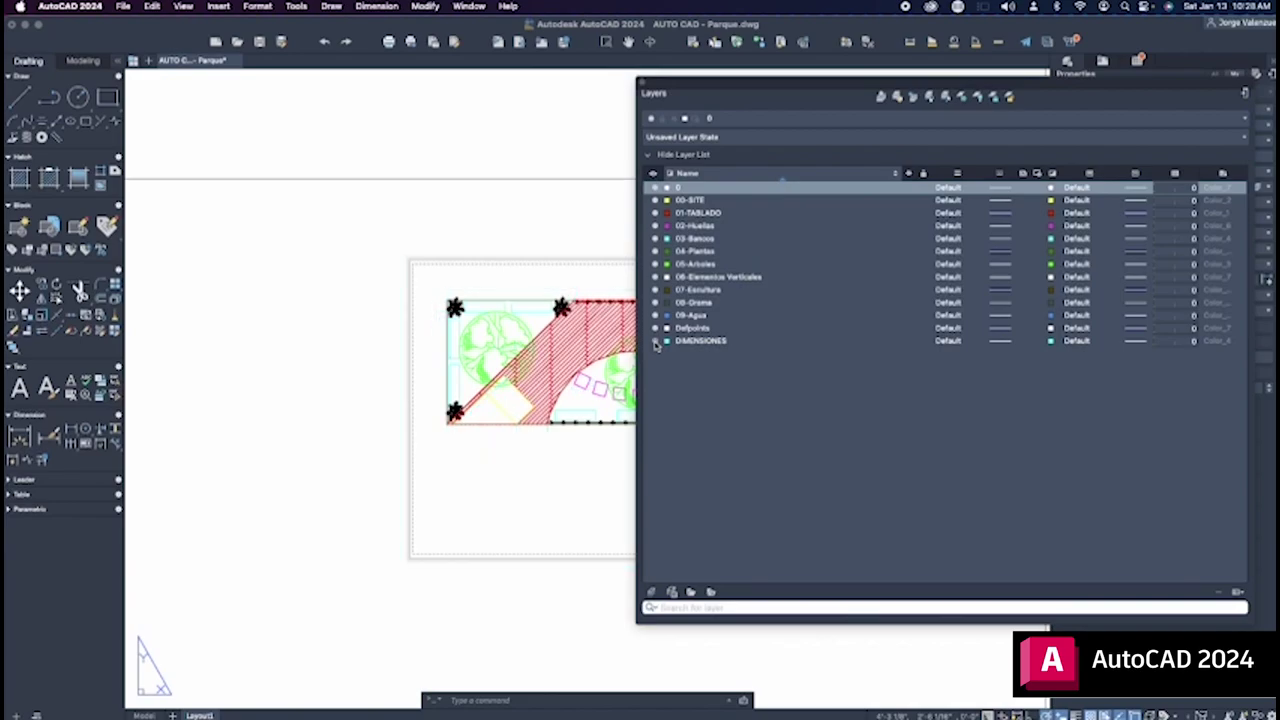
{"action": "left_click", "coordinate": [1247, 95]}
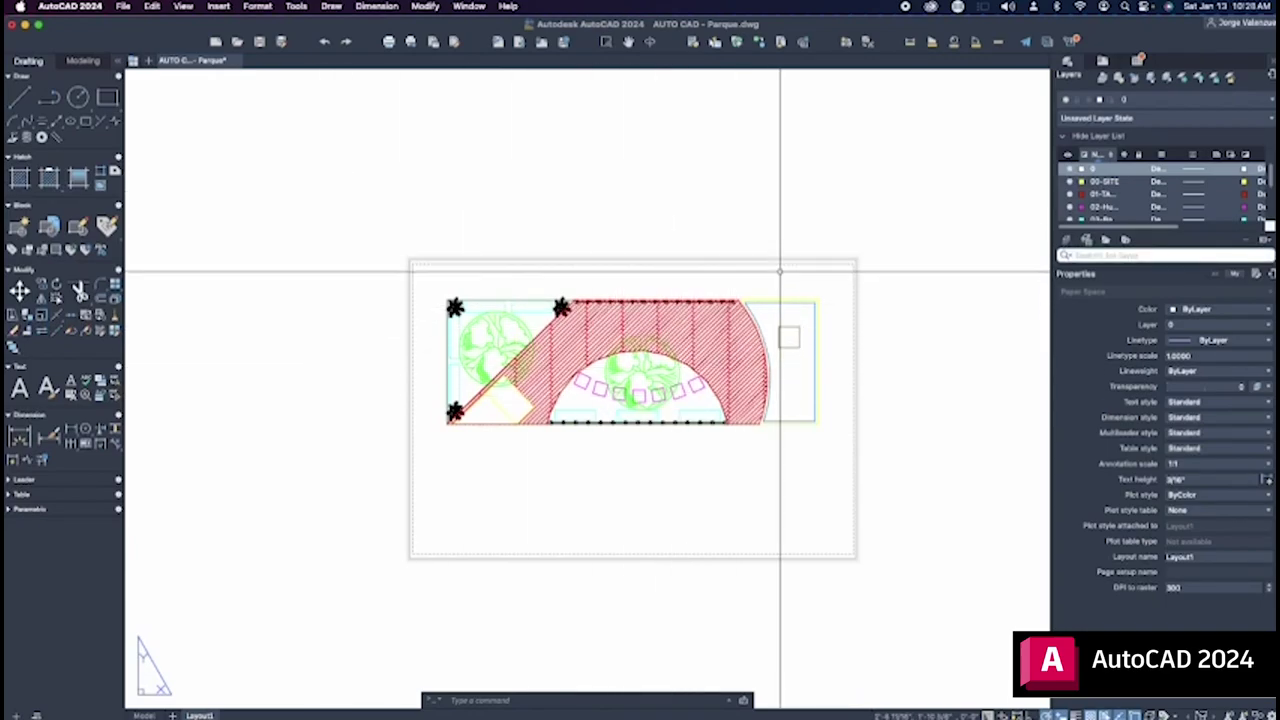
{"action": "left_click", "coordinate": [904, 231]}
{"action": "left_click", "coordinate": [391, 543]}
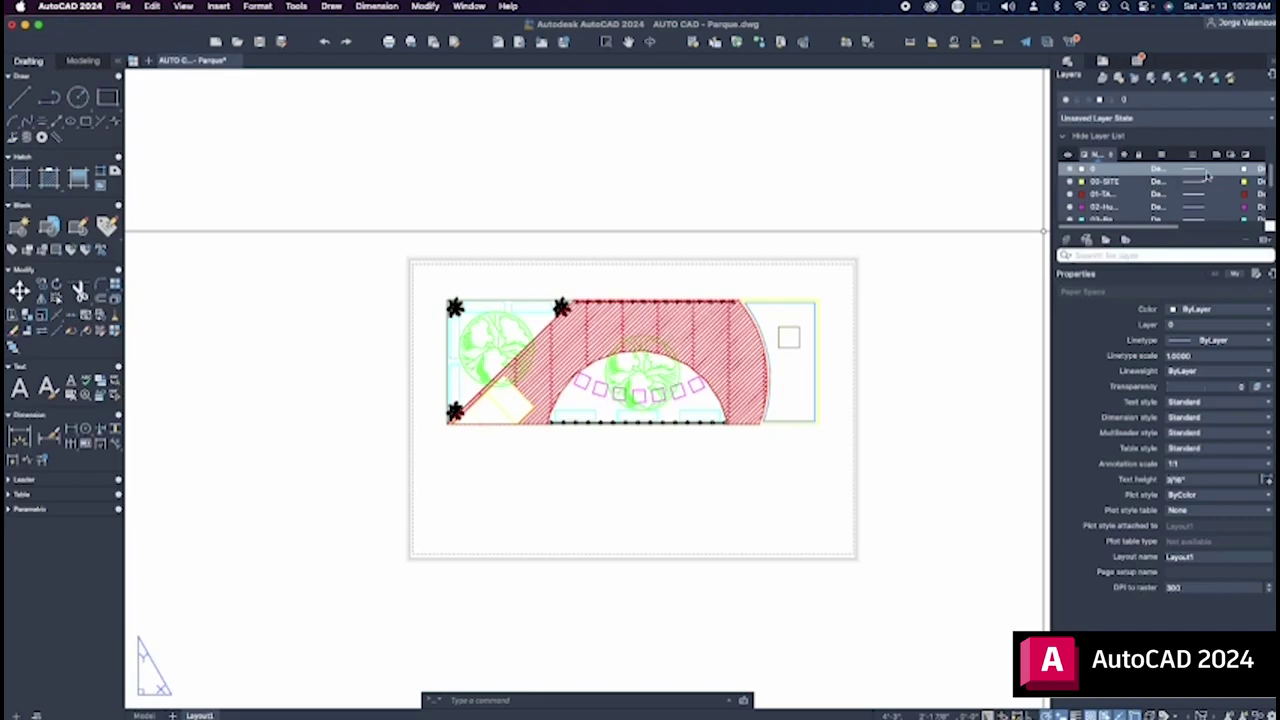
{"action": "left_click", "coordinate": [1271, 80]}
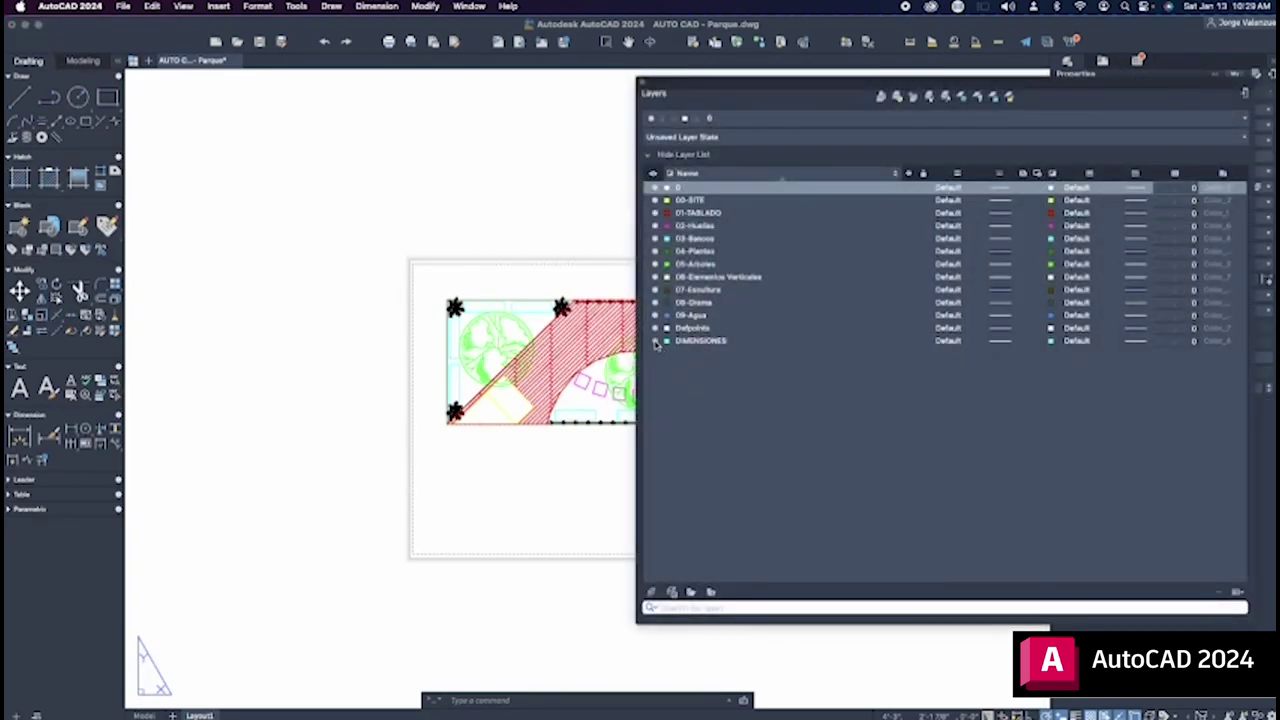
{"action": "left_click", "coordinate": [656, 341]}
- Set the viewport scale to 1/2" = 1'-0" and open the Plot dialog for Layout1
{"action": "left_click", "coordinate": [1246, 93]}
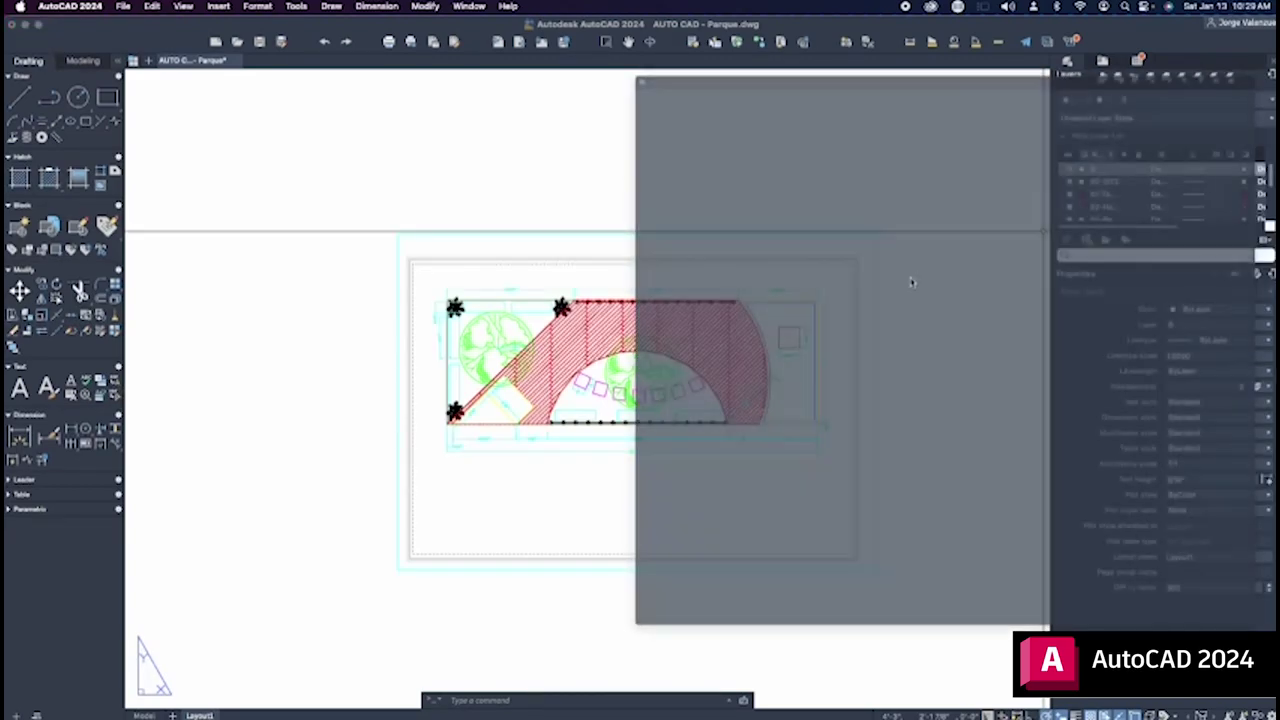
{"action": "left_click", "coordinate": [878, 260]}
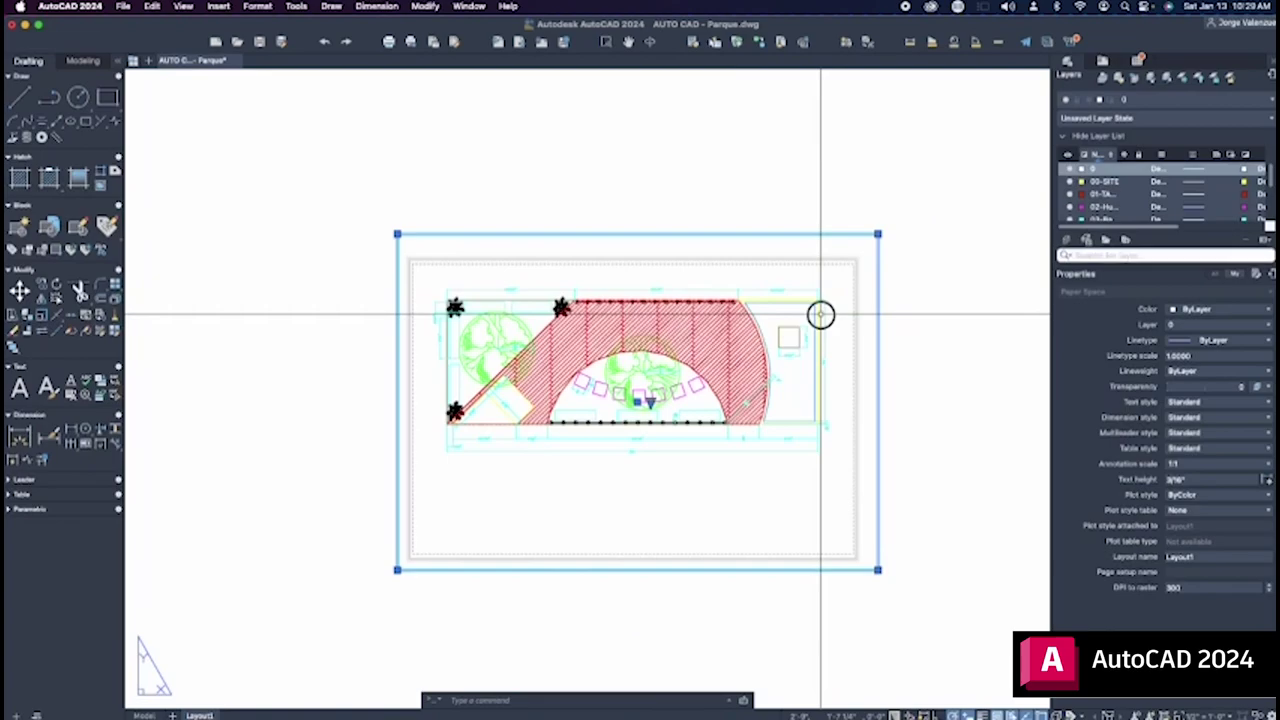
{"action": "left_click", "coordinate": [650, 403]}
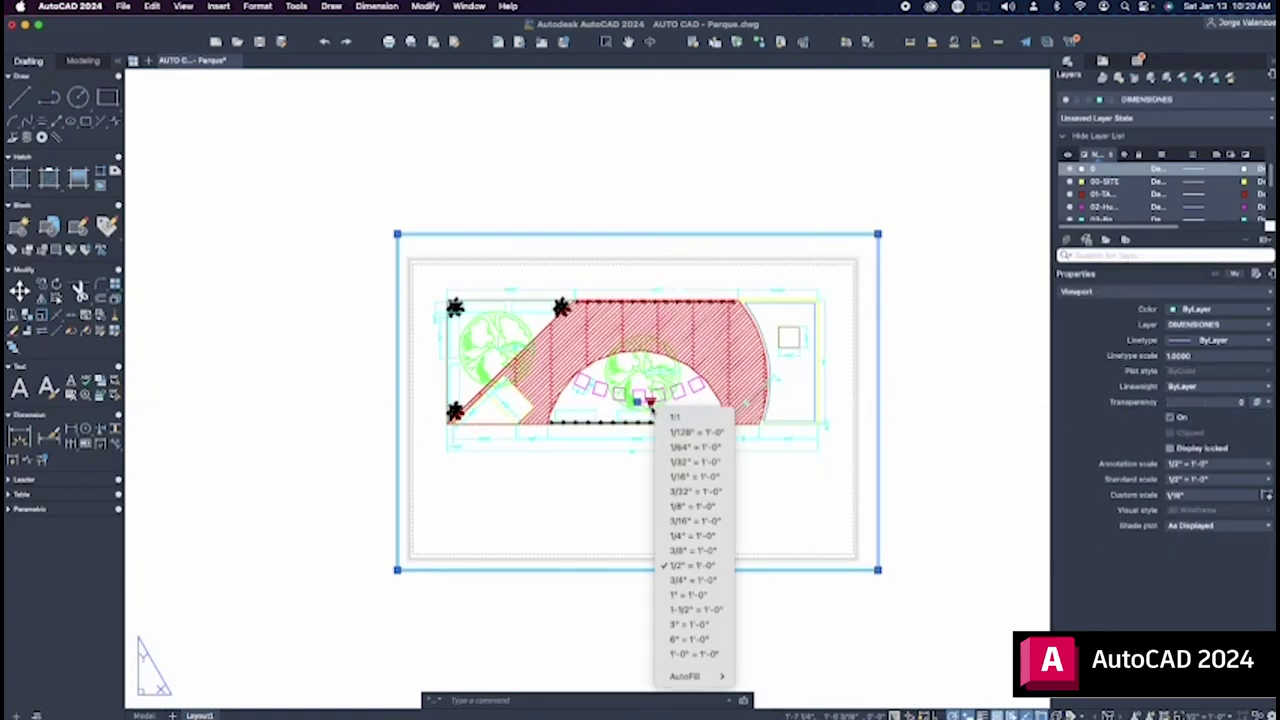
{"action": "left_click", "coordinate": [705, 567]}
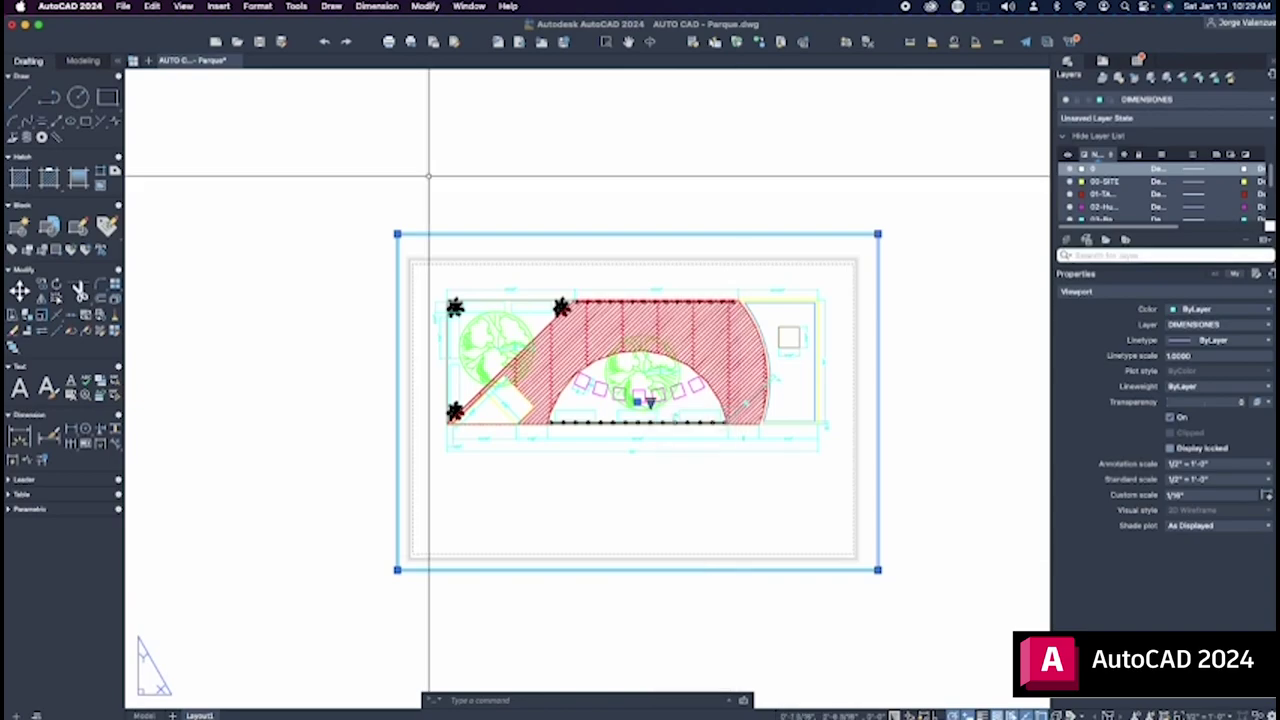
{"action": "right_click", "coordinate": [200, 715]}
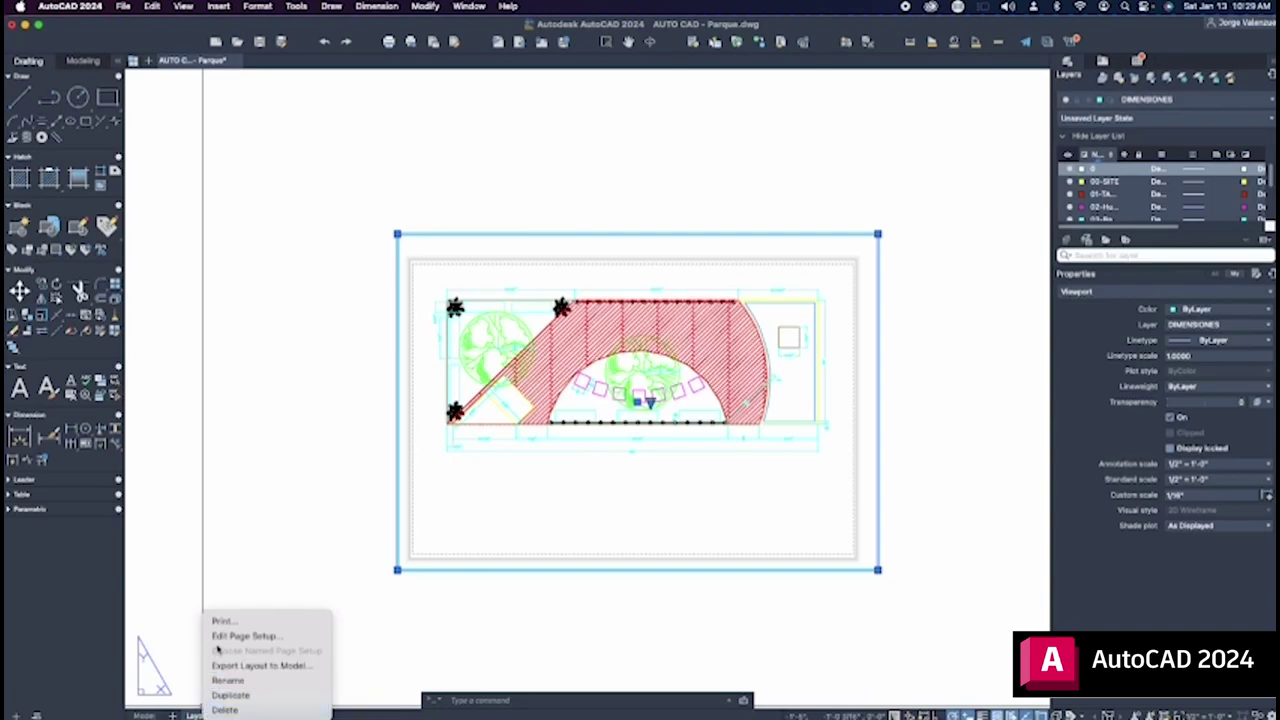
{"action": "left_click", "coordinate": [222, 622]}
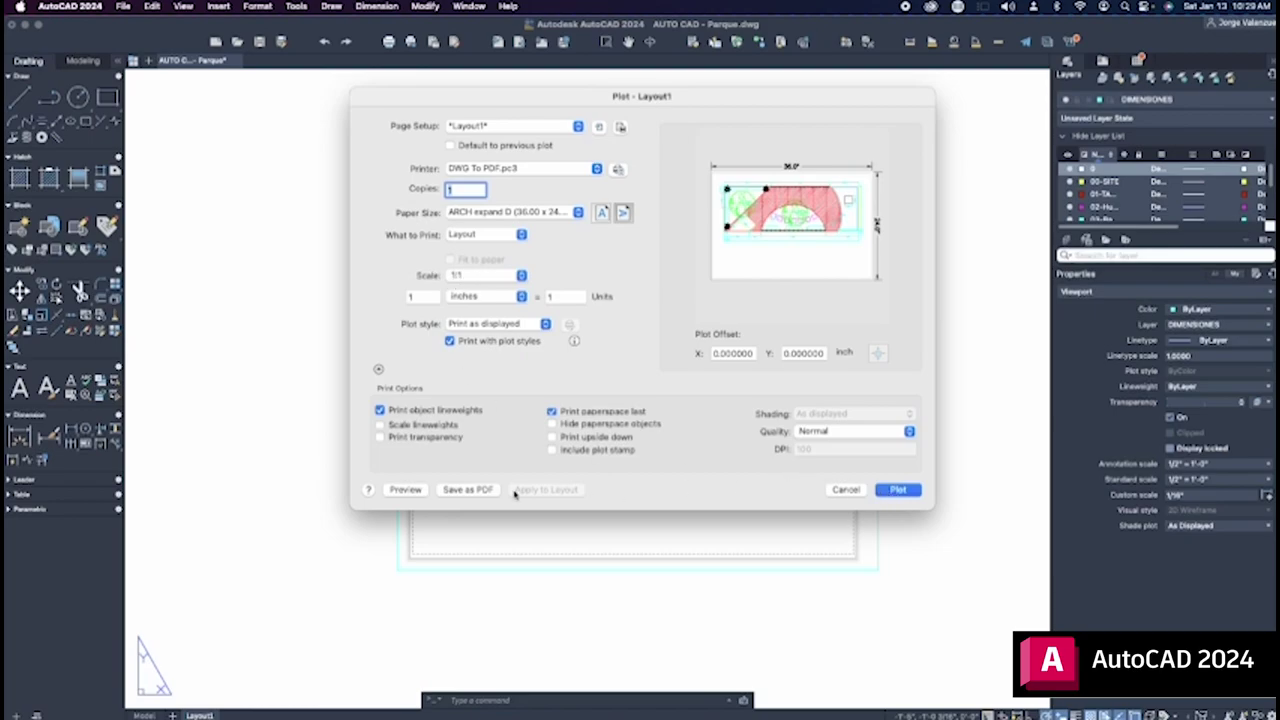
- Save the Layout1 plot as the PDF 'AUTO CAD - Parque-Layout1' in the Desktop folder
{"action": "left_click", "coordinate": [469, 490]}
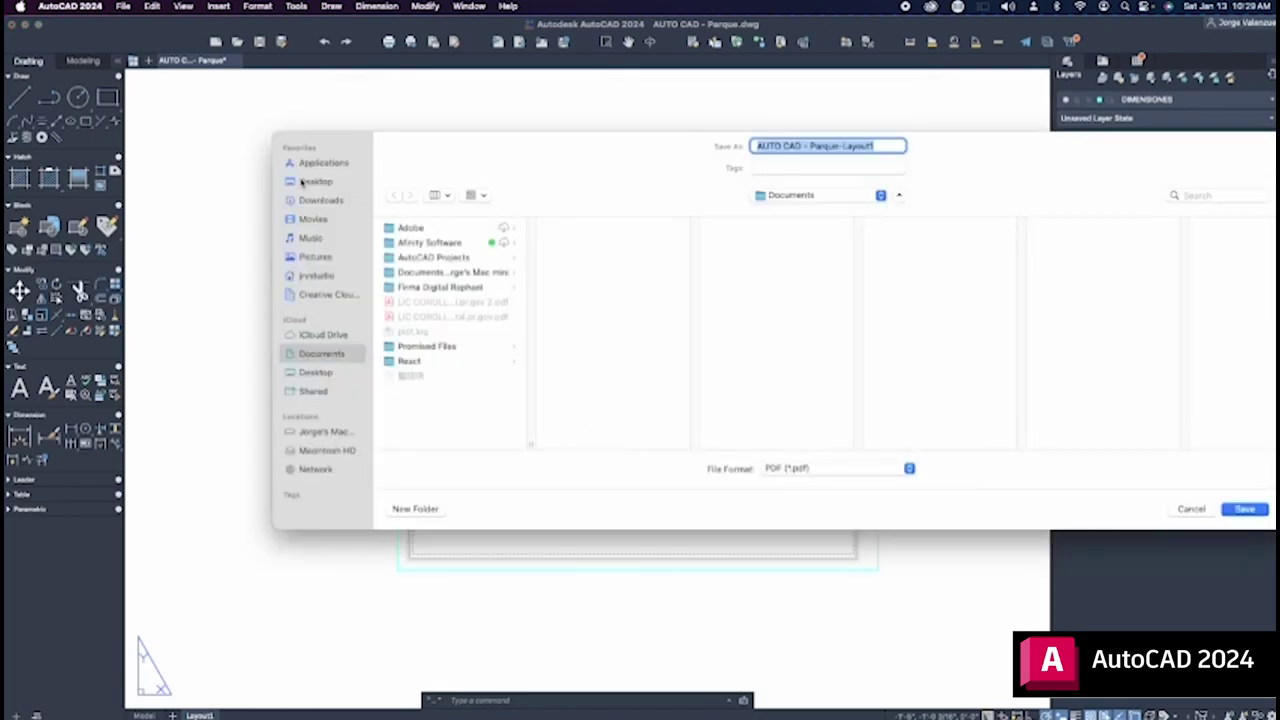
{"action": "left_click", "coordinate": [303, 182]}
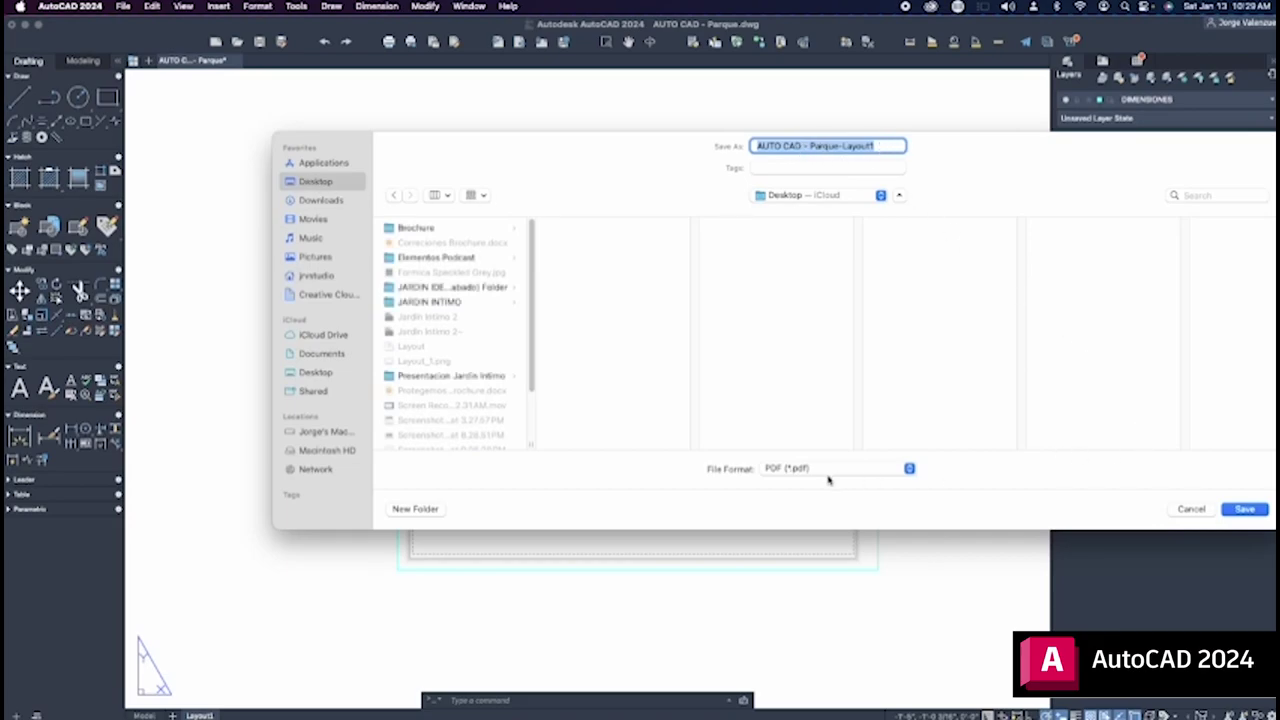
{"action": "left_click", "coordinate": [1243, 511]}
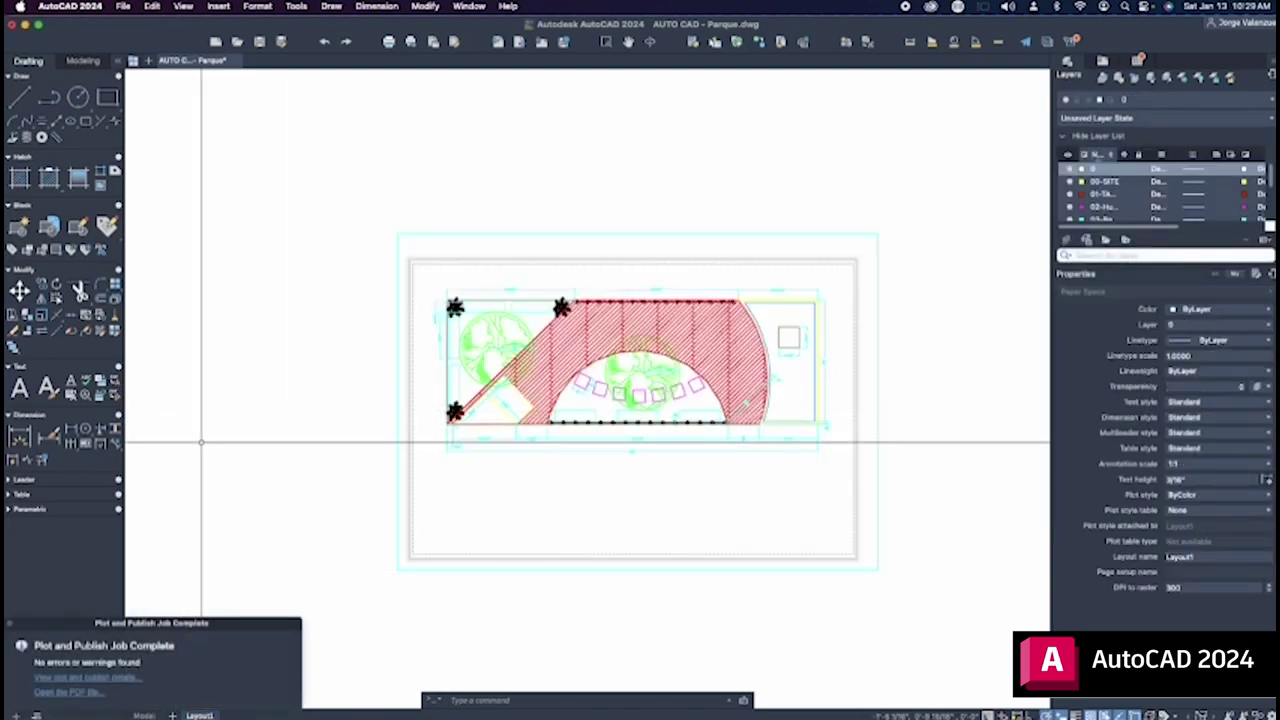
{"action": "scroll", "coordinate": [380, 214], "scroll_direction": "down", "scroll_amount": 1}
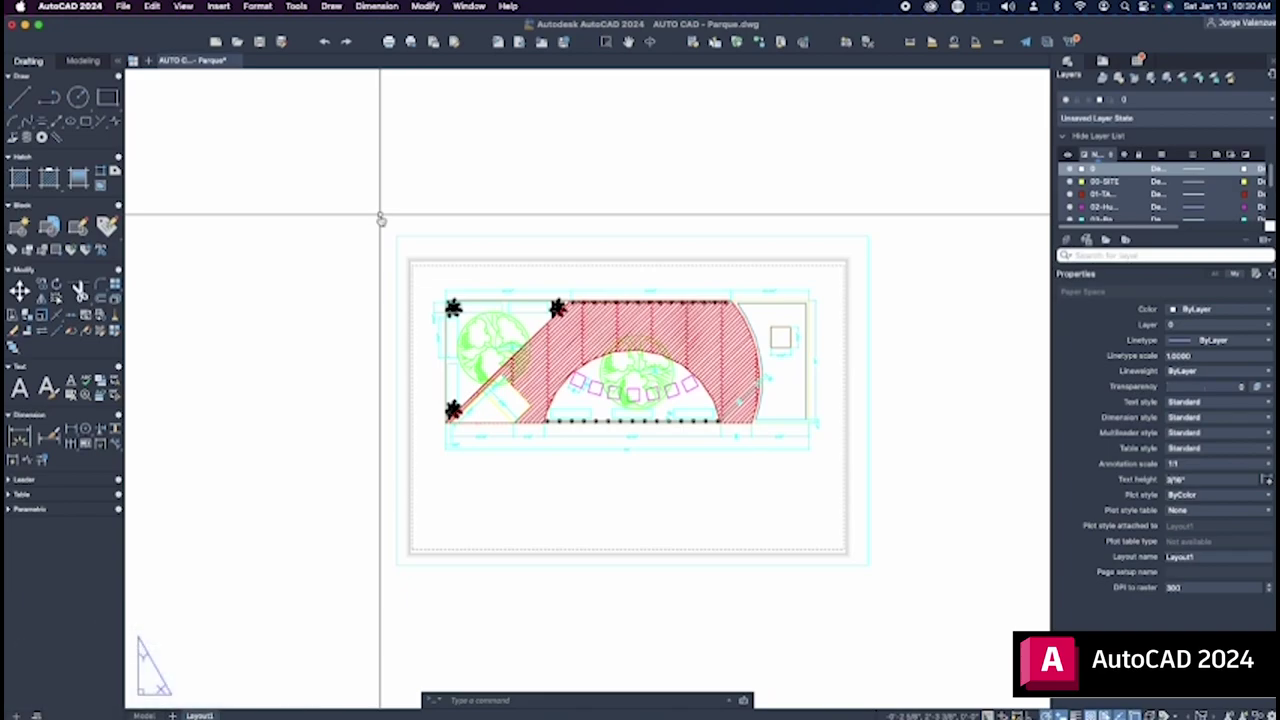
- Search Spotlight for 'Acrobat' and launch Adobe Acrobat
{"action": "key", "text": "super+Tab"}
{"action": "key", "text": "super+space"}
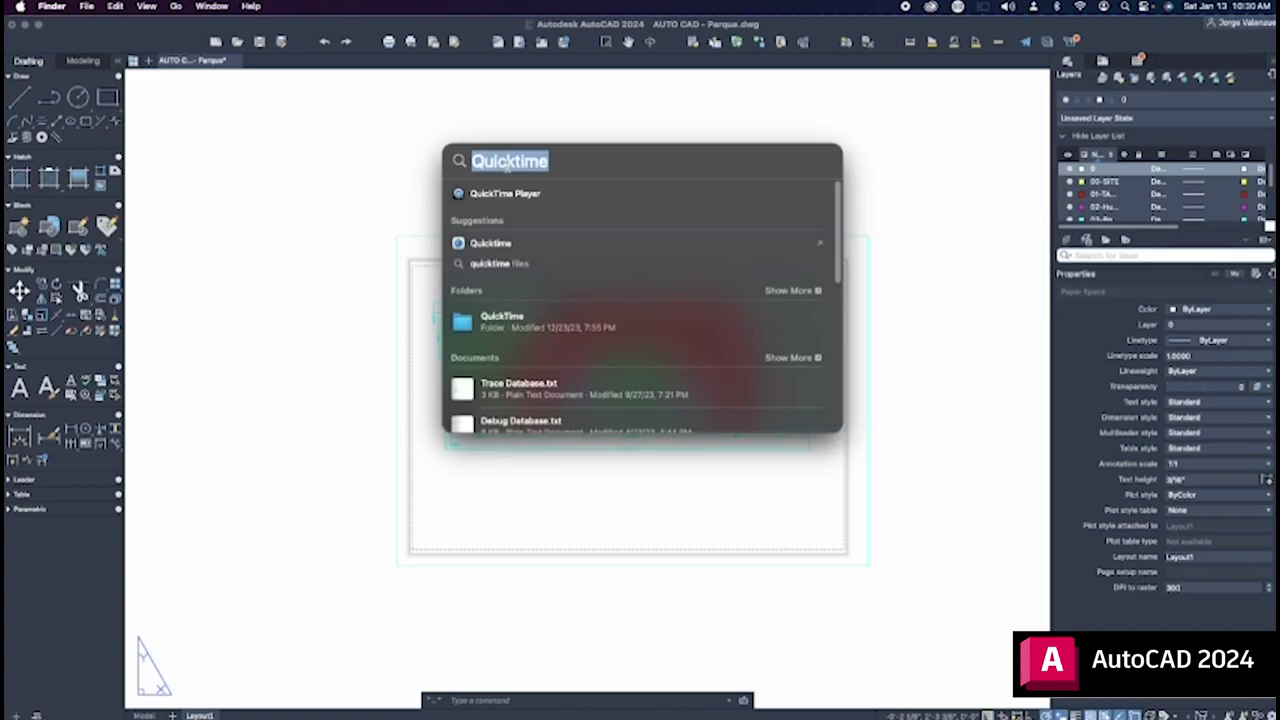
{"action": "type", "text": "Acrob"}
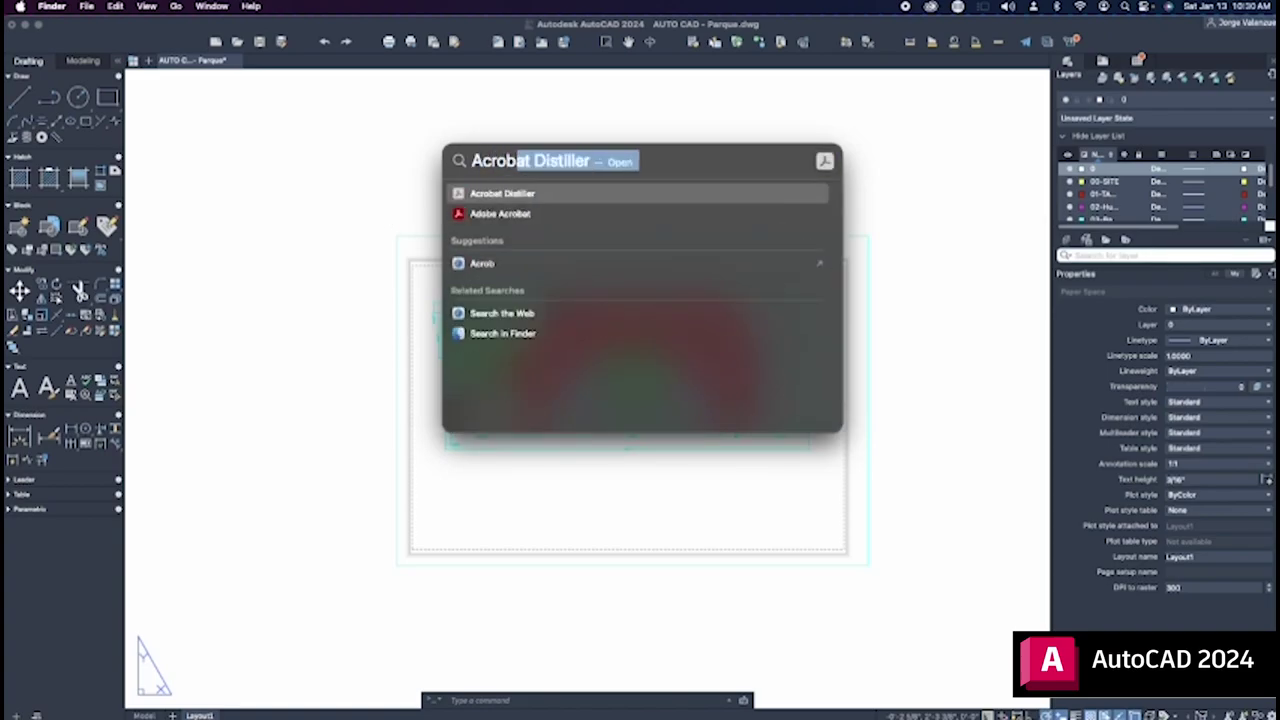
{"action": "type", "text": "at"}
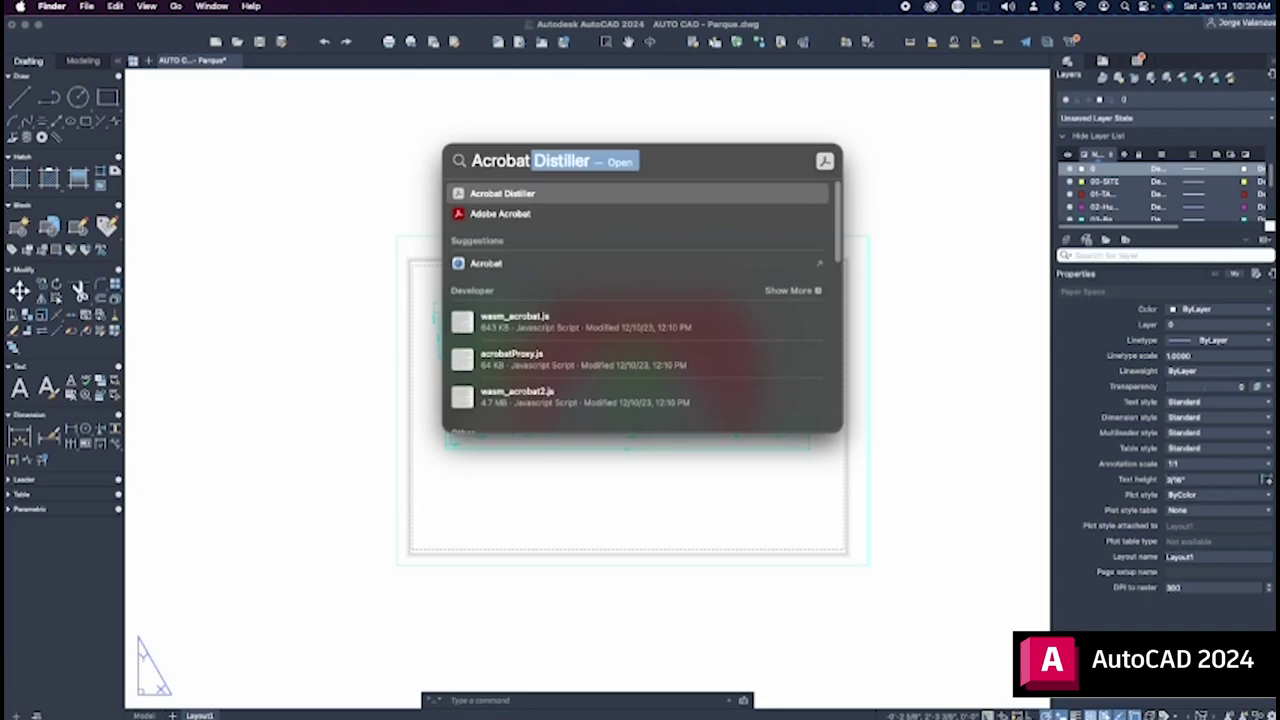
{"action": "key", "text": "Down"}
{"action": "key", "text": "Return"}
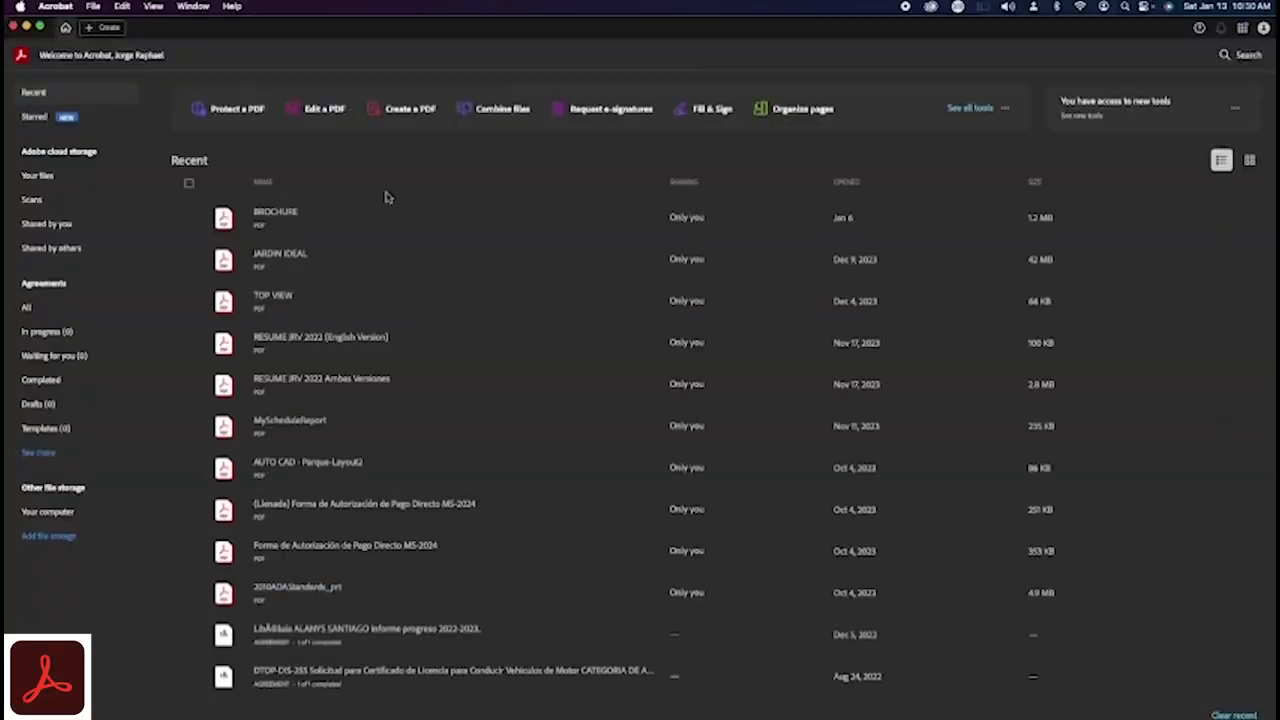
- Open AUTO CAD - Parque-Layout1.pdf from the Desktop, review the plan, then quit Acrobat
{"action": "left_click", "coordinate": [93, 6]}
{"action": "mouse_move", "coordinate": [125, 42]}
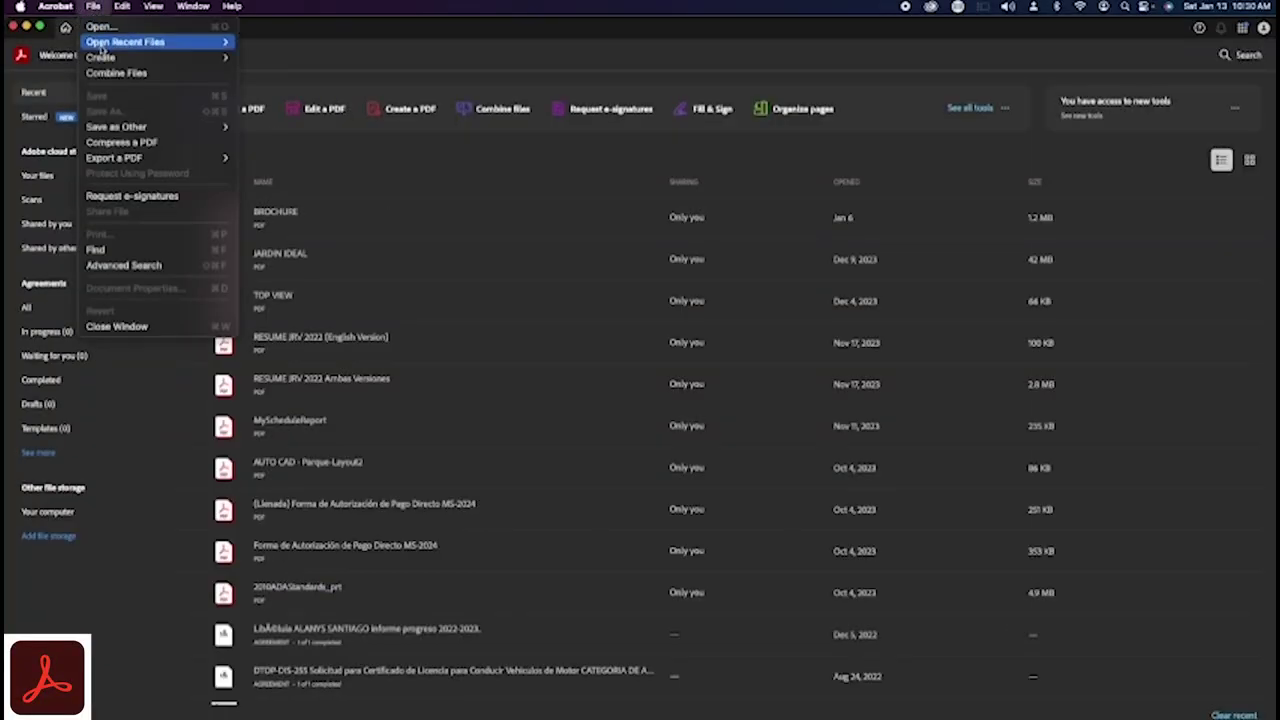
{"action": "left_click", "coordinate": [99, 27]}
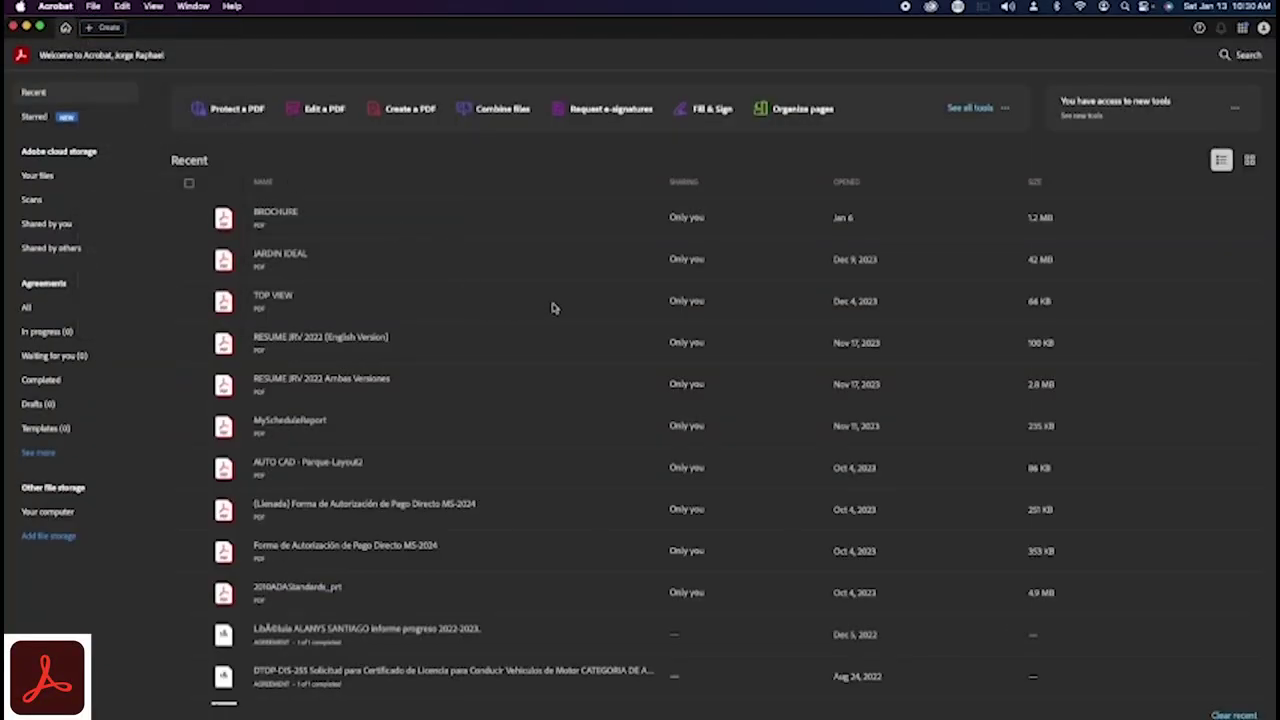
{"action": "left_click", "coordinate": [424, 150]}
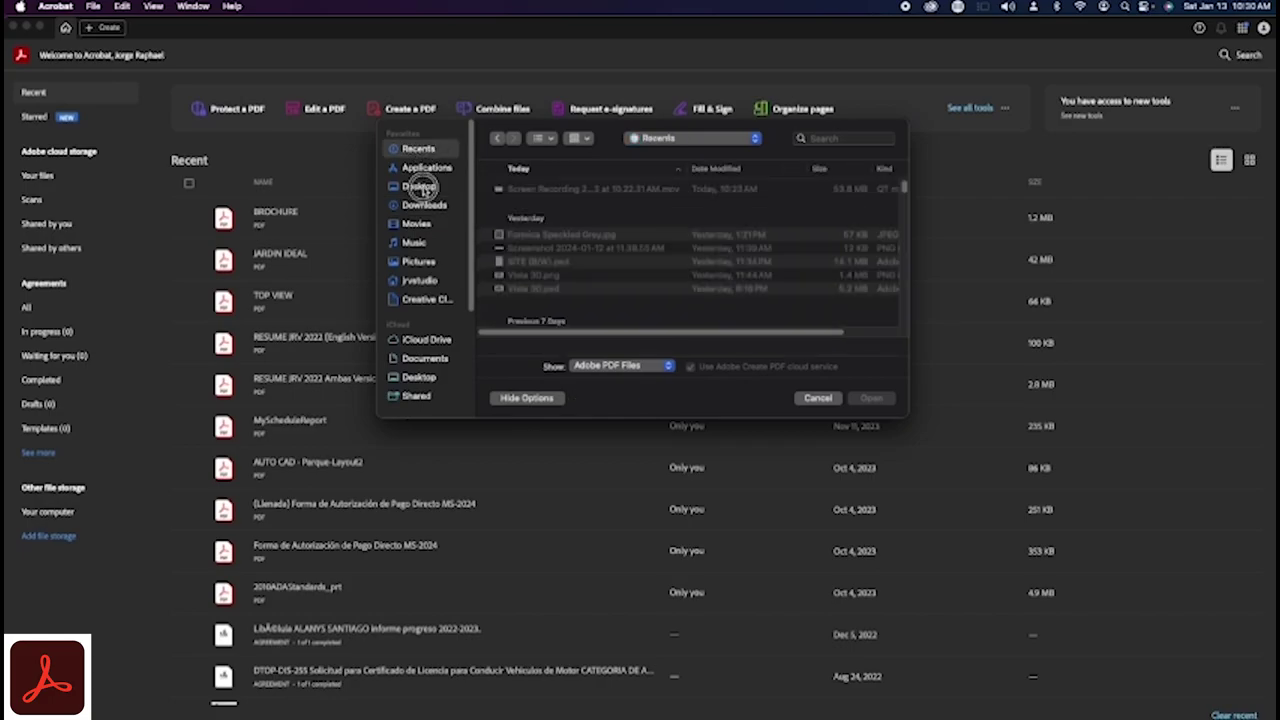
{"action": "left_click", "coordinate": [419, 186]}
{"action": "left_click", "coordinate": [524, 193]}
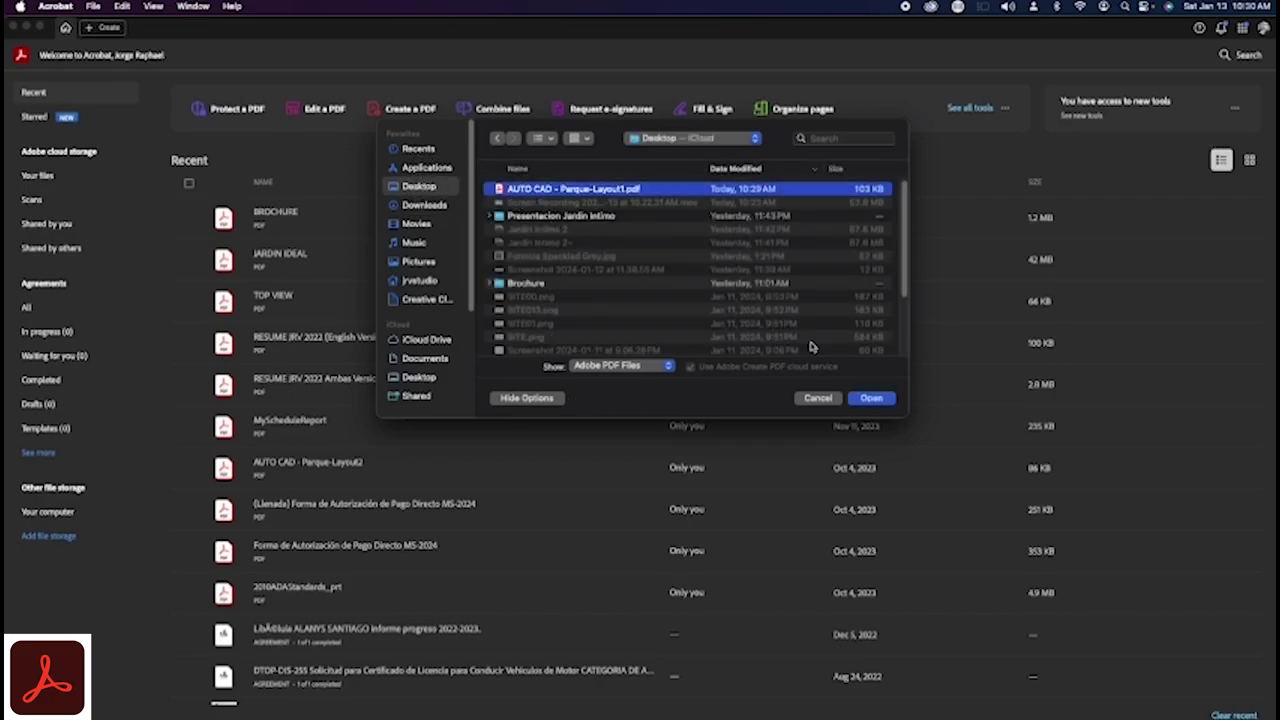
{"action": "left_click", "coordinate": [872, 398]}
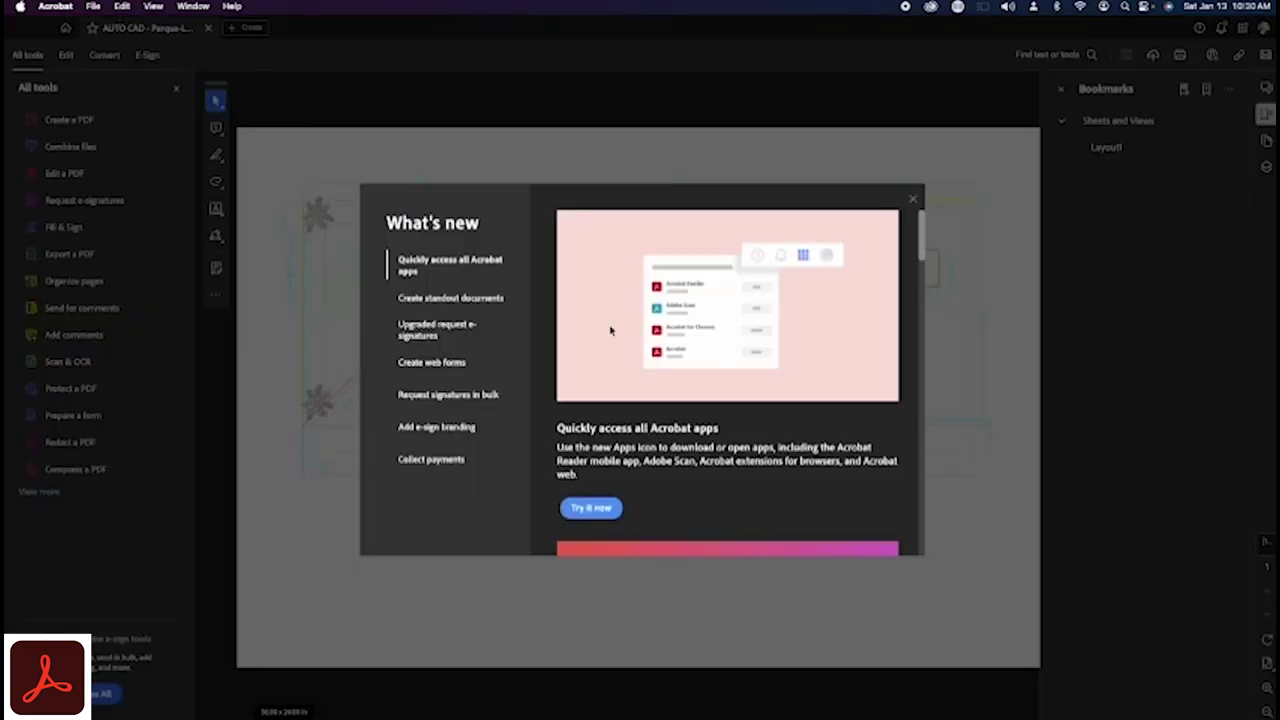
{"action": "left_click", "coordinate": [913, 201]}
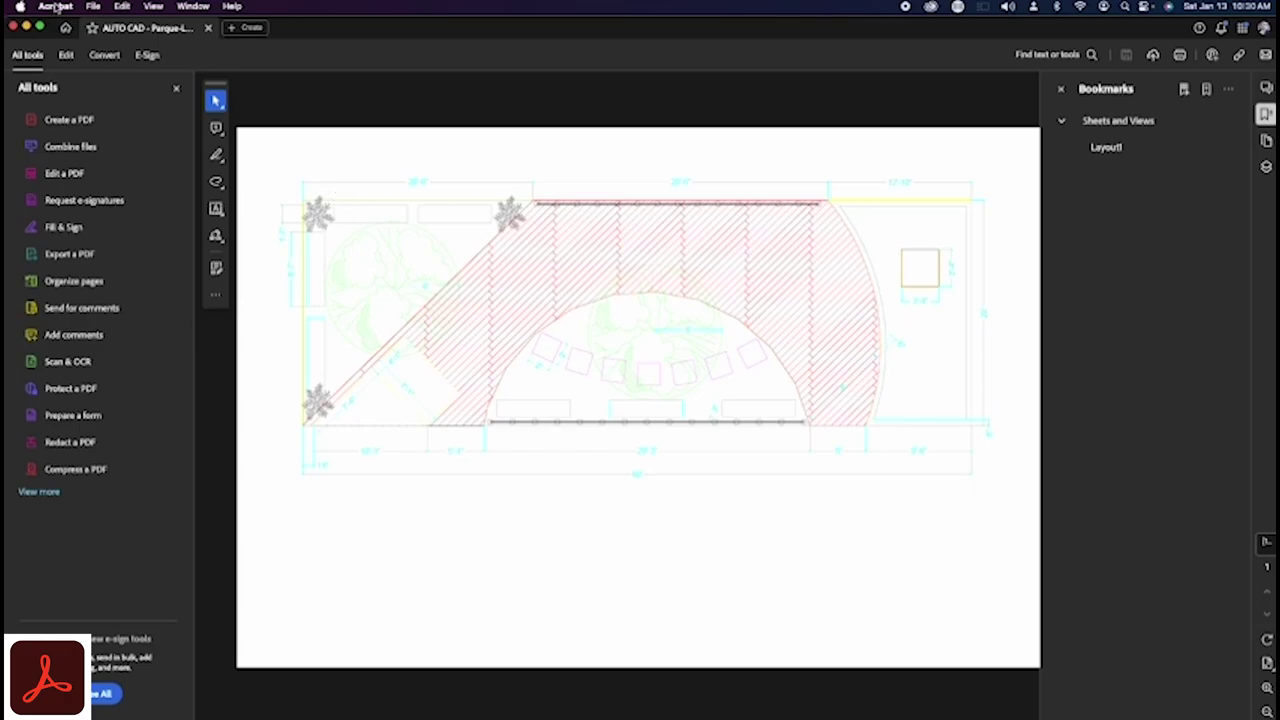
{"action": "left_click", "coordinate": [55, 6]}
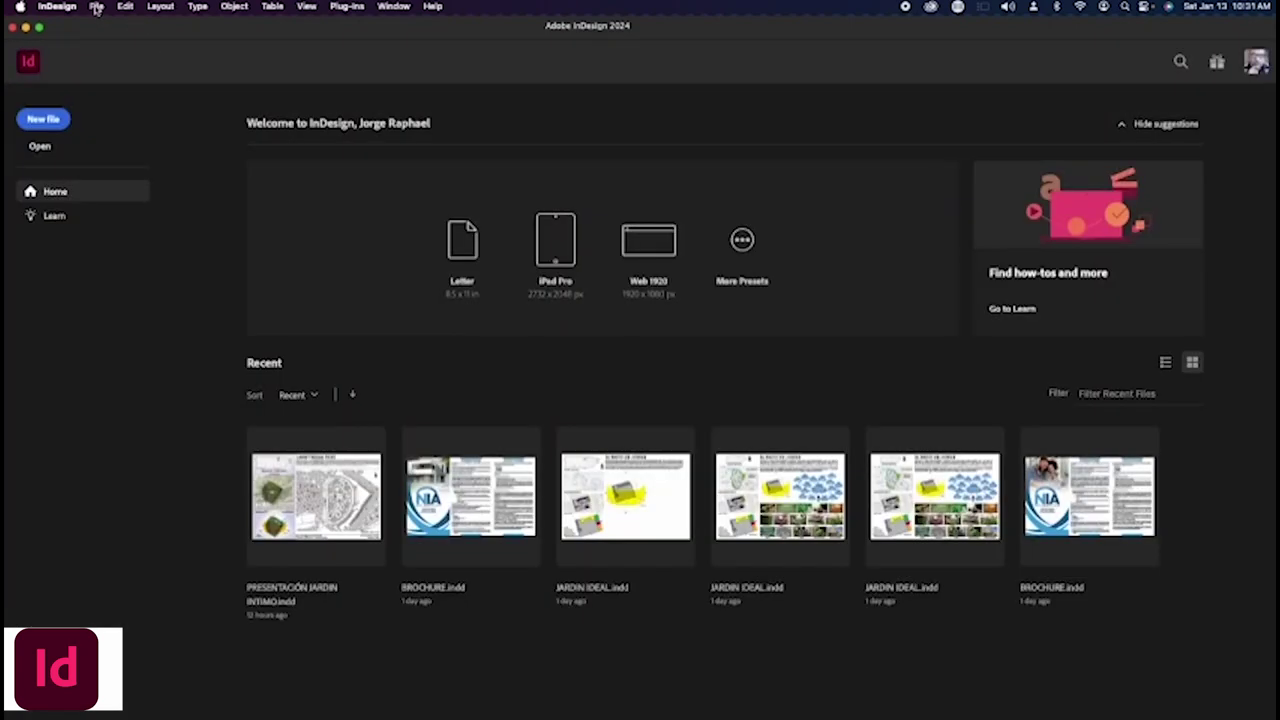
- Create a 36 × 24 in document in inches, zoom out, and bring up Place
{"action": "left_click", "coordinate": [96, 6]}
{"action": "mouse_move", "coordinate": [99, 26]}
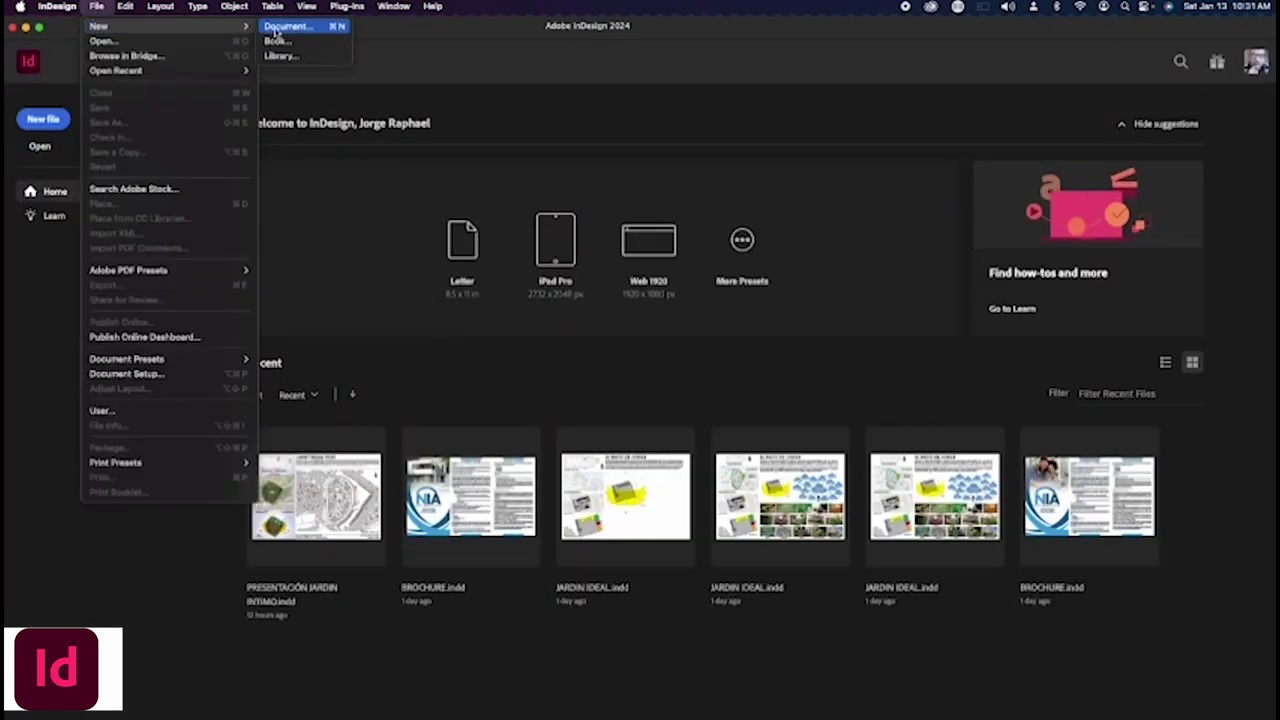
{"action": "left_click", "coordinate": [276, 33]}
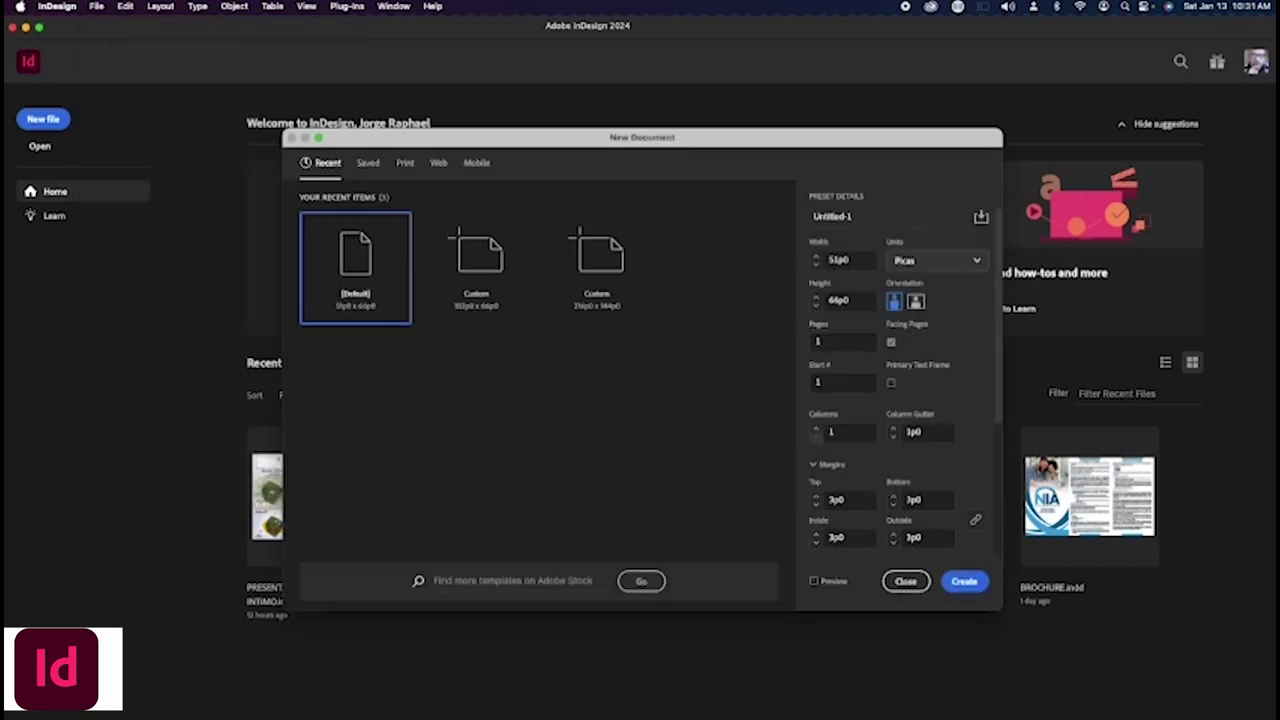
{"action": "left_click", "coordinate": [945, 261]}
{"action": "left_click", "coordinate": [908, 330]}
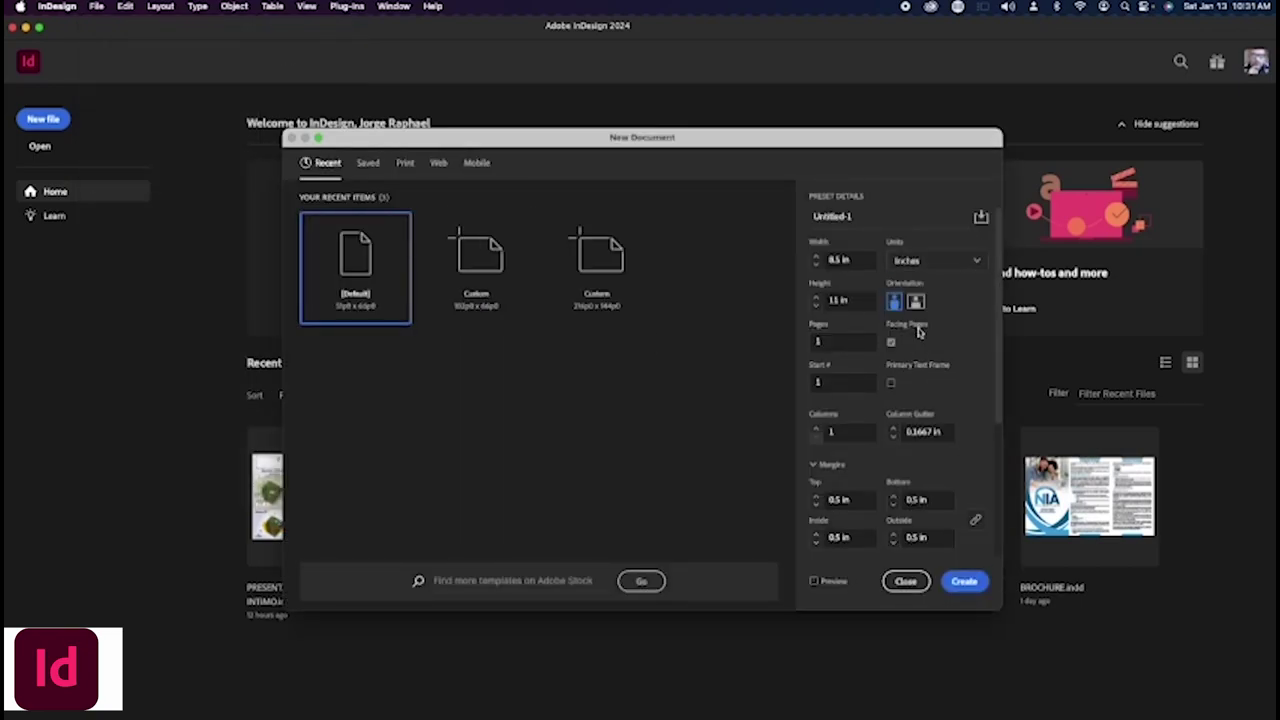
{"action": "left_click", "coordinate": [862, 259]}
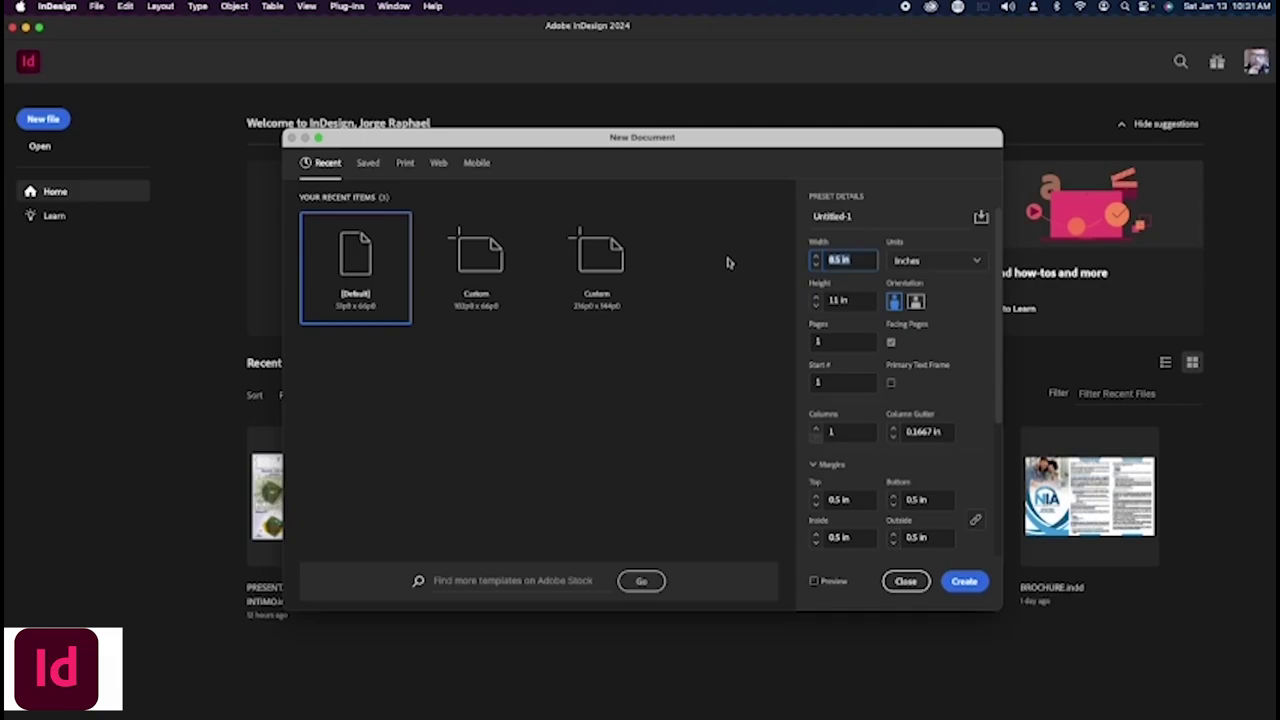
{"action": "type", "text": "36"}
{"action": "key", "text": "Tab"}
{"action": "key", "text": "Tab"}
{"action": "type", "text": "2"}
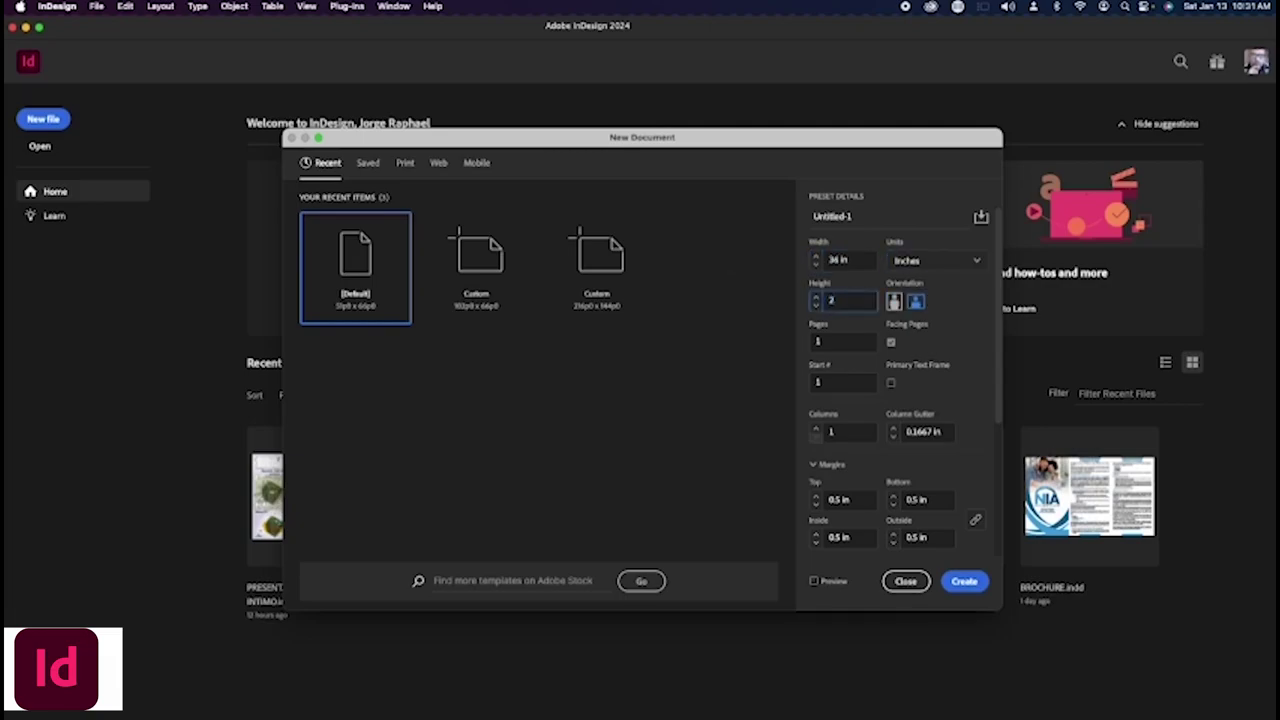
{"action": "type", "text": "4"}
{"action": "key", "text": "Tab"}
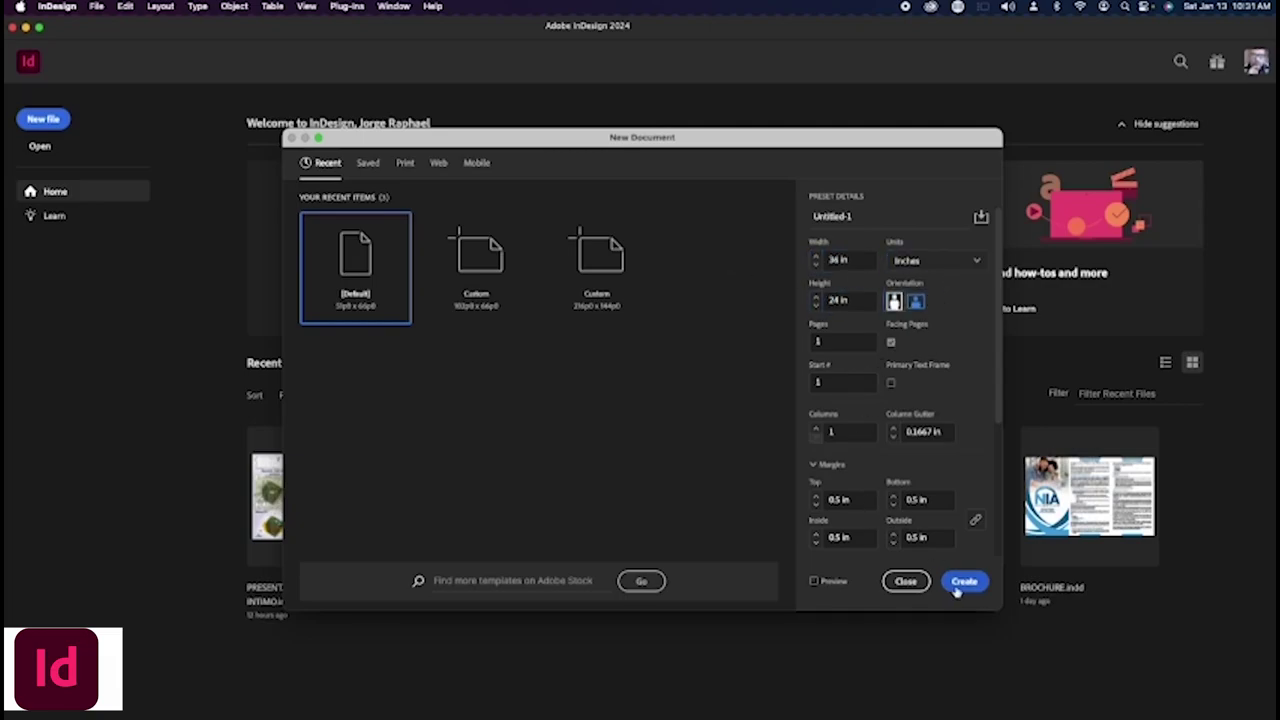
{"action": "left_click", "coordinate": [963, 586]}
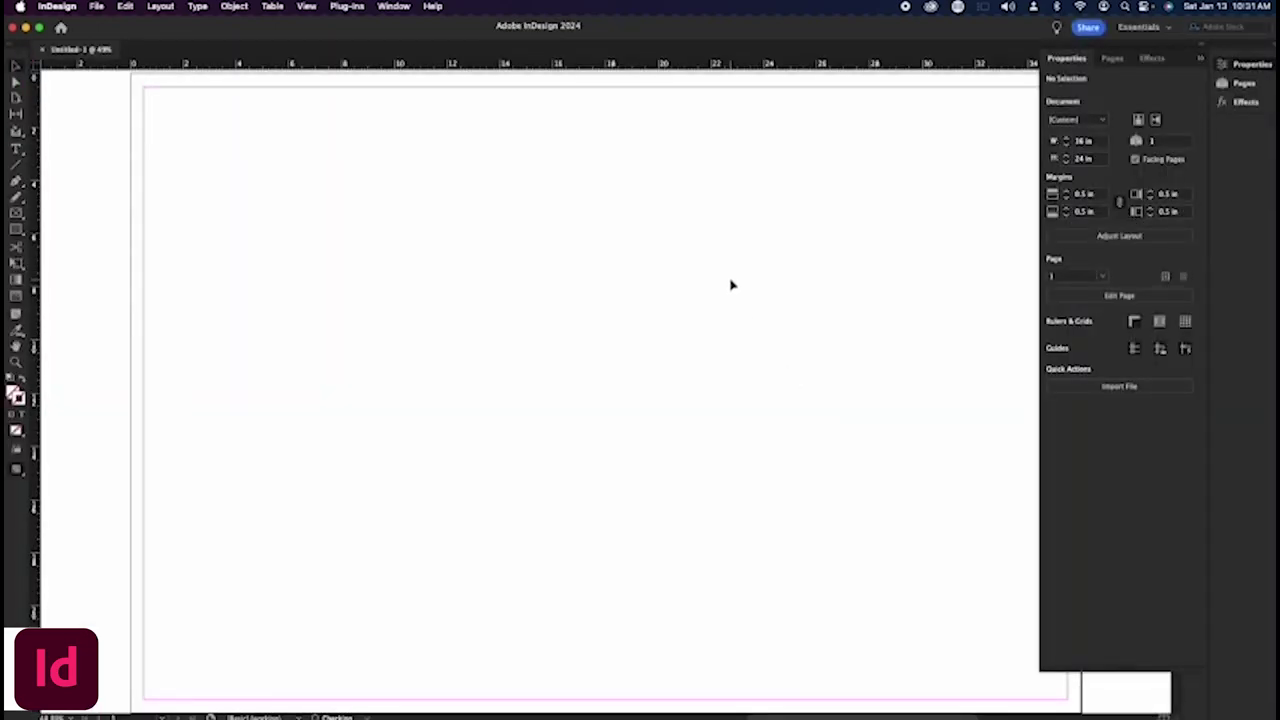
{"action": "key", "text": "super+minus"}
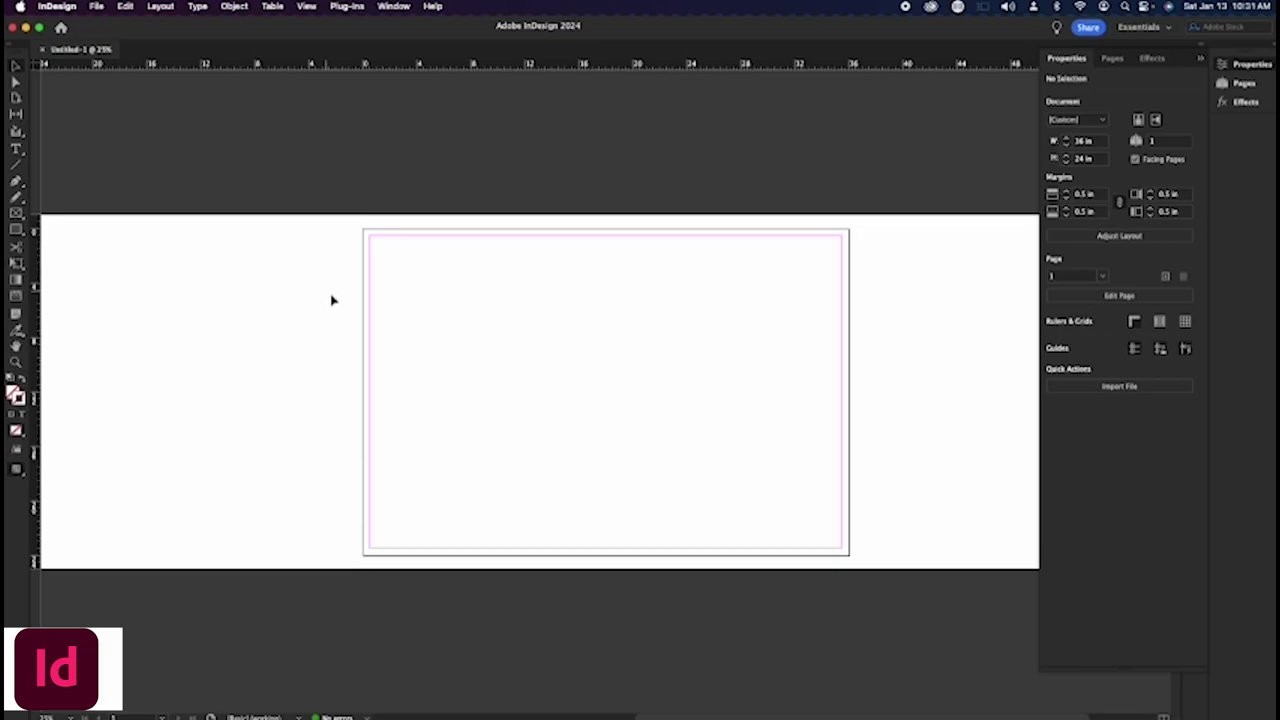
{"action": "key", "text": "super+d"}
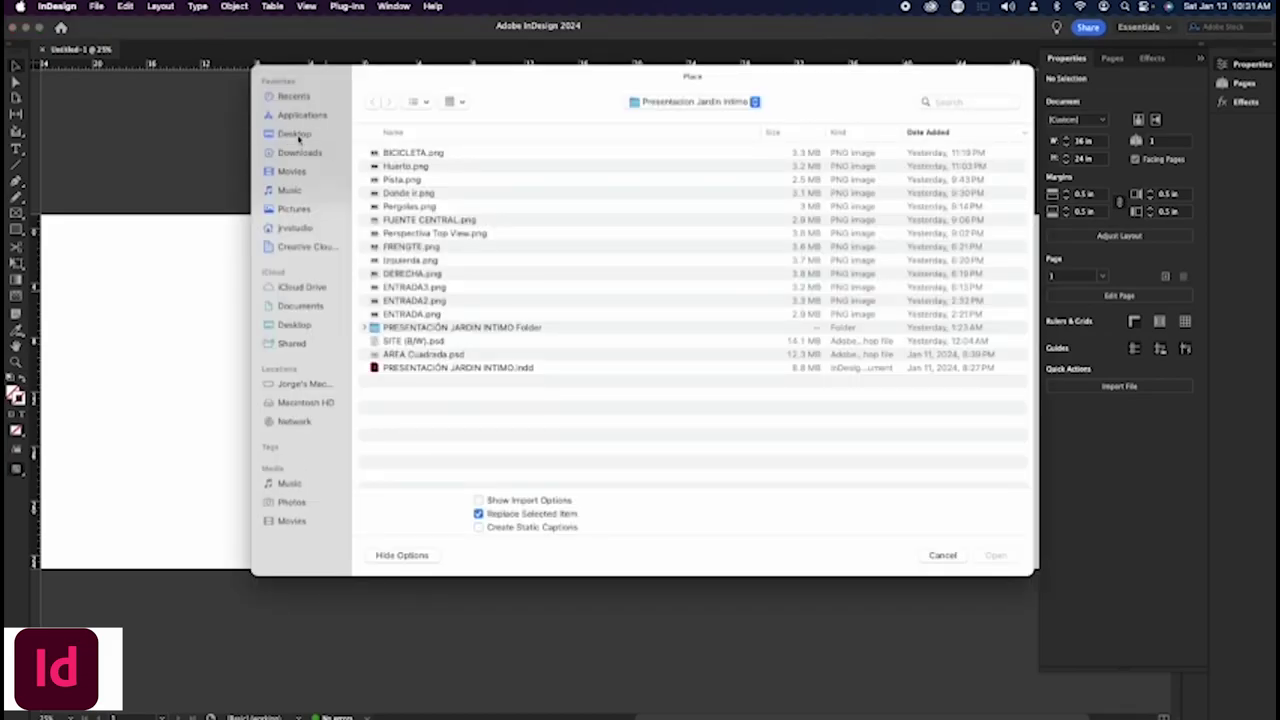
- Place AUTO CAD - Parque-Layout1.pdf from the Desktop and move it onto the page
{"action": "left_click", "coordinate": [296, 135]}
{"action": "left_click", "coordinate": [446, 153]}
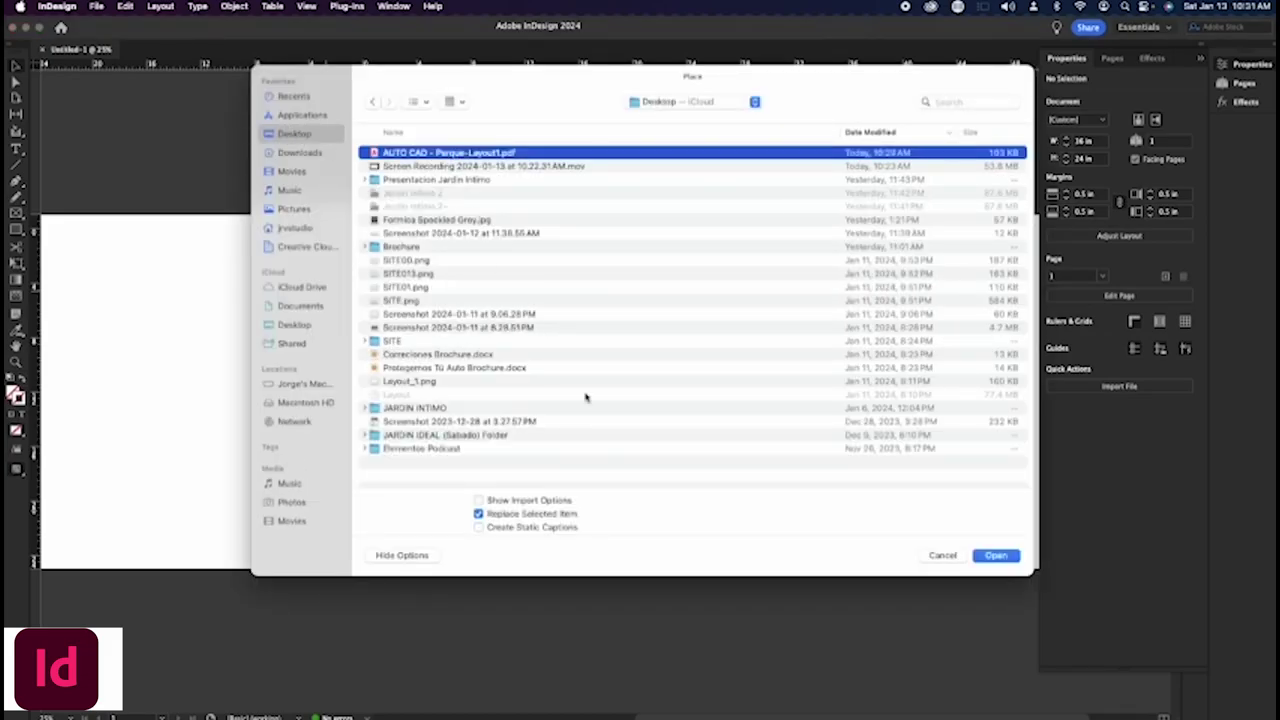
{"action": "left_click", "coordinate": [995, 555]}
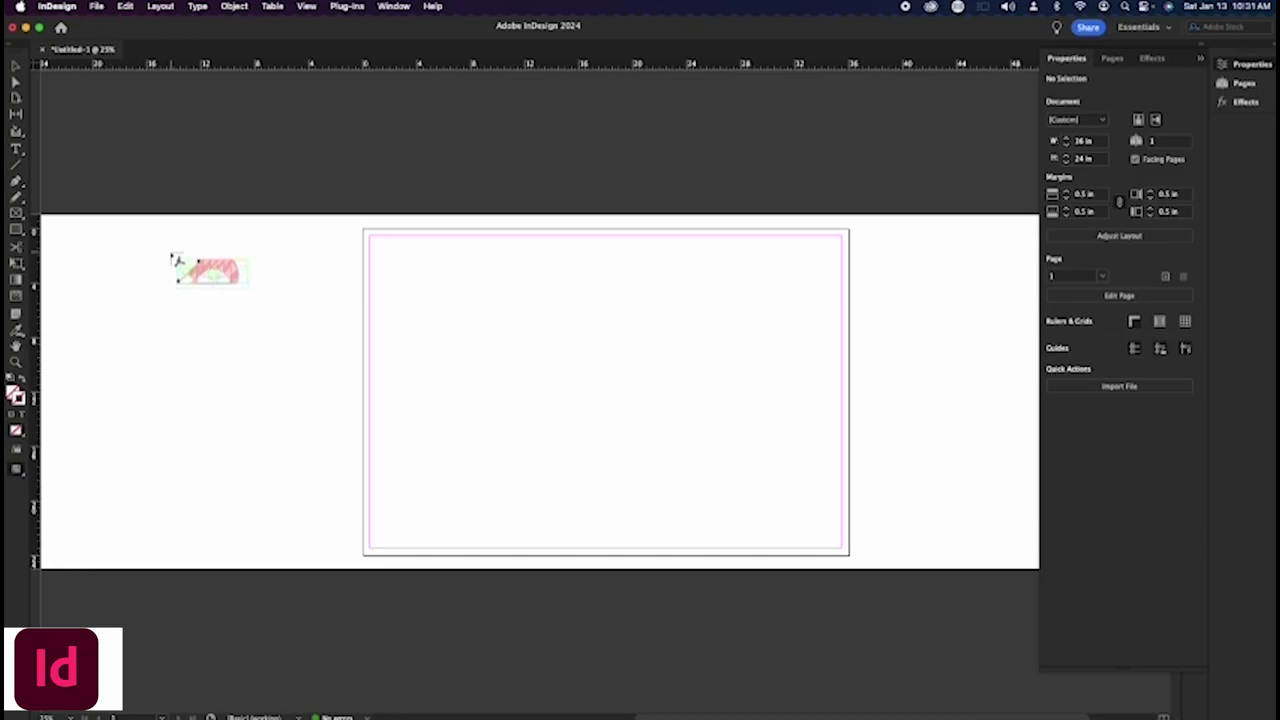
{"action": "left_click", "coordinate": [172, 254]}
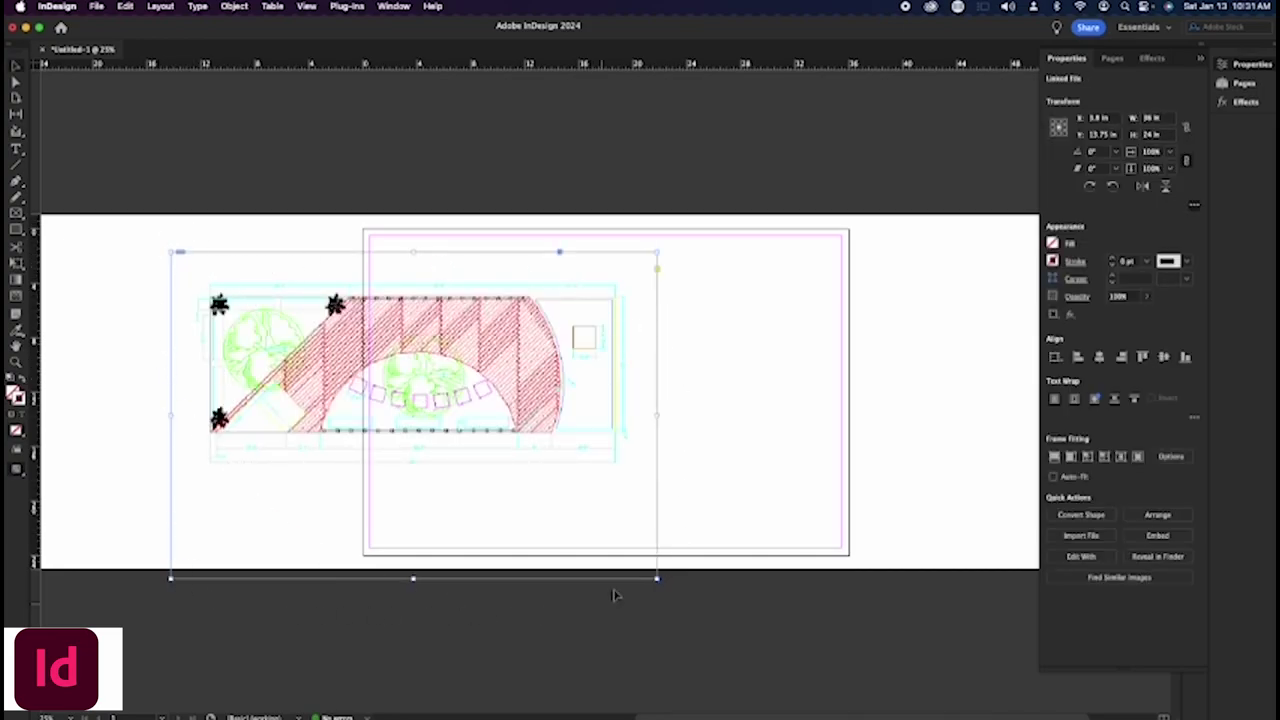
{"action": "left_click_drag", "start_coordinate": [546, 346], "coordinate": [510, 317]}
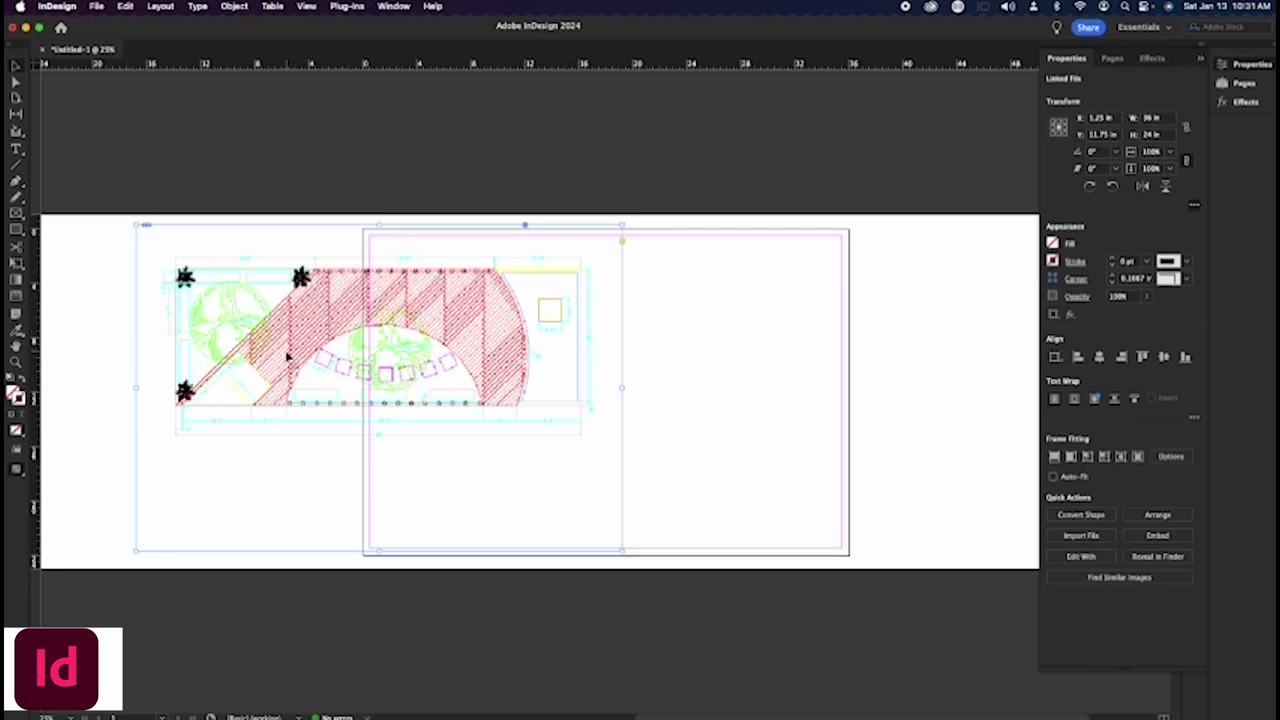
{"action": "left_click_drag", "start_coordinate": [291, 338], "coordinate": [523, 336]}
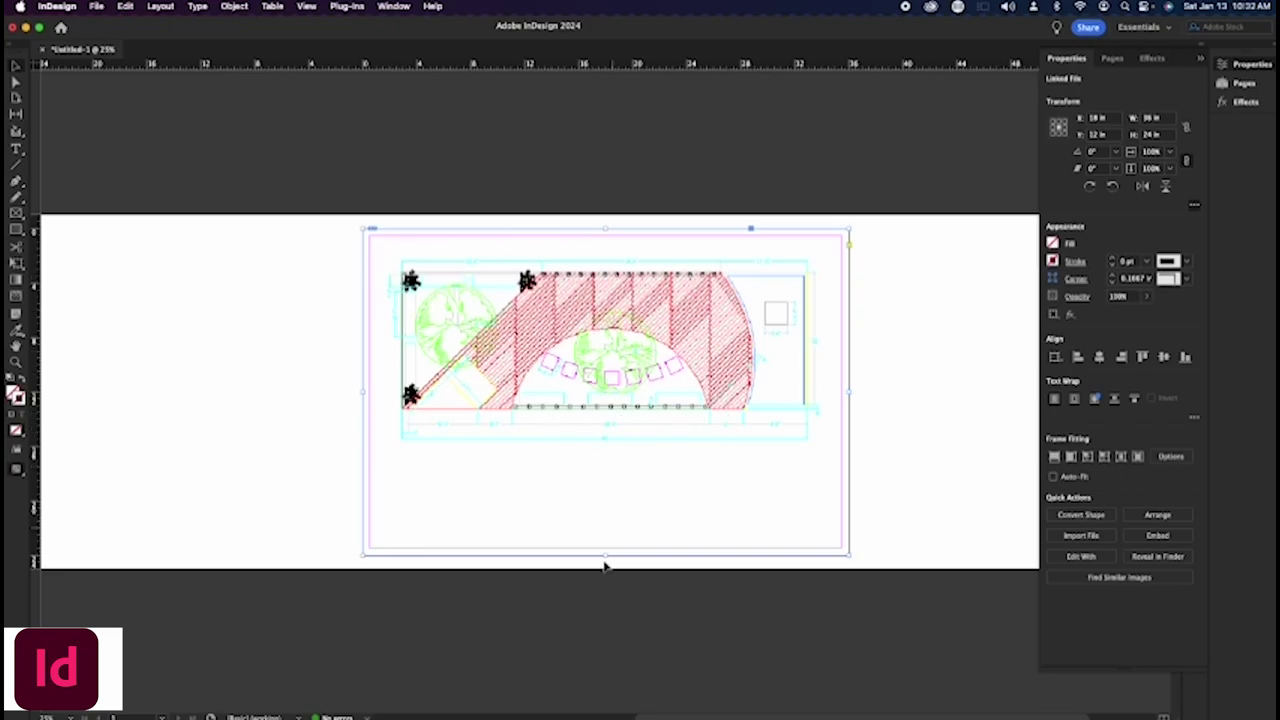
- Crop the plan frame's bottom, top, right and left edges in to the drawing
{"action": "left_click_drag", "start_coordinate": [604, 556], "coordinate": [606, 443]}
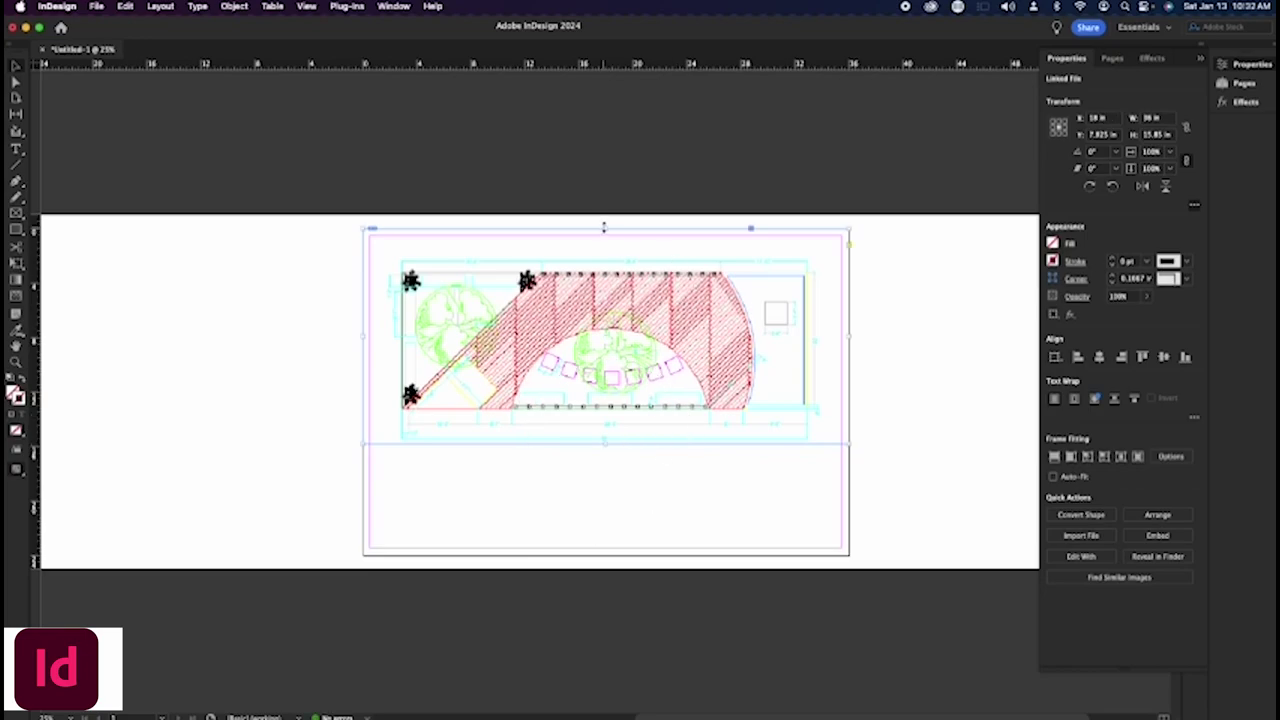
{"action": "left_click_drag", "start_coordinate": [604, 229], "coordinate": [604, 254]}
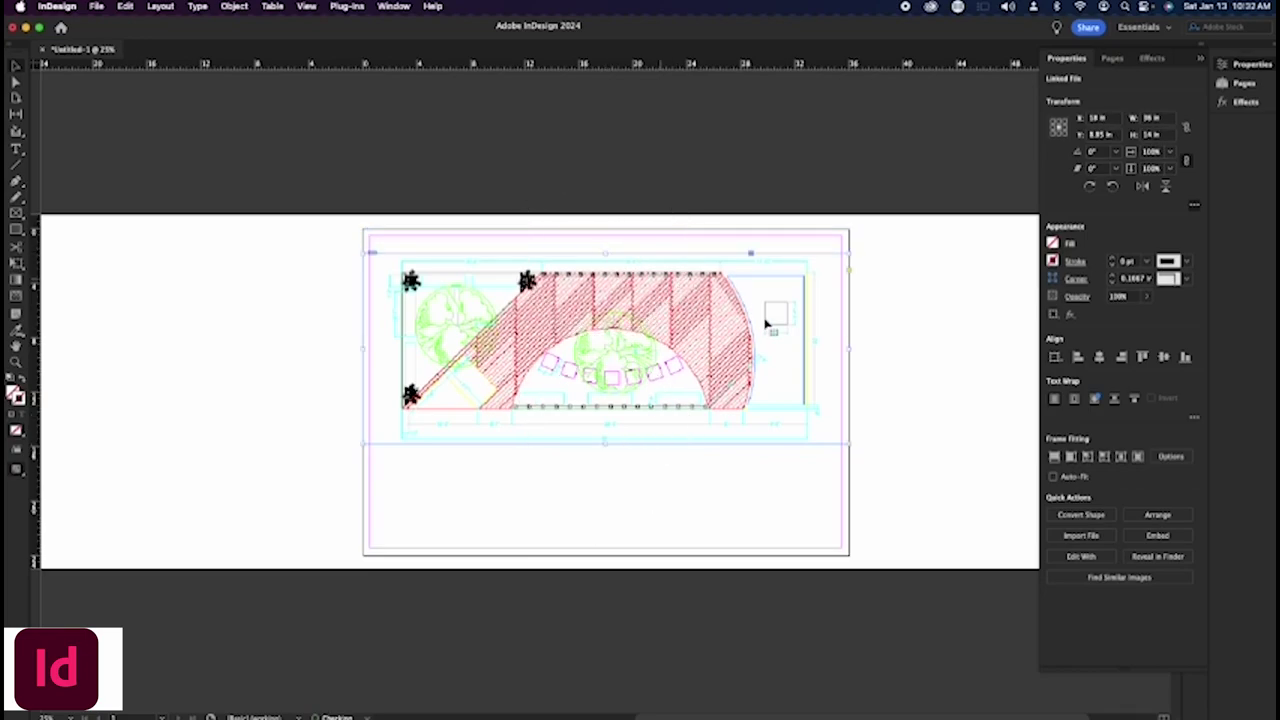
{"action": "left_click_drag", "start_coordinate": [846, 352], "coordinate": [823, 354]}
{"action": "left_click_drag", "start_coordinate": [379, 351], "coordinate": [386, 346]}
{"action": "left_click", "coordinate": [557, 486]}
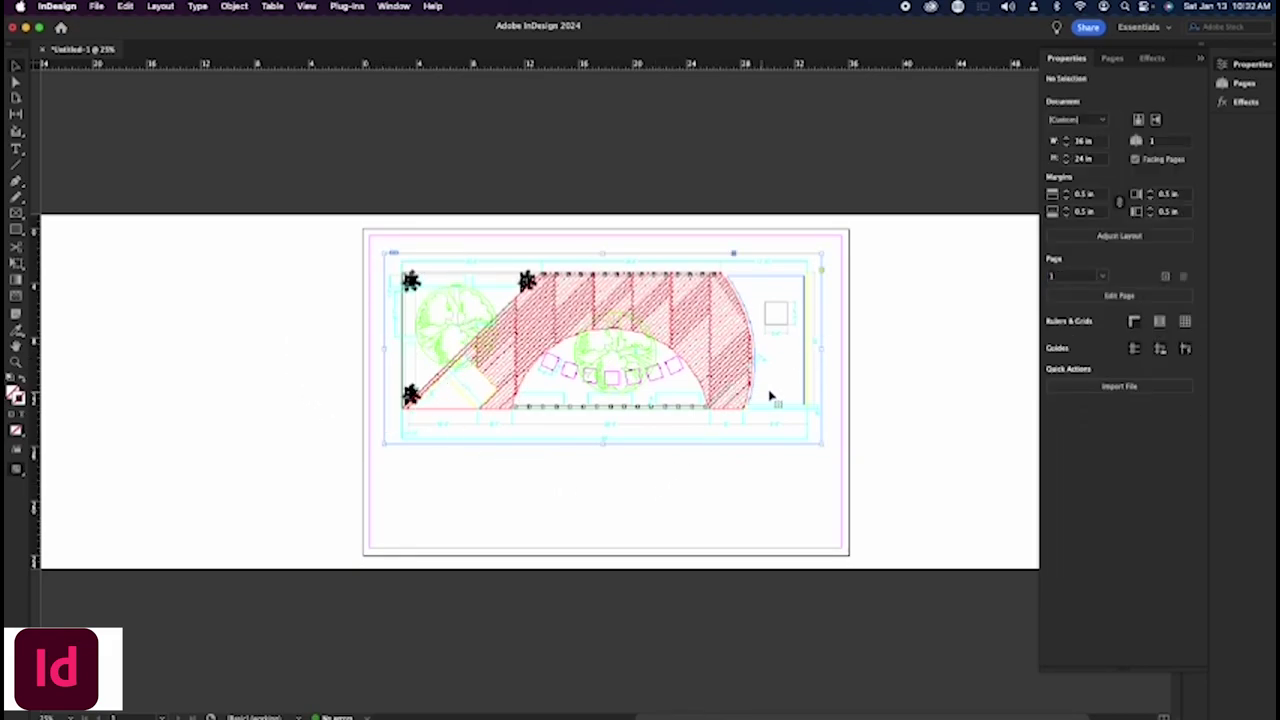
- Position the plan in the page's top area and duplicate it onto the left pasteboard
{"action": "mouse_move", "coordinate": [648, 410]}
{"action": "left_mouse_down"}
{"action": "mouse_move", "coordinate": [424, 428]}
{"action": "mouse_move", "coordinate": [478, 408]}
{"action": "mouse_move", "coordinate": [702, 379]}
{"action": "left_mouse_up"}
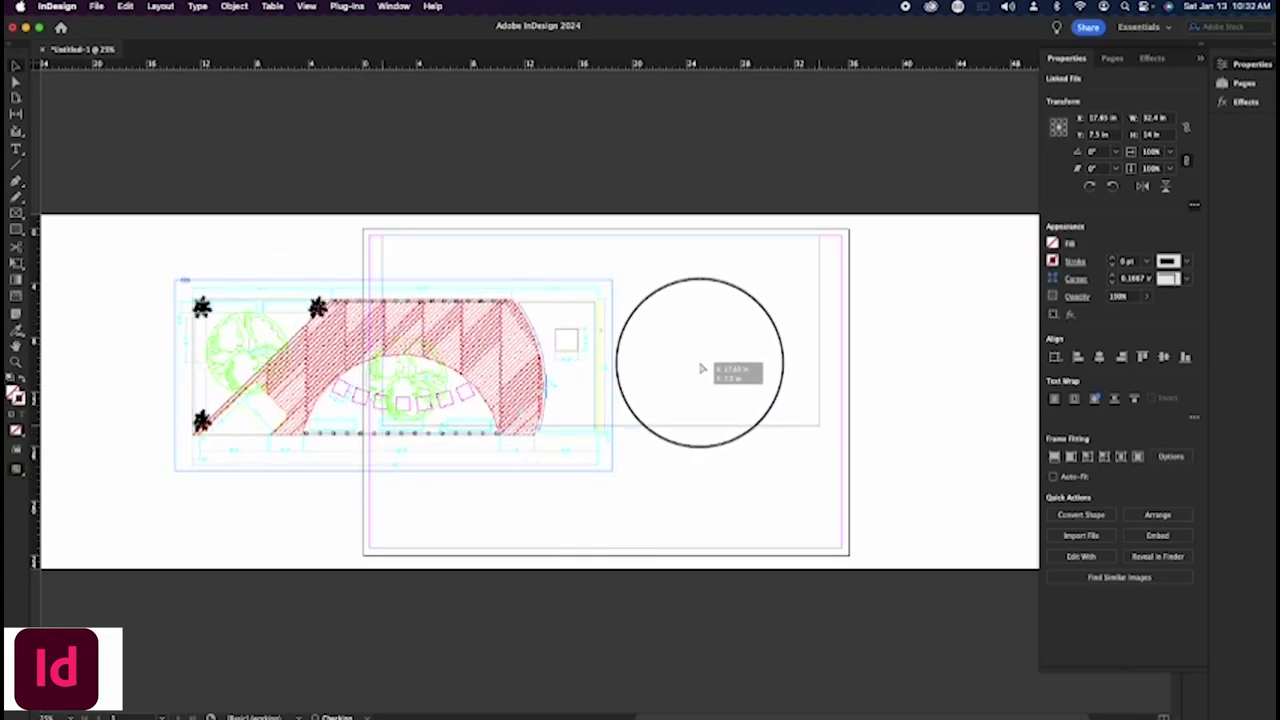
{"action": "mouse_move", "coordinate": [702, 379]}
{"action": "left_mouse_down"}
{"action": "mouse_move", "coordinate": [731, 386]}
{"action": "mouse_move", "coordinate": [741, 421]}
{"action": "left_mouse_up"}
{"action": "left_click_drag", "start_coordinate": [555, 438], "coordinate": [471, 366]}
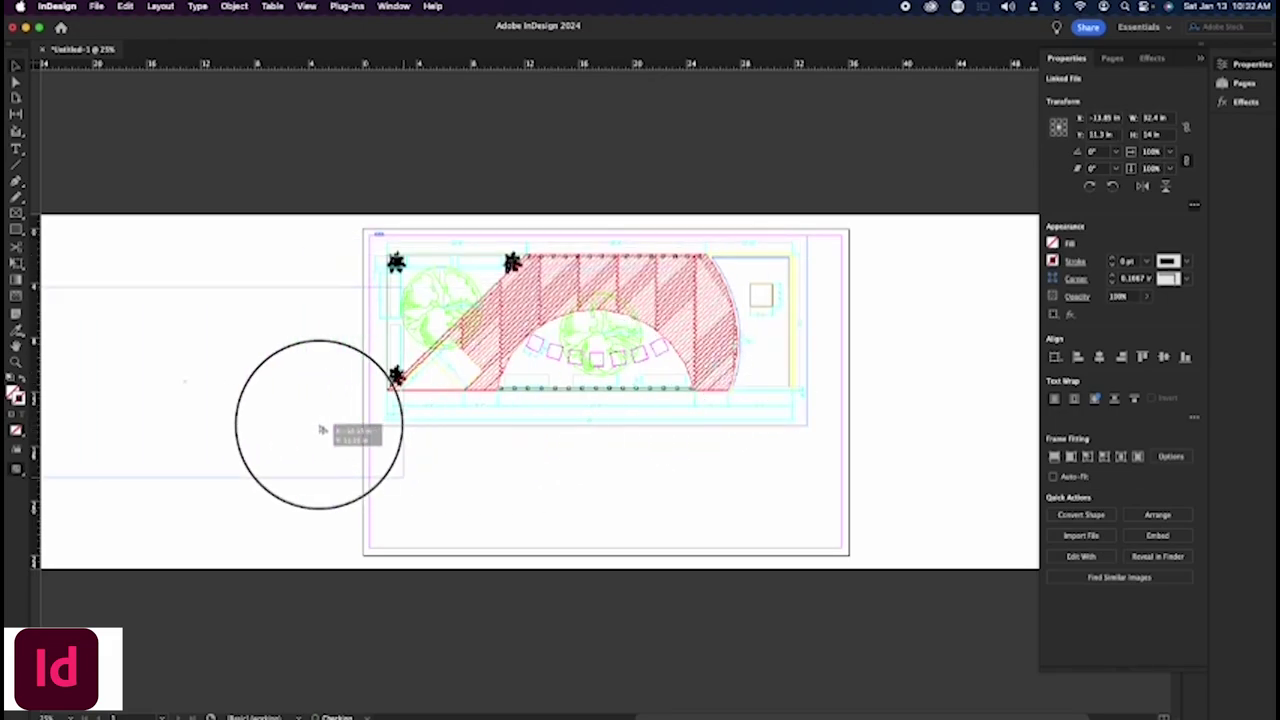
{"action": "left_click_drag", "start_coordinate": [751, 377], "coordinate": [246, 446], "text": "alt"}
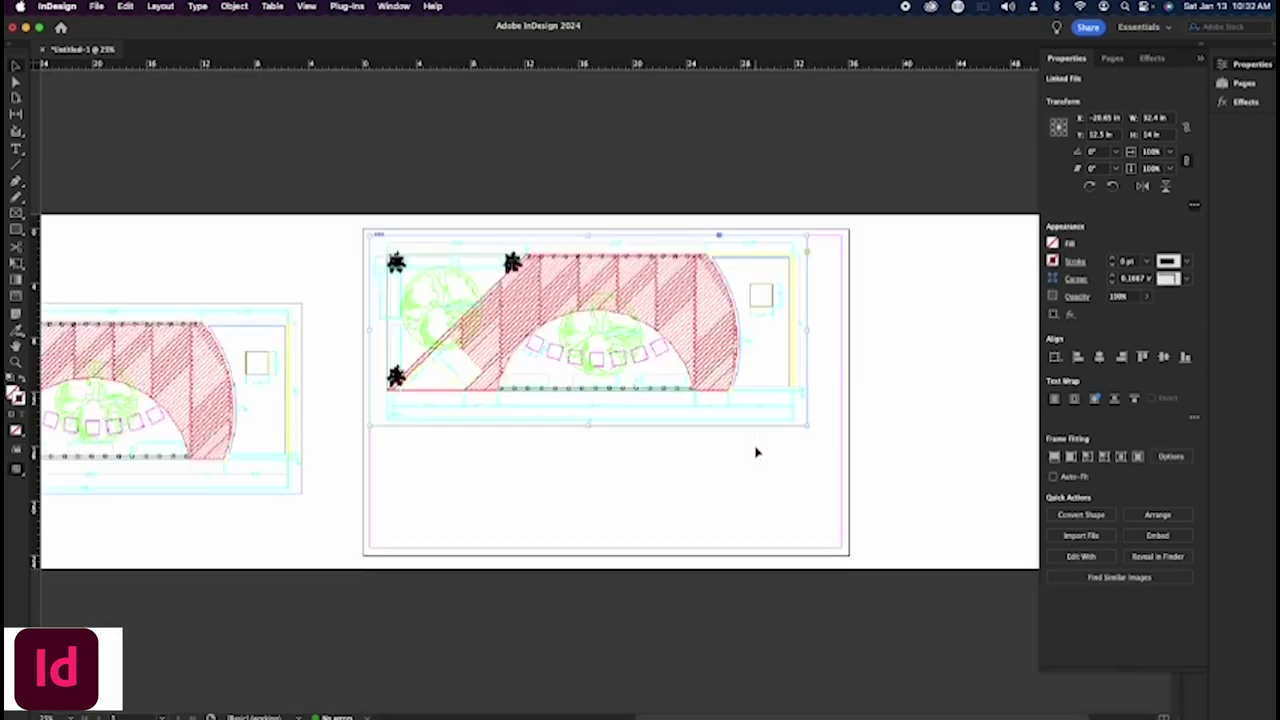
- Shrink the on-page plan proportionally and move the pasteboard copy onto the page below
{"action": "left_click", "coordinate": [785, 425]}
{"action": "left_click_drag", "start_coordinate": [806, 425], "coordinate": [806, 426]}
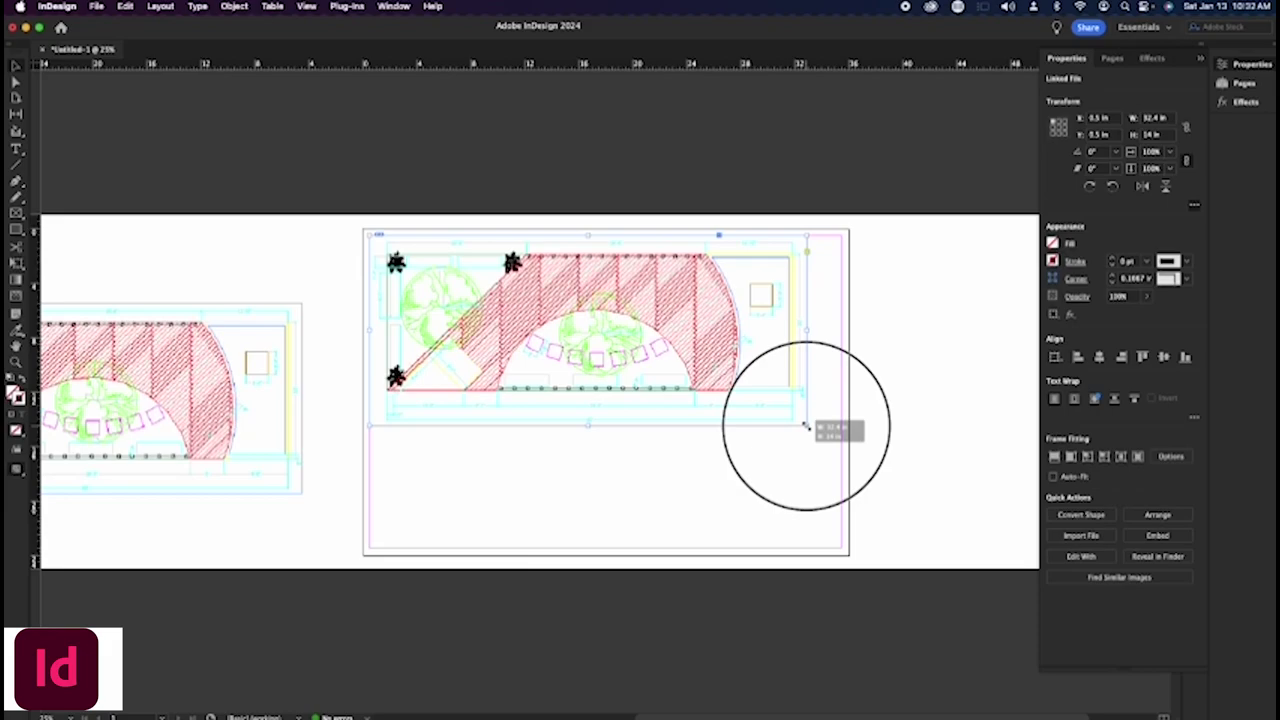
{"action": "mouse_move", "coordinate": [806, 425]}
{"action": "left_mouse_down"}
{"action": "mouse_move", "coordinate": [751, 386]}
{"action": "mouse_move", "coordinate": [603, 332]}
{"action": "left_mouse_up"}
{"action": "left_click", "coordinate": [554, 369]}
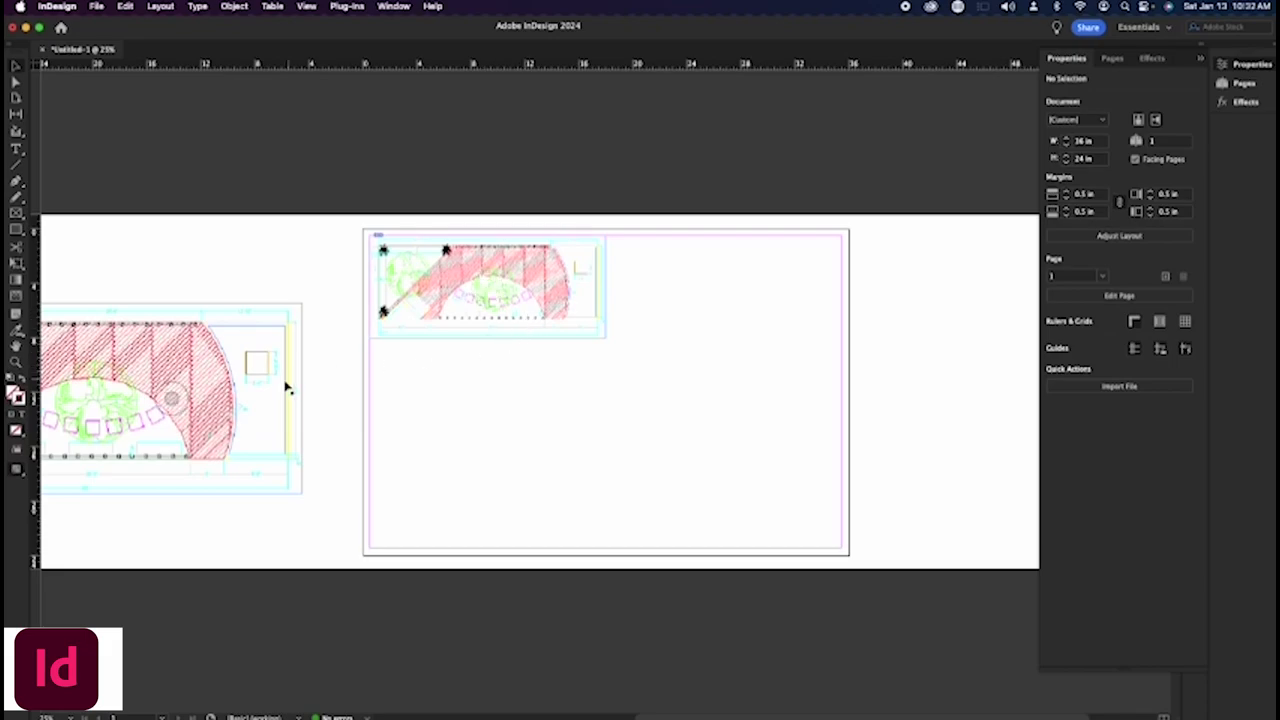
{"action": "mouse_move", "coordinate": [243, 400]}
{"action": "left_mouse_down"}
{"action": "mouse_move", "coordinate": [795, 437]}
{"action": "mouse_move", "coordinate": [742, 430]}
{"action": "left_mouse_up"}
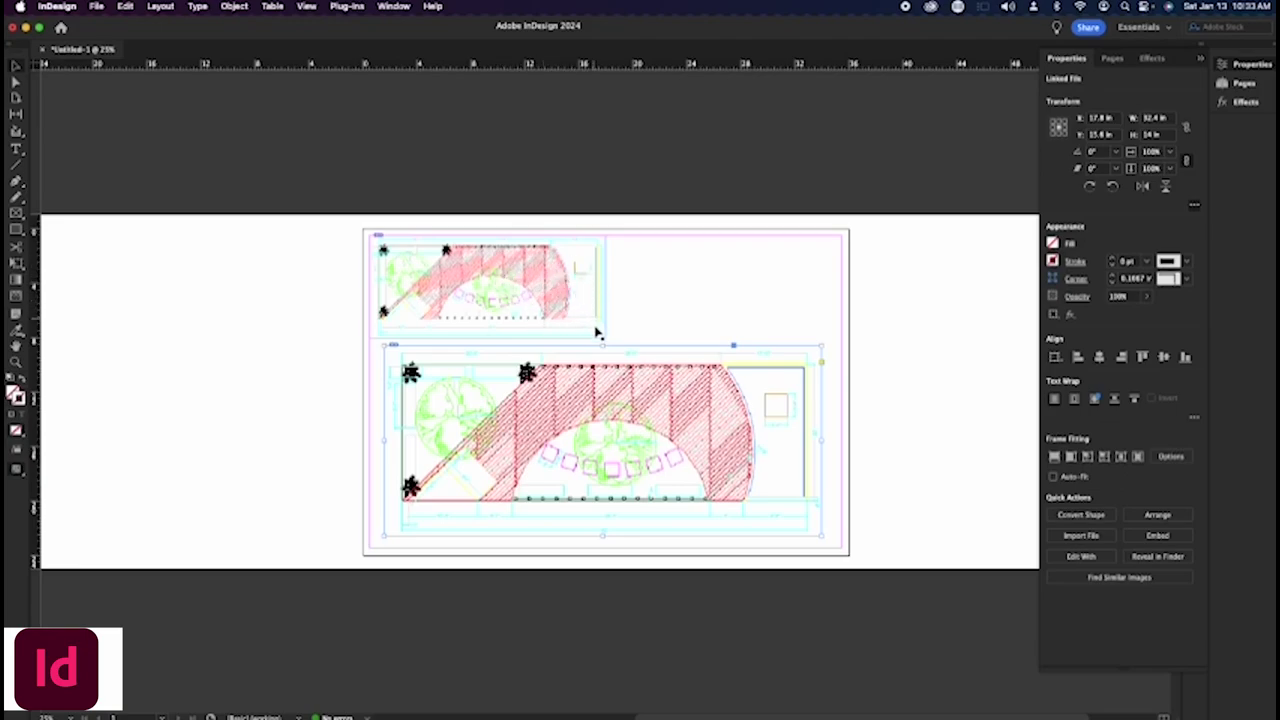
{"action": "left_click", "coordinate": [639, 300]}
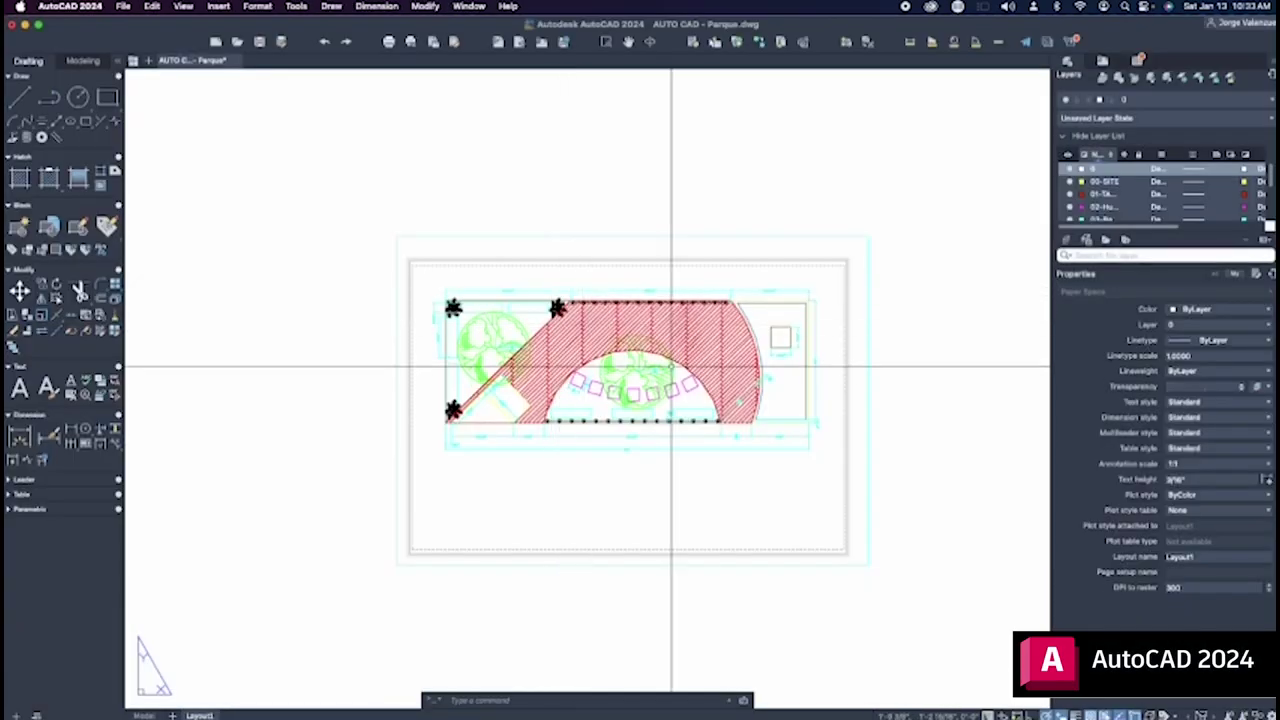
- Set the layout viewport scale to 1/4" = 1'-0"
{"action": "left_click", "coordinate": [868, 250]}
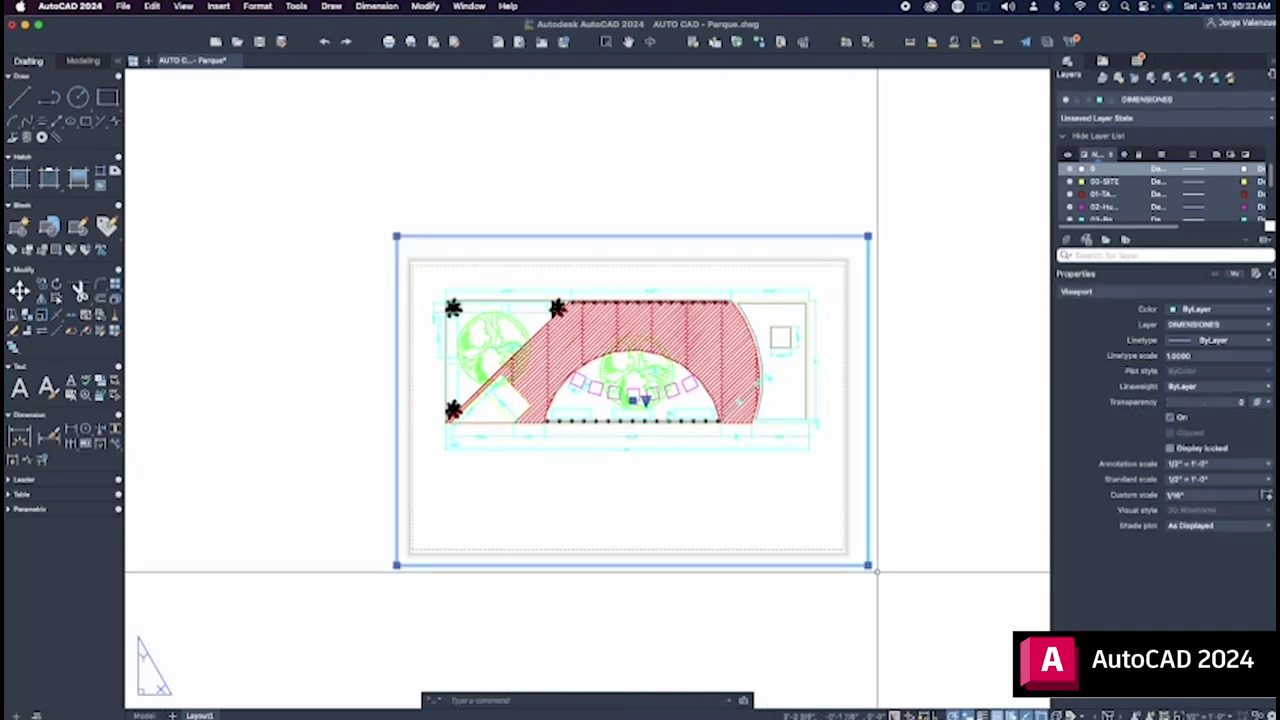
{"action": "left_click", "coordinate": [646, 400]}
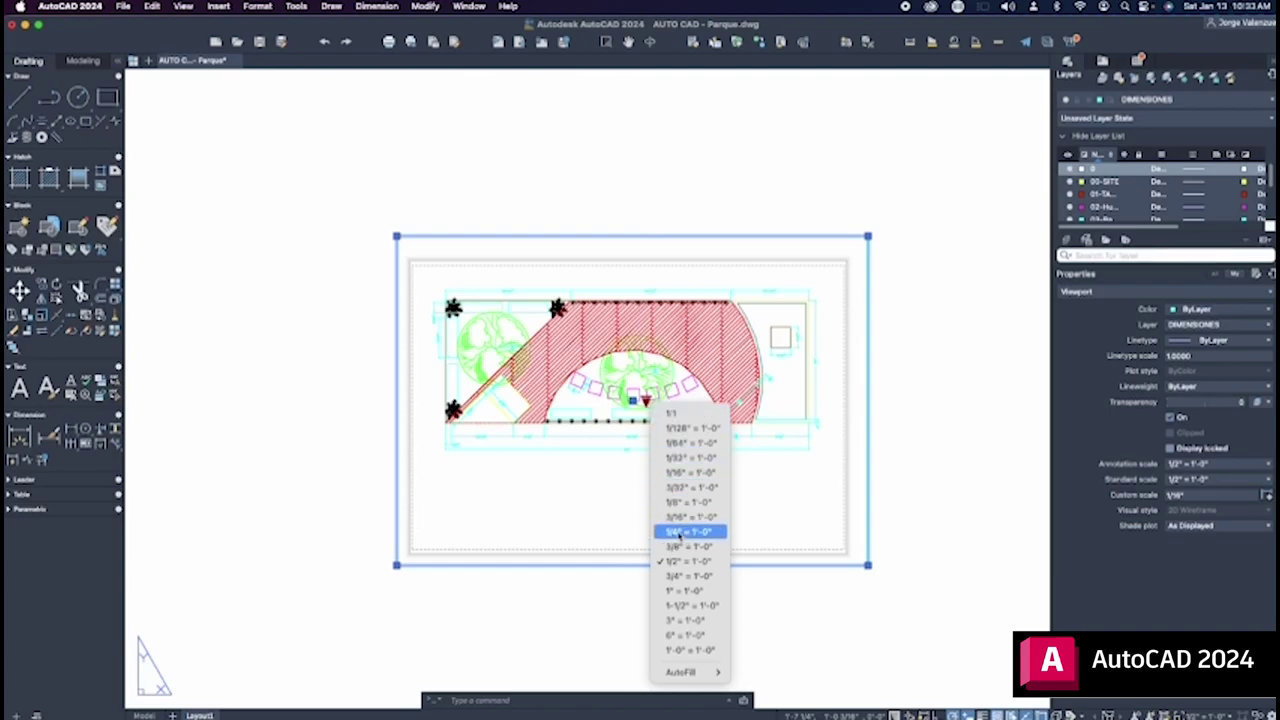
{"action": "left_click", "coordinate": [704, 535]}
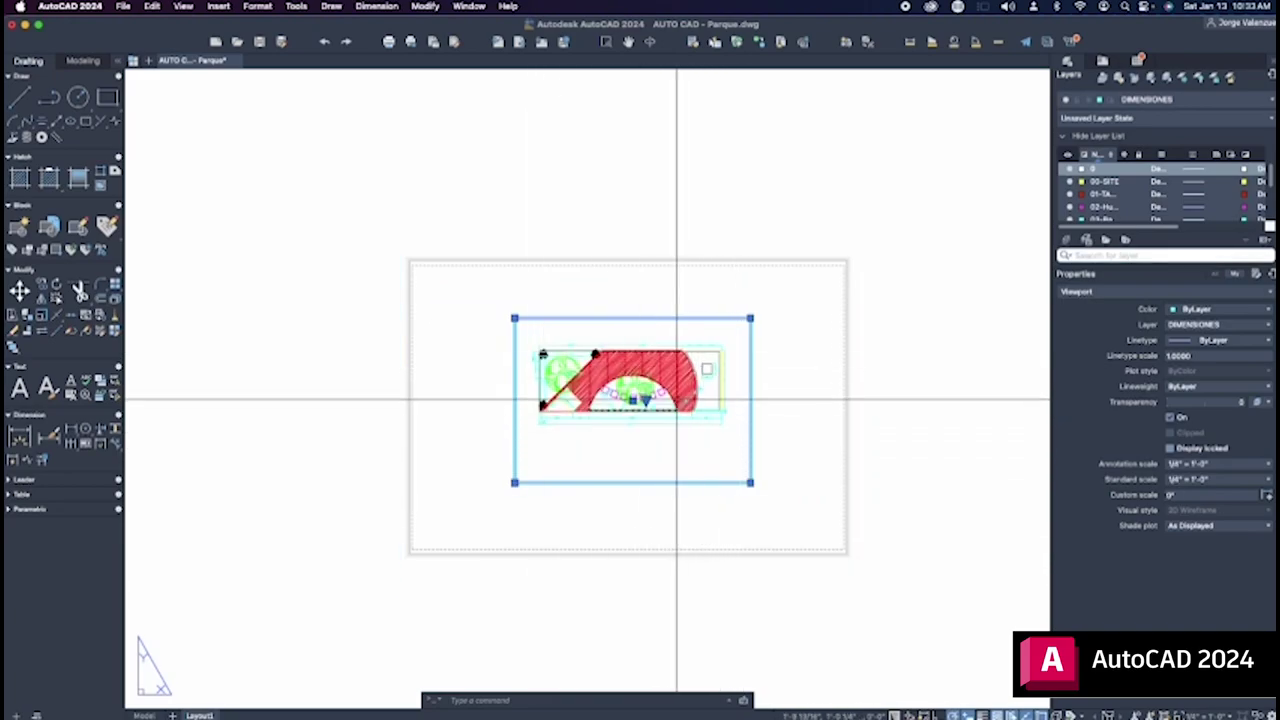
- Move the viewport up and left toward the sheet centre, cancelling the second move
{"action": "left_click", "coordinate": [632, 400]}
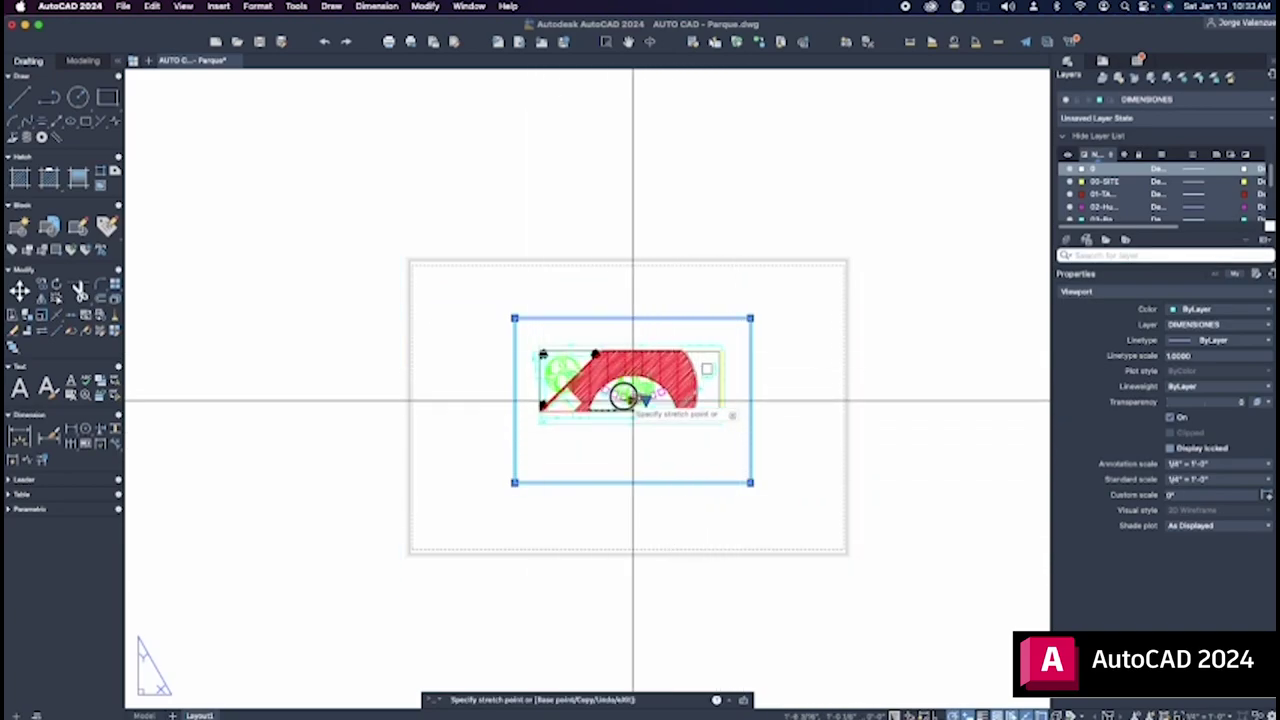
{"action": "left_click", "coordinate": [523, 335]}
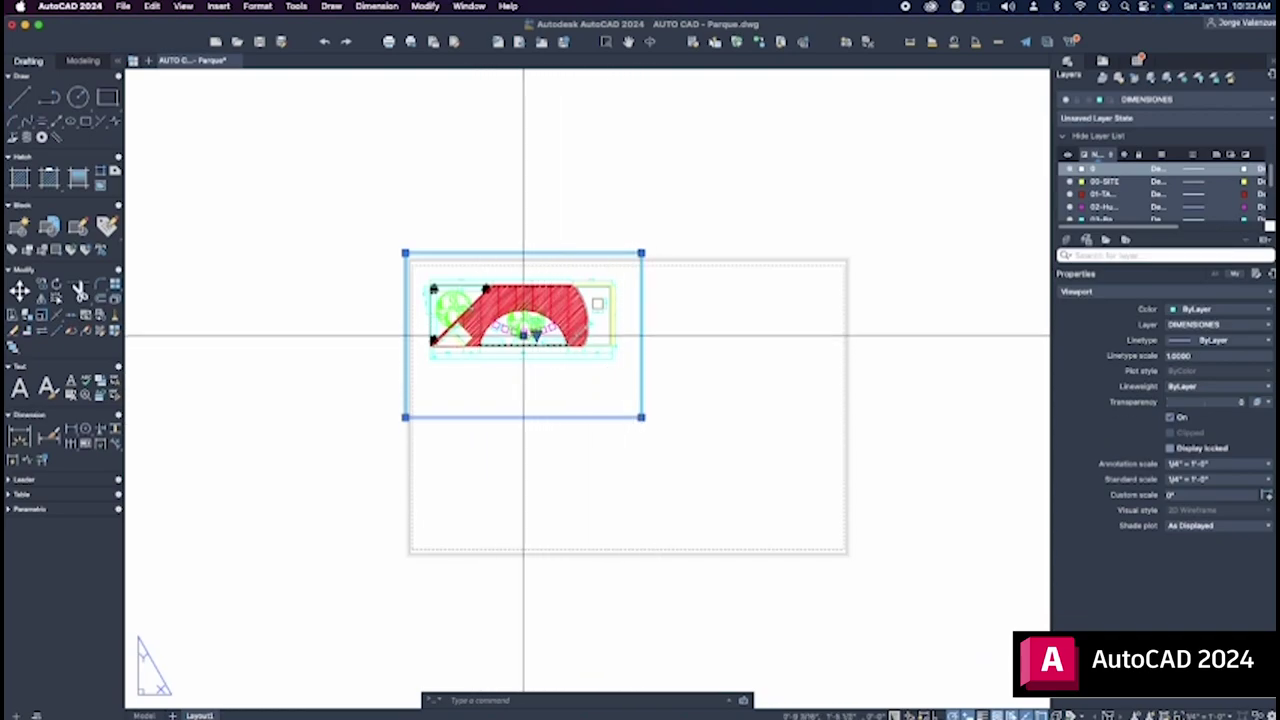
{"action": "left_click", "coordinate": [523, 335]}
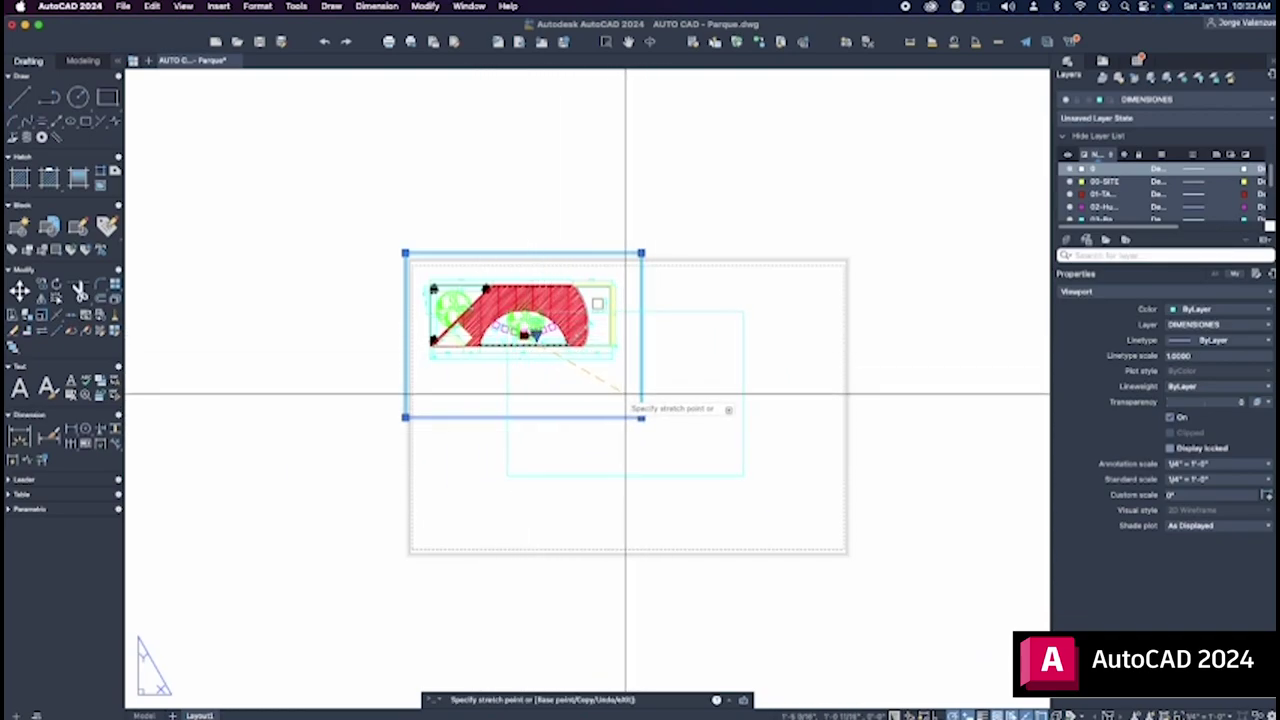
{"action": "key", "text": "Escape"}
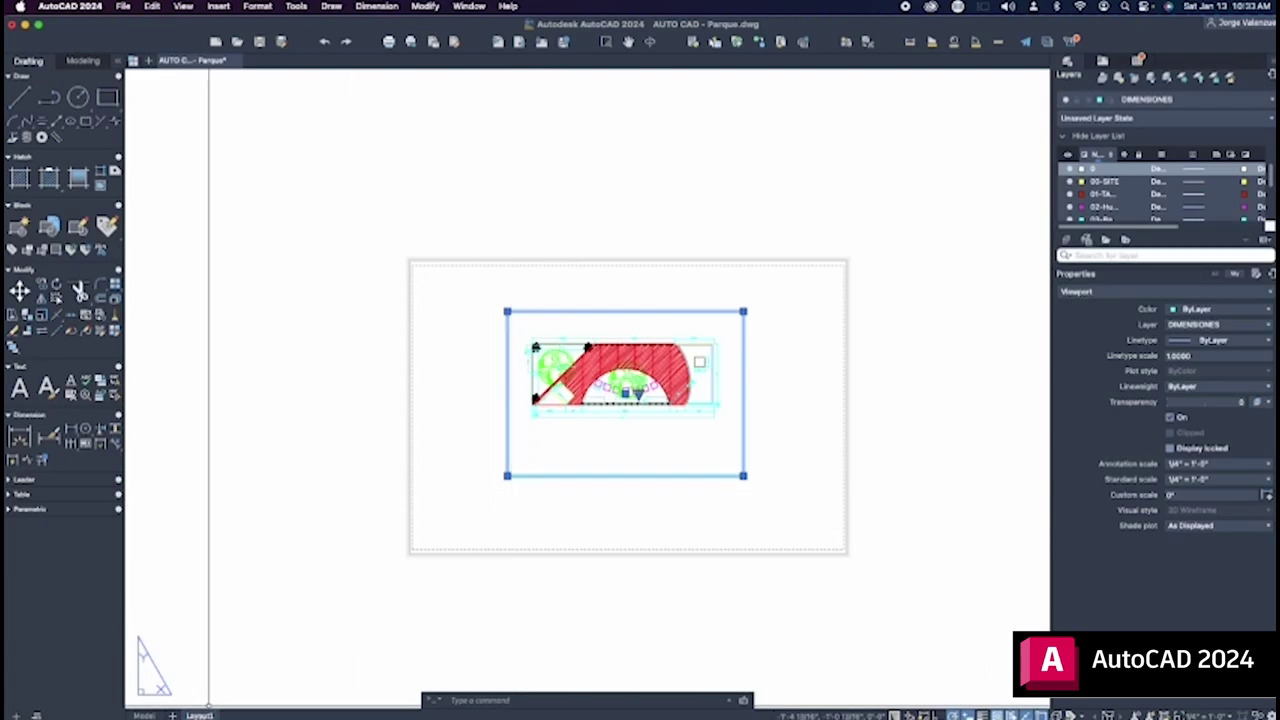
{"action": "right_click", "coordinate": [199, 715]}
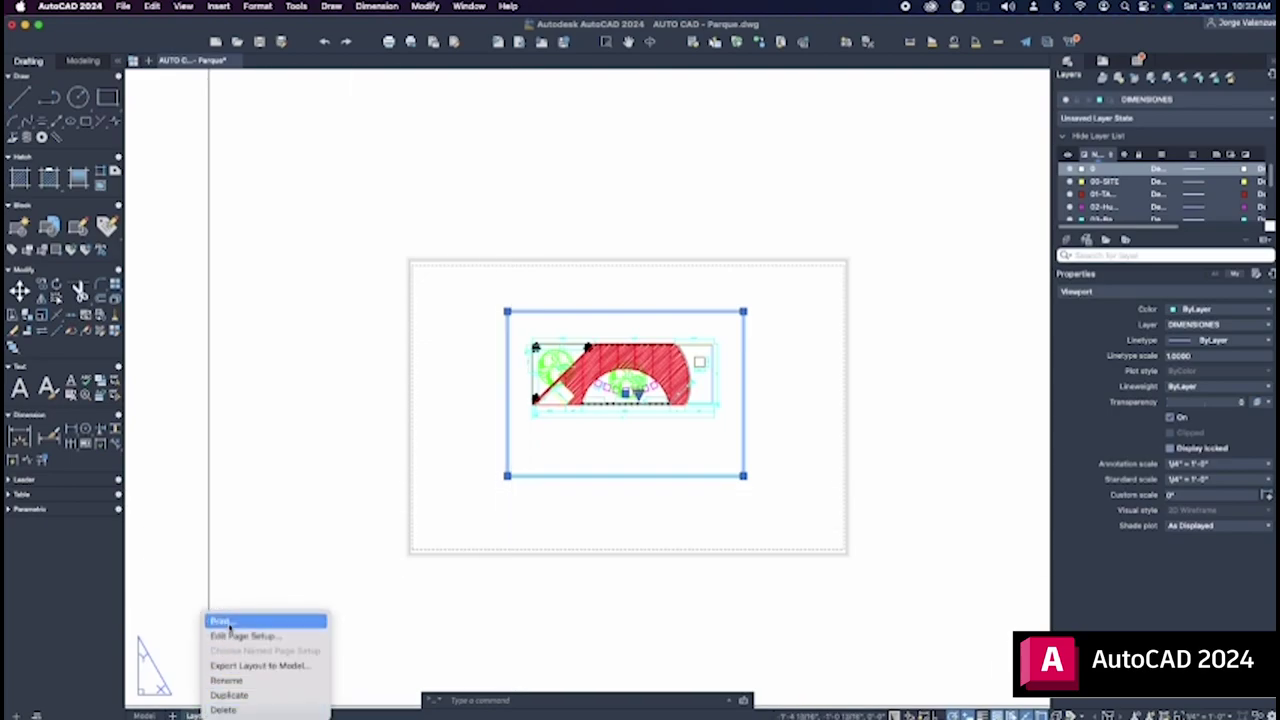
- Plot Layout1 with DWG To PDF.pc3 on ARCH expand D to Desktop PDF 'AUTO CAD - Parque- 1/4'
{"action": "left_click", "coordinate": [226, 620]}
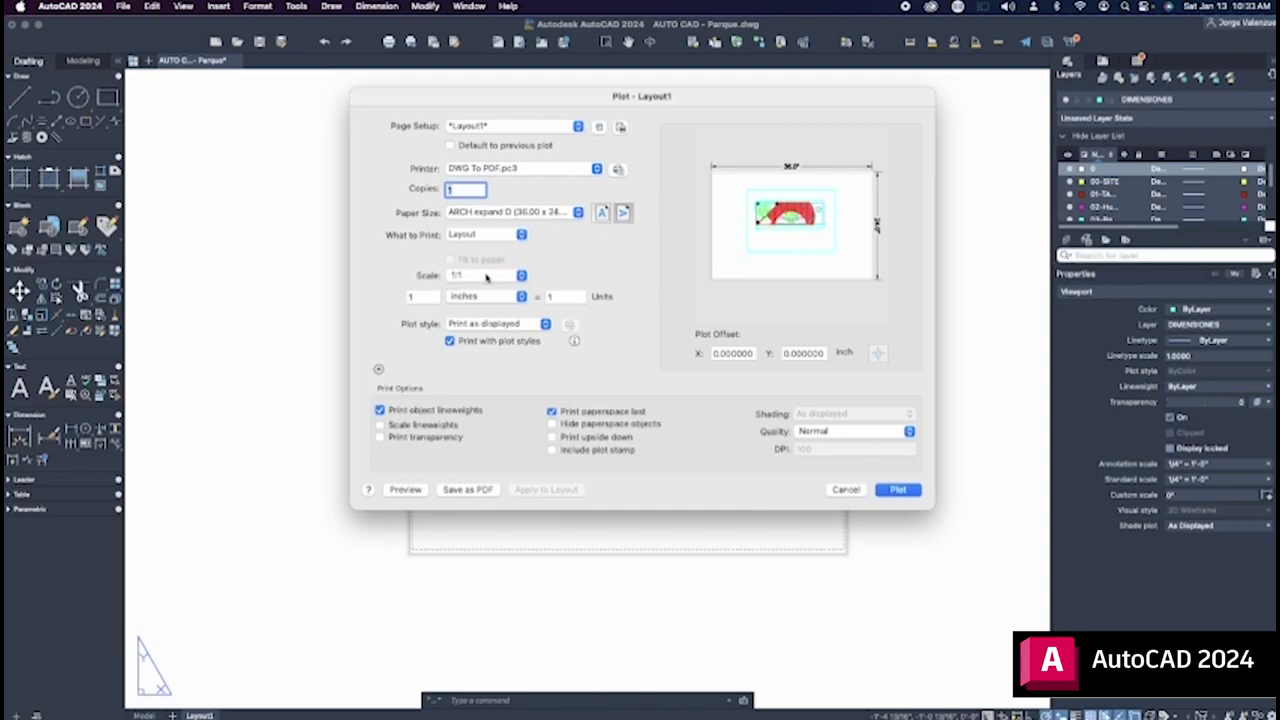
{"action": "left_click", "coordinate": [898, 490]}
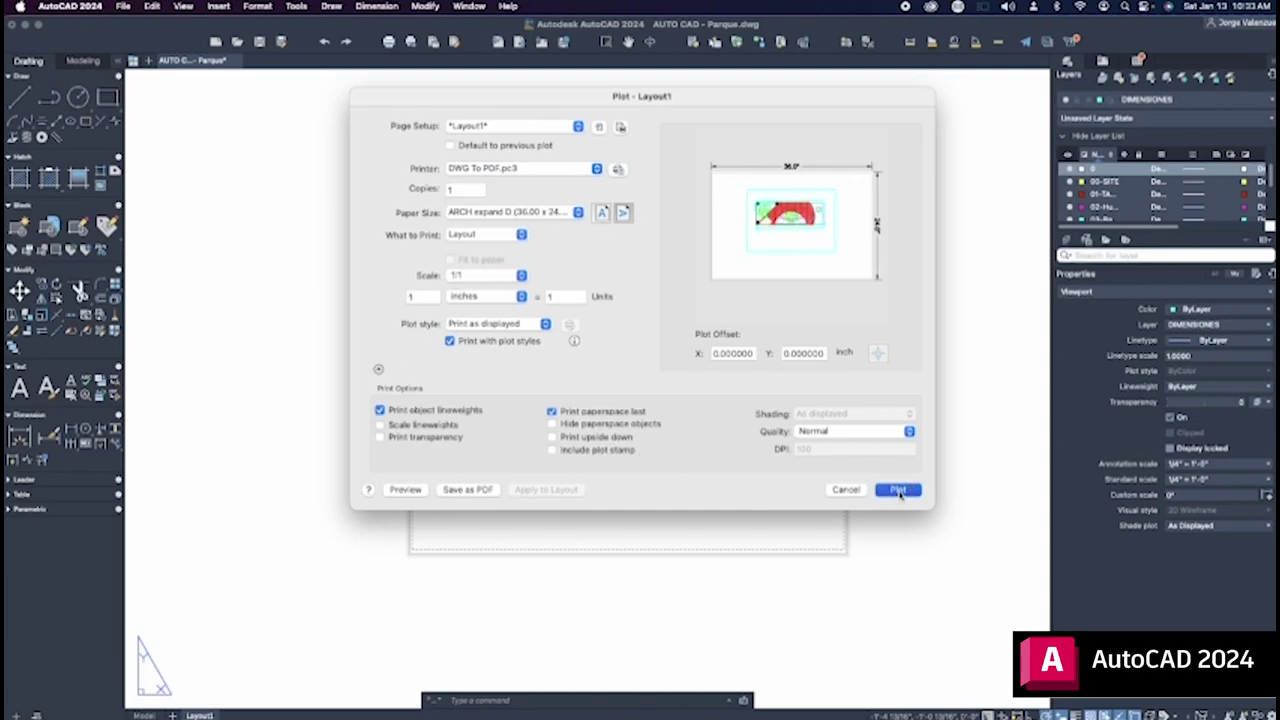
{"action": "left_click", "coordinate": [323, 184]}
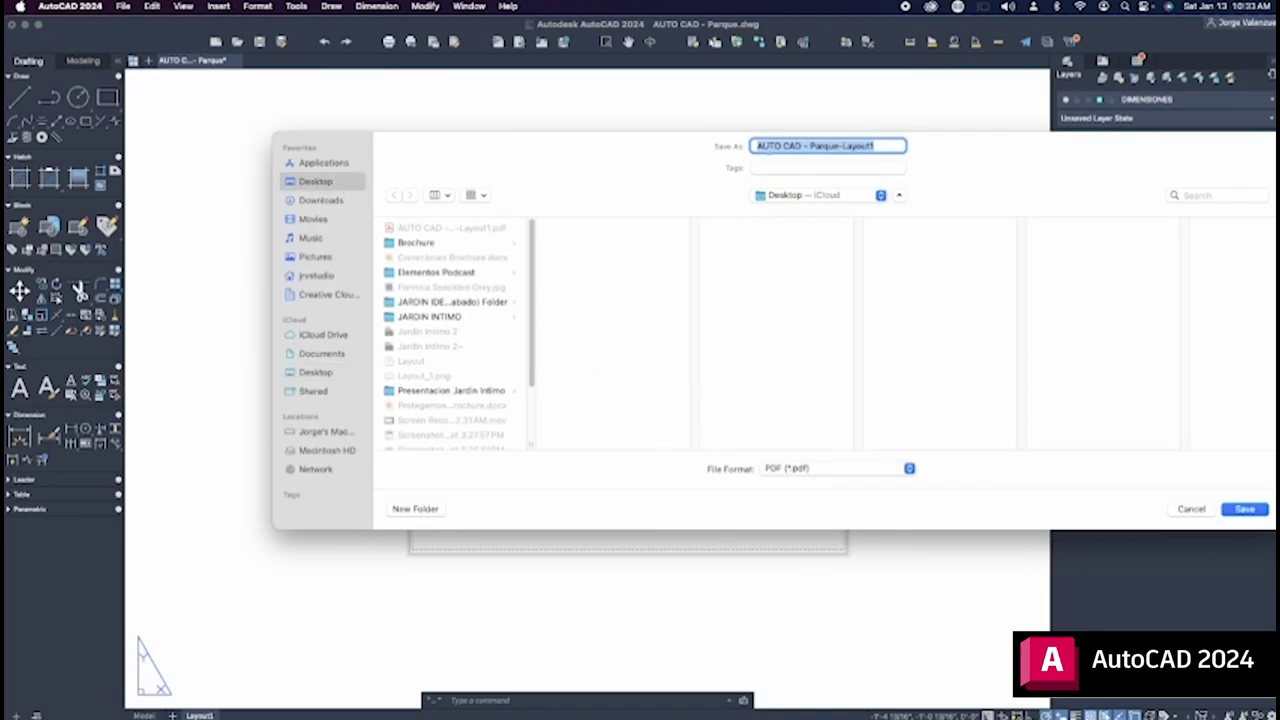
{"action": "left_click", "coordinate": [883, 146]}
{"action": "type", "text": "1/4"}
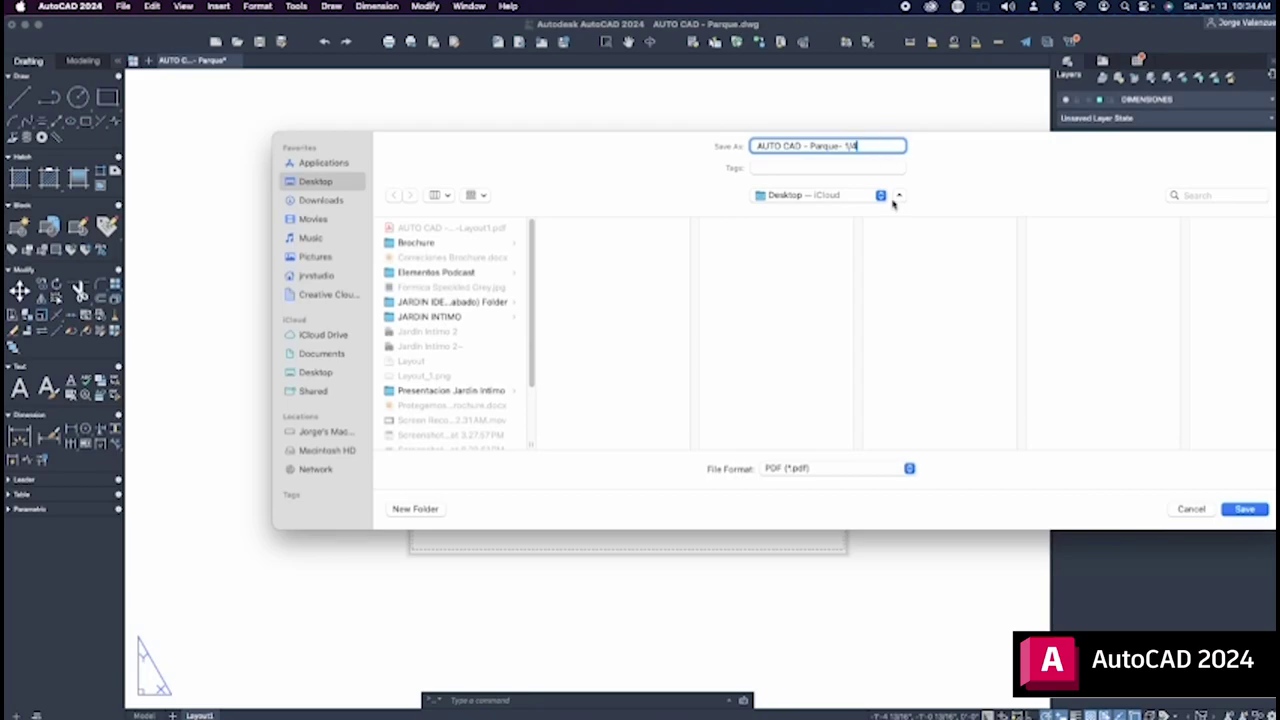
{"action": "left_click", "coordinate": [1245, 510]}
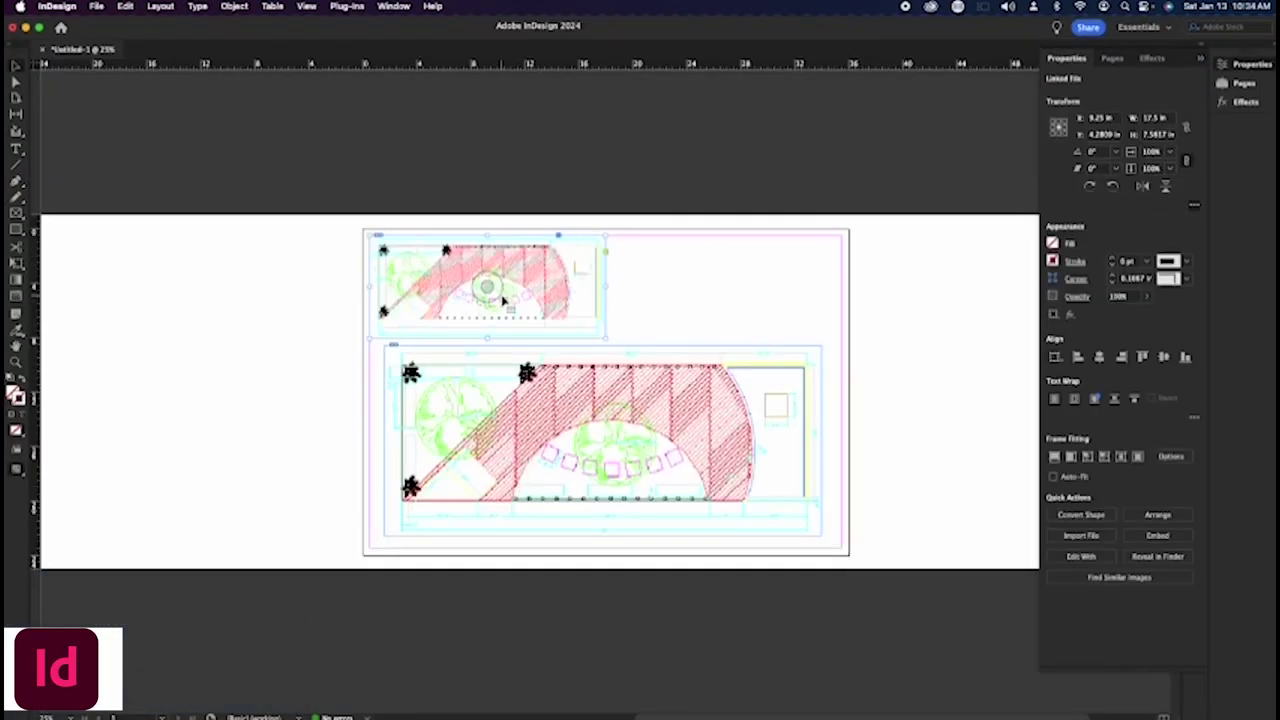
- Move the old small plan to the pasteboard and place the newly plotted park plan PDF
{"action": "left_click_drag", "start_coordinate": [574, 298], "coordinate": [261, 309]}
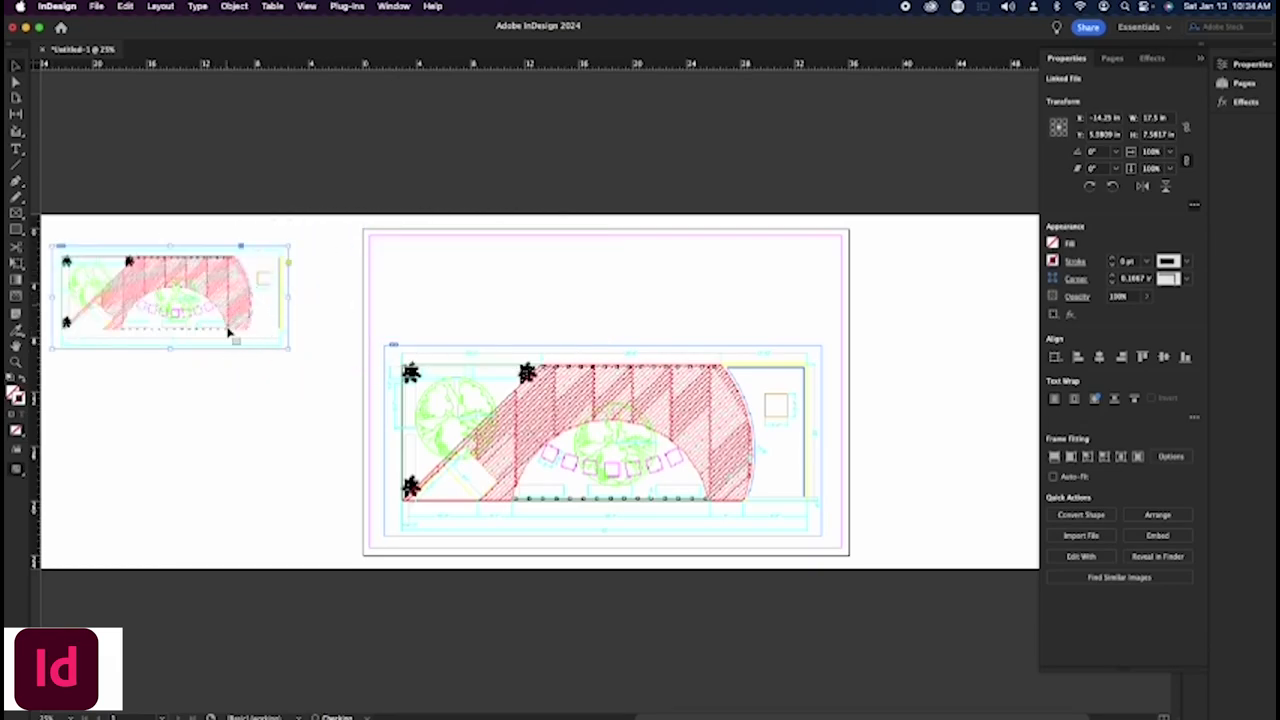
{"action": "left_click", "coordinate": [251, 389]}
{"action": "key", "text": "super+d"}
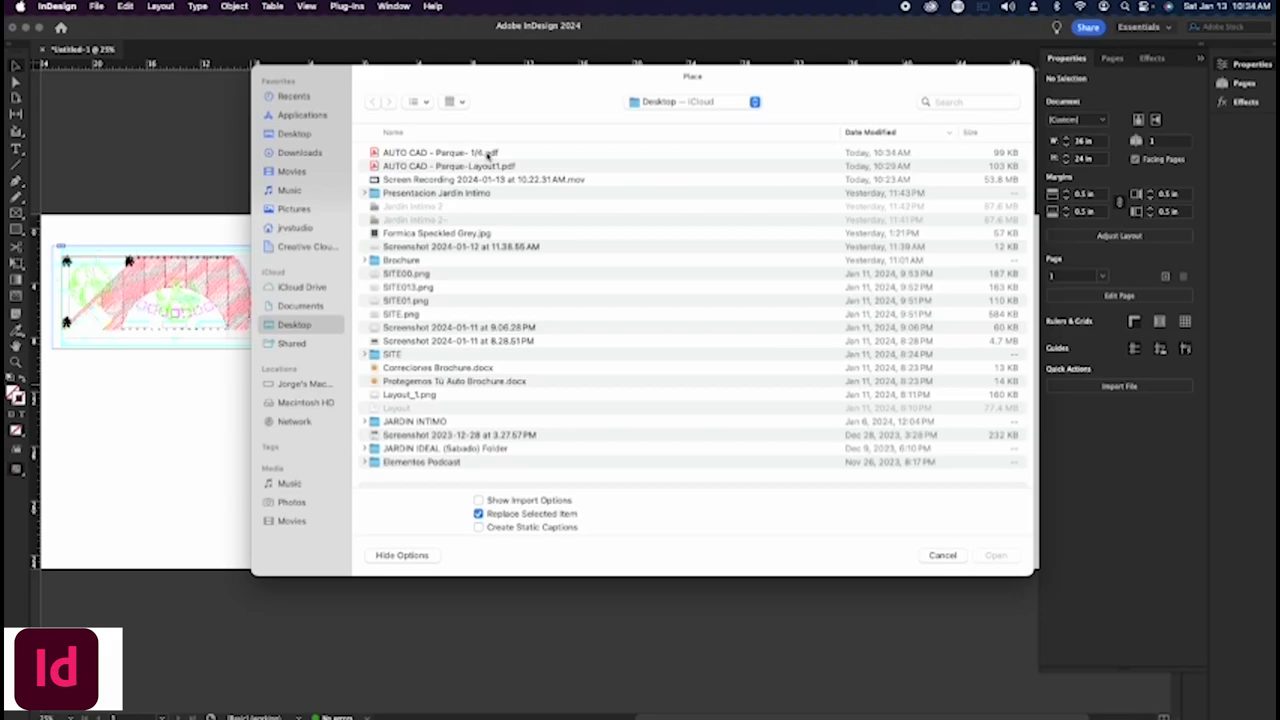
{"action": "left_click", "coordinate": [477, 155]}
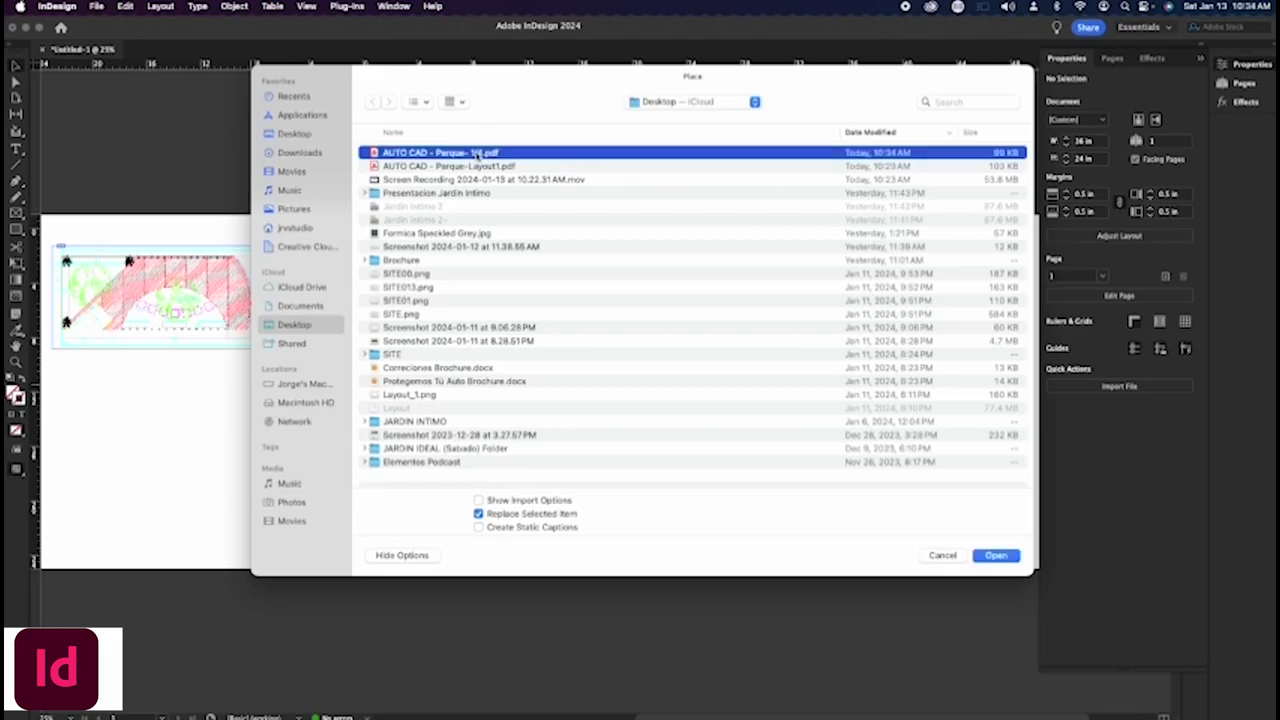
{"action": "left_click", "coordinate": [995, 556]}
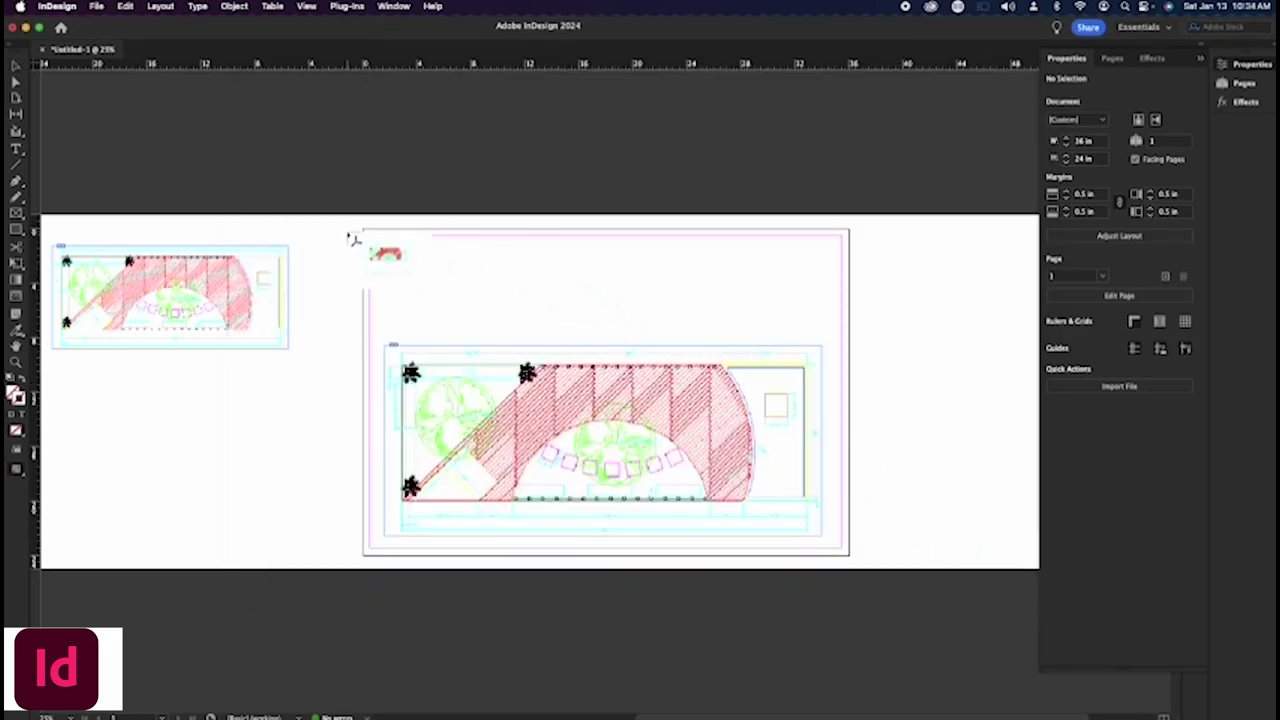
{"action": "left_click", "coordinate": [492, 212]}
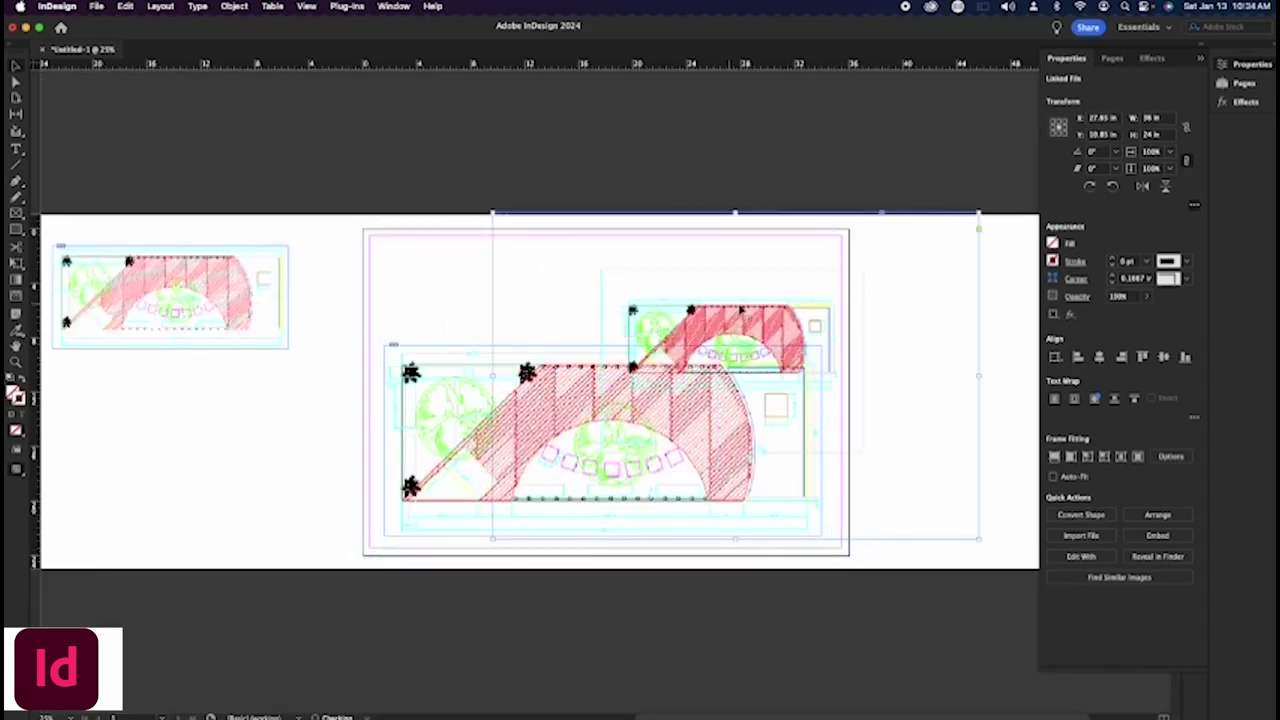
{"action": "left_click_drag", "start_coordinate": [742, 310], "coordinate": [770, 332]}
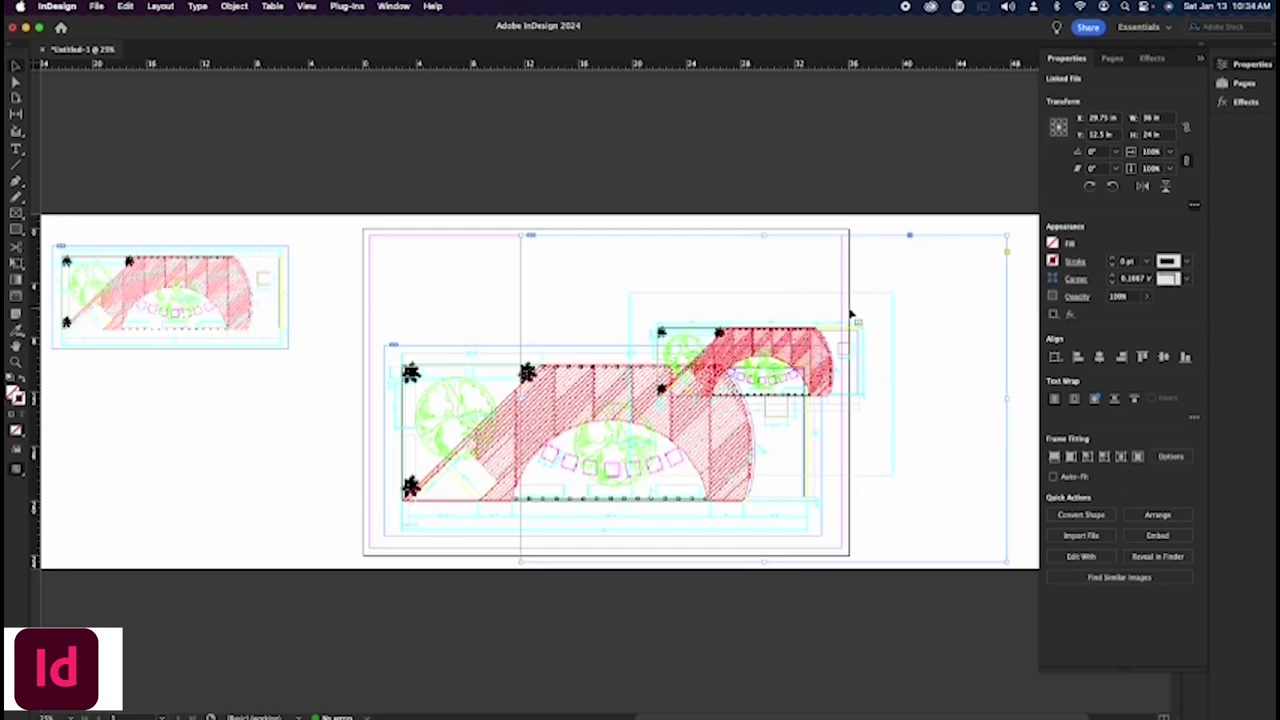
- Crop the new plan's frame on all four sides and settle it at the page's top-left
{"action": "left_click", "coordinate": [847, 343]}
{"action": "left_click_drag", "start_coordinate": [686, 216], "coordinate": [684, 290]}
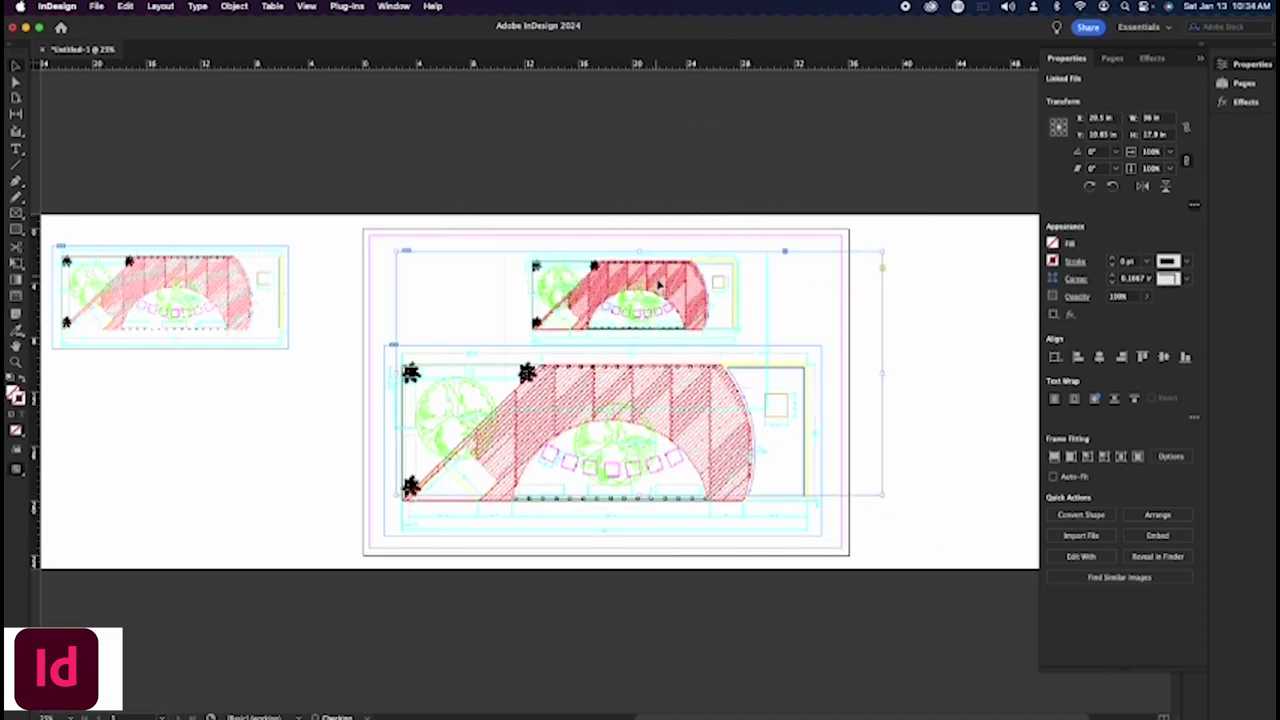
{"action": "left_click_drag", "start_coordinate": [637, 494], "coordinate": [650, 352]}
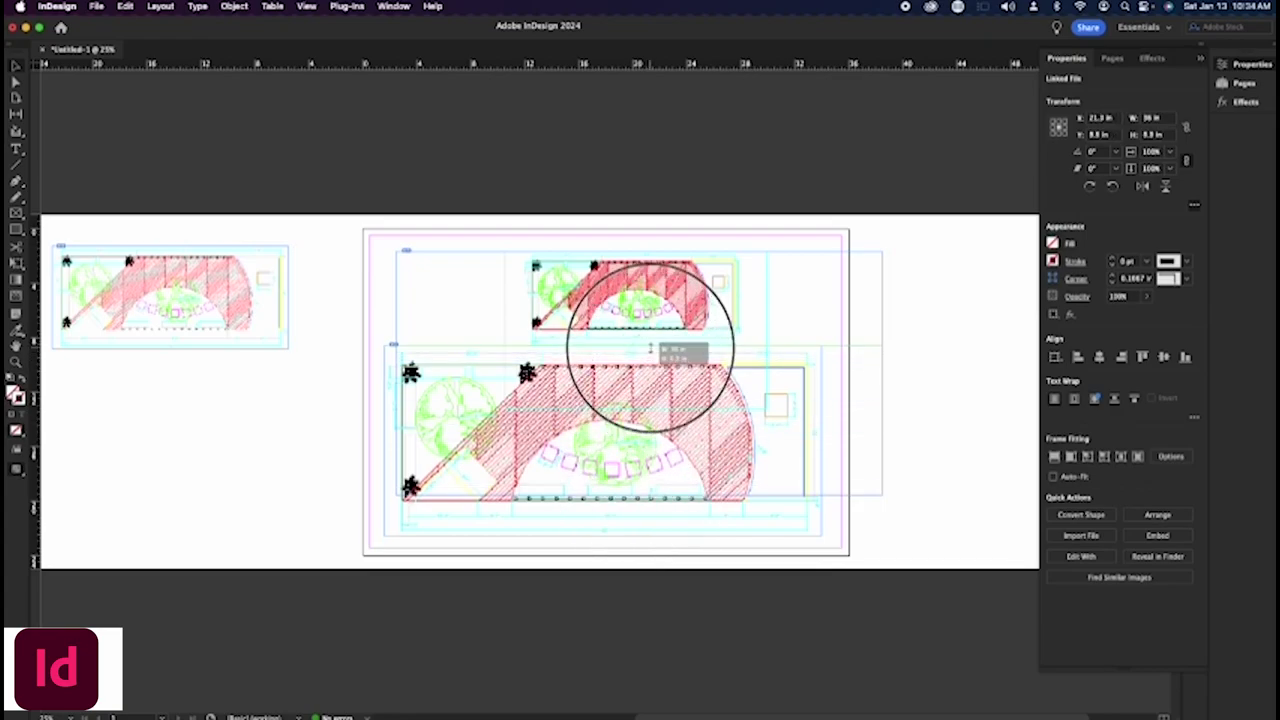
{"action": "left_click_drag", "start_coordinate": [650, 352], "coordinate": [650, 350]}
{"action": "left_click_drag", "start_coordinate": [884, 299], "coordinate": [745, 312]}
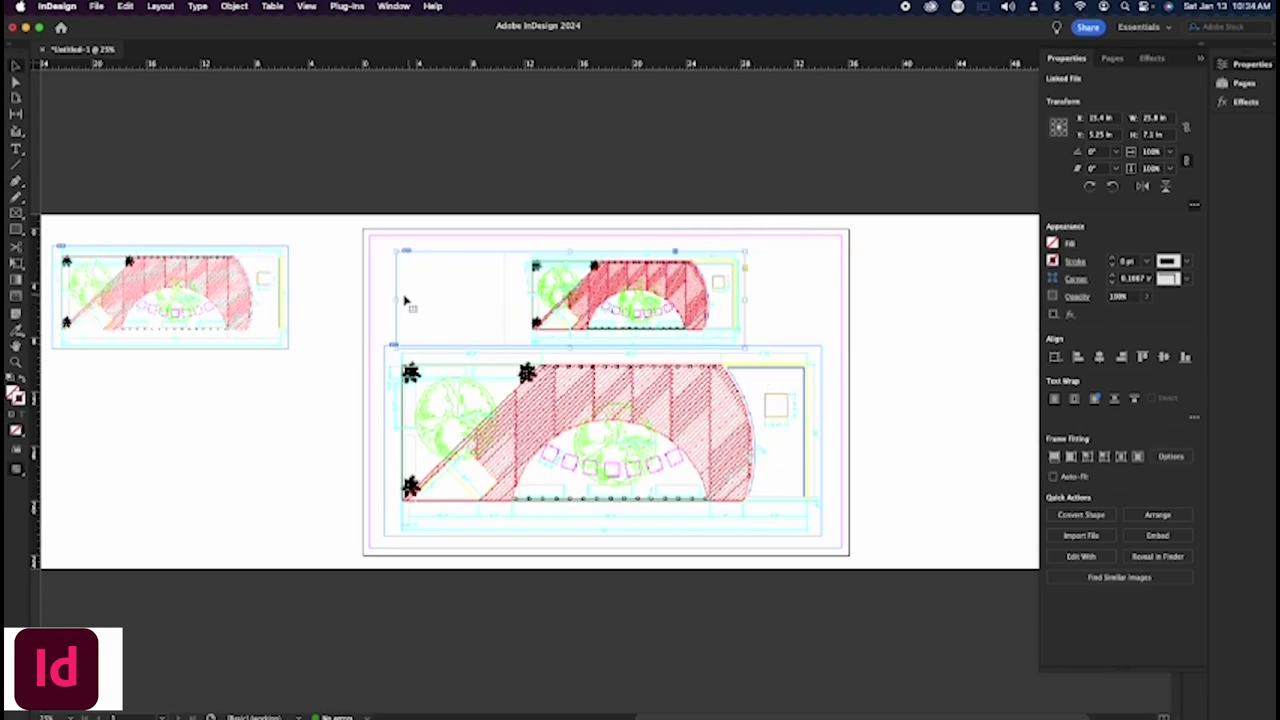
{"action": "left_click_drag", "start_coordinate": [397, 301], "coordinate": [523, 300]}
{"action": "left_click_drag", "start_coordinate": [600, 300], "coordinate": [912, 306]}
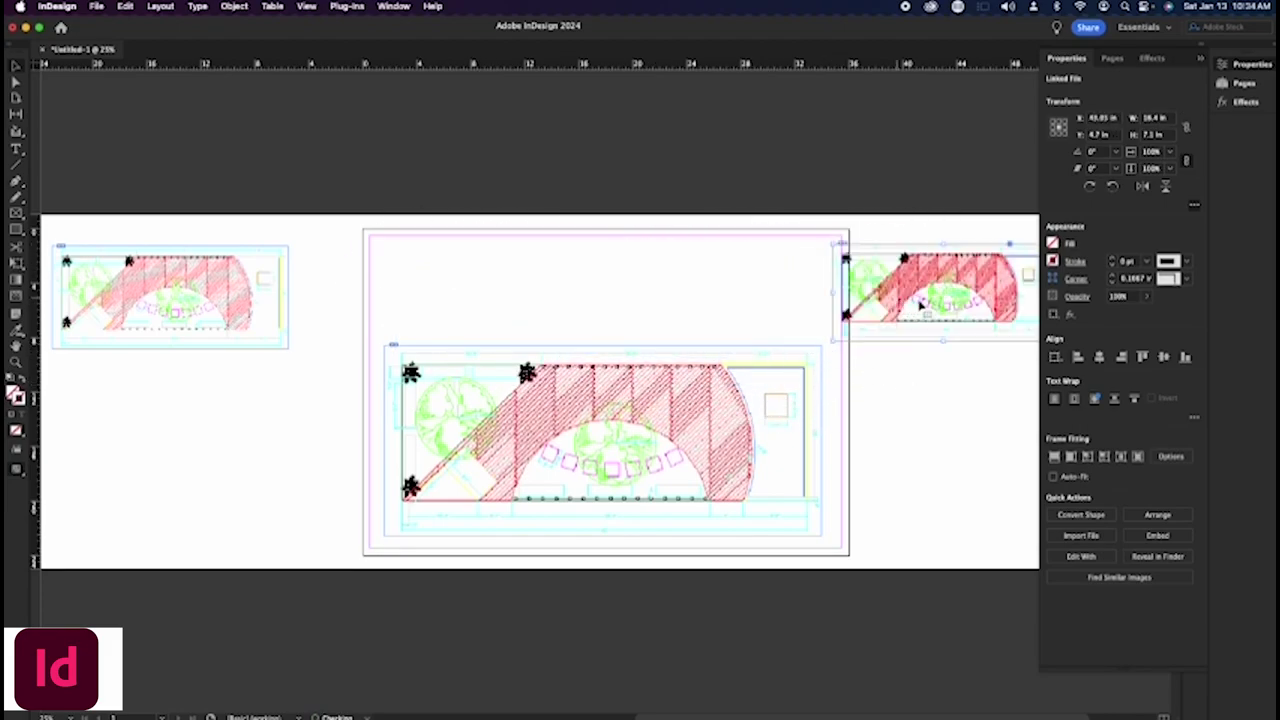
{"action": "mouse_move", "coordinate": [997, 322]}
{"action": "left_mouse_down"}
{"action": "mouse_move", "coordinate": [665, 318]}
{"action": "mouse_move", "coordinate": [529, 288]}
{"action": "left_mouse_up"}
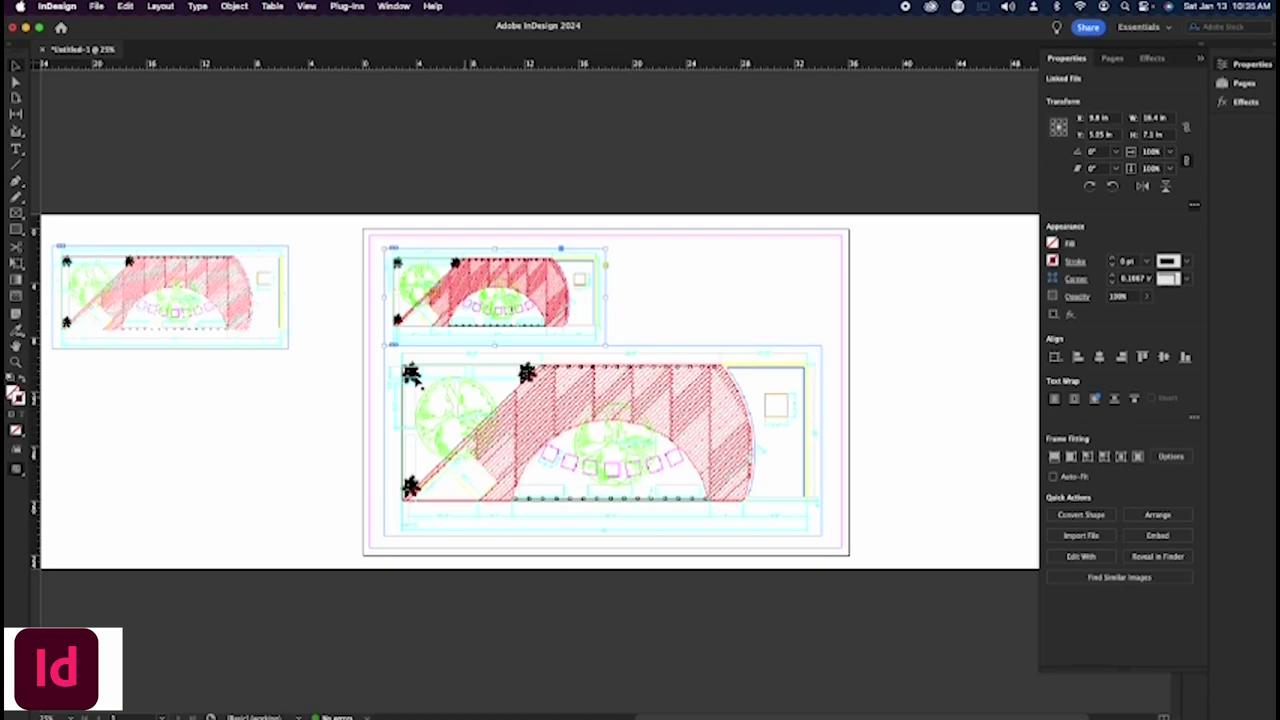
- Move the pasteboard plan to the page's upper right, scale it to 10.5 in wide, and lower it slightly
{"action": "mouse_move", "coordinate": [293, 313]}
{"action": "left_mouse_down"}
{"action": "mouse_move", "coordinate": [900, 318]}
{"action": "mouse_move", "coordinate": [614, 316]}
{"action": "mouse_move", "coordinate": [866, 310]}
{"action": "mouse_move", "coordinate": [885, 343]}
{"action": "mouse_move", "coordinate": [790, 298]}
{"action": "left_mouse_up"}
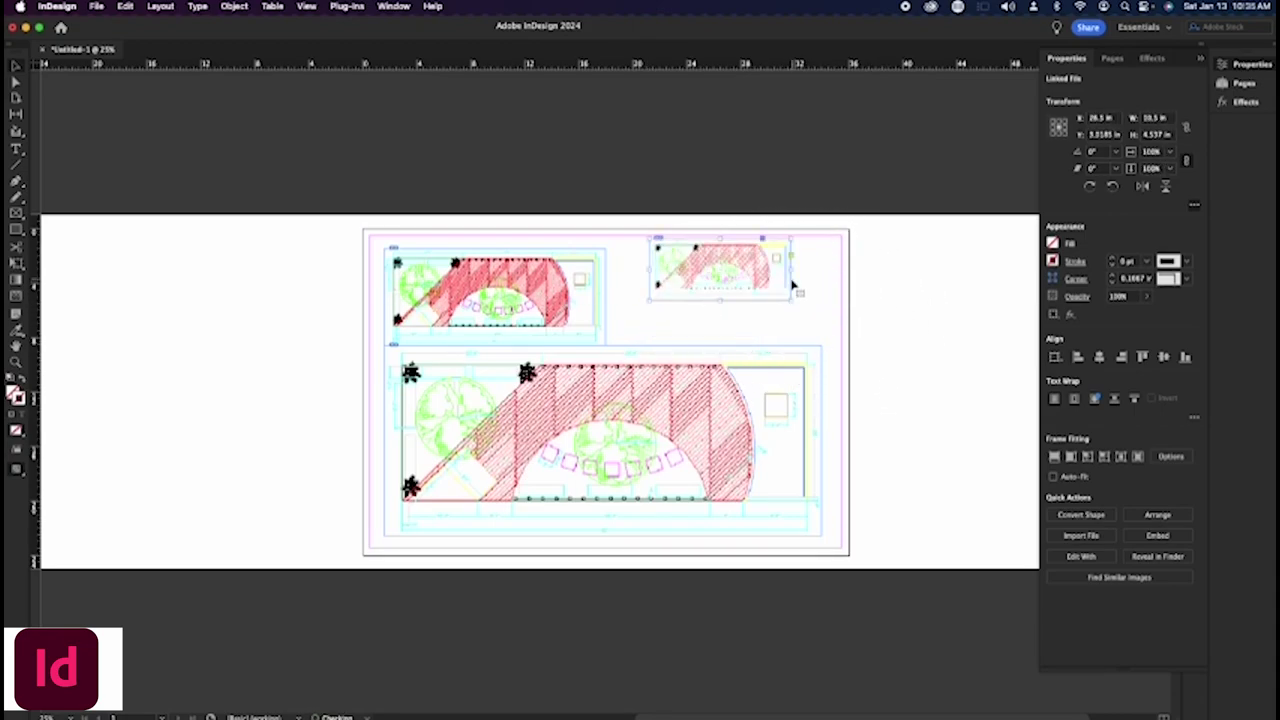
{"action": "left_click", "coordinate": [644, 320]}
{"action": "mouse_move", "coordinate": [644, 320]}
{"action": "left_mouse_down"}
{"action": "mouse_move", "coordinate": [304, 320]}
{"action": "mouse_move", "coordinate": [296, 346]}
{"action": "mouse_move", "coordinate": [731, 318]}
{"action": "left_mouse_up"}
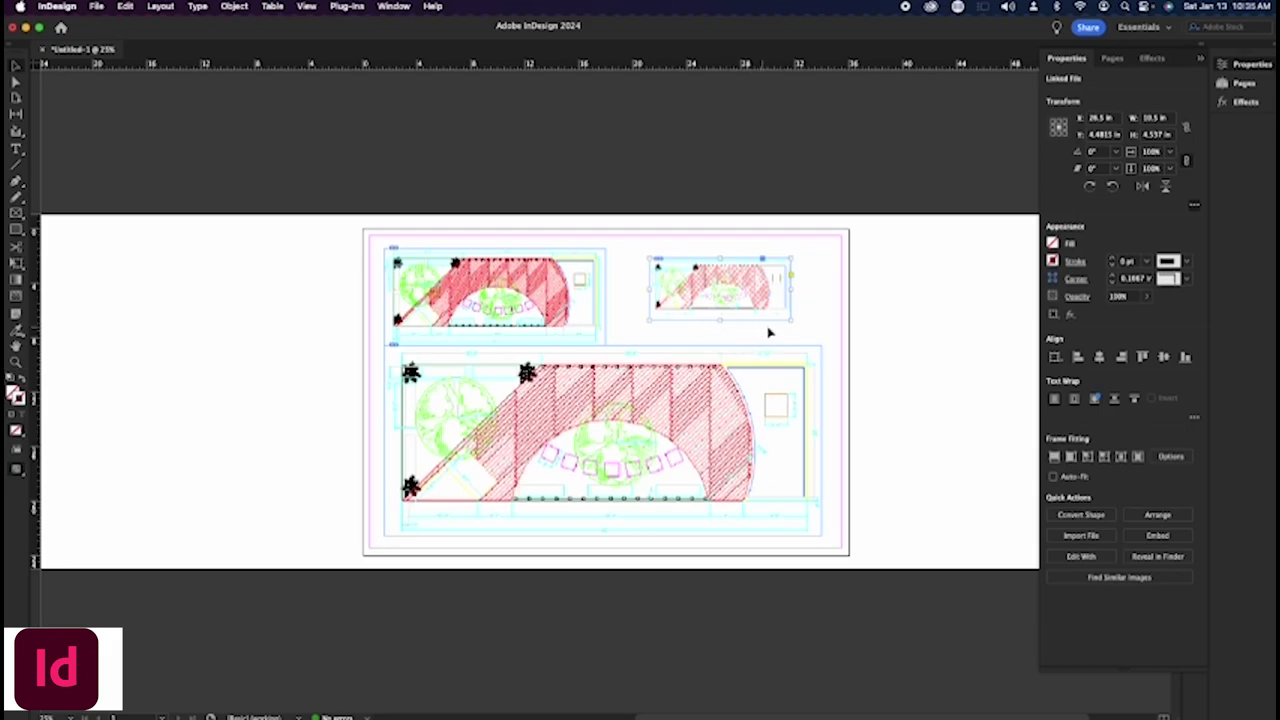
{"action": "left_click", "coordinate": [818, 252]}
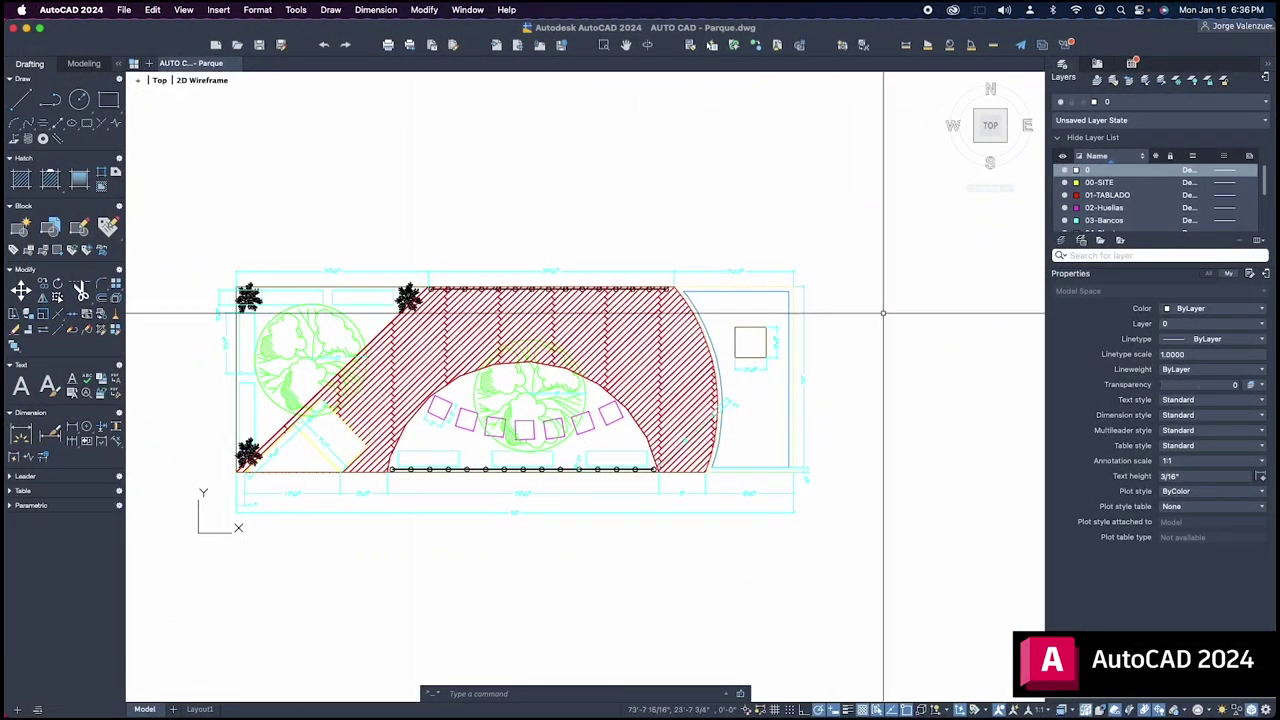
- Pick the DIMENSIONES layer from the full layer list, then dock the floating Layers palette beside Properties
{"action": "scroll", "coordinate": [794, 295], "scroll_direction": "up", "scroll_amount": 3}
{"action": "scroll", "coordinate": [793, 290], "scroll_direction": "up", "scroll_amount": 2}
{"action": "scroll", "coordinate": [793, 290], "scroll_direction": "down", "scroll_amount": 1}
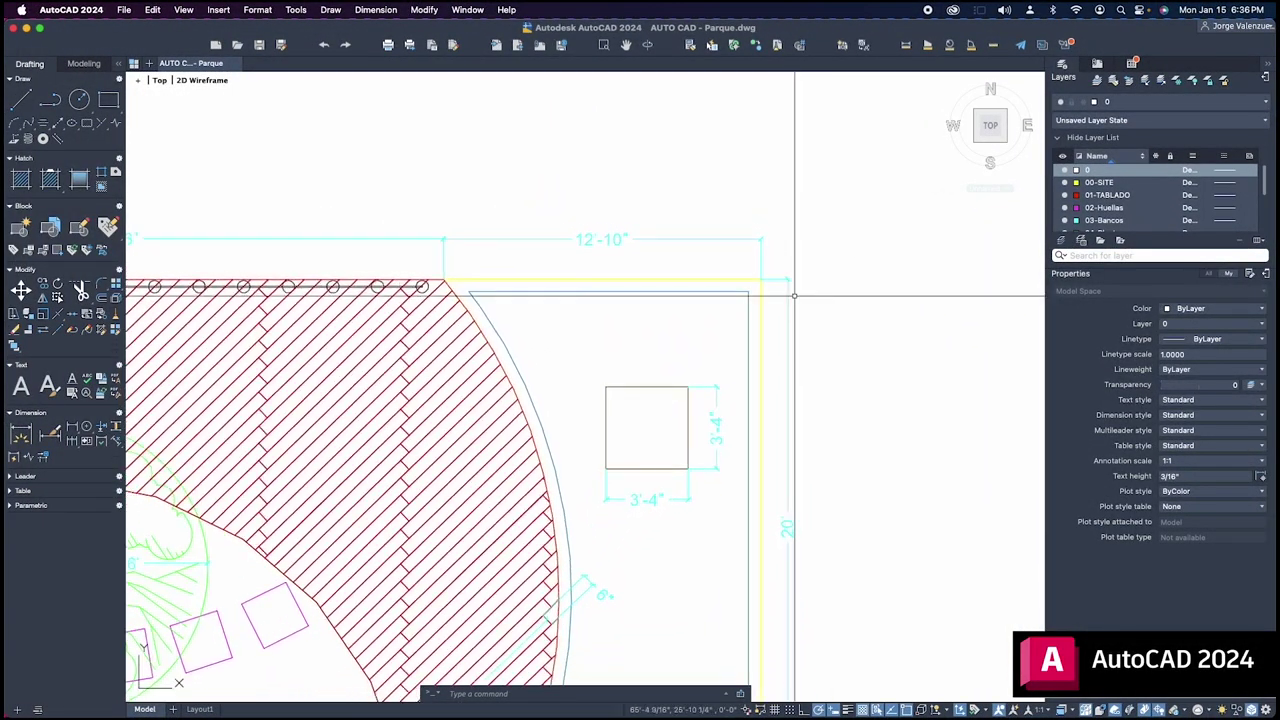
{"action": "scroll", "coordinate": [794, 410], "scroll_direction": "down", "scroll_amount": 3}
{"action": "scroll", "coordinate": [800, 480], "scroll_direction": "up", "scroll_amount": 1}
{"action": "scroll", "coordinate": [811, 537], "scroll_direction": "up", "scroll_amount": 1}
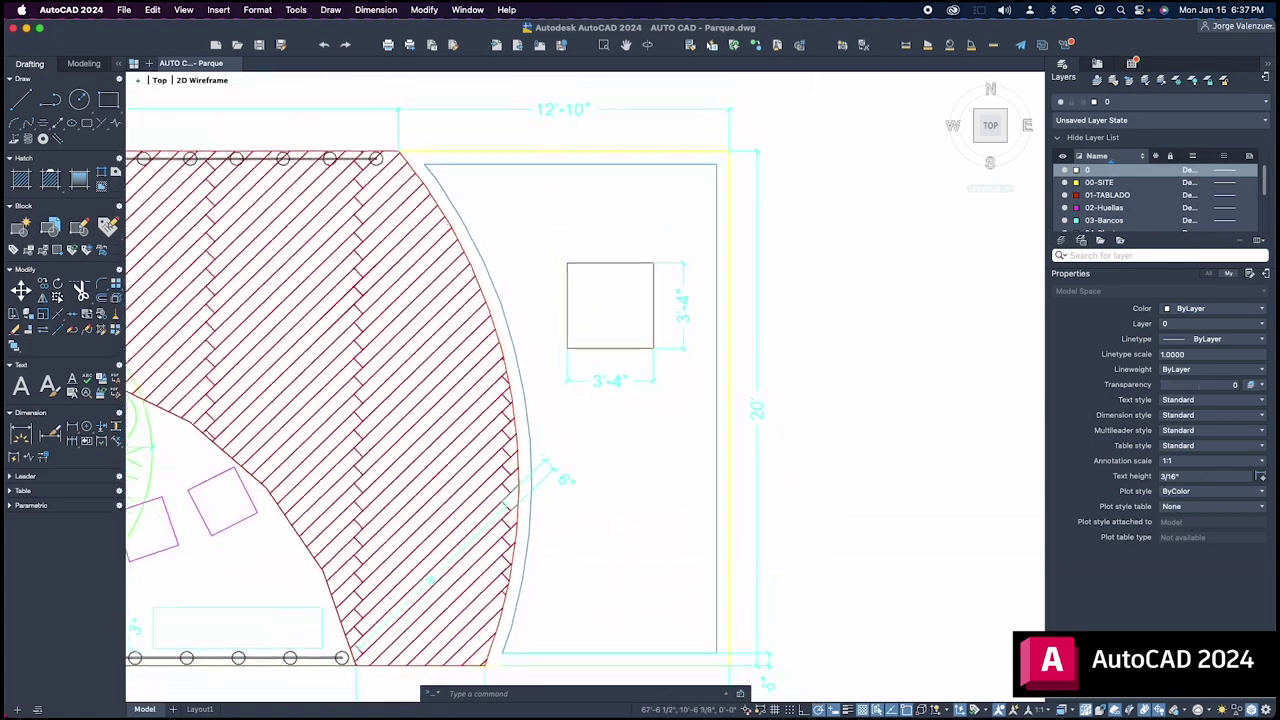
{"action": "scroll", "coordinate": [819, 571], "scroll_direction": "down", "scroll_amount": 2}
{"action": "scroll", "coordinate": [814, 663], "scroll_direction": "up", "scroll_amount": 3}
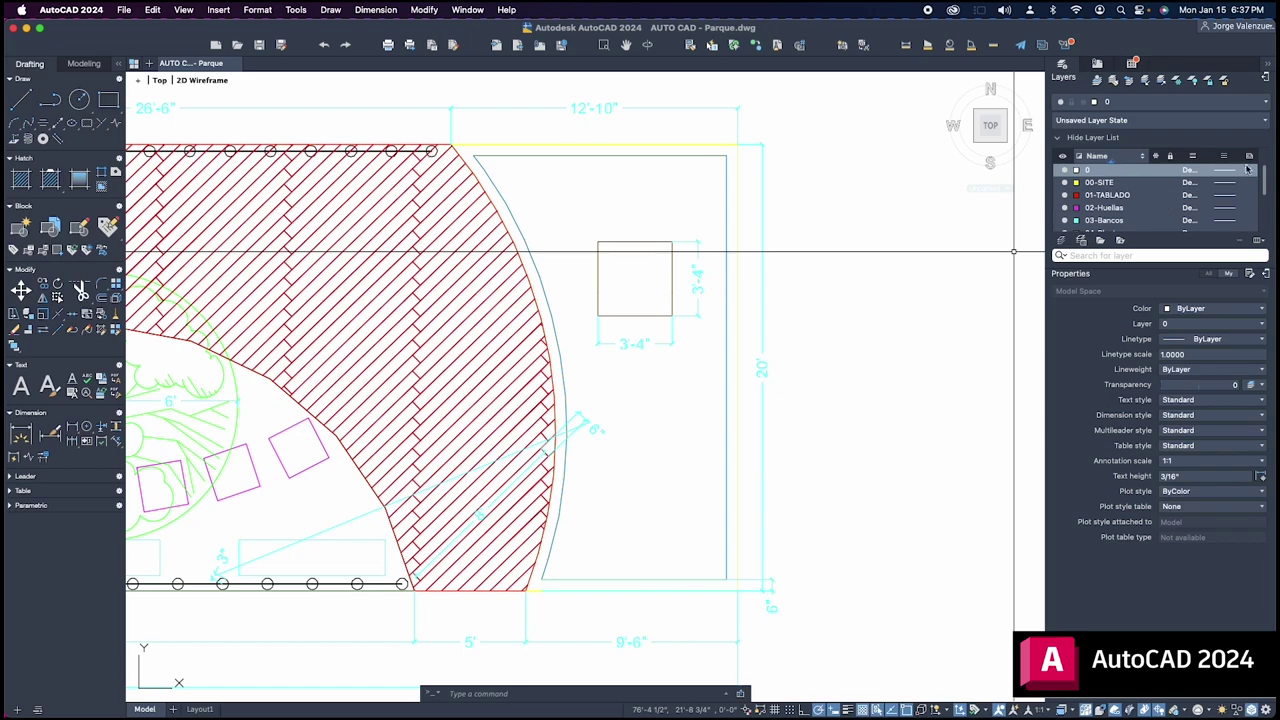
{"action": "left_click", "coordinate": [1266, 78]}
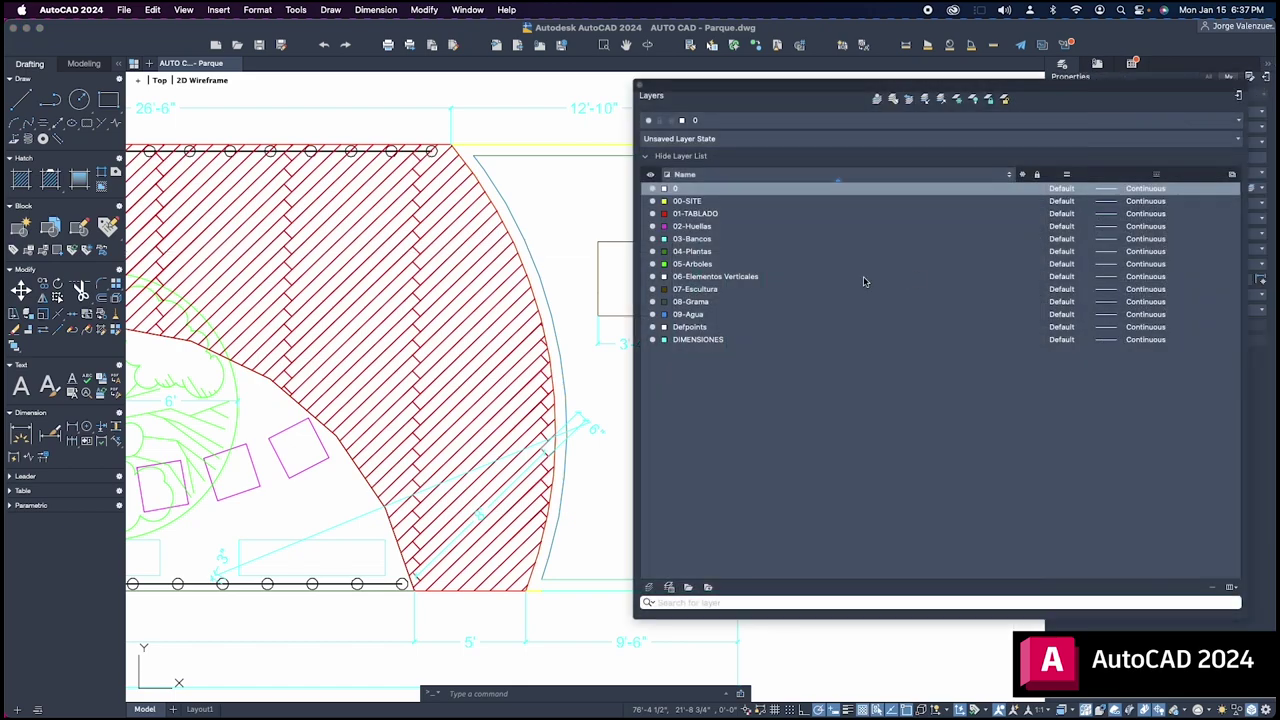
{"action": "left_click", "coordinate": [689, 343]}
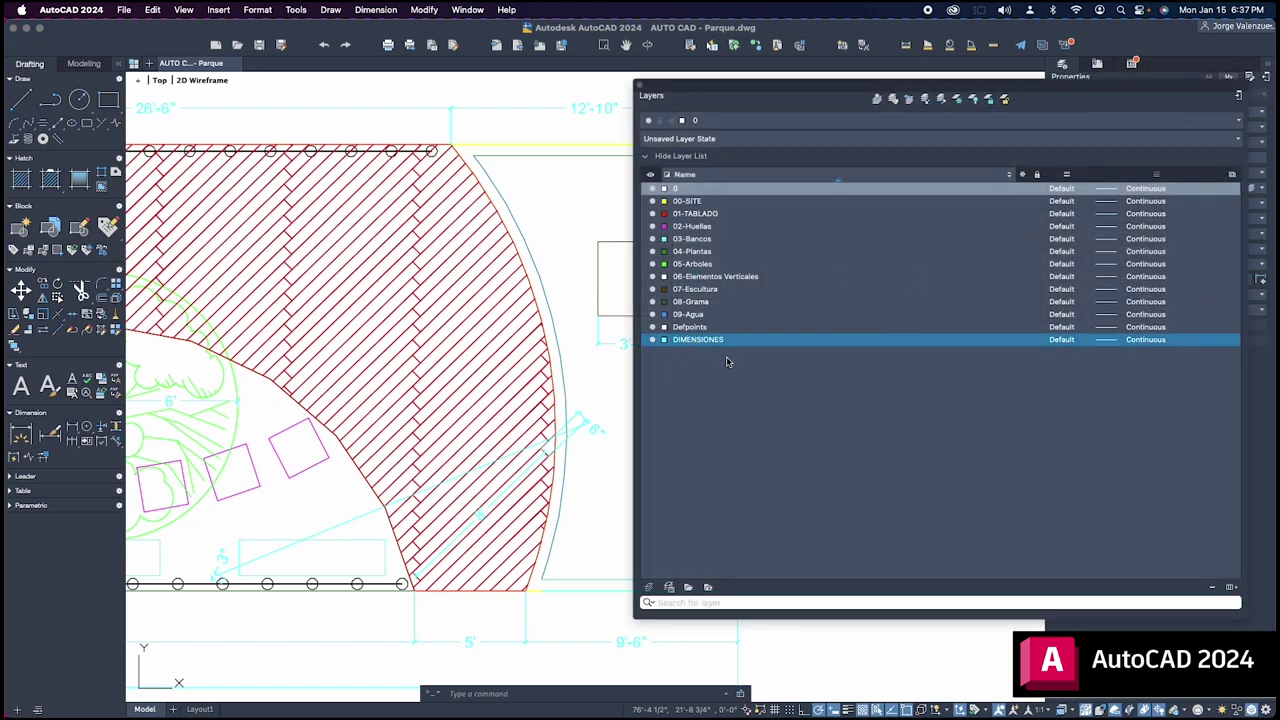
{"action": "left_click", "coordinate": [1238, 97]}
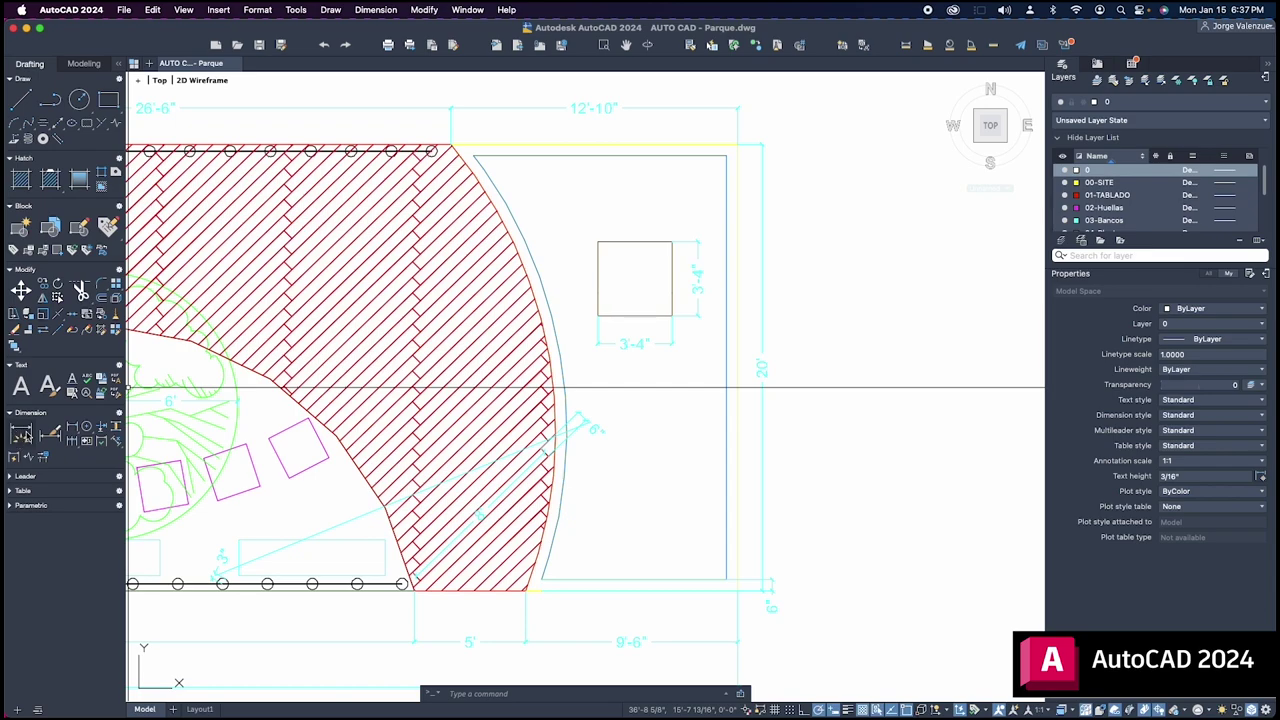
- Dimension the small box's top edge corner to corner, placing the 3'-4" dimension above it
{"action": "left_click", "coordinate": [21, 436]}
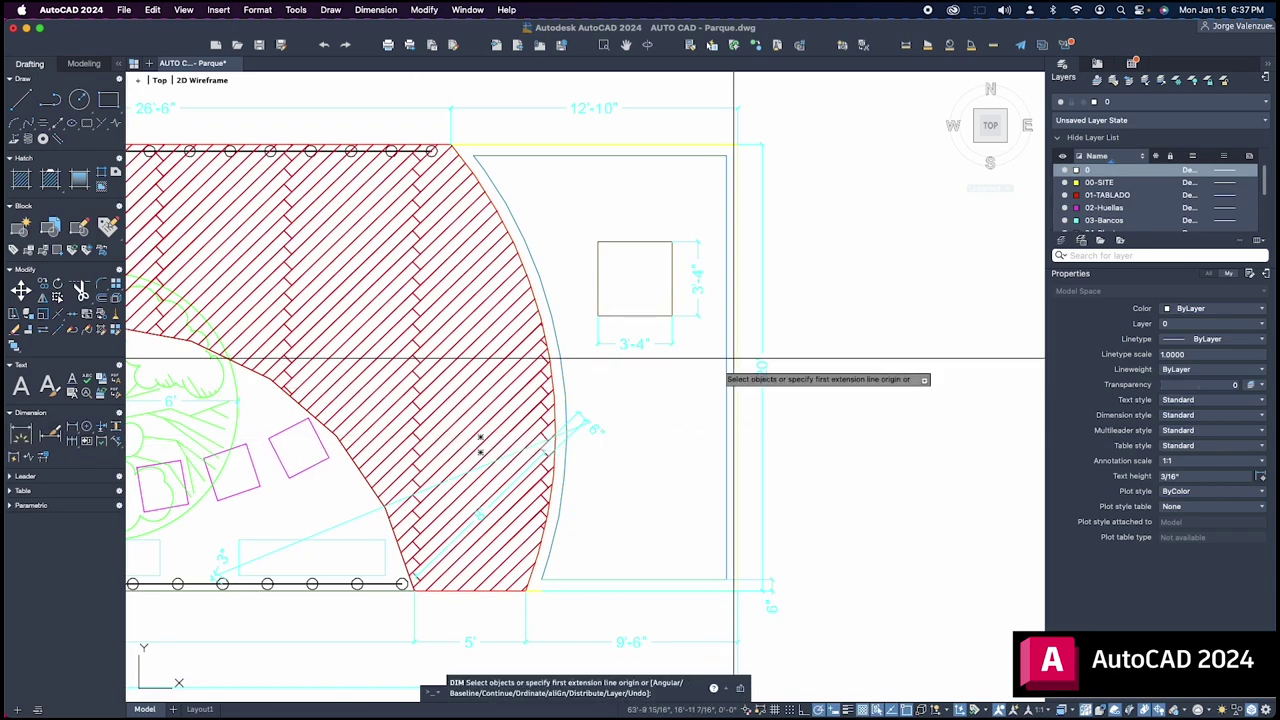
{"action": "left_click", "coordinate": [597, 241]}
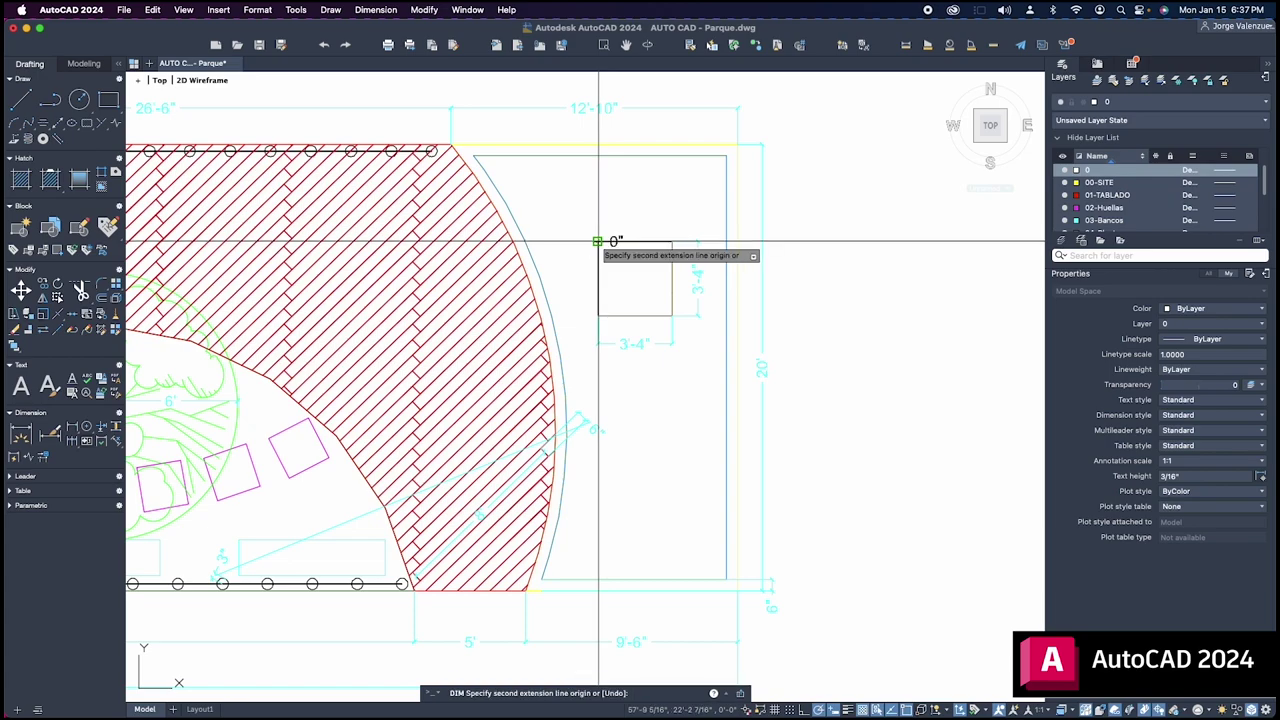
{"action": "left_click", "coordinate": [671, 241]}
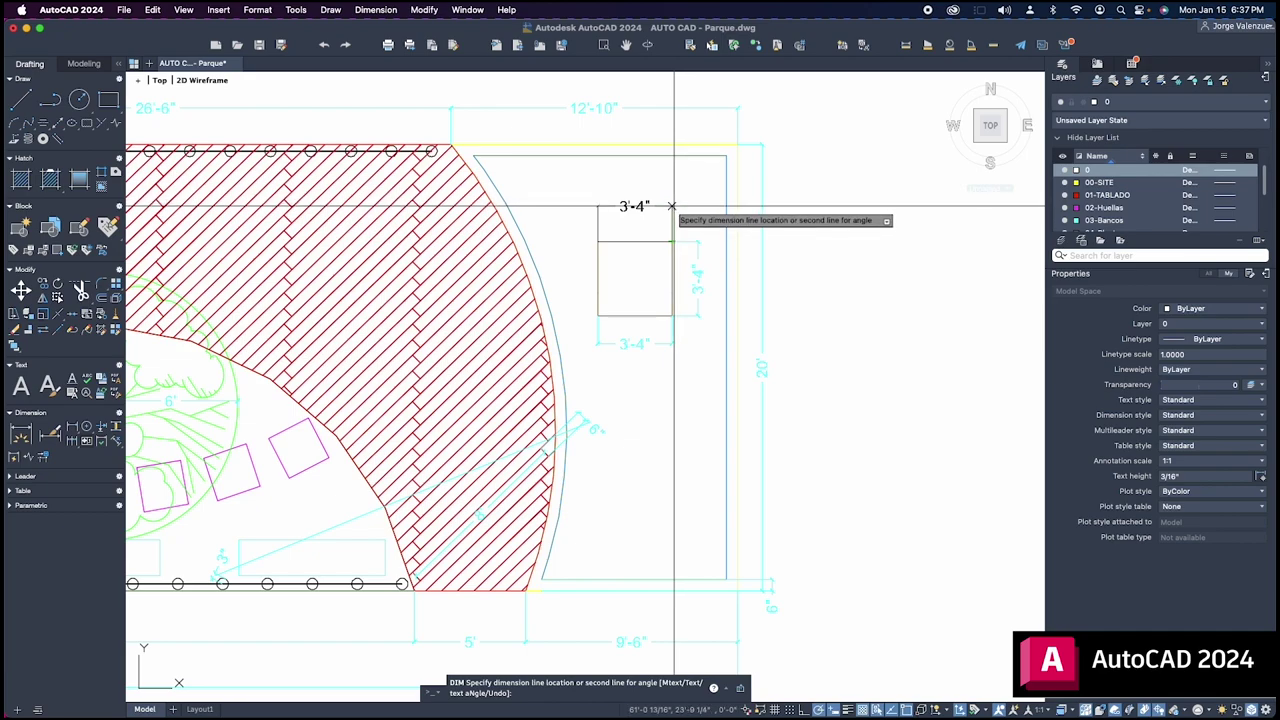
{"action": "left_click", "coordinate": [671, 208]}
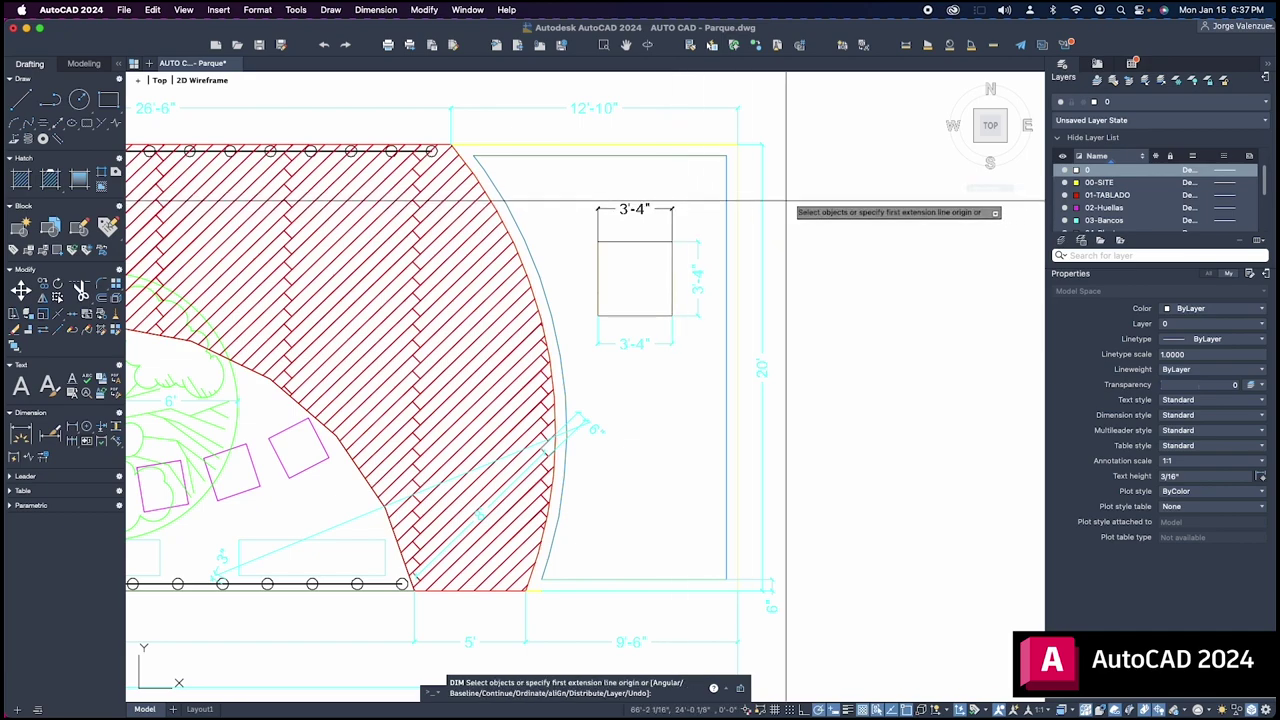
{"action": "scroll", "coordinate": [647, 206], "scroll_direction": "up", "scroll_amount": 5}
{"action": "scroll", "coordinate": [630, 210], "scroll_direction": "up", "scroll_amount": 3}
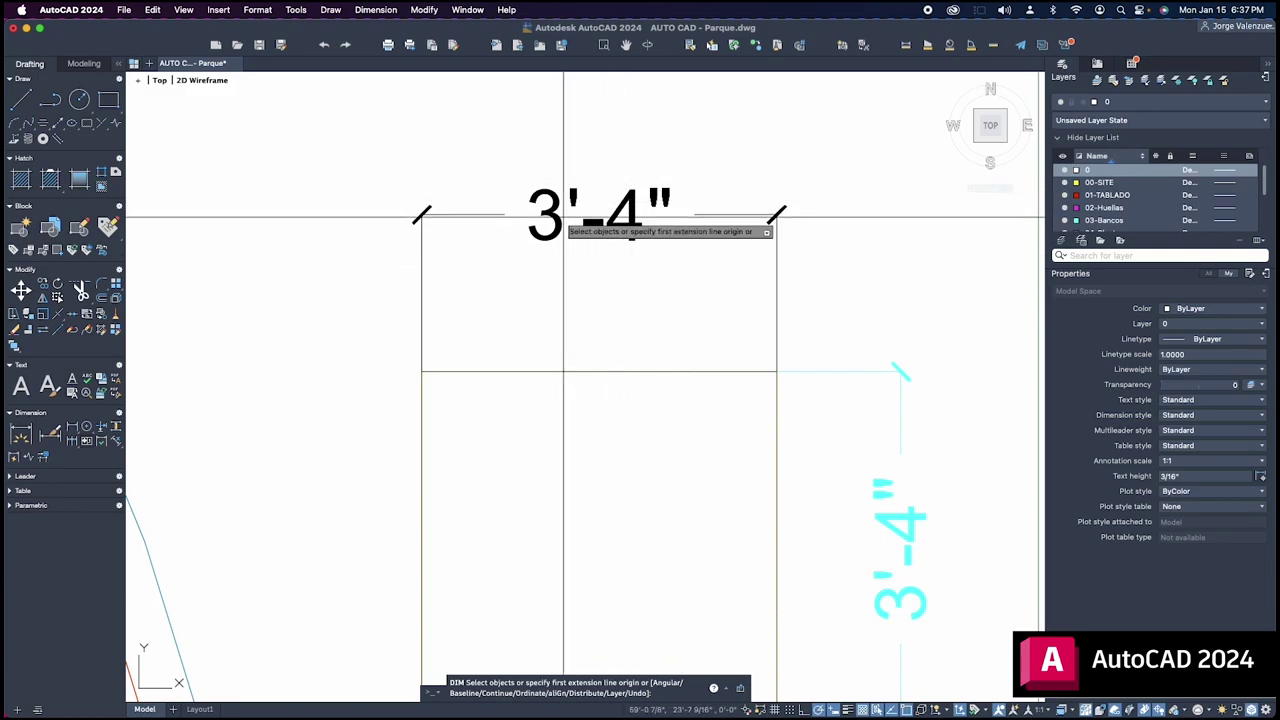
{"action": "scroll", "coordinate": [660, 224], "scroll_direction": "down", "scroll_amount": 6}
{"action": "scroll", "coordinate": [660, 238], "scroll_direction": "down", "scroll_amount": 3}
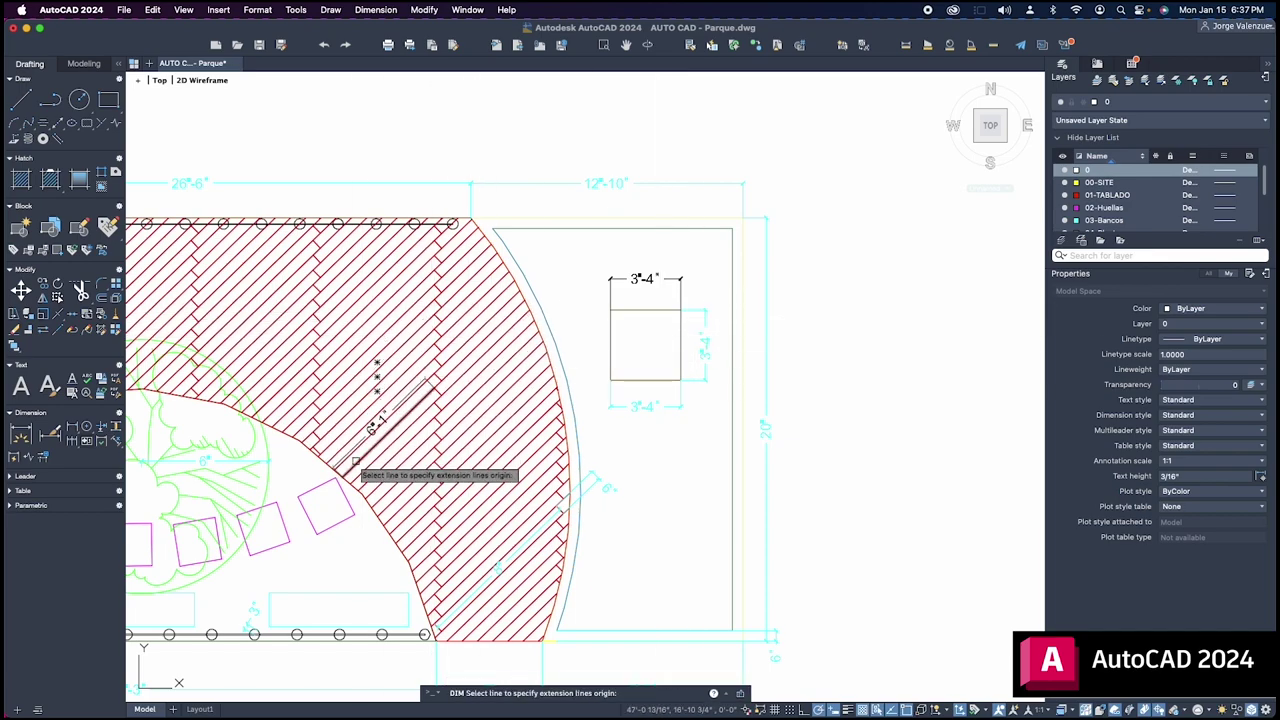
- Use File > New to open a new drawing from the acadiso.dwt template
{"action": "left_click", "coordinate": [124, 10]}
{"action": "left_click", "coordinate": [128, 29]}
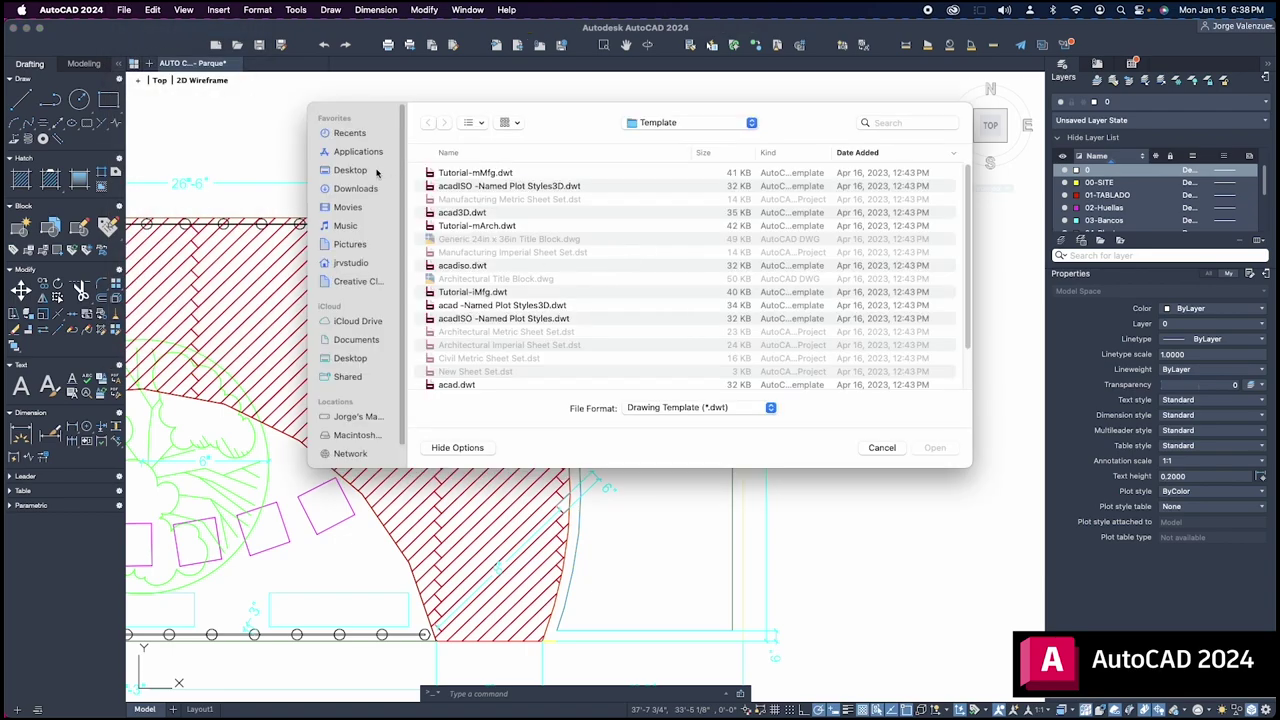
{"action": "left_click", "coordinate": [480, 175]}
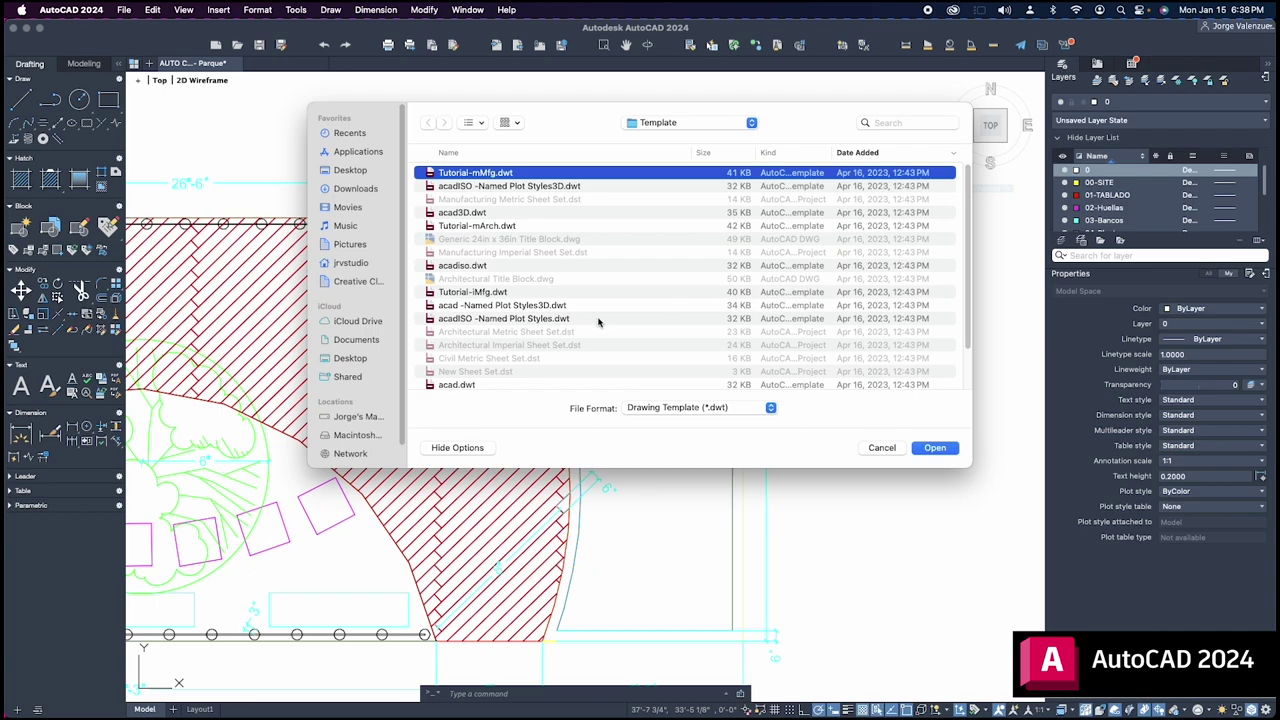
{"action": "scroll", "coordinate": [578, 332], "scroll_direction": "down", "scroll_amount": 3}
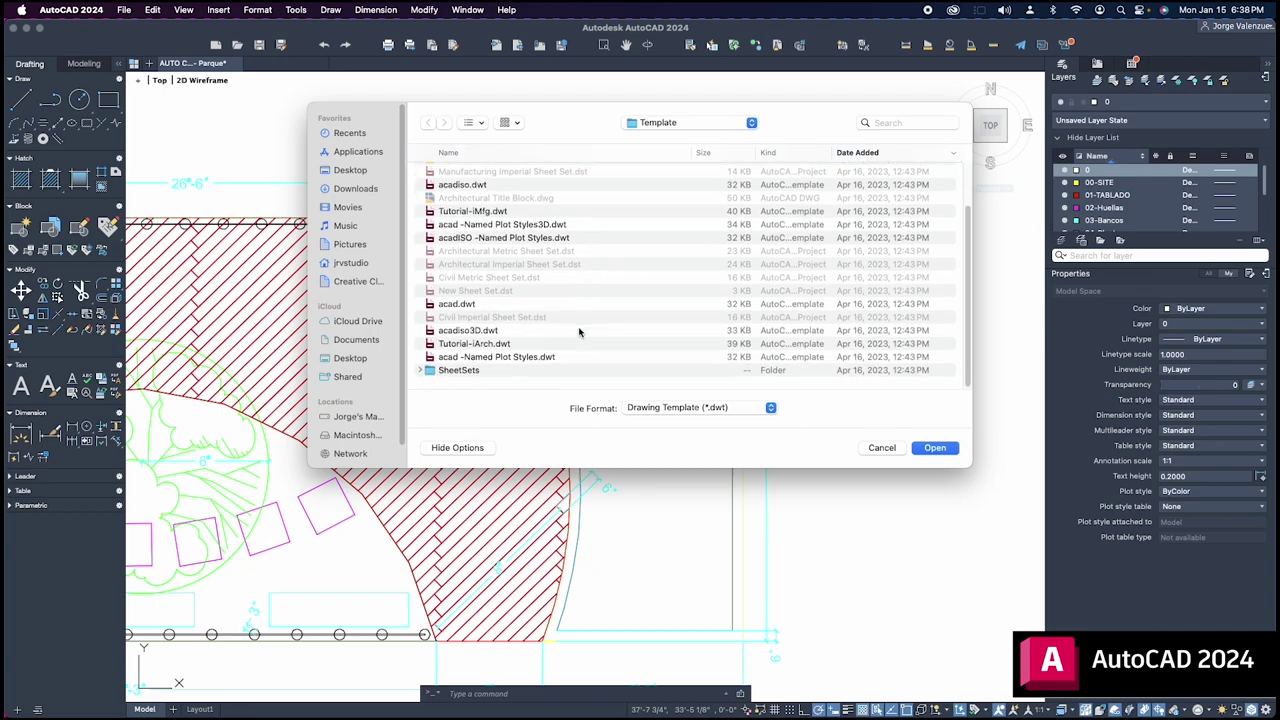
{"action": "scroll", "coordinate": [578, 332], "scroll_direction": "up", "scroll_amount": 3}
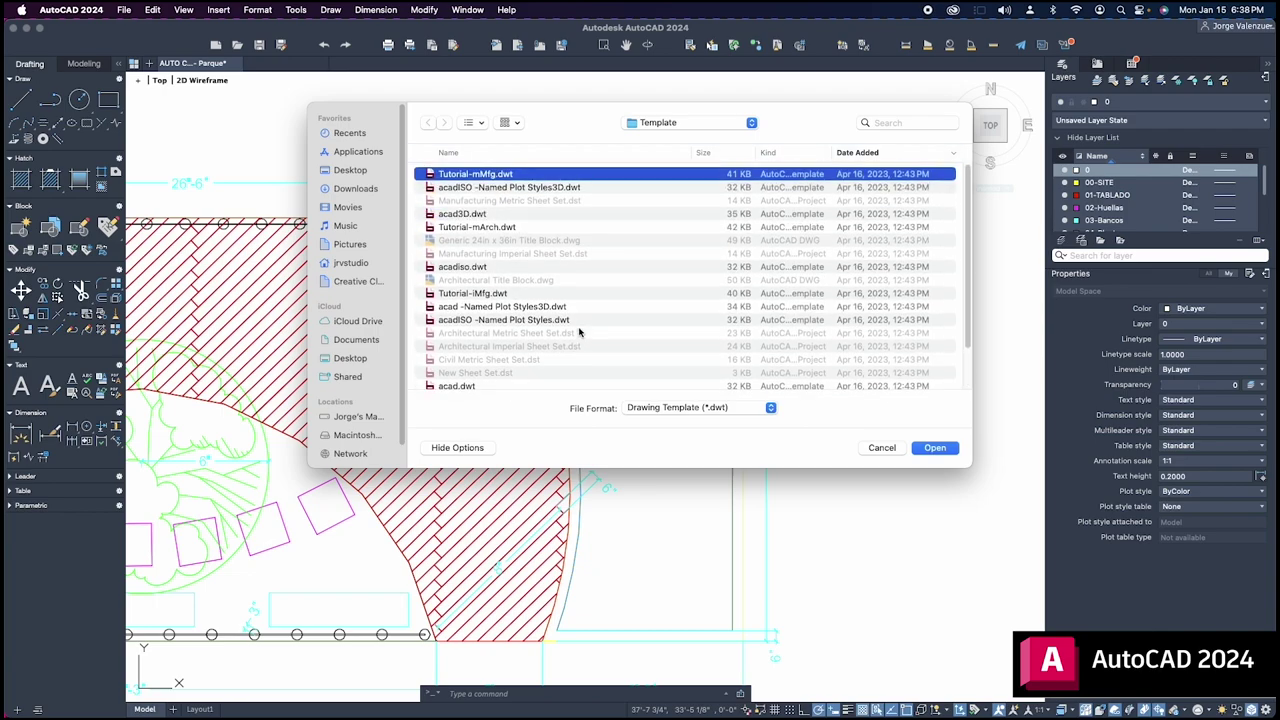
{"action": "scroll", "coordinate": [599, 299], "scroll_direction": "down", "scroll_amount": 2}
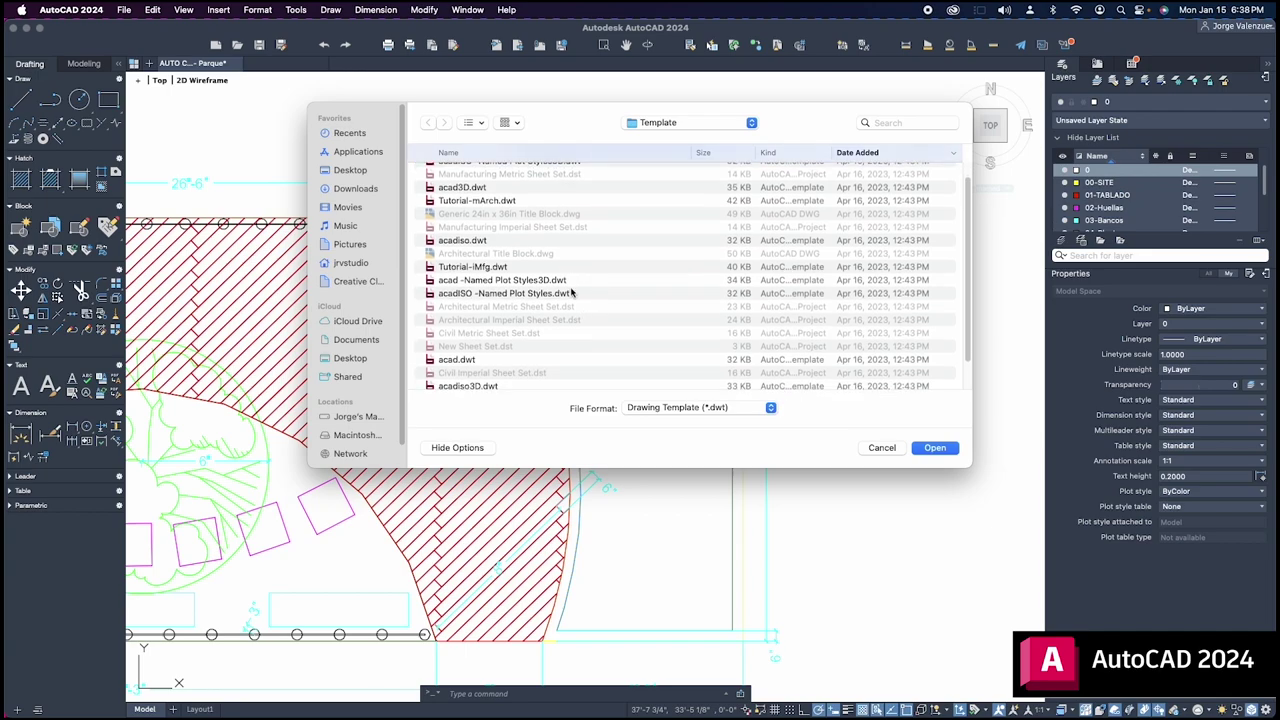
{"action": "left_click", "coordinate": [463, 238]}
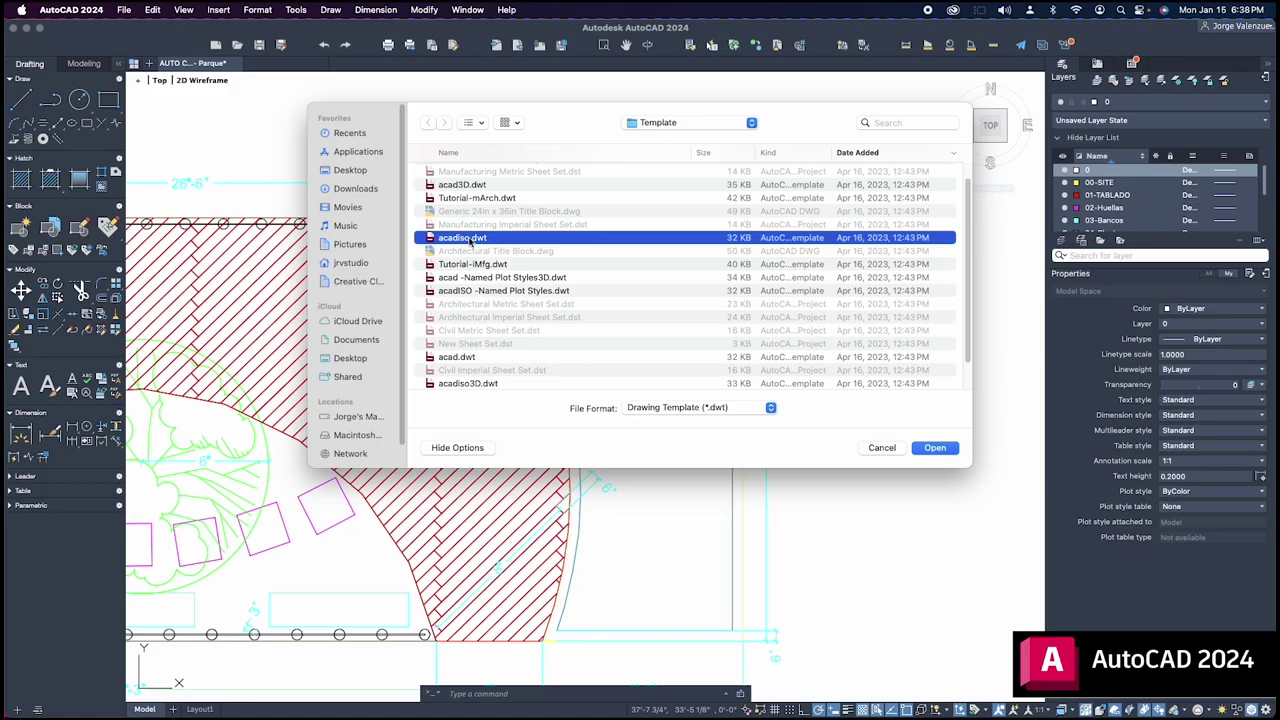
{"action": "left_click", "coordinate": [932, 448]}
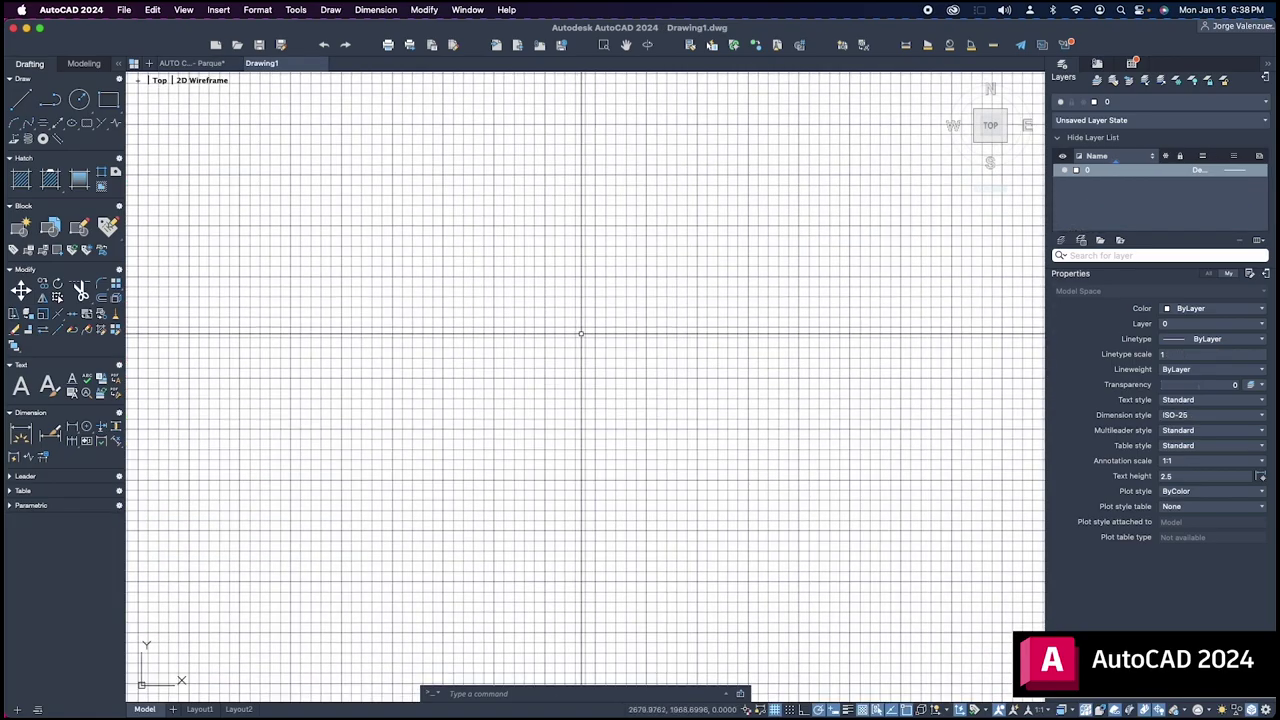
- Draw a test rectangle and turn off the background grid
{"action": "scroll", "coordinate": [581, 333], "scroll_direction": "up", "scroll_amount": 3}
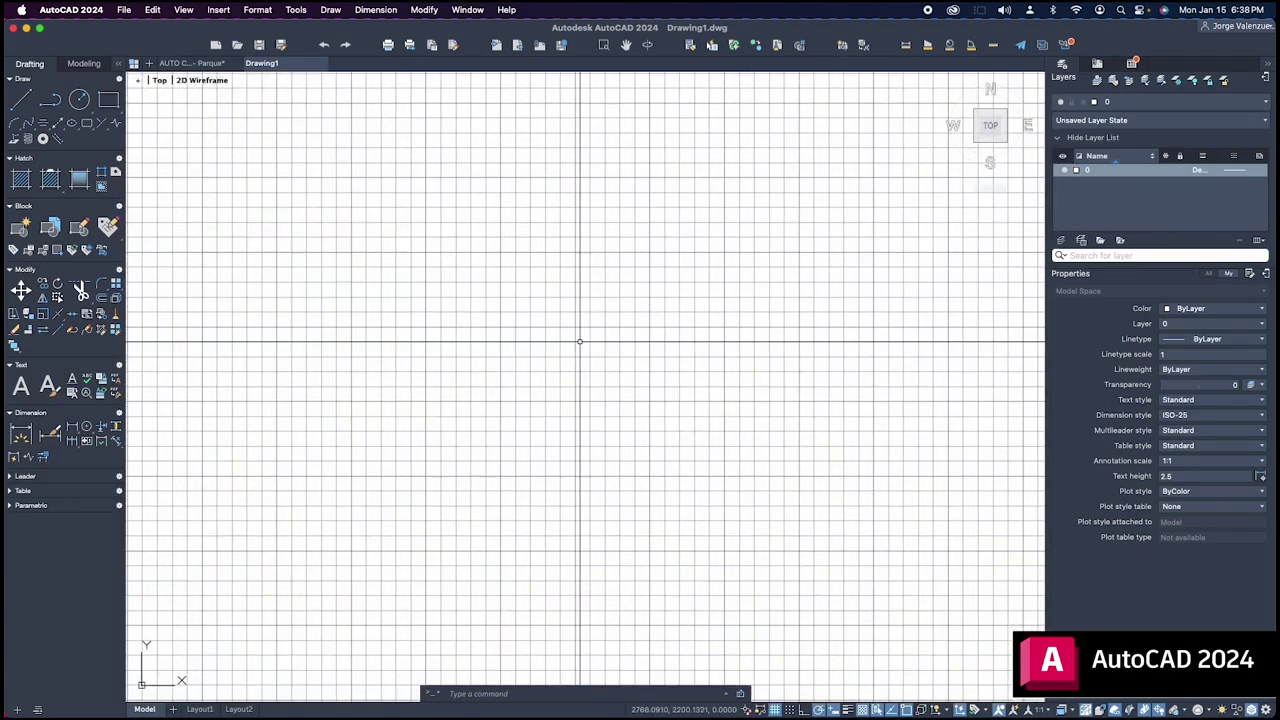
{"action": "scroll", "coordinate": [580, 342], "scroll_direction": "up", "scroll_amount": 3}
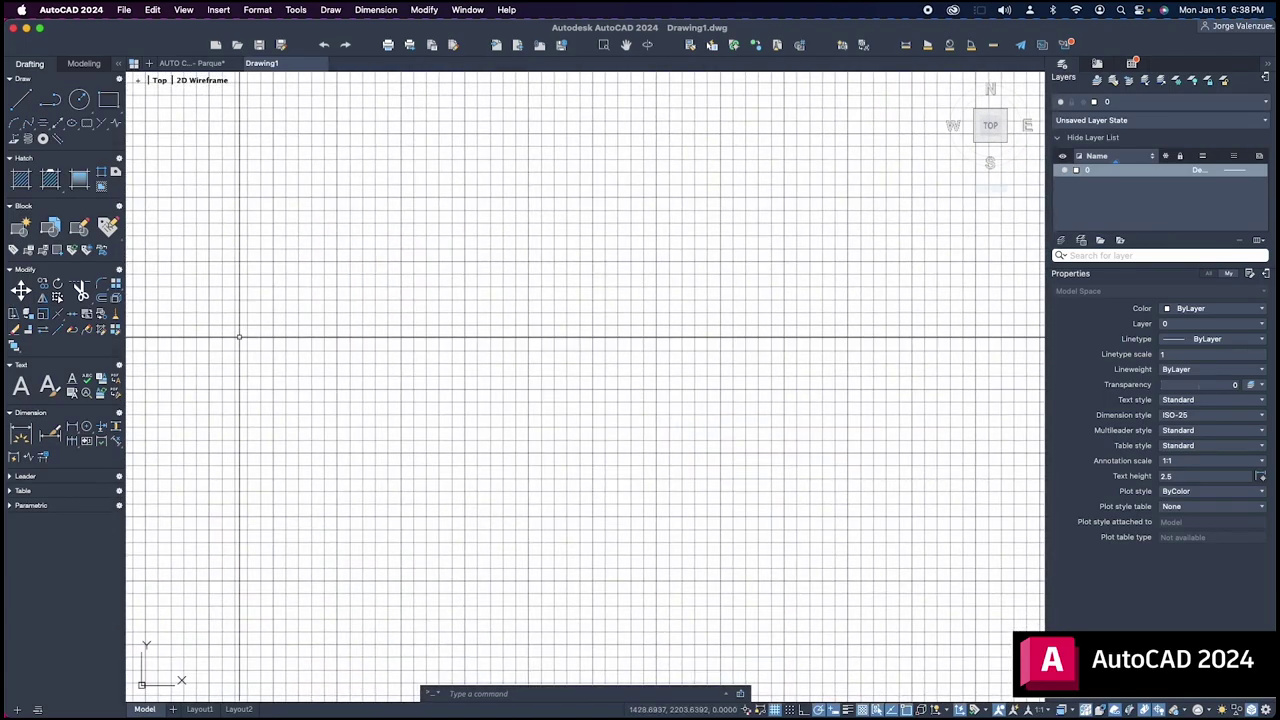
{"action": "left_click", "coordinate": [108, 100]}
{"action": "left_click", "coordinate": [422, 243]}
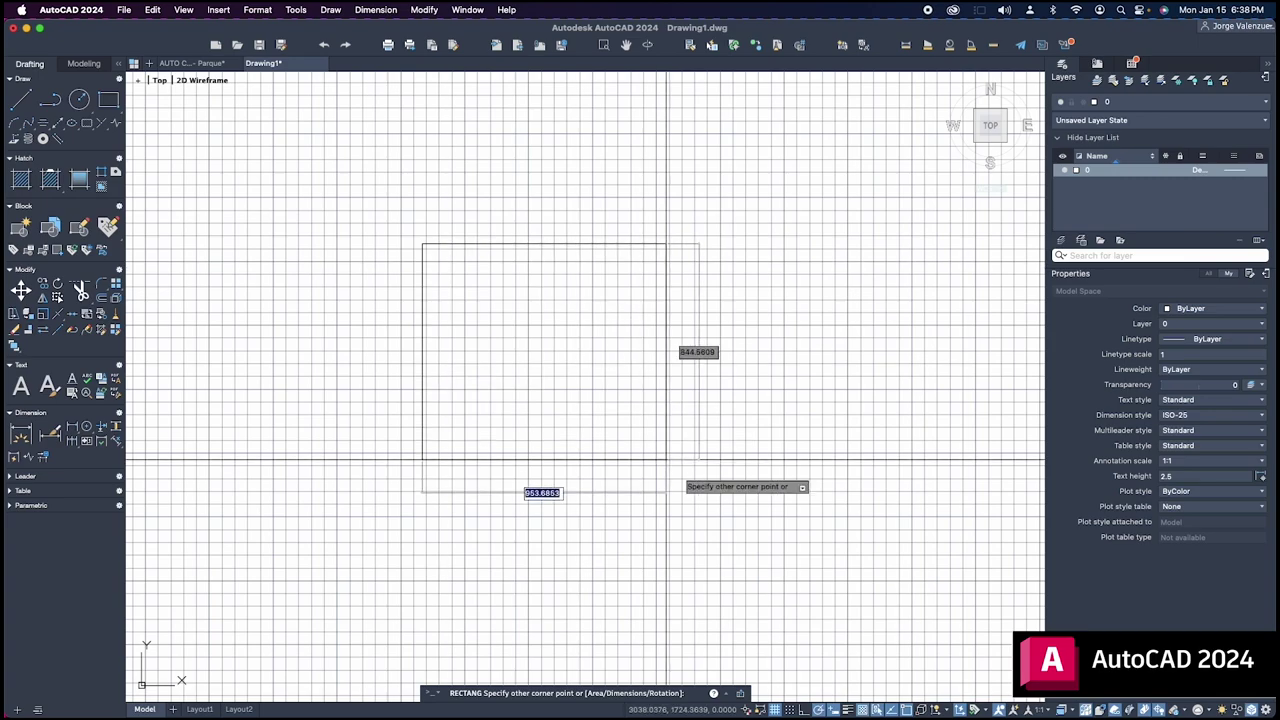
{"action": "left_click", "coordinate": [720, 496]}
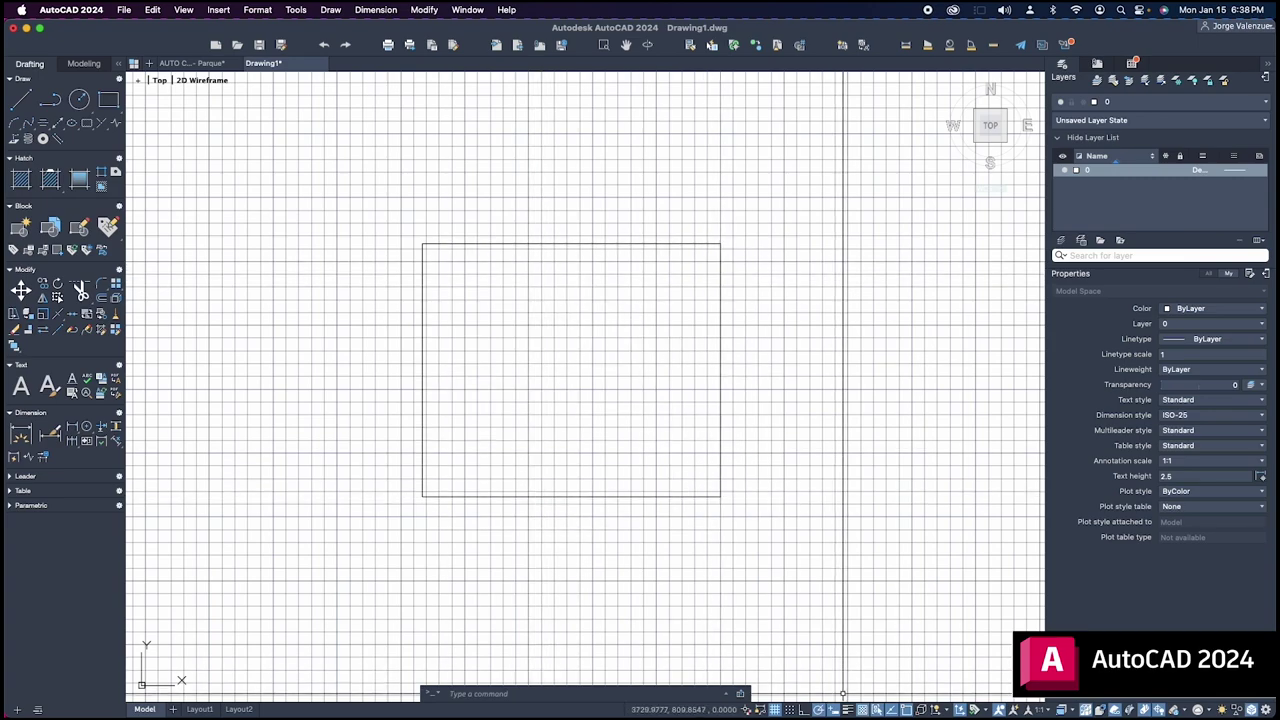
{"action": "left_click", "coordinate": [775, 709]}
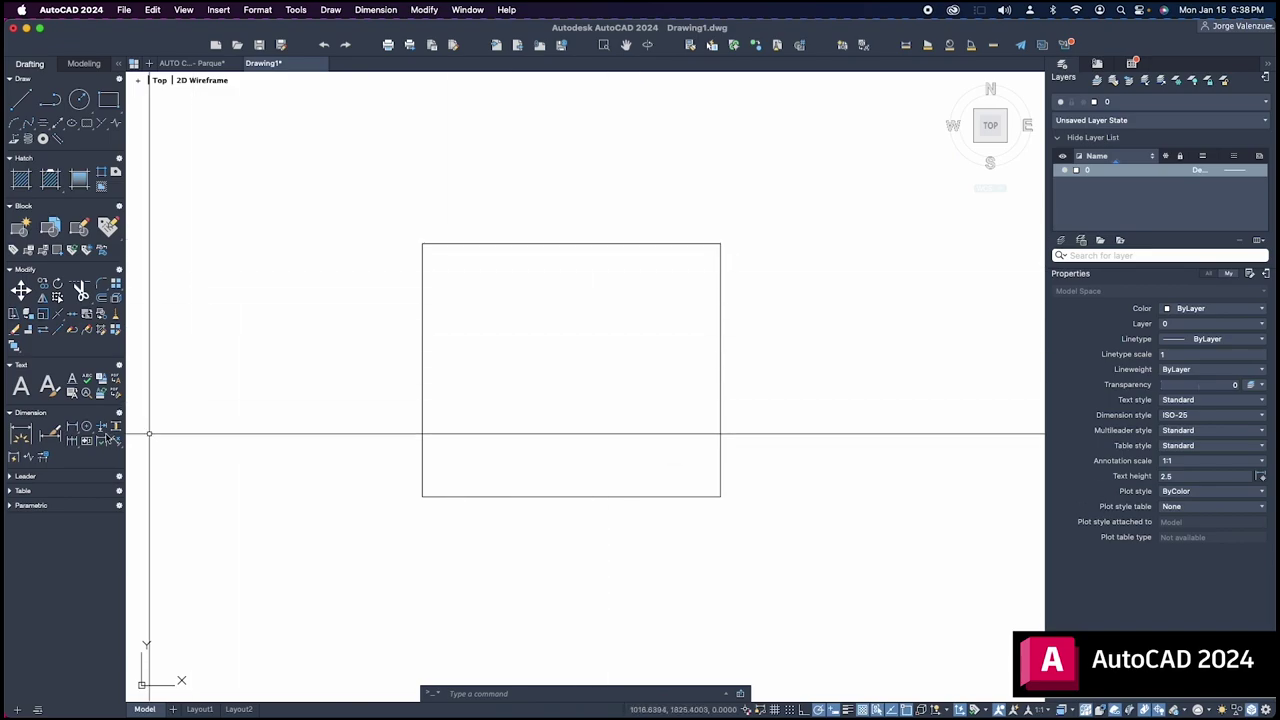
- Add a linear dimension along the rectangle's top edge, placed above it
{"action": "left_click", "coordinate": [21, 437]}
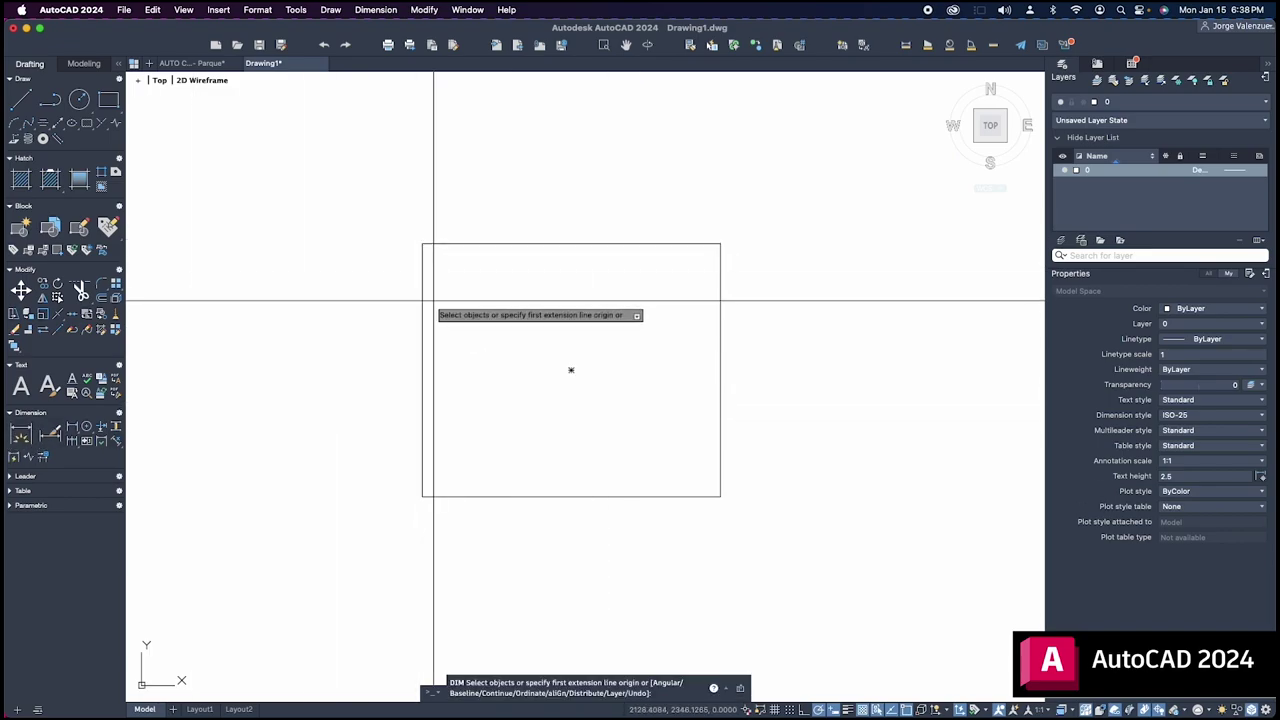
{"action": "left_click", "coordinate": [720, 243]}
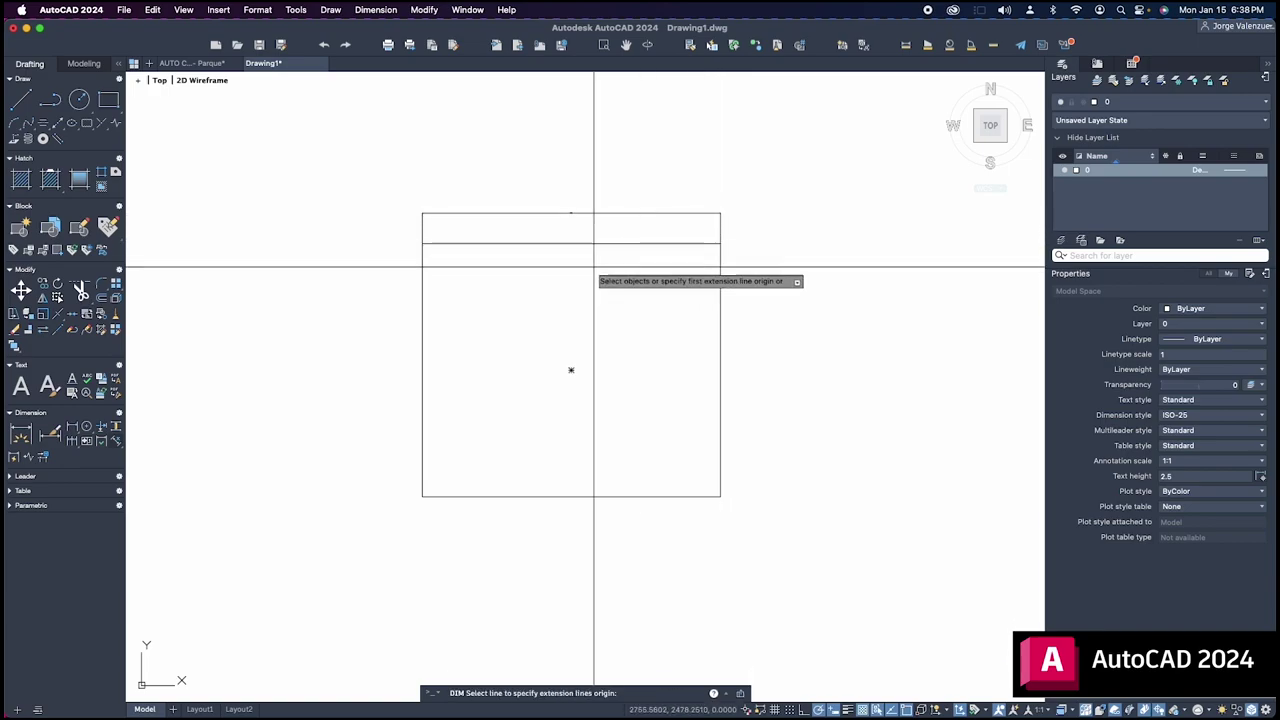
{"action": "left_click", "coordinate": [571, 216]}
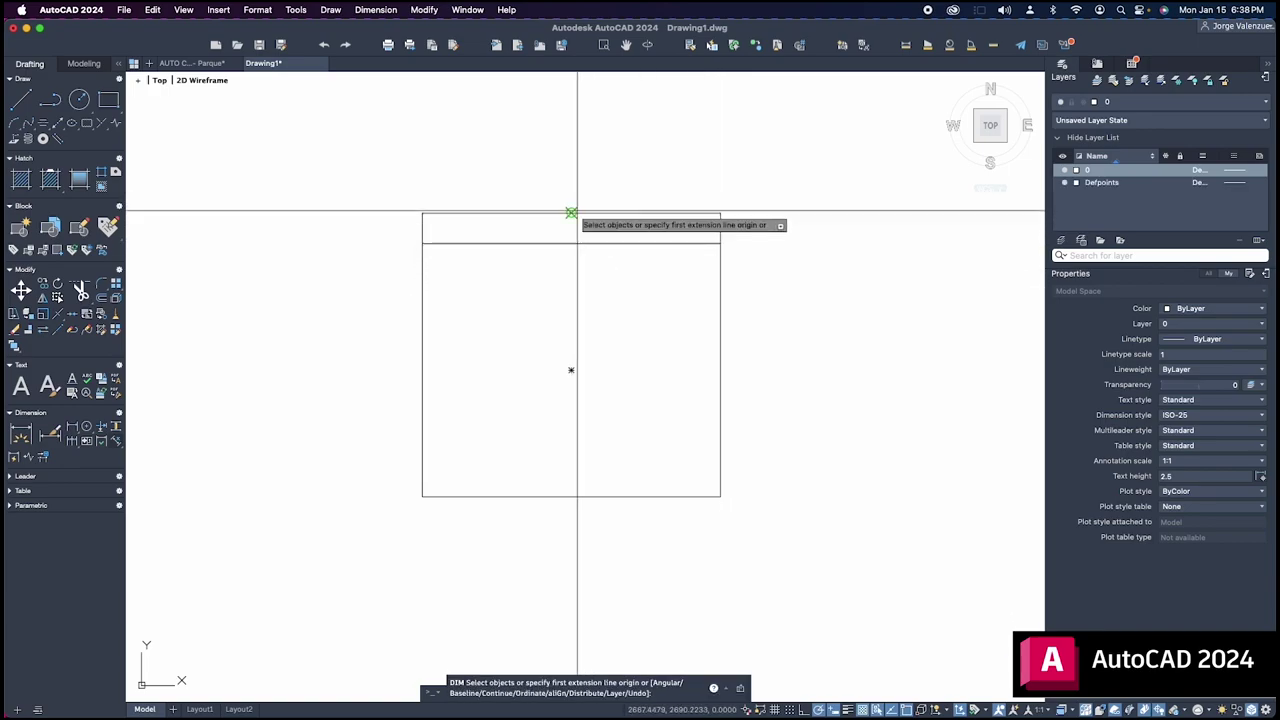
{"action": "scroll", "coordinate": [565, 211], "scroll_direction": "up", "scroll_amount": 3}
{"action": "scroll", "coordinate": [540, 215], "scroll_direction": "up", "scroll_amount": 2}
{"action": "scroll", "coordinate": [536, 216], "scroll_direction": "up", "scroll_amount": 2}
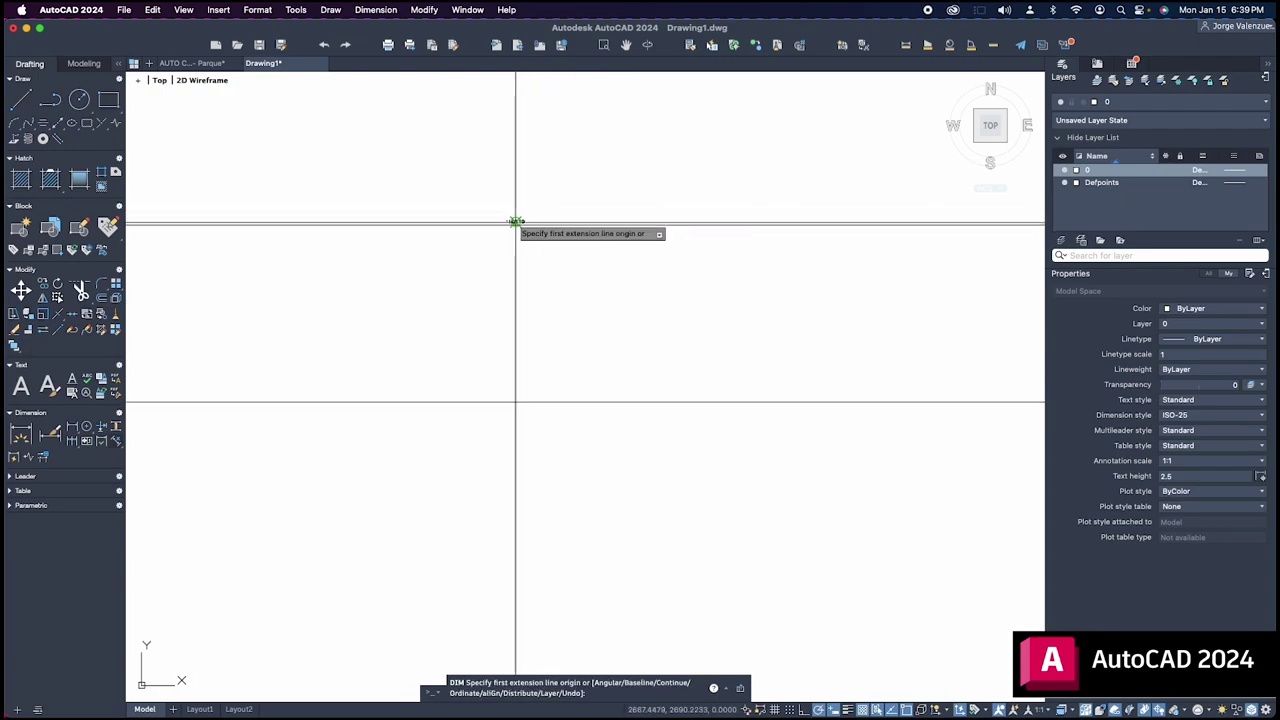
{"action": "scroll", "coordinate": [514, 222], "scroll_direction": "up", "scroll_amount": 2}
{"action": "scroll", "coordinate": [505, 228], "scroll_direction": "up", "scroll_amount": 2}
{"action": "scroll", "coordinate": [501, 233], "scroll_direction": "up", "scroll_amount": 2}
{"action": "scroll", "coordinate": [503, 226], "scroll_direction": "up", "scroll_amount": 1}
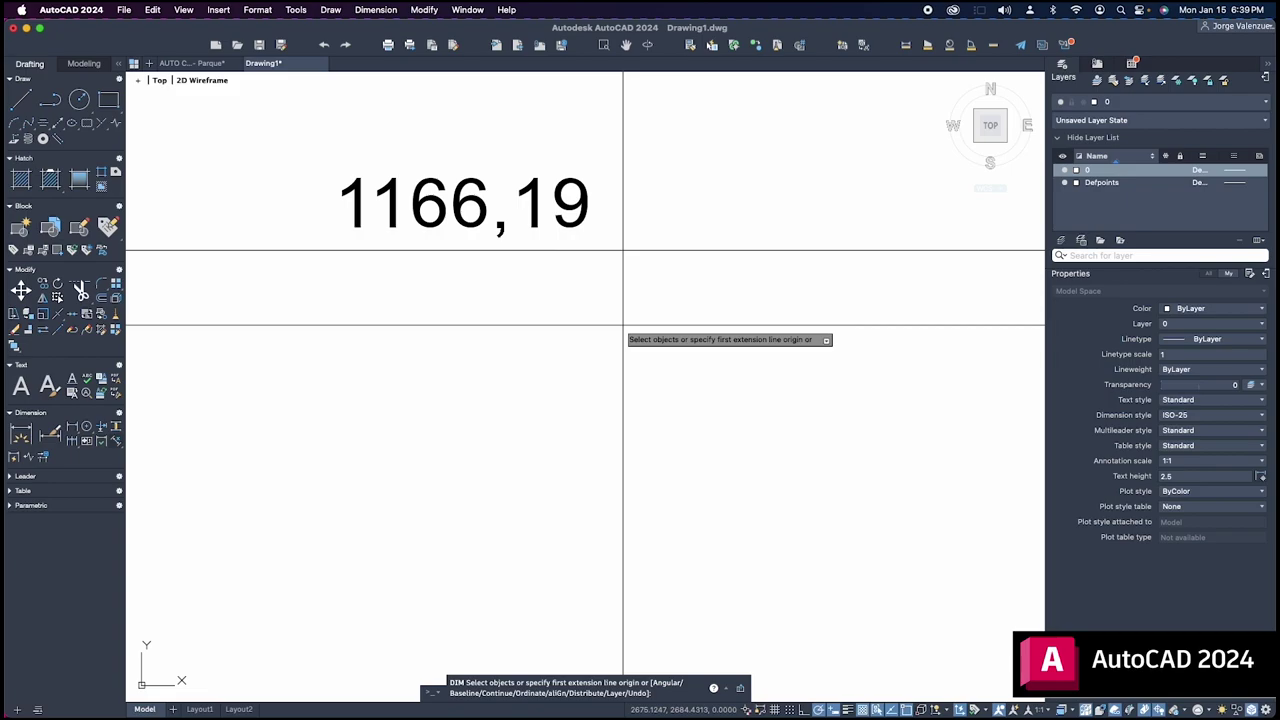
{"action": "scroll", "coordinate": [623, 322], "scroll_direction": "down", "scroll_amount": 3}
{"action": "scroll", "coordinate": [623, 325], "scroll_direction": "down", "scroll_amount": 1}
{"action": "scroll", "coordinate": [623, 327], "scroll_direction": "down", "scroll_amount": 2}
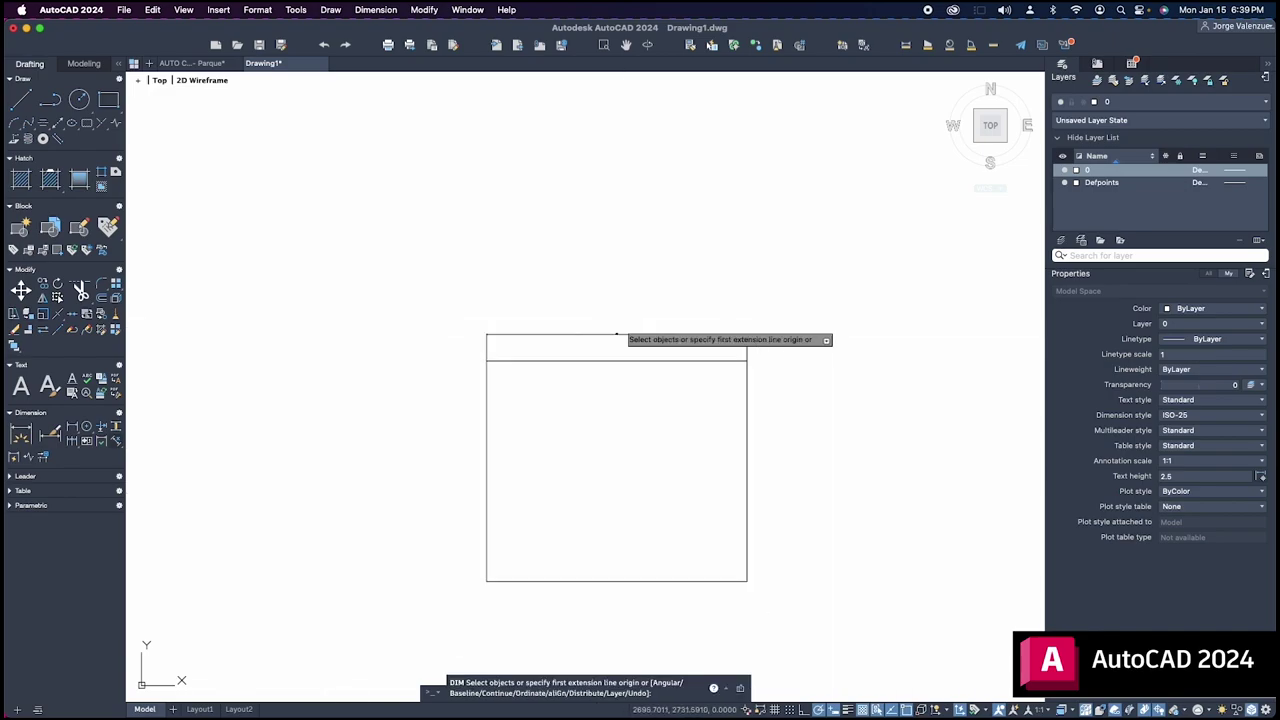
{"action": "scroll", "coordinate": [623, 327], "scroll_direction": "down", "scroll_amount": 1}
{"action": "scroll", "coordinate": [656, 440], "scroll_direction": "up", "scroll_amount": 3}
{"action": "scroll", "coordinate": [656, 442], "scroll_direction": "down", "scroll_amount": 1}
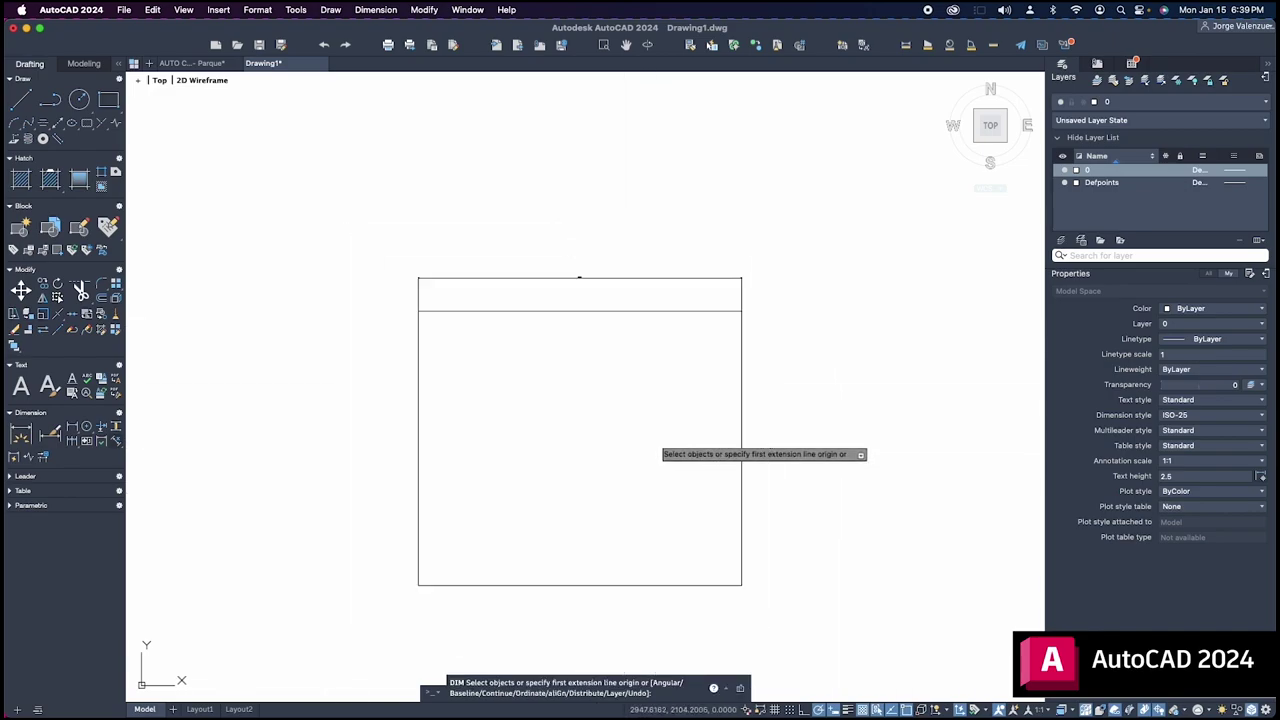
- Cancel an extra dimension, then window-select and delete the rectangle and its dimension
{"action": "left_click", "coordinate": [795, 228]}
{"action": "key", "text": "Escape"}
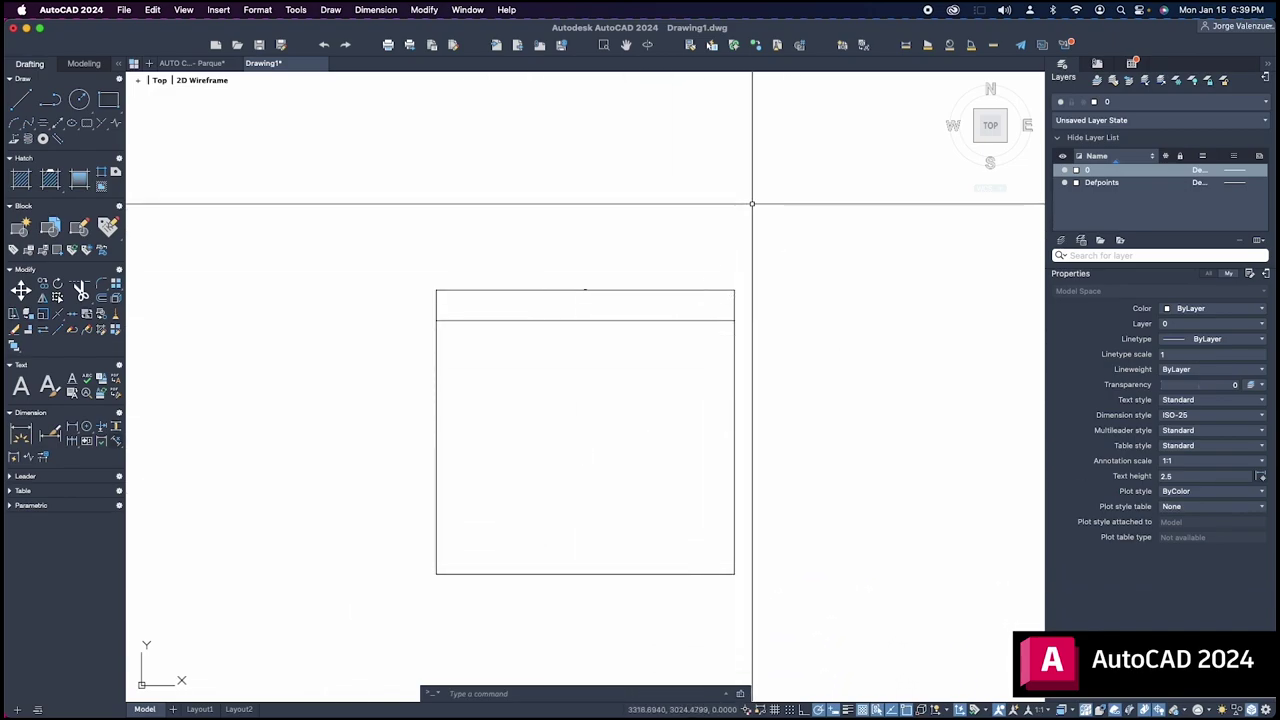
{"action": "left_click", "coordinate": [760, 205]}
{"action": "left_click", "coordinate": [351, 617]}
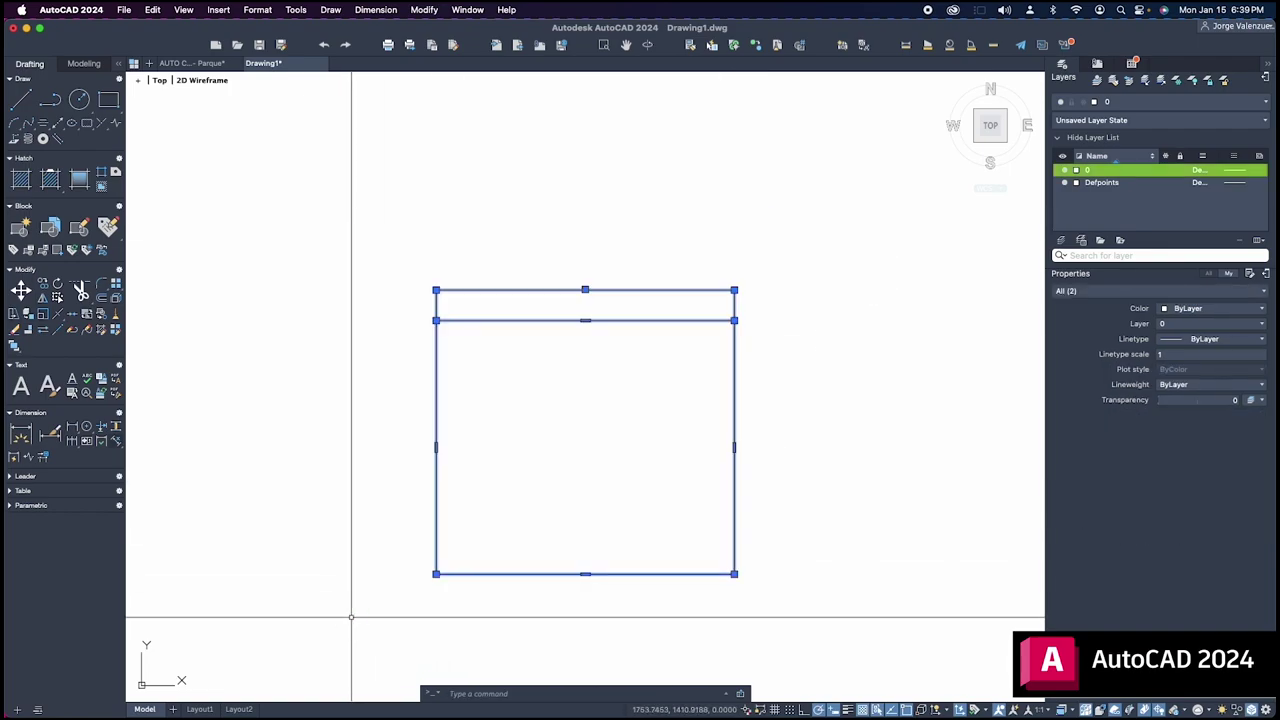
{"action": "key", "text": "Delete"}
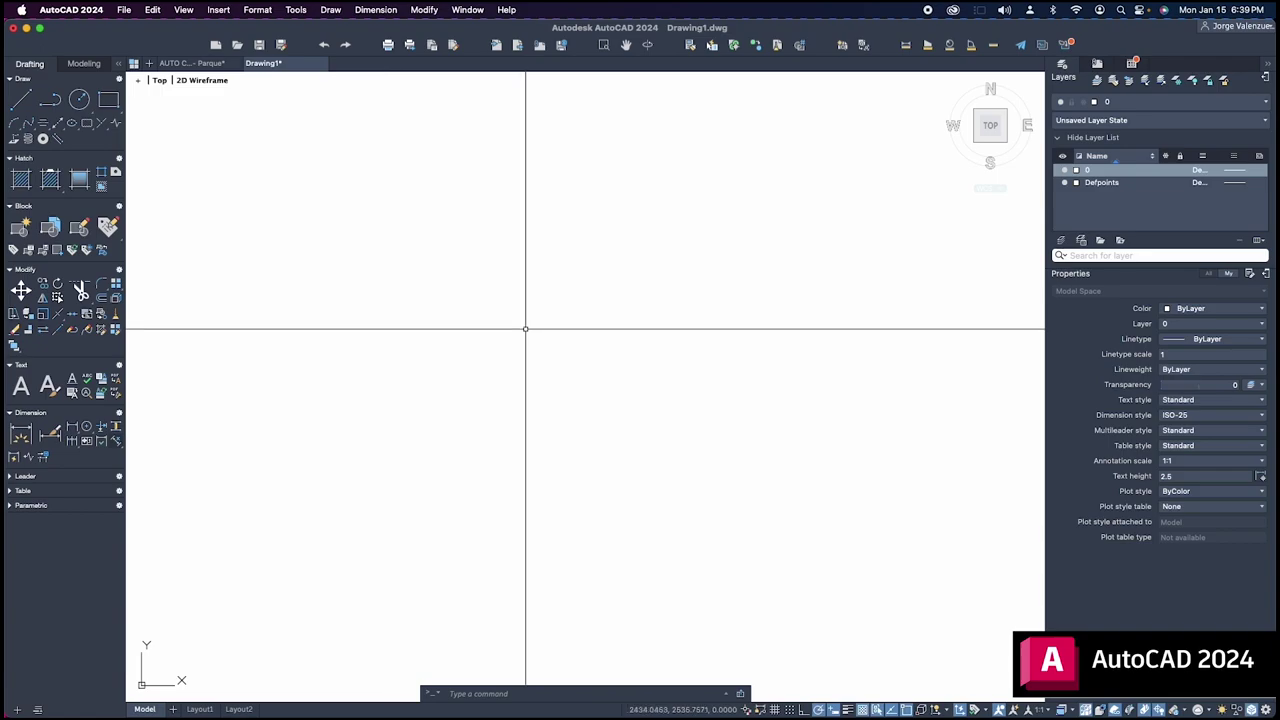
- In UNITS, choose Architectural lengths at 0'-0 1/16", Decimal Degrees angles and Feet insertion scale
{"action": "type", "text": "unit"}
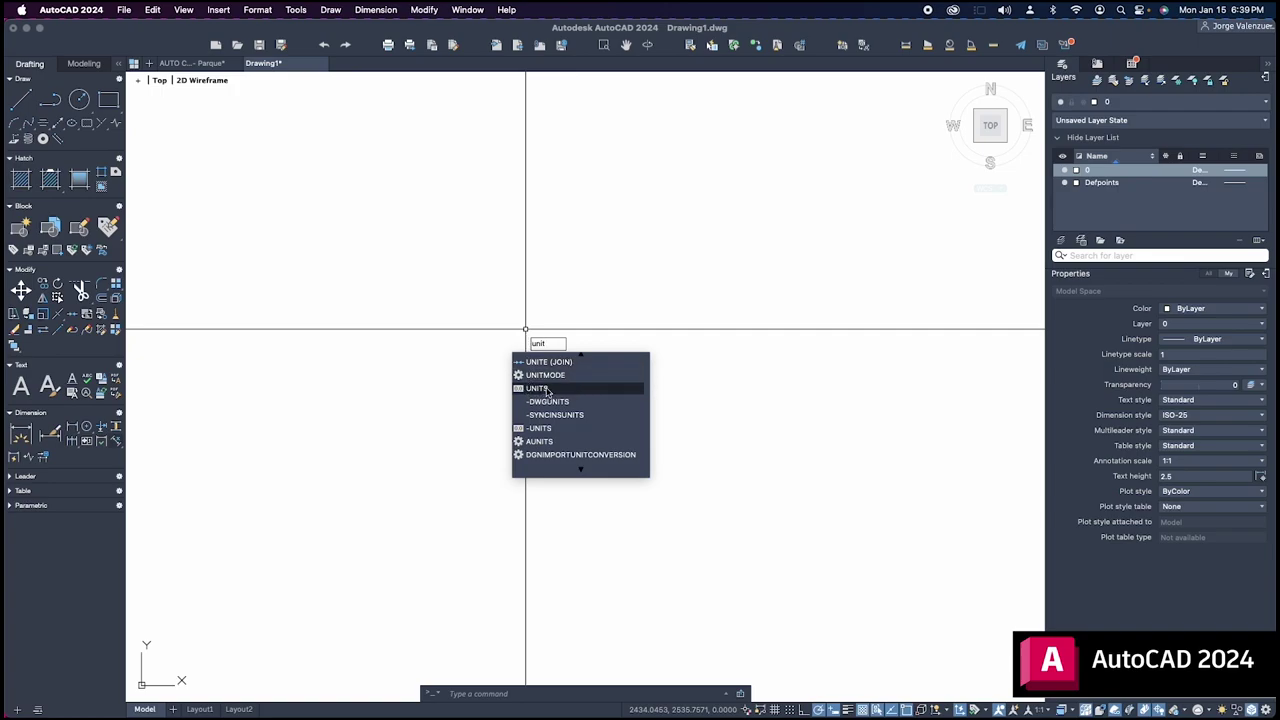
{"action": "left_click", "coordinate": [548, 391]}
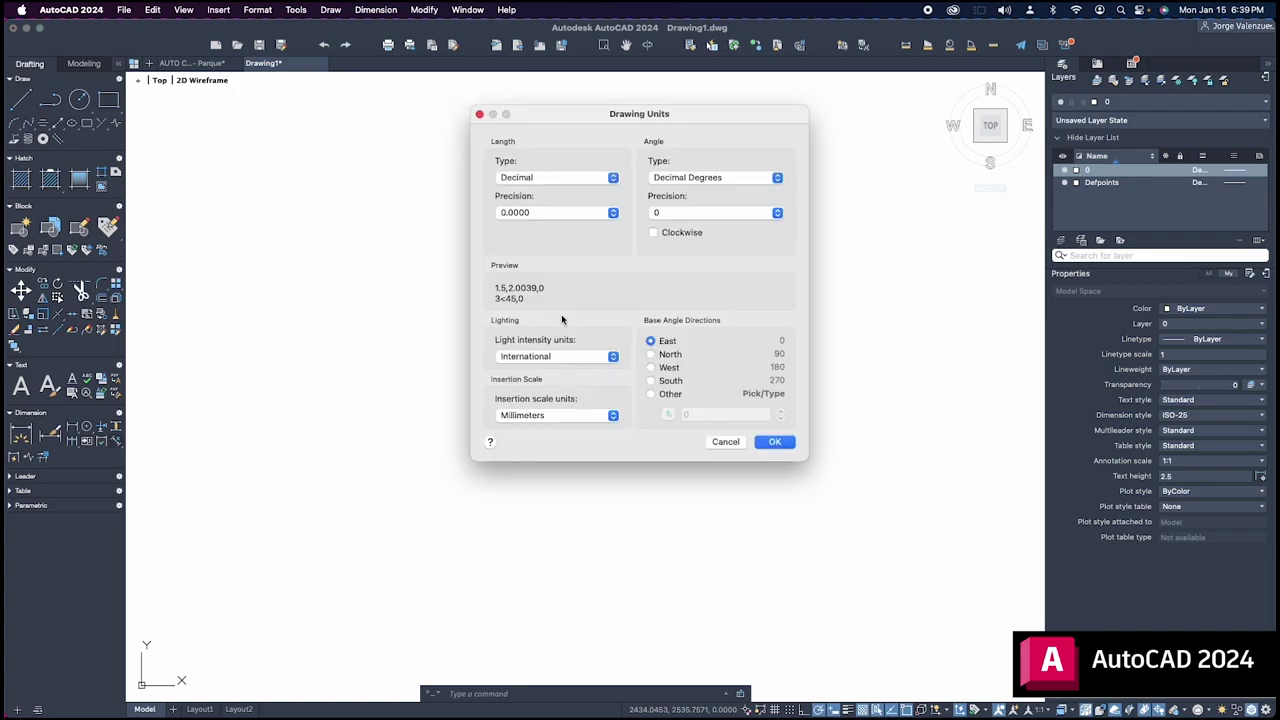
{"action": "left_click_drag", "start_coordinate": [651, 117], "coordinate": [572, 170]}
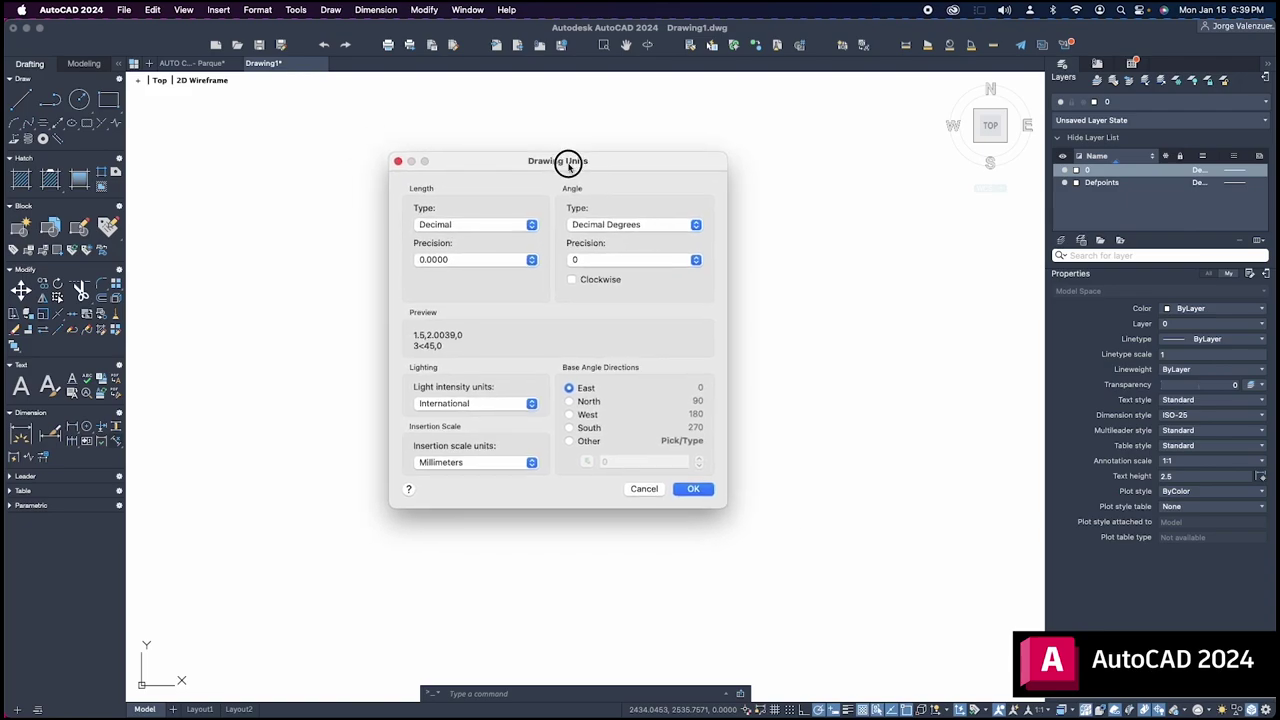
{"action": "left_click", "coordinate": [535, 232]}
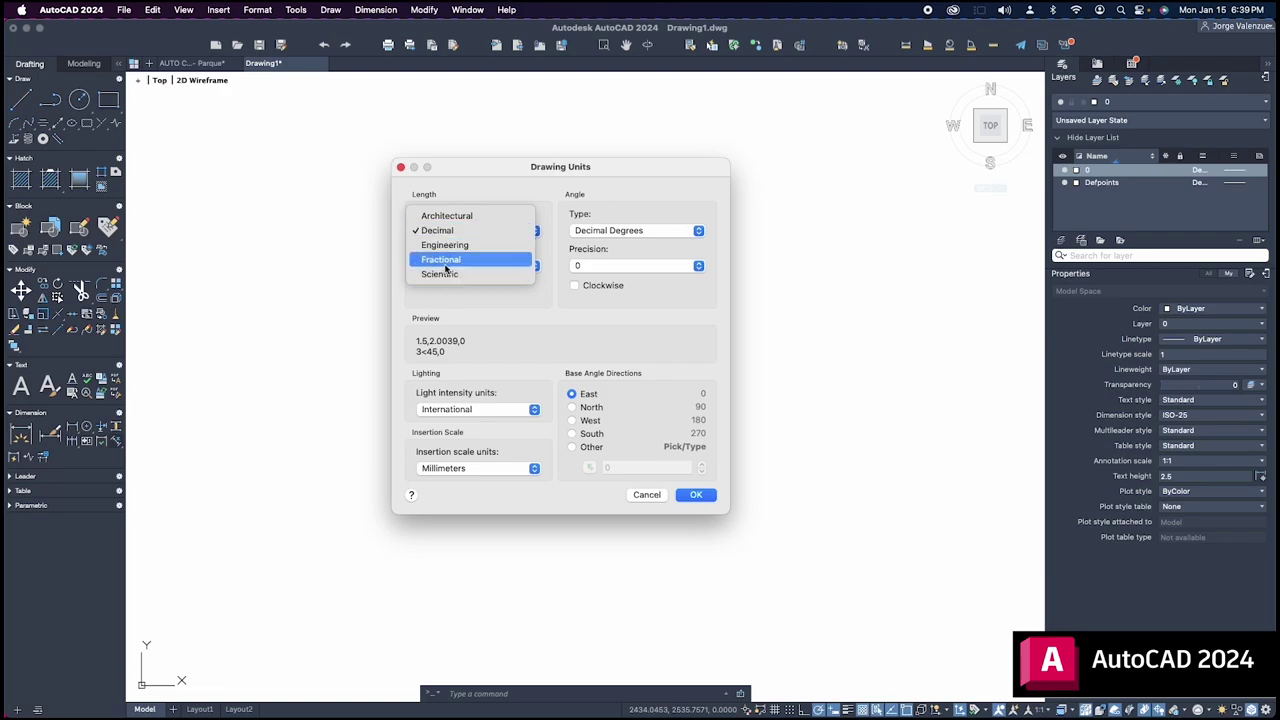
{"action": "left_click", "coordinate": [459, 216]}
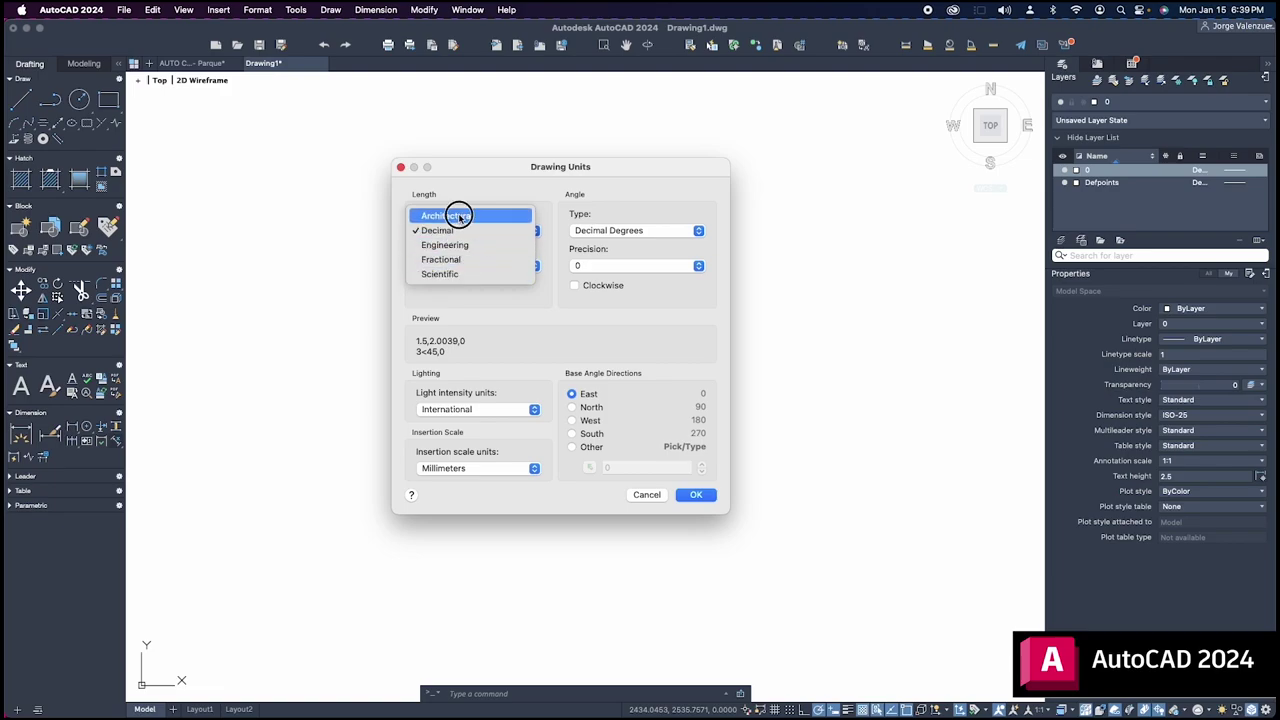
{"action": "left_click", "coordinate": [535, 265]}
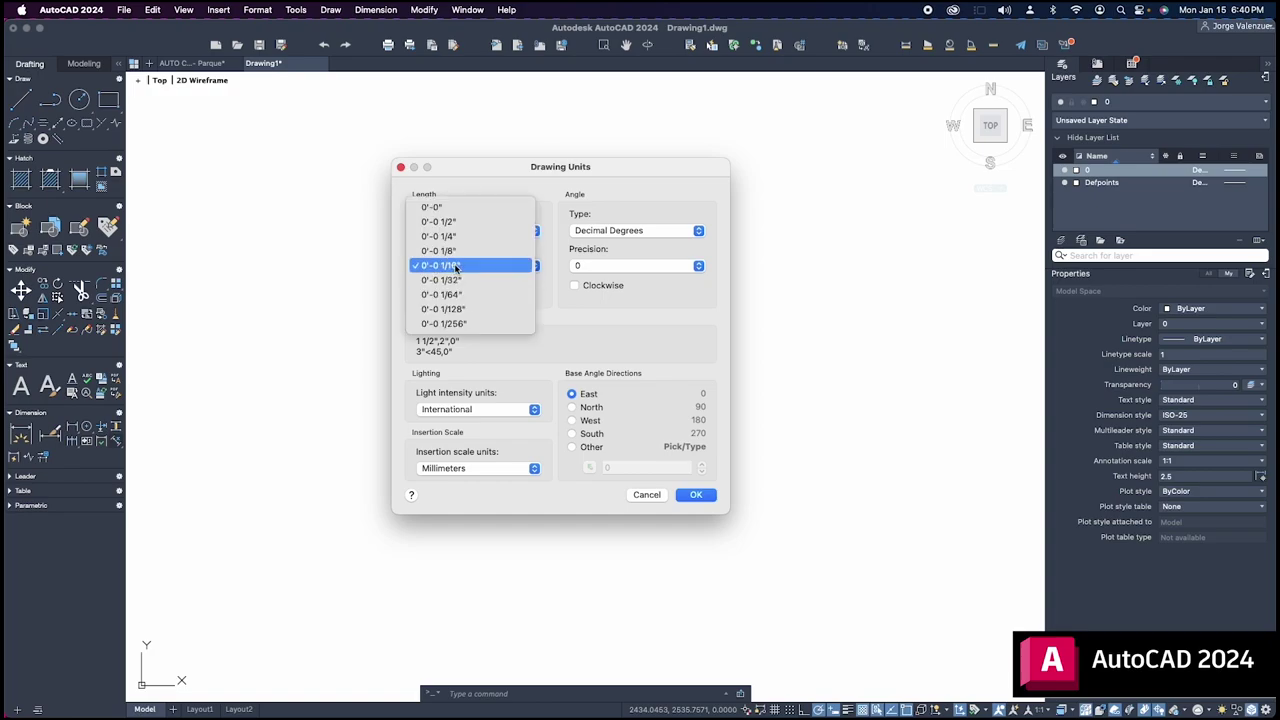
{"action": "left_click", "coordinate": [458, 266]}
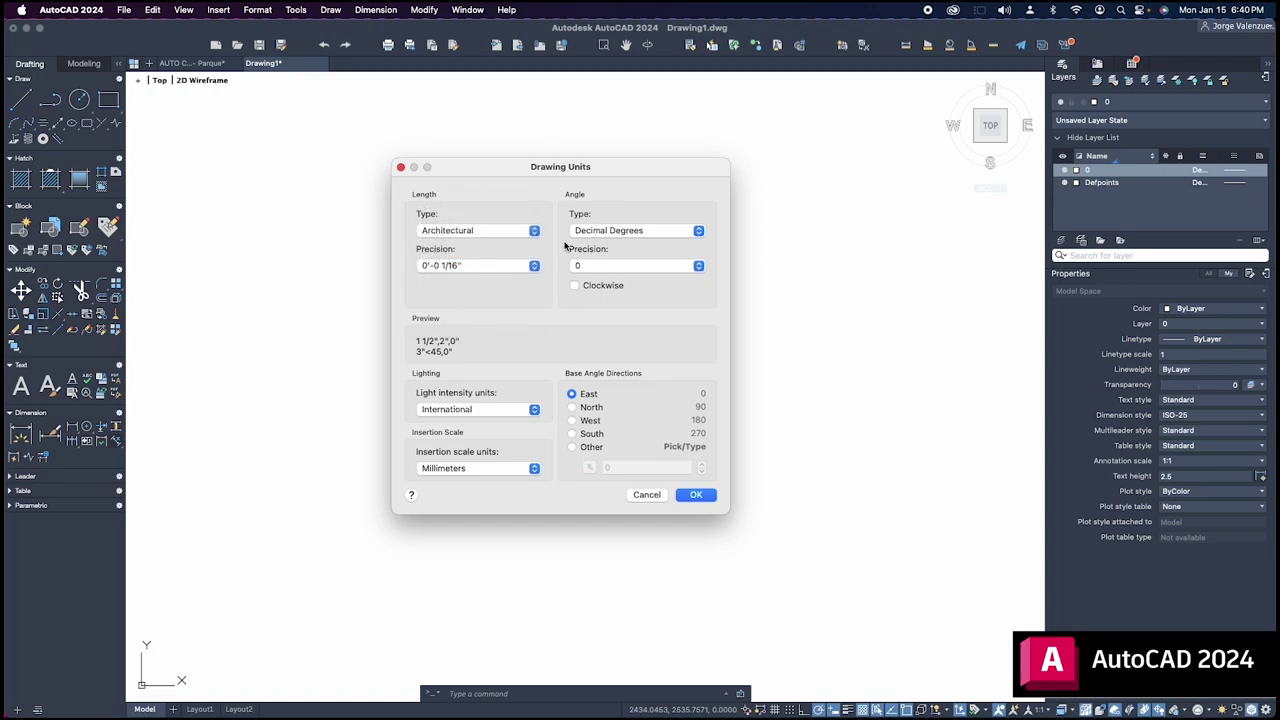
{"action": "left_click", "coordinate": [635, 232]}
{"action": "left_click", "coordinate": [635, 230]}
{"action": "left_click", "coordinate": [536, 411]}
{"action": "left_click", "coordinate": [487, 411]}
{"action": "left_click", "coordinate": [533, 469]}
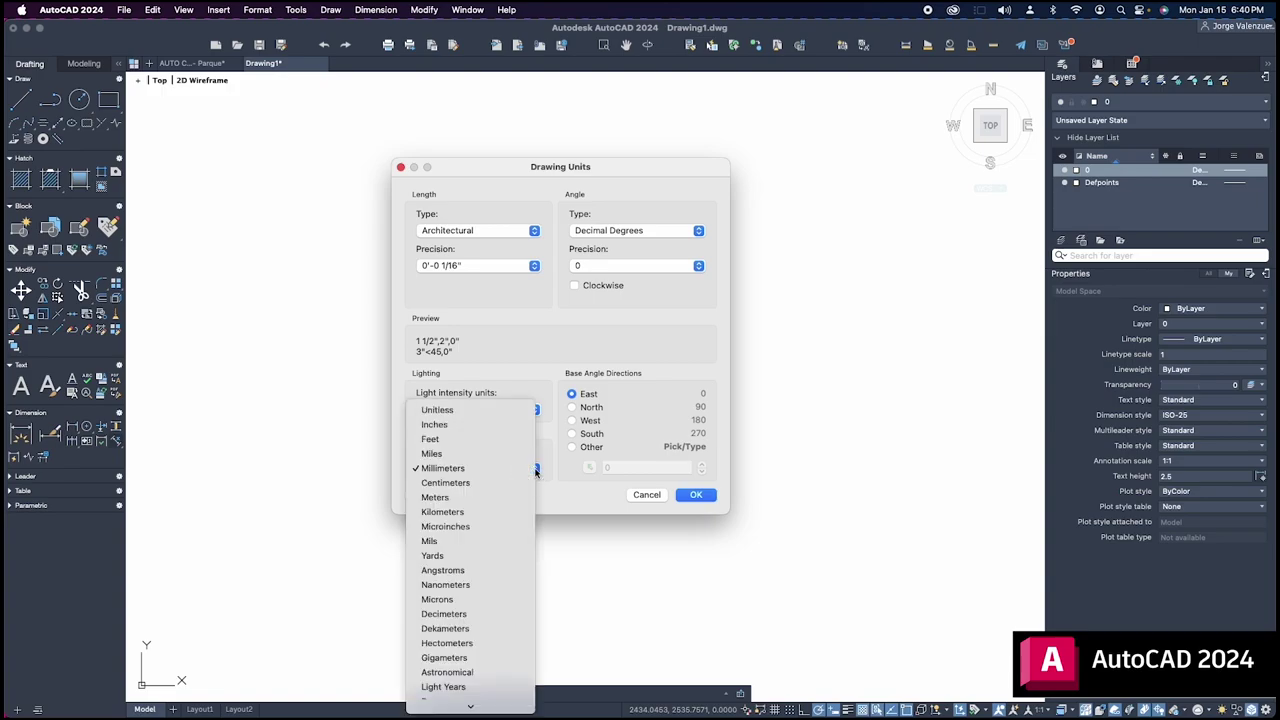
{"action": "left_click", "coordinate": [432, 444]}
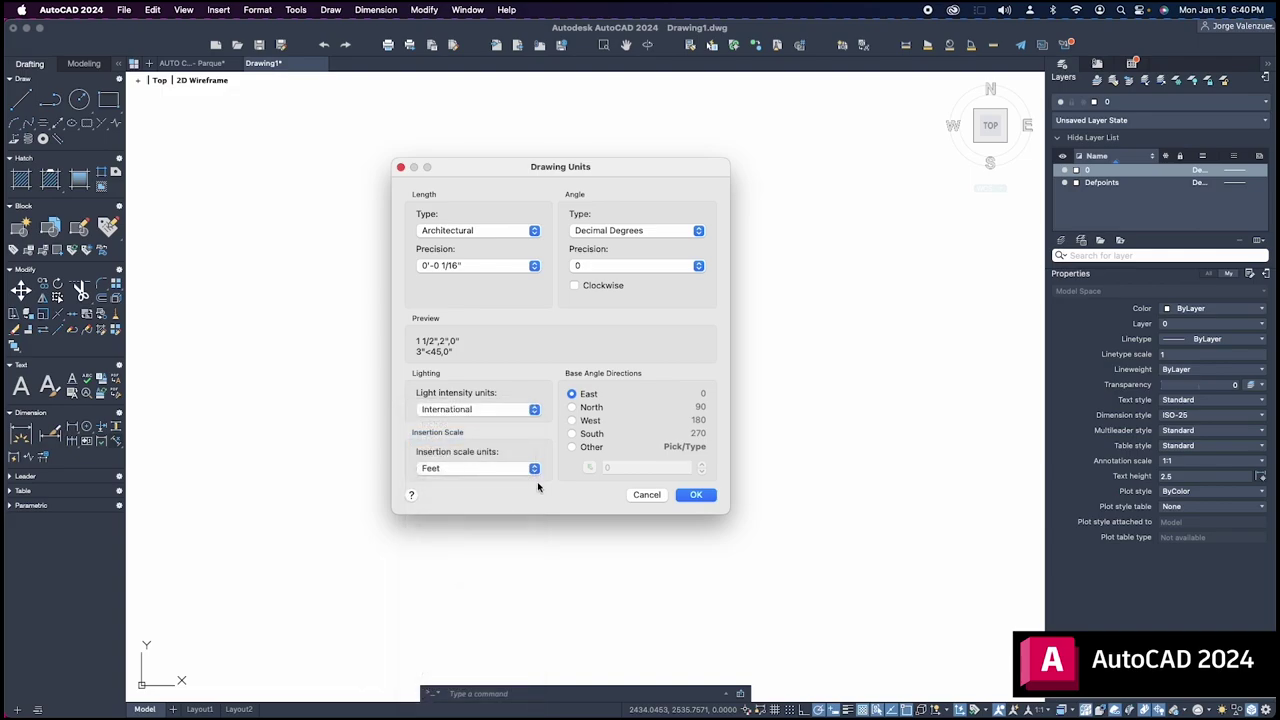
{"action": "left_click", "coordinate": [690, 495]}
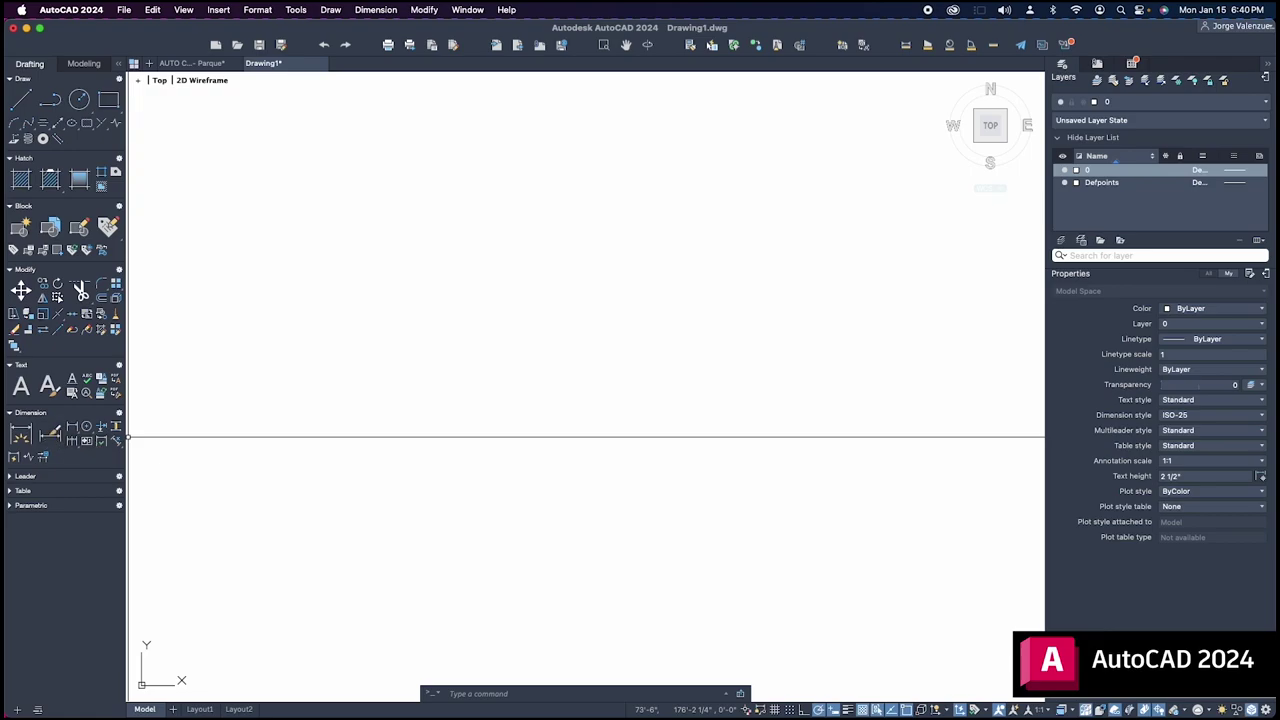
{"action": "type", "text": "dimsty"}
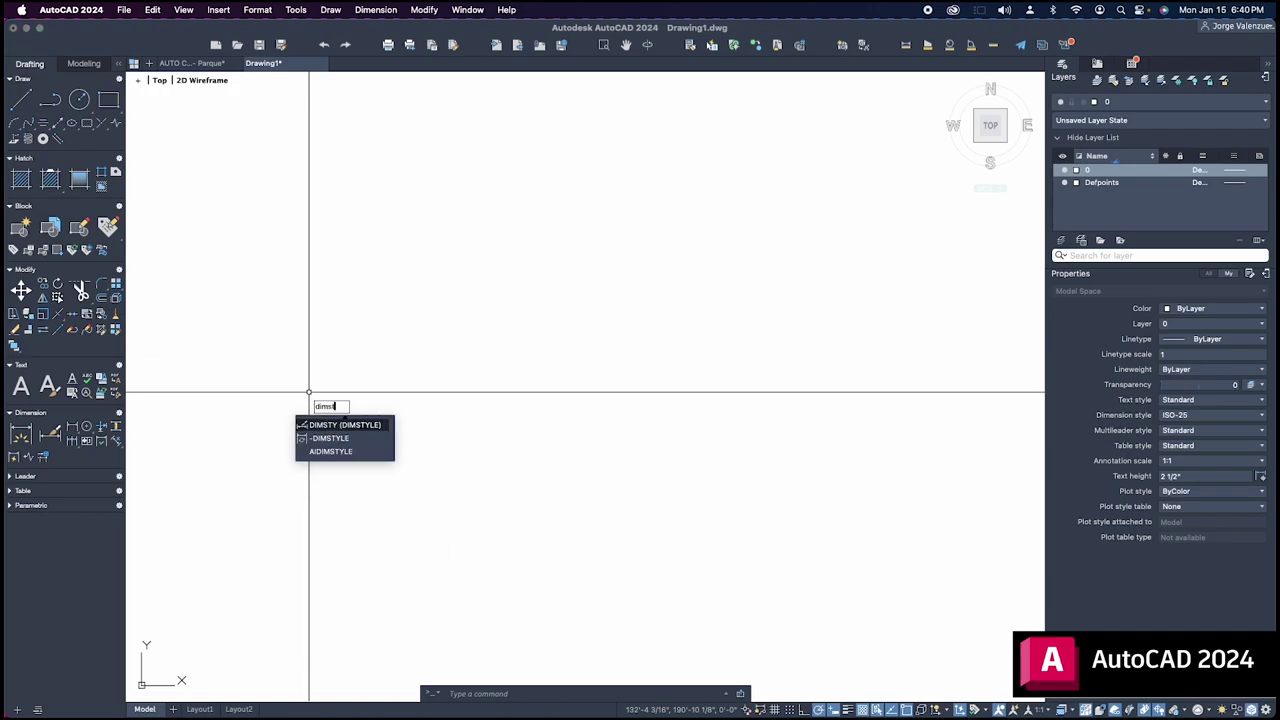
{"action": "type", "text": "le"}
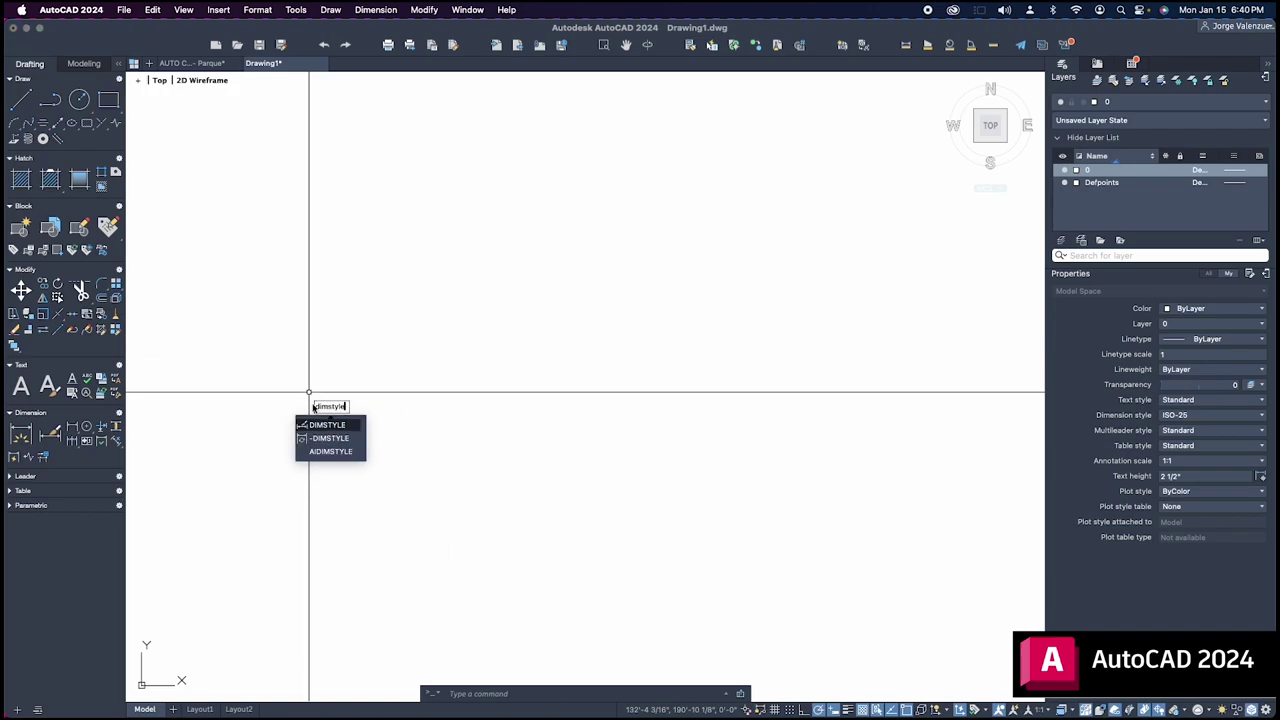
{"action": "key", "text": "Return"}
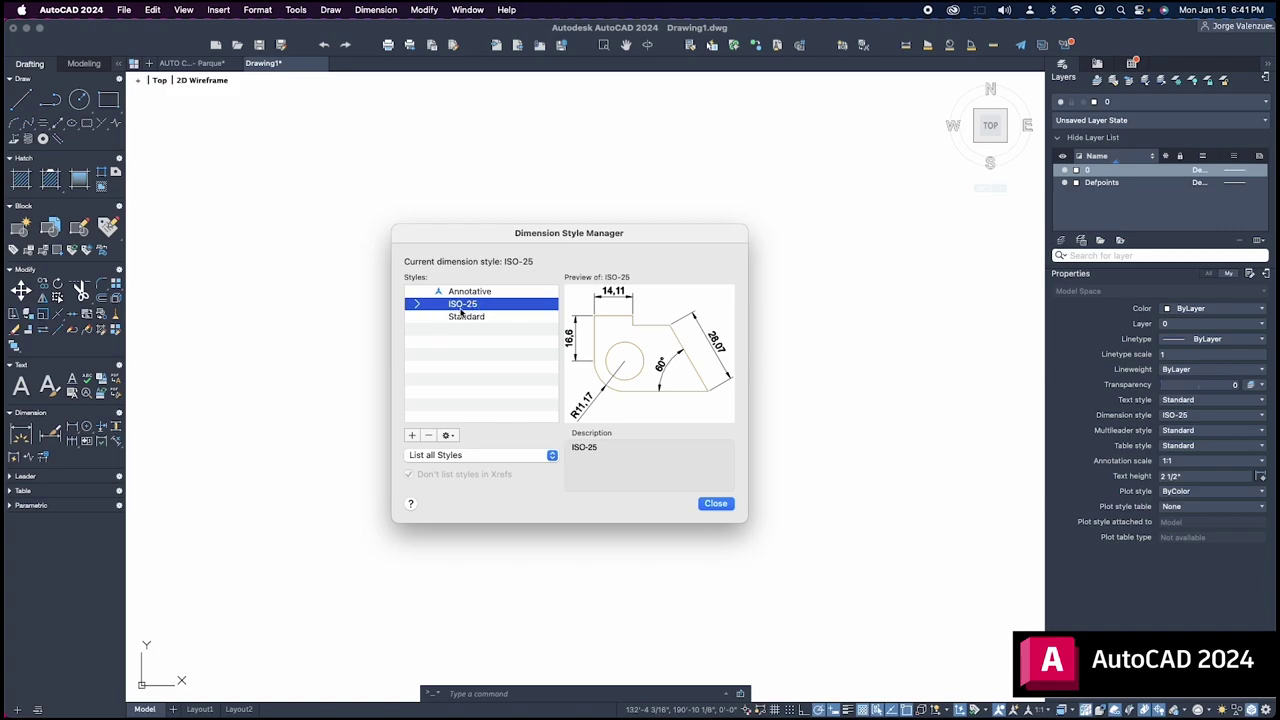
{"action": "left_click", "coordinate": [447, 435]}
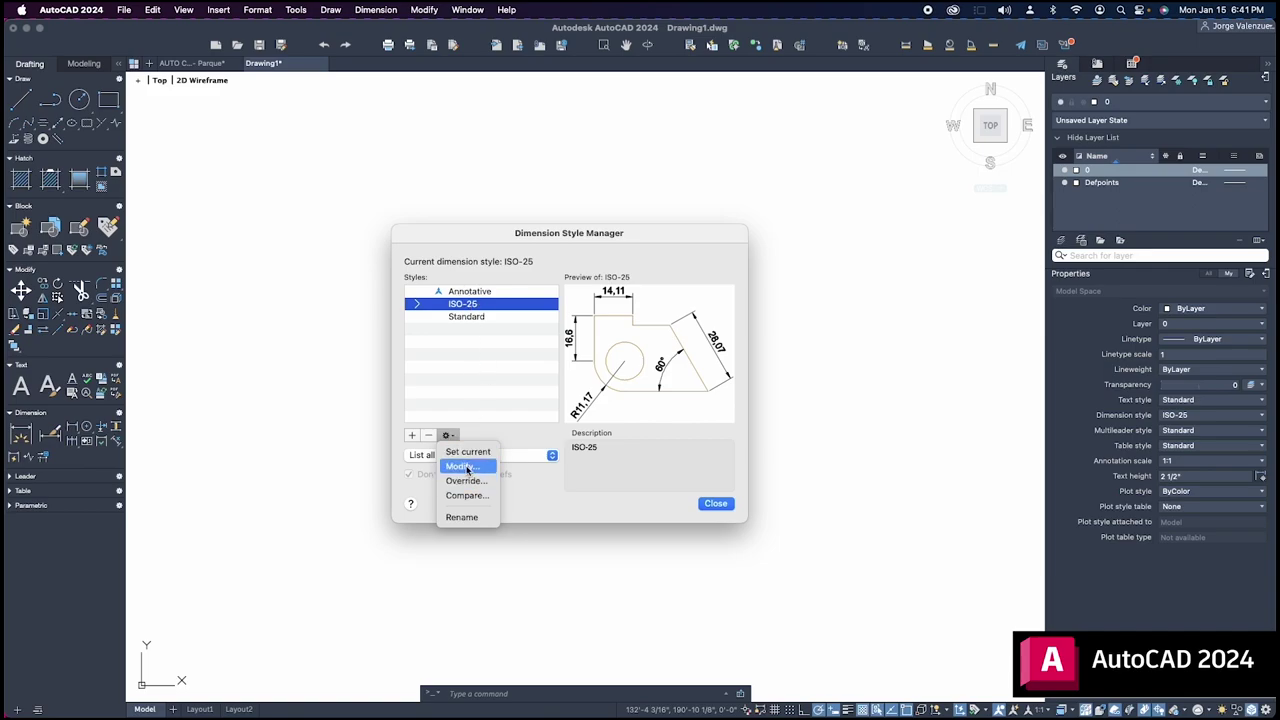
{"action": "left_click", "coordinate": [467, 467]}
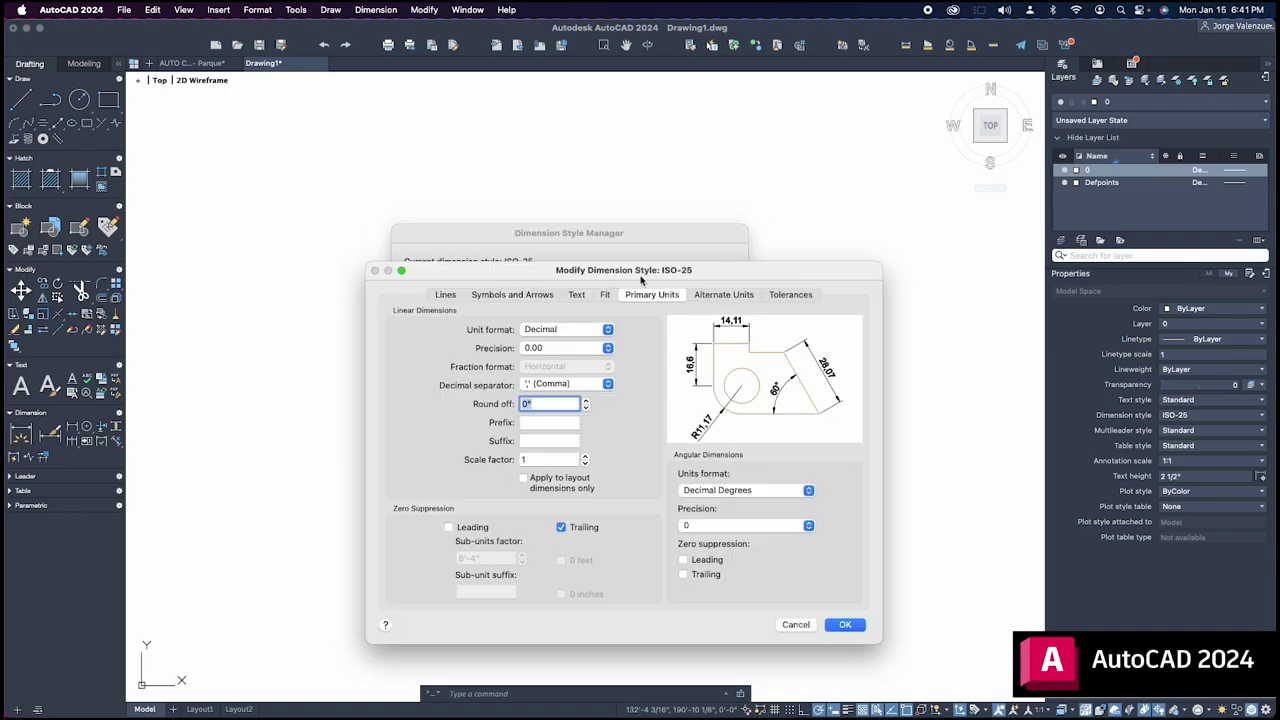
{"action": "left_click_drag", "start_coordinate": [641, 279], "coordinate": [572, 186]}
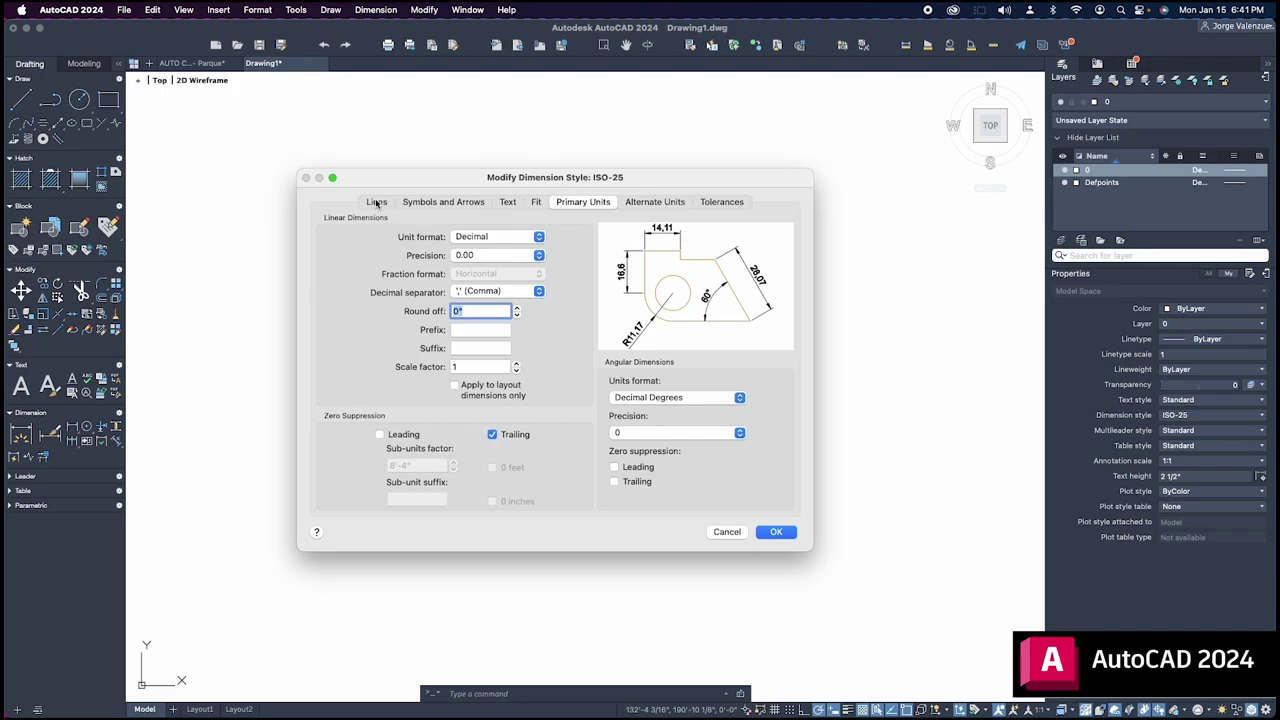
{"action": "left_click", "coordinate": [728, 533]}
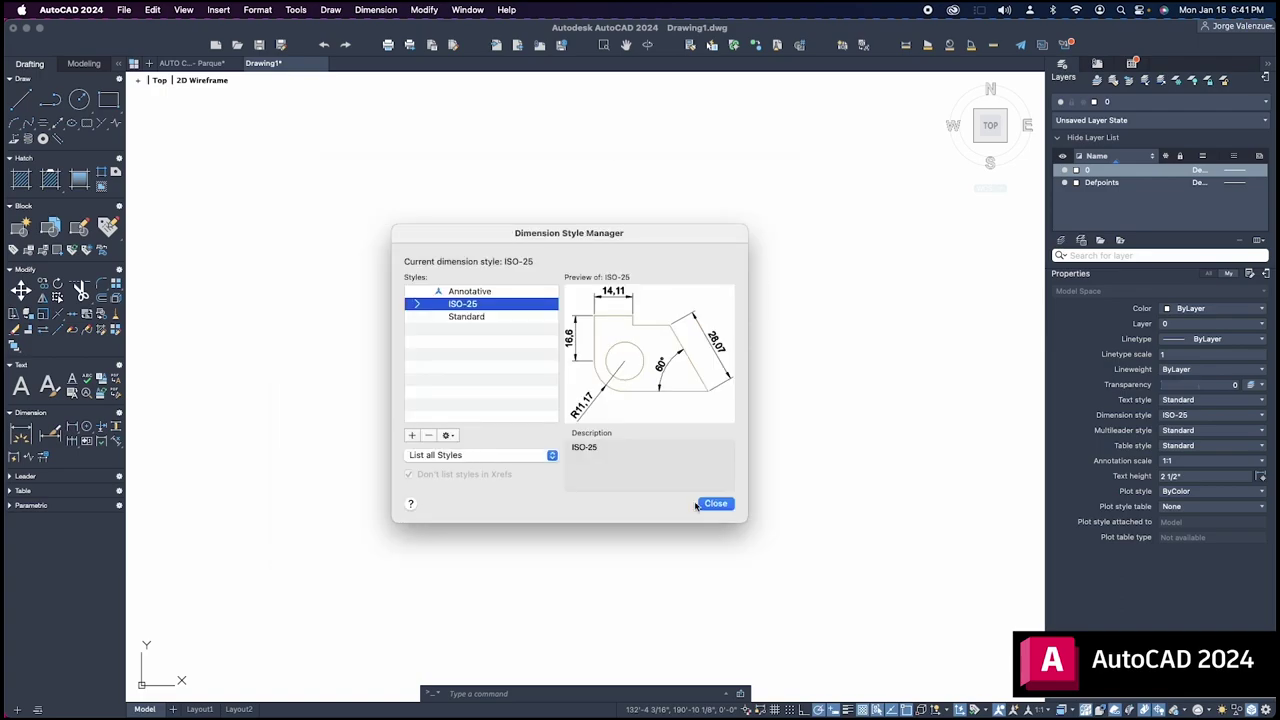
{"action": "left_click", "coordinate": [714, 504]}
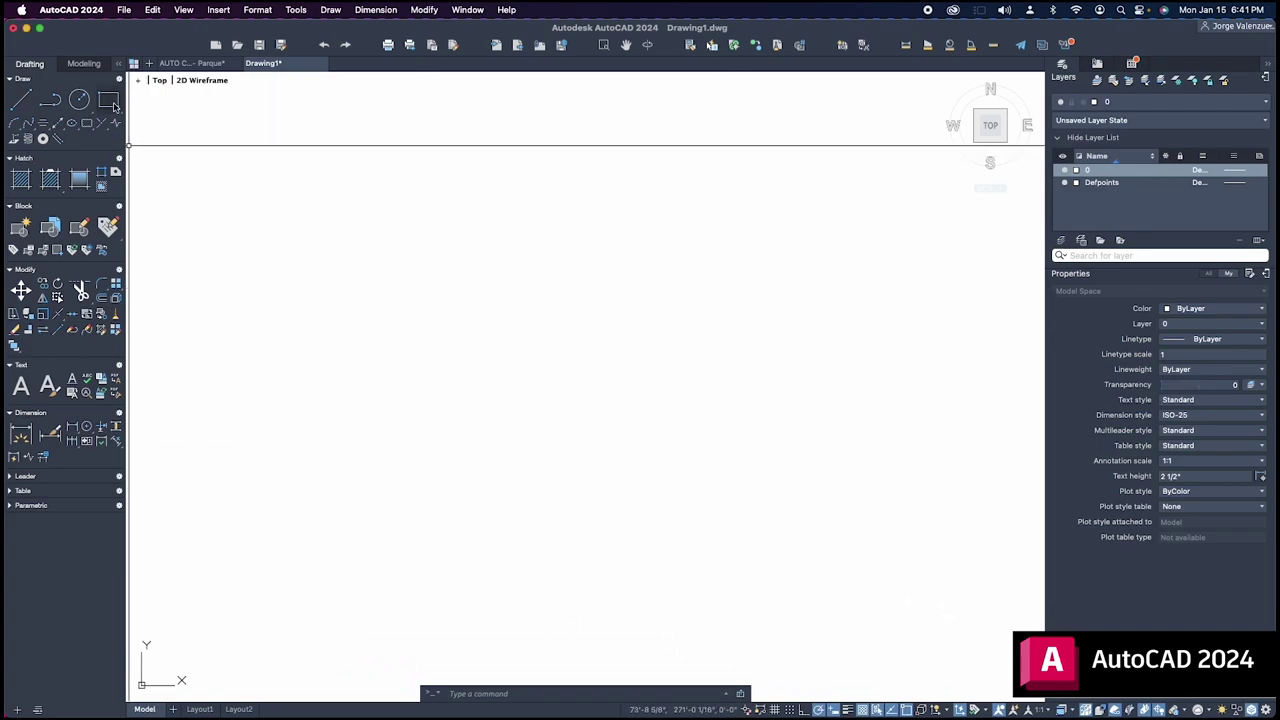
- Draw a rectangle by picking two opposite corners
{"action": "left_click", "coordinate": [108, 99]}
{"action": "left_click", "coordinate": [300, 243]}
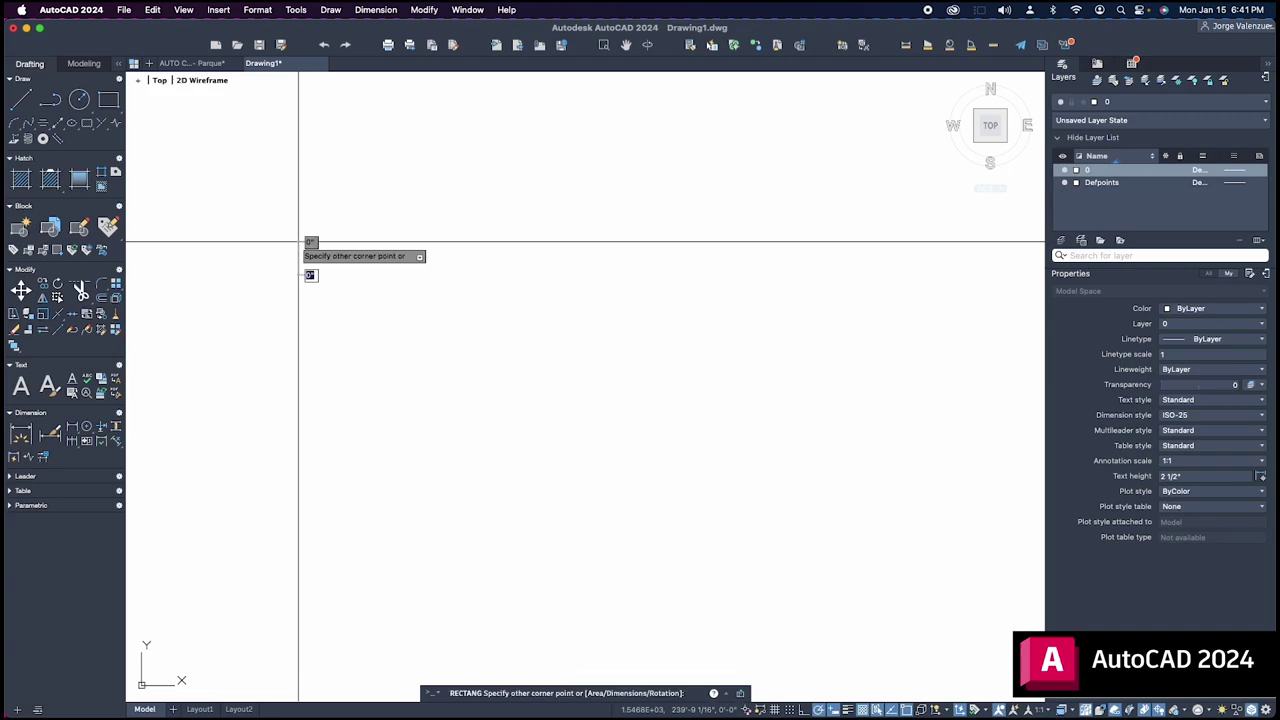
{"action": "left_click", "coordinate": [496, 452]}
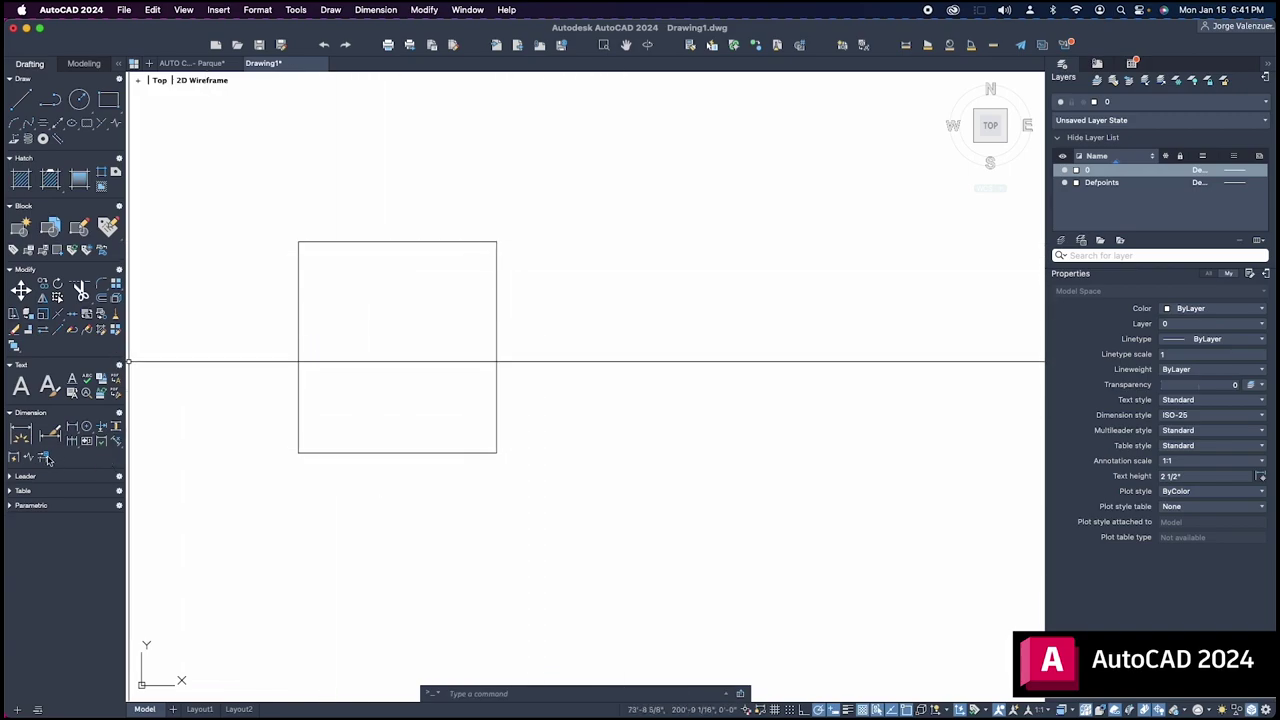
- Dimension the rectangle's top edge from corner to corner, placing the line above it
{"action": "left_click", "coordinate": [20, 435]}
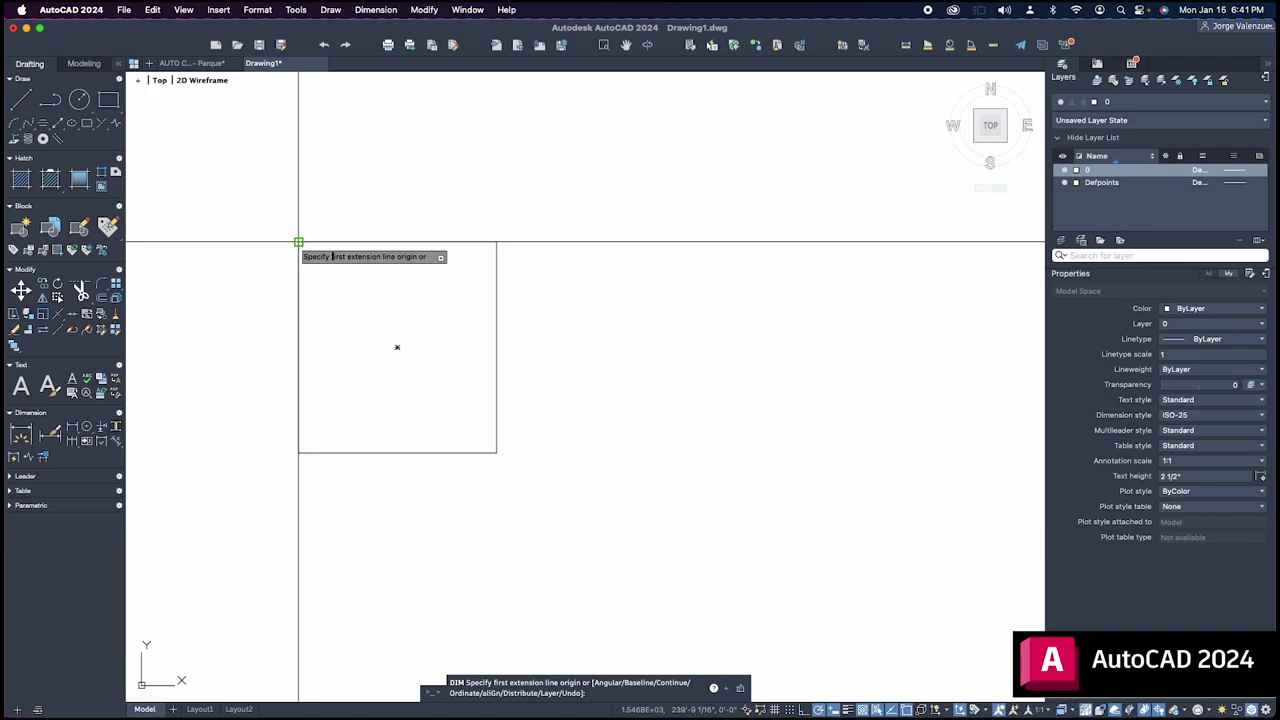
{"action": "left_click", "coordinate": [300, 242]}
{"action": "left_click", "coordinate": [496, 242]}
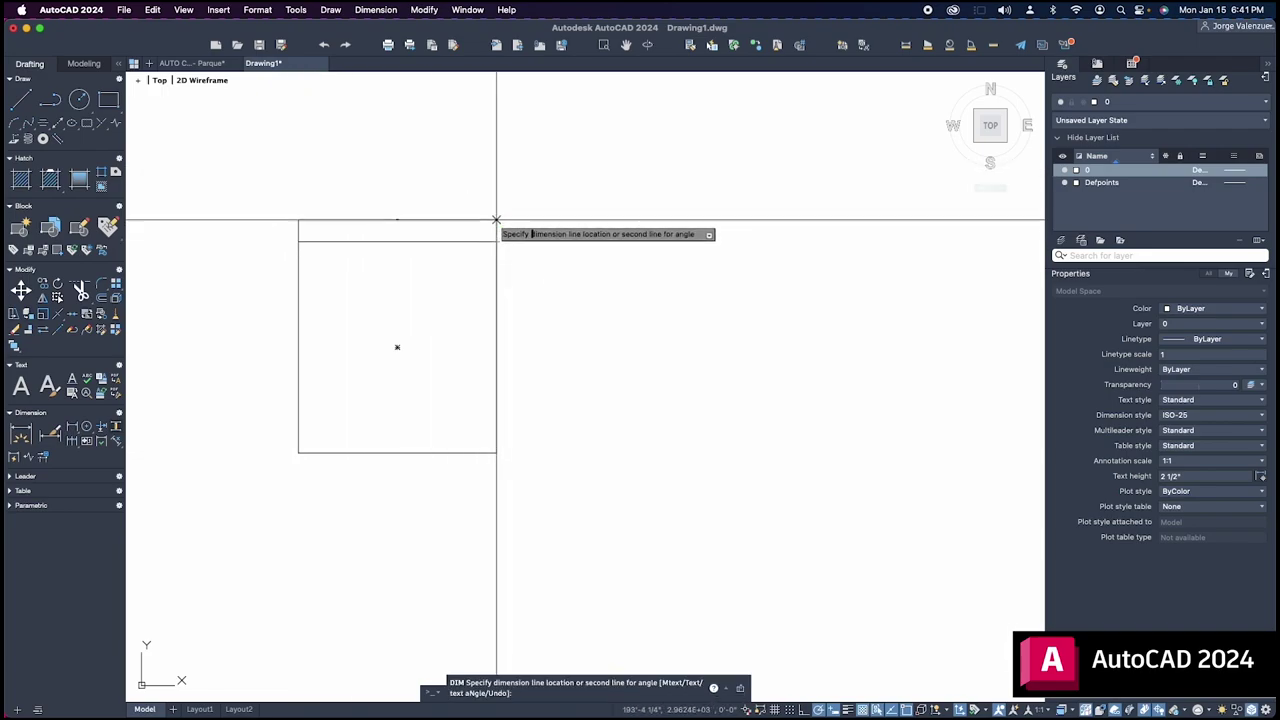
{"action": "left_click", "coordinate": [397, 209]}
{"action": "scroll", "coordinate": [402, 214], "scroll_direction": "up", "scroll_amount": 5}
{"action": "scroll", "coordinate": [348, 209], "scroll_direction": "up", "scroll_amount": 4}
{"action": "scroll", "coordinate": [323, 209], "scroll_direction": "up", "scroll_amount": 3}
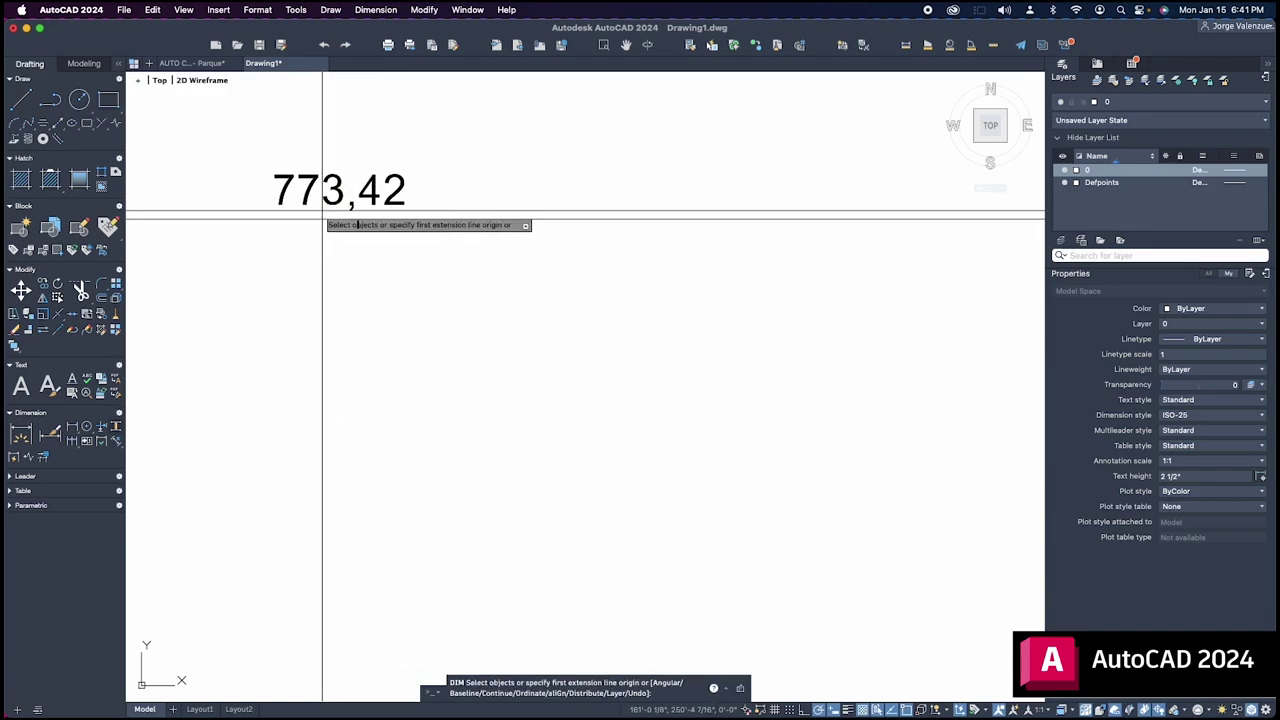
{"action": "scroll", "coordinate": [320, 206], "scroll_direction": "down", "scroll_amount": 5}
{"action": "scroll", "coordinate": [322, 212], "scroll_direction": "down", "scroll_amount": 5}
{"action": "scroll", "coordinate": [322, 212], "scroll_direction": "down", "scroll_amount": 5}
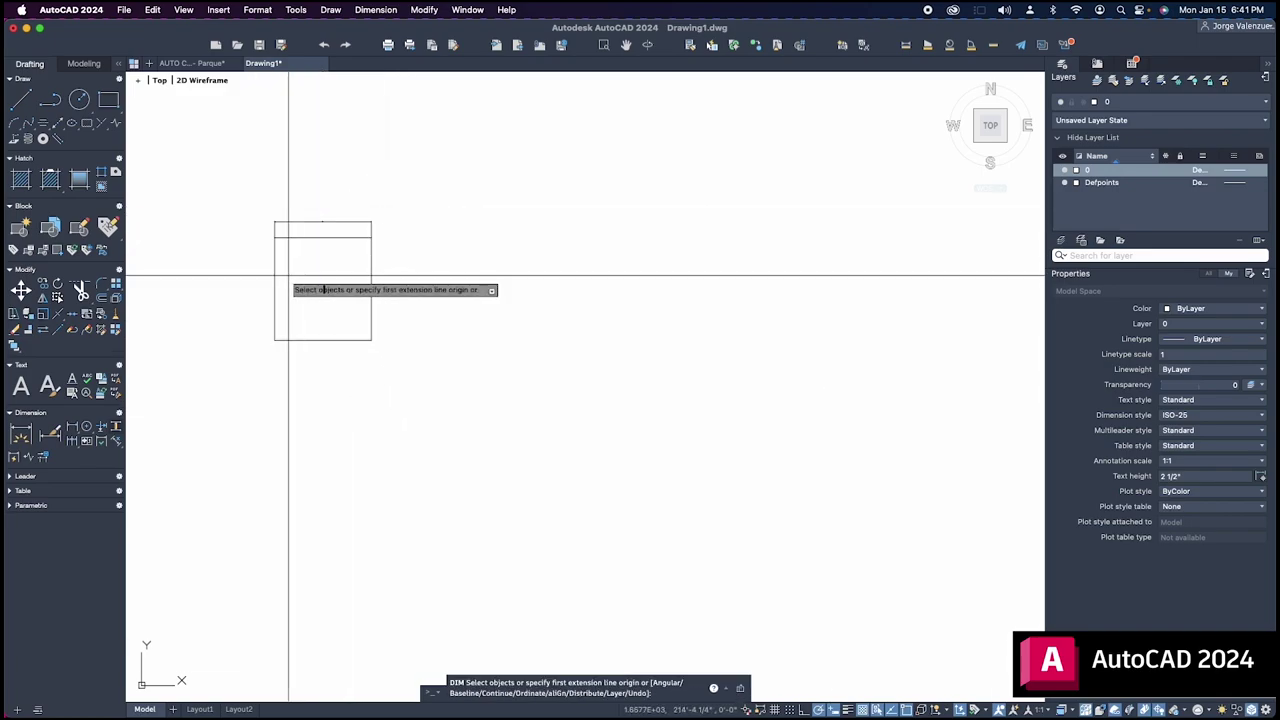
{"action": "scroll", "coordinate": [291, 280], "scroll_direction": "up", "scroll_amount": 4}
{"action": "scroll", "coordinate": [420, 190], "scroll_direction": "down", "scroll_amount": 3}
{"action": "scroll", "coordinate": [486, 167], "scroll_direction": "up", "scroll_amount": 2}
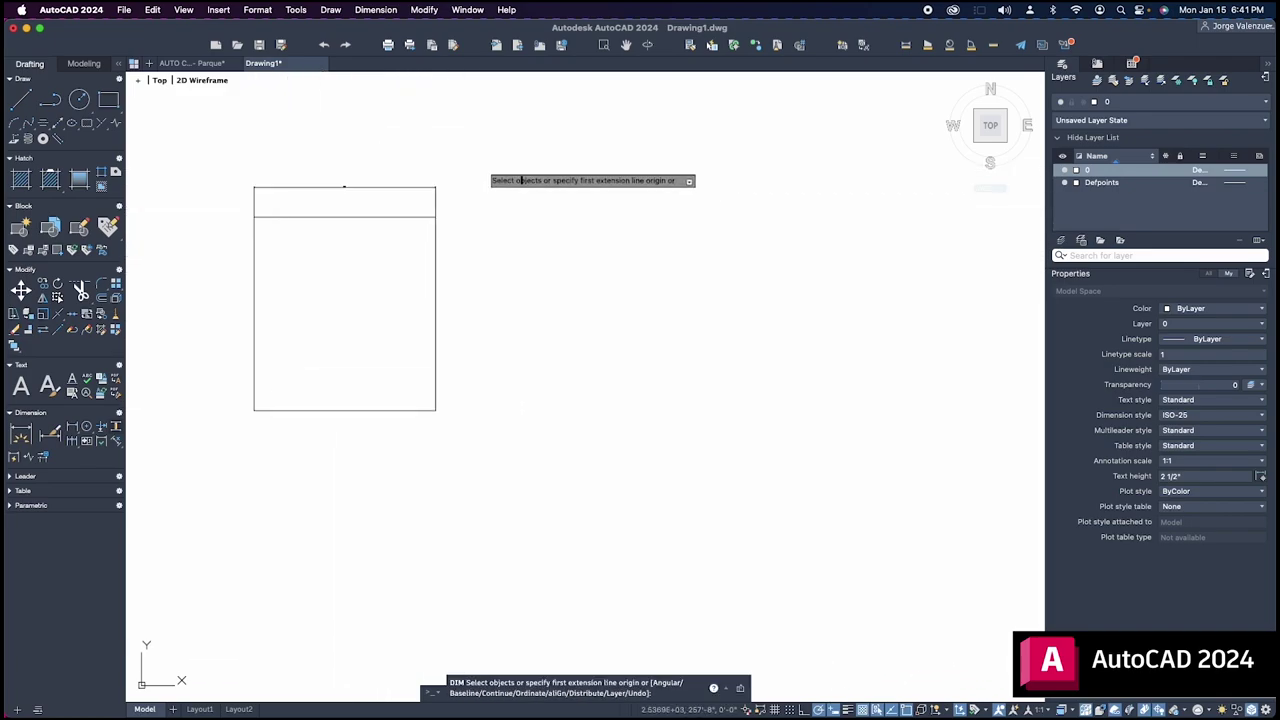
{"action": "scroll", "coordinate": [486, 167], "scroll_direction": "up", "scroll_amount": 2}
{"action": "scroll", "coordinate": [486, 167], "scroll_direction": "down", "scroll_amount": 1}
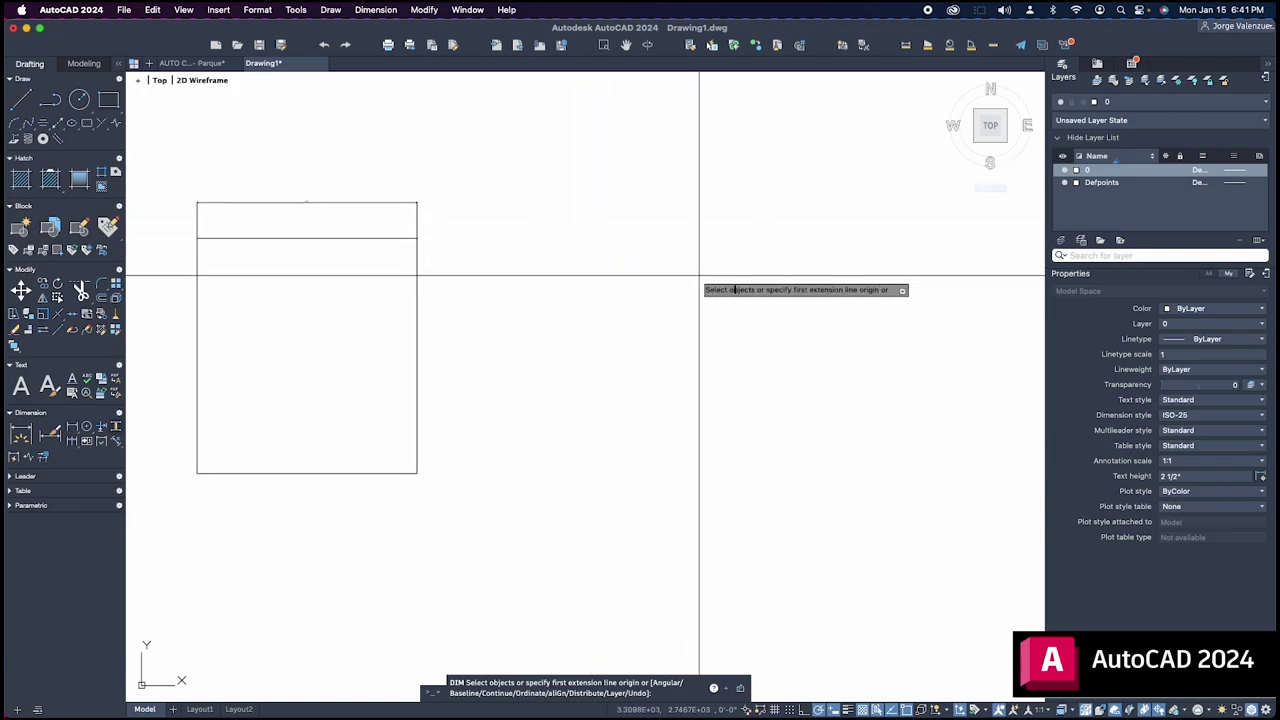
{"action": "type", "text": "v"}
{"action": "key", "text": "Escape"}
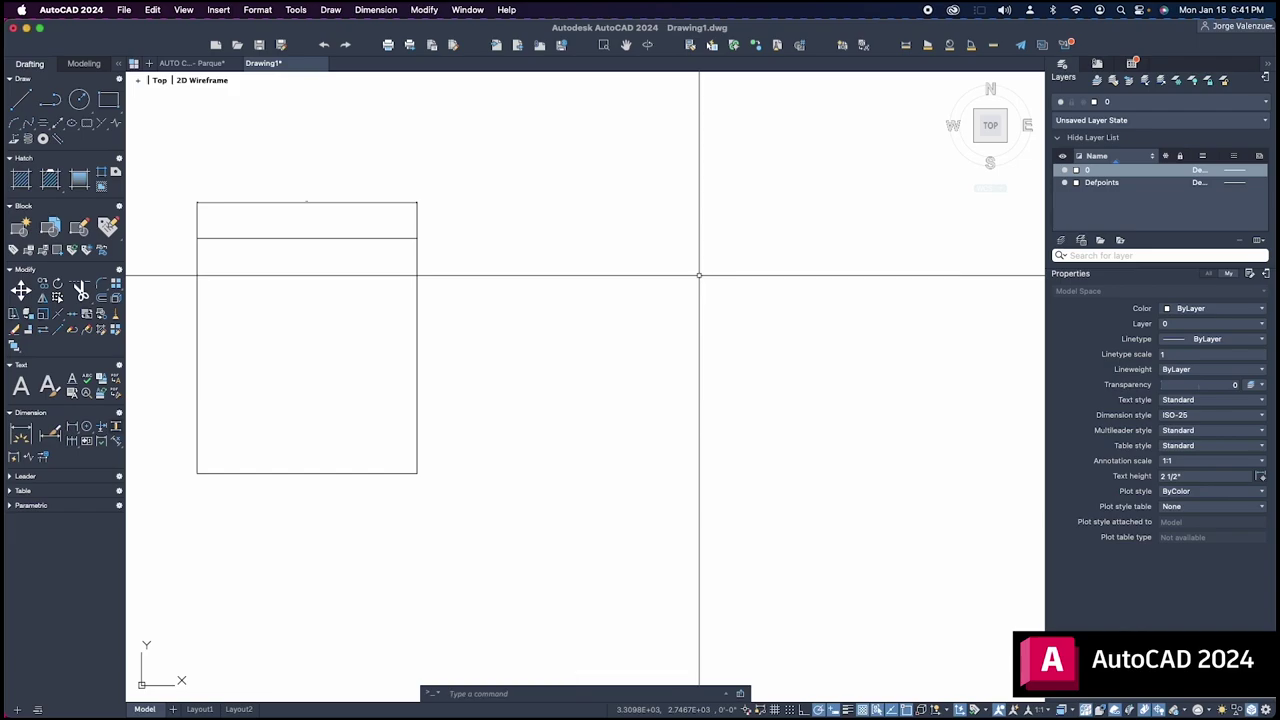
{"action": "type", "text": "dimstyle"}
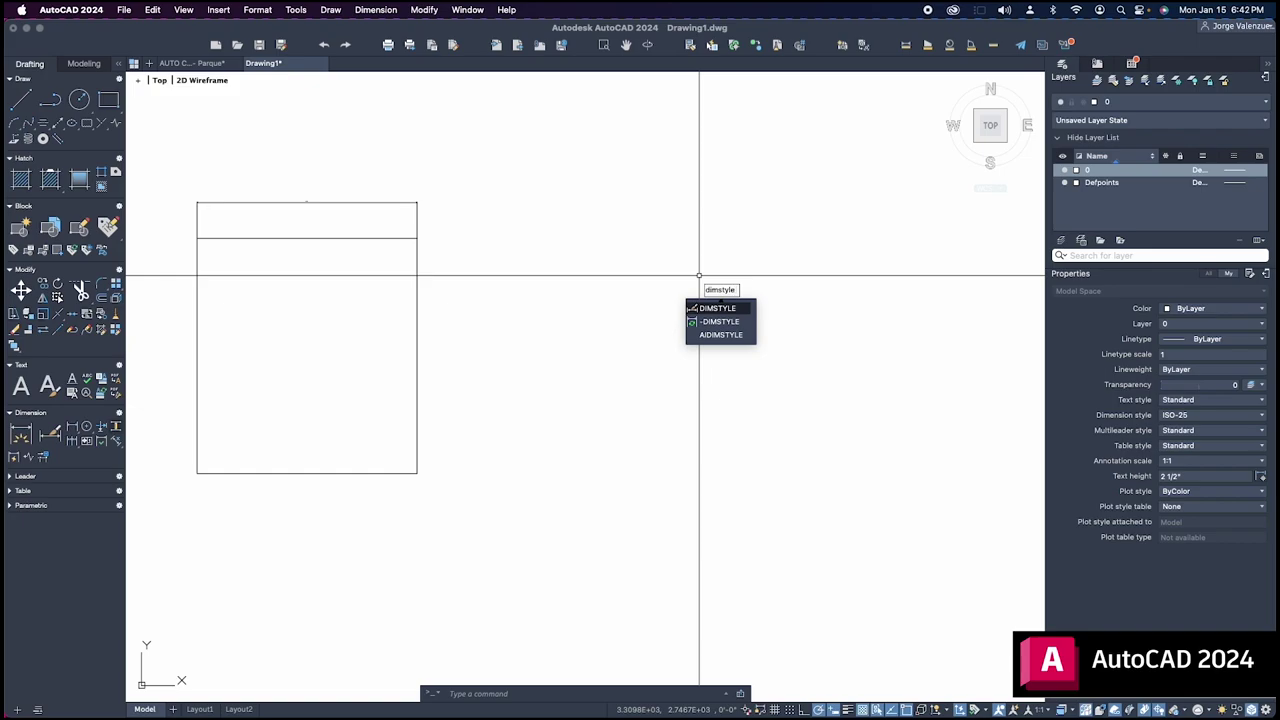
- Open the Dimension Style Manager and start modifying the ISO-25 style
{"action": "key", "text": "Return"}
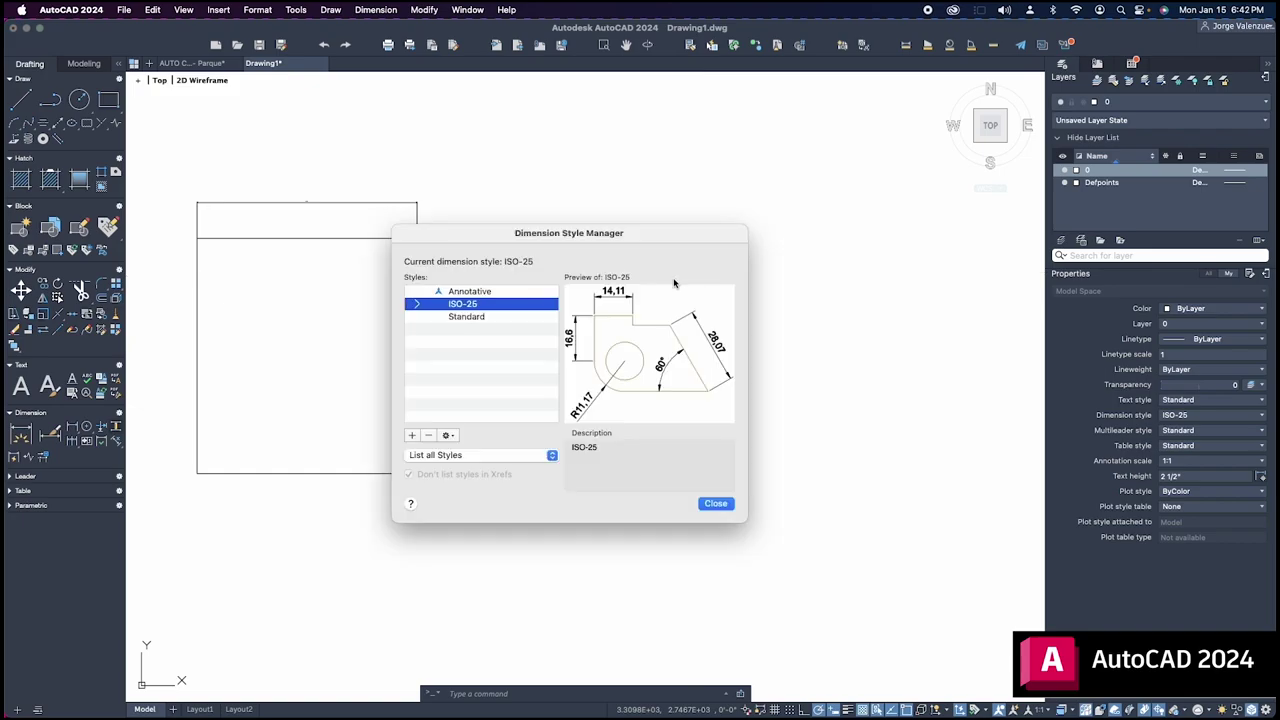
{"action": "left_click_drag", "start_coordinate": [588, 235], "coordinate": [657, 204]}
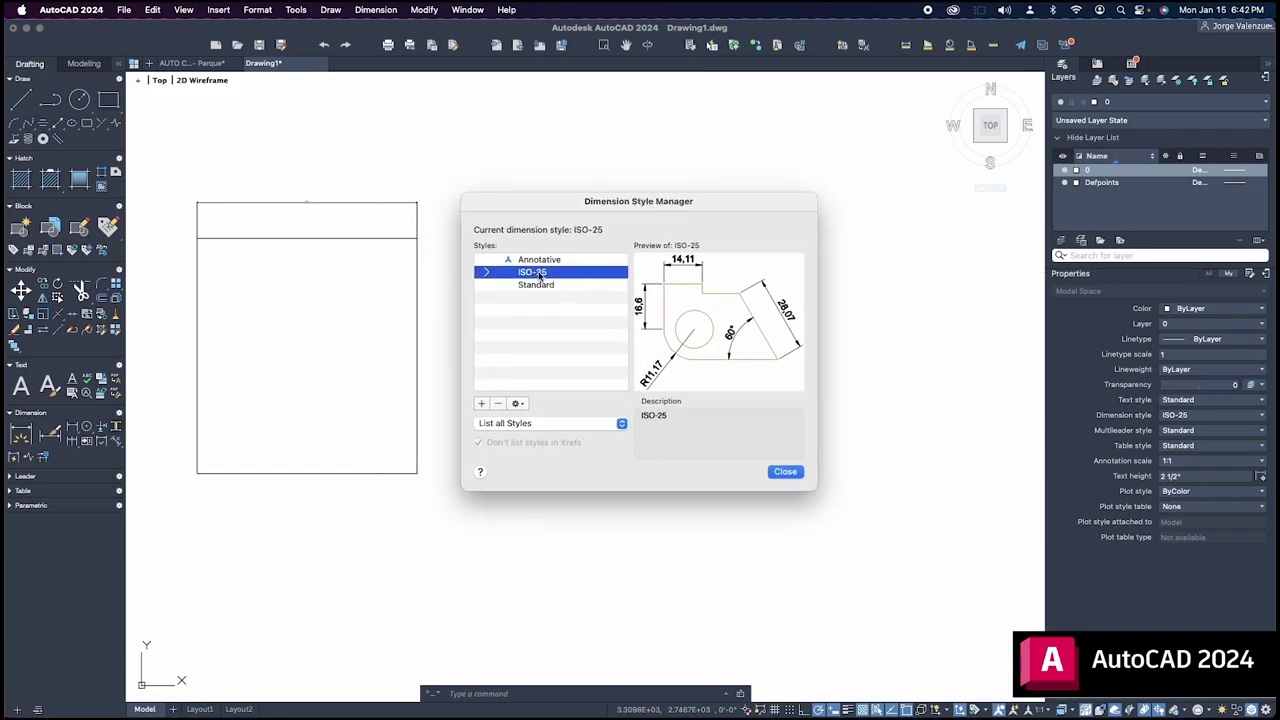
{"action": "left_click", "coordinate": [516, 403]}
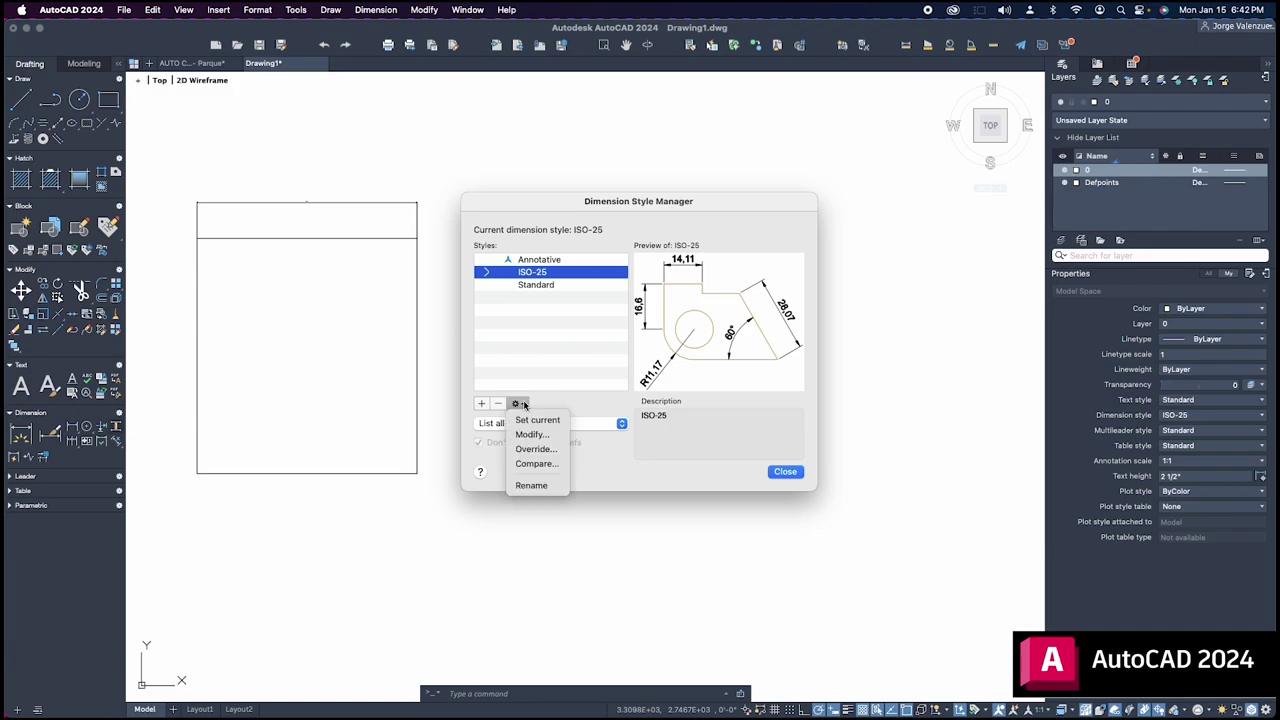
{"action": "left_click", "coordinate": [524, 436]}
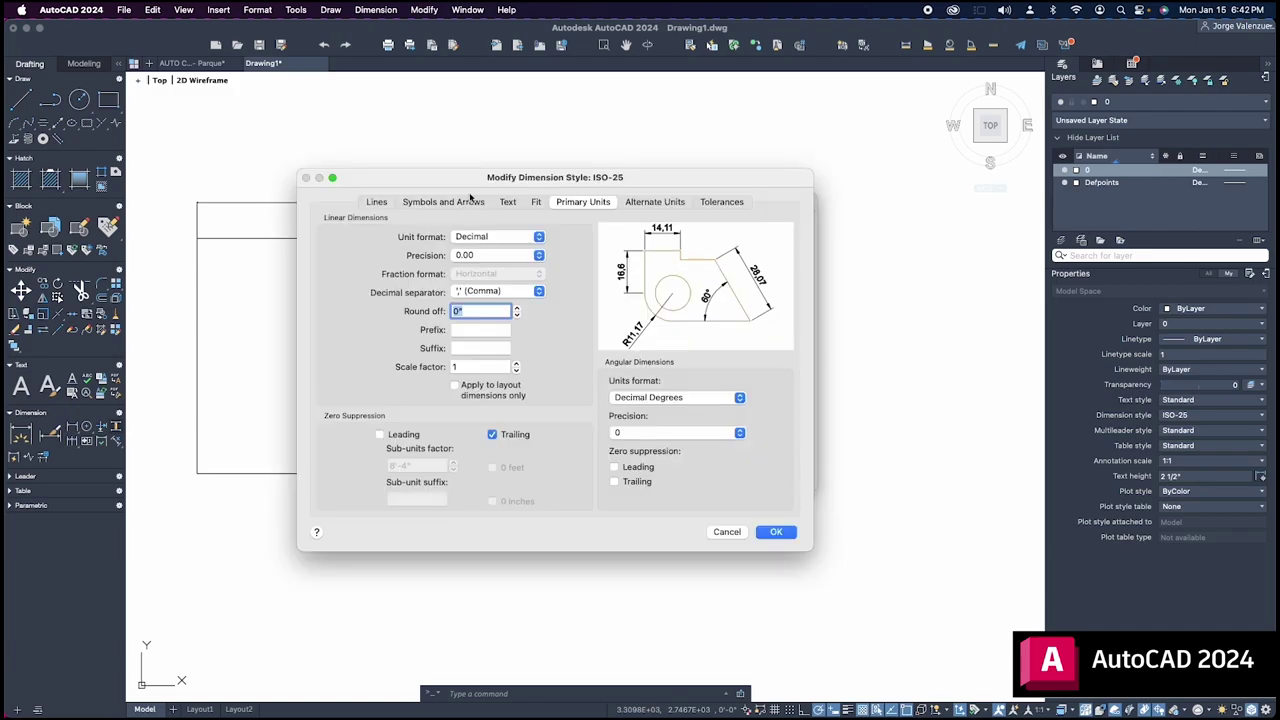
{"action": "left_click_drag", "start_coordinate": [483, 177], "coordinate": [631, 171]}
- On the Lines tab, keep dimension line colour and linetype as ByBlock
{"action": "left_click", "coordinate": [525, 195]}
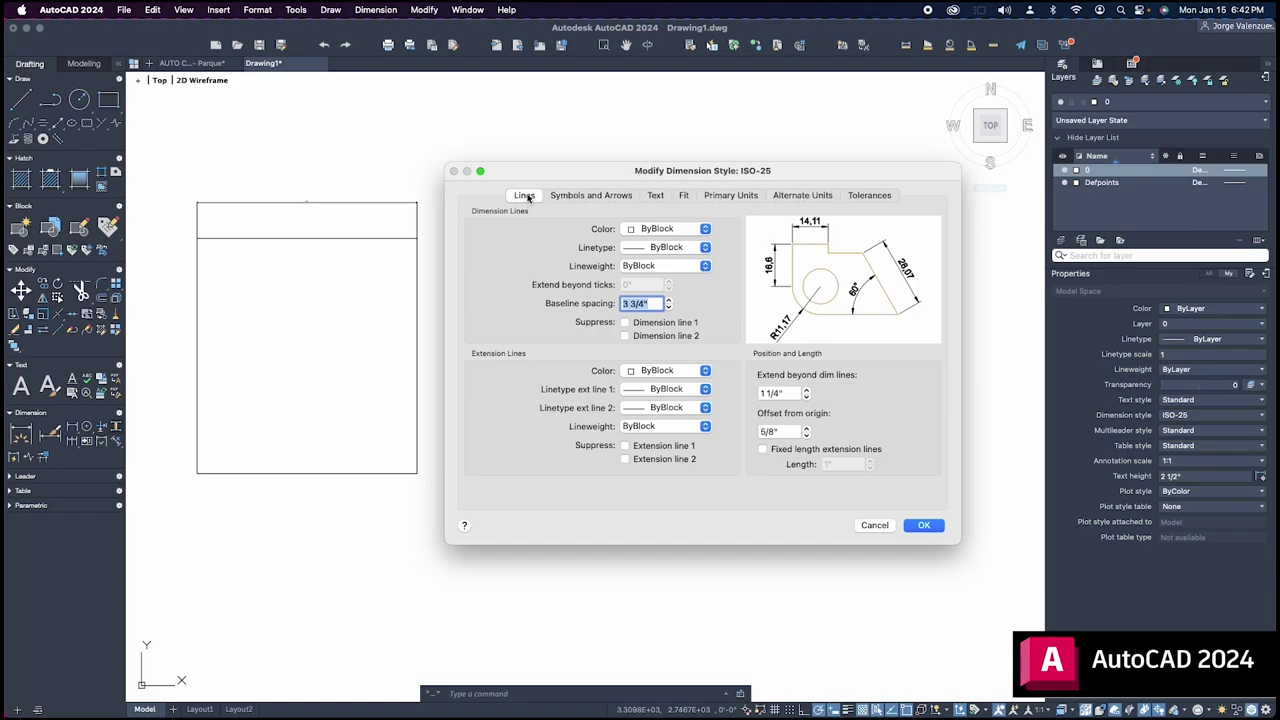
{"action": "left_click", "coordinate": [706, 229]}
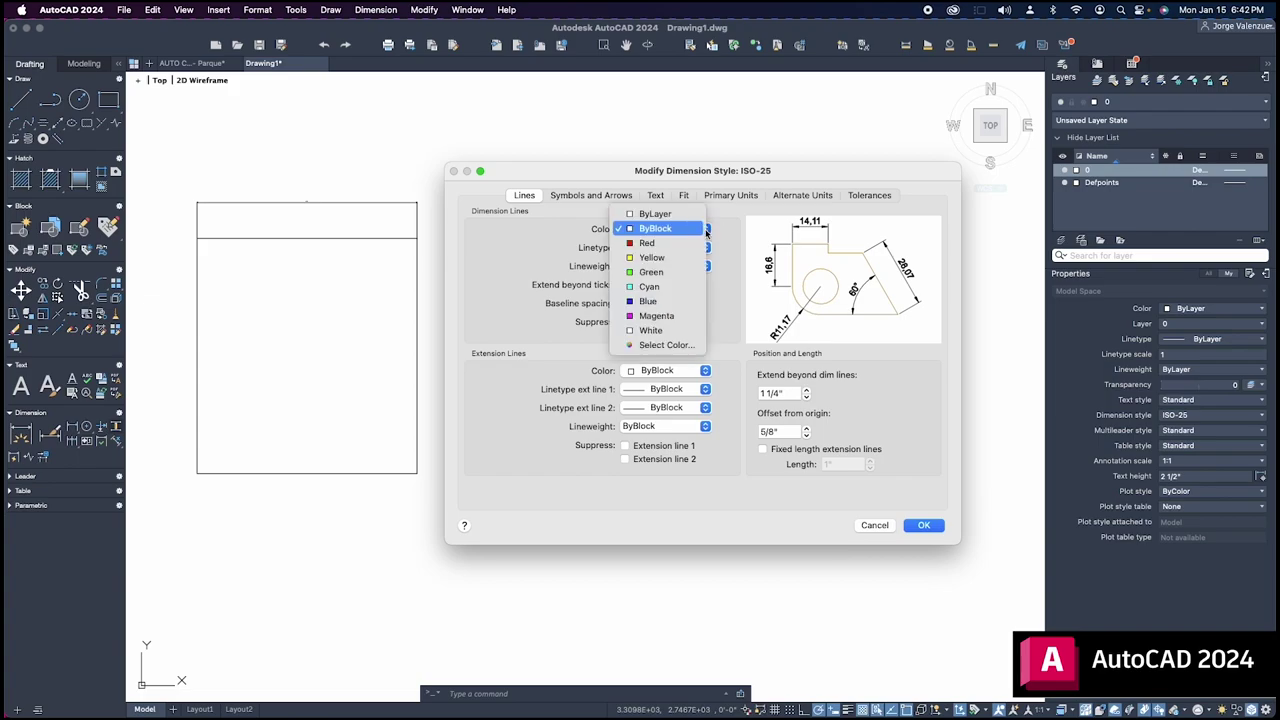
{"action": "left_click", "coordinate": [737, 233]}
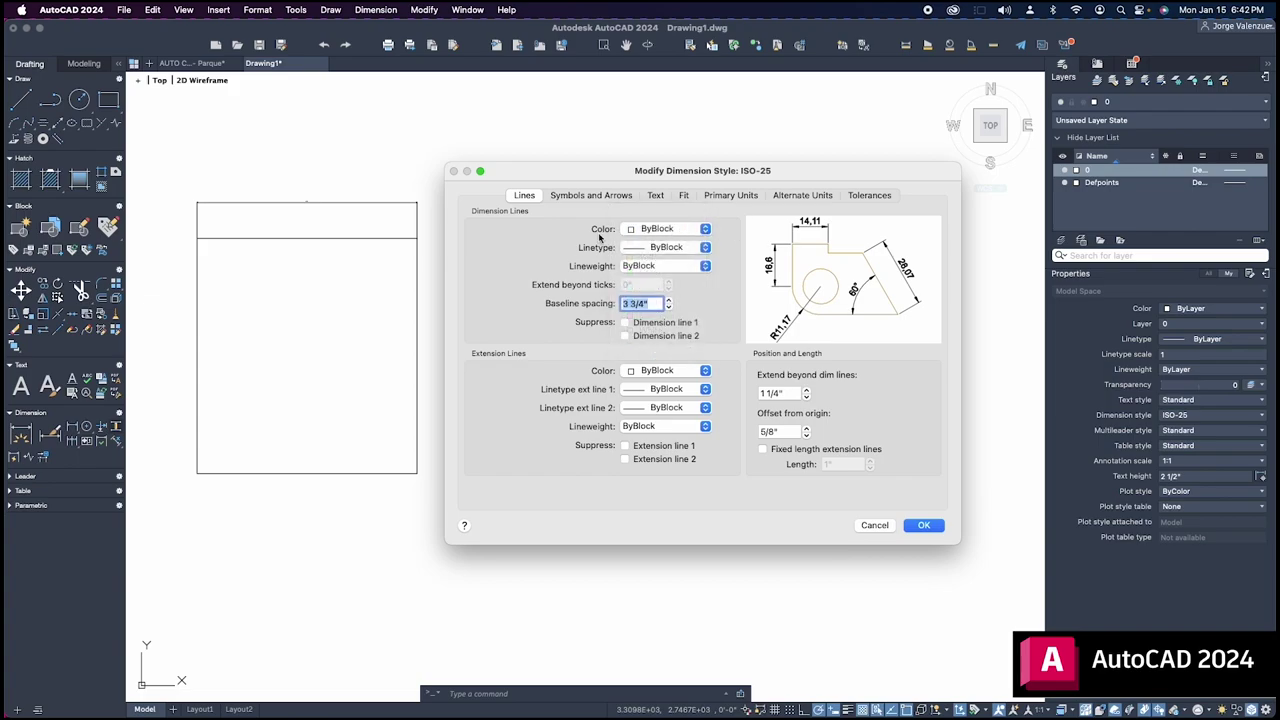
{"action": "left_click", "coordinate": [706, 247]}
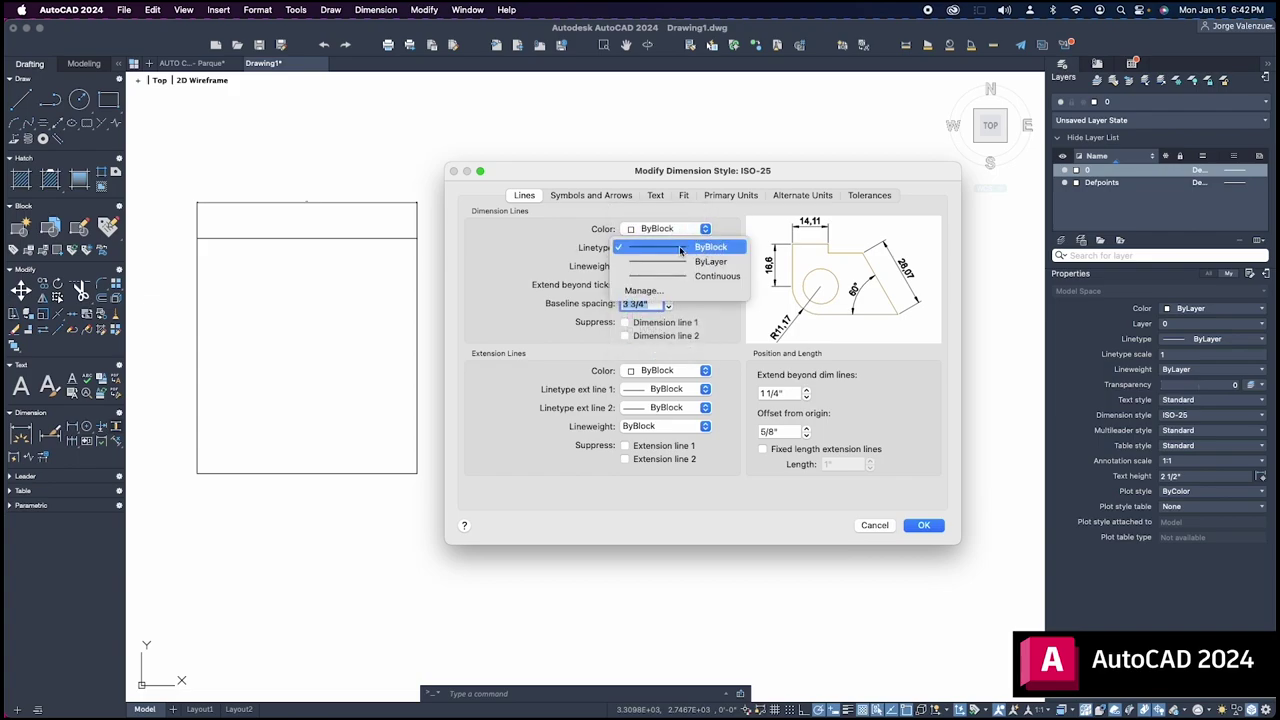
{"action": "left_click", "coordinate": [560, 248]}
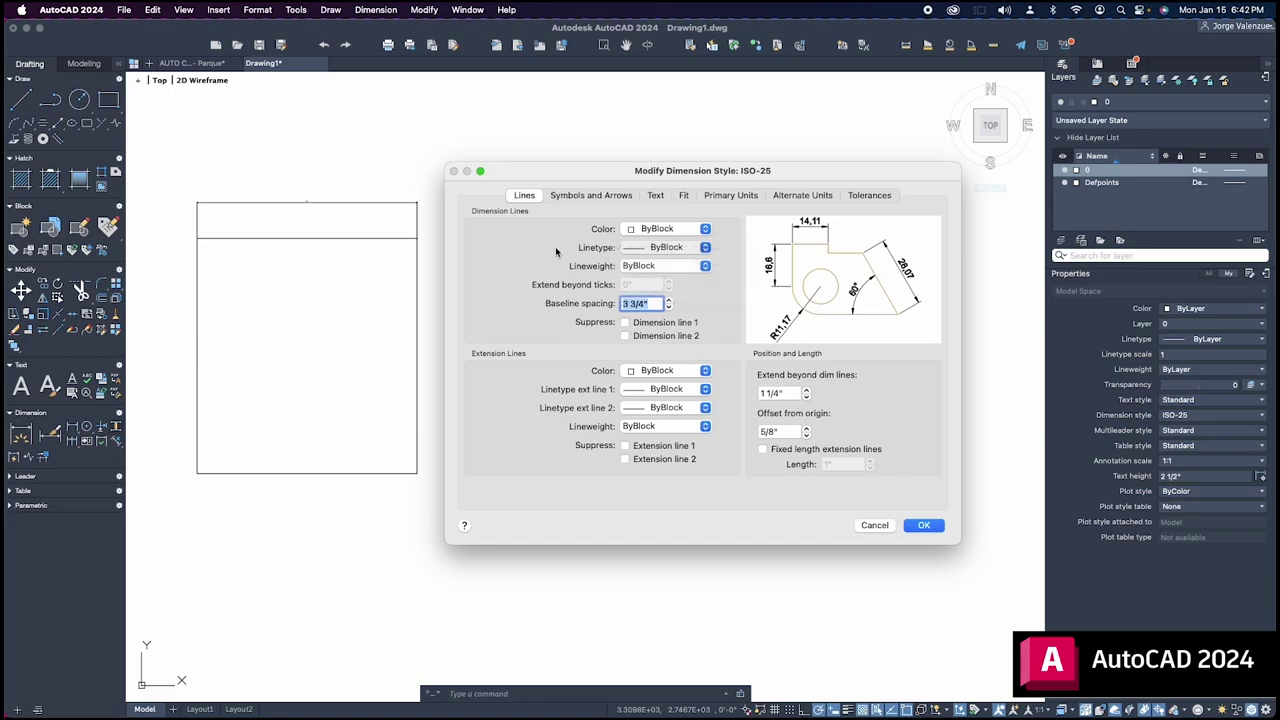
{"action": "left_click", "coordinate": [573, 196]}
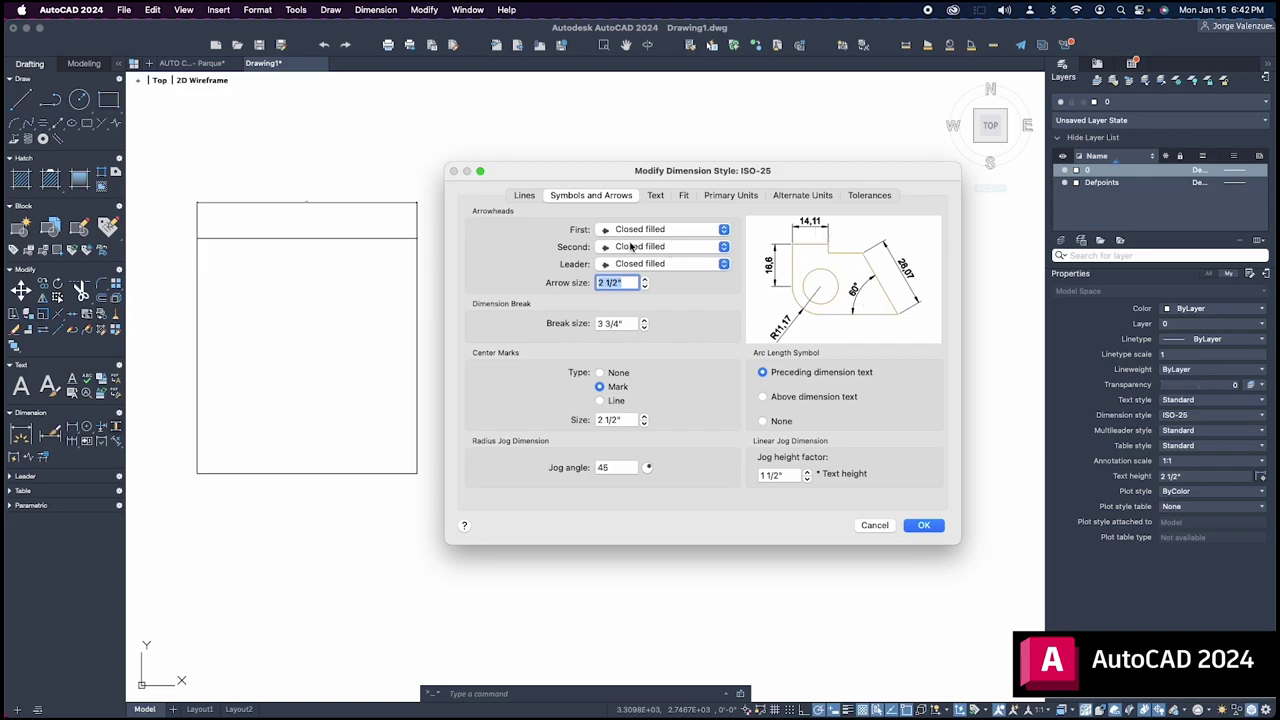
- Set the first, second and leader arrowheads to Architectural tick
{"action": "left_click", "coordinate": [724, 230]}
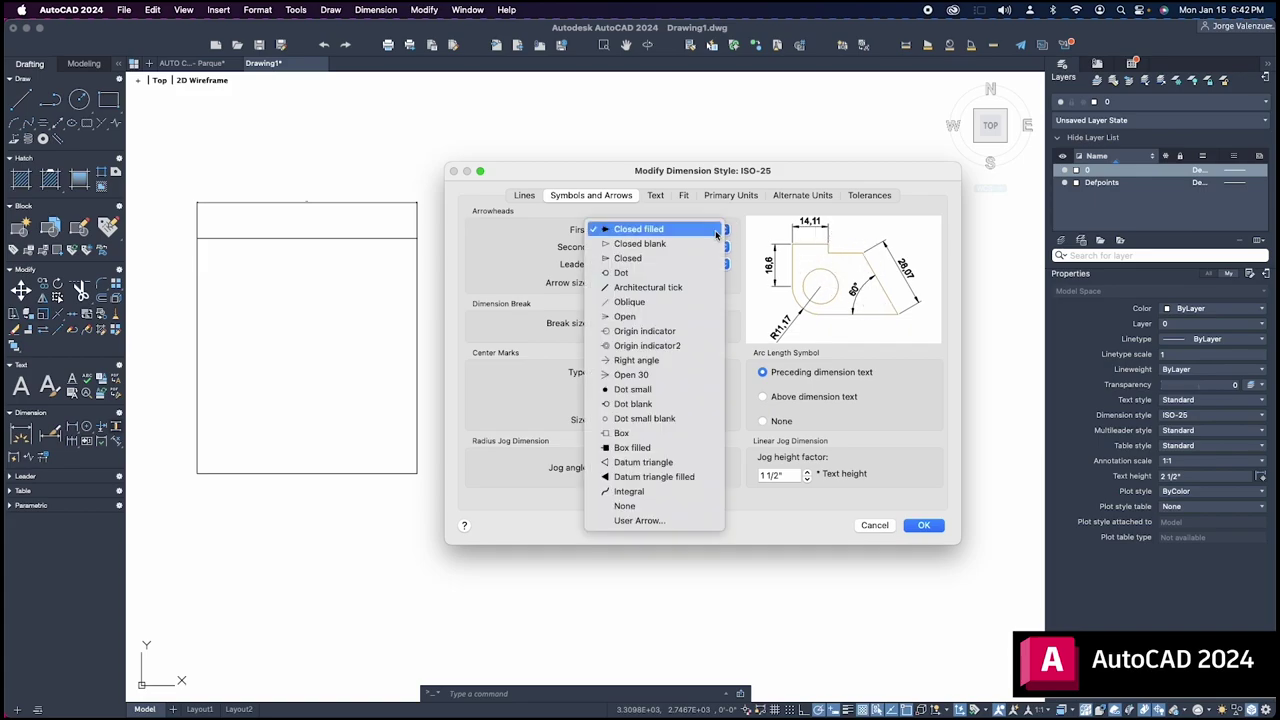
{"action": "left_click", "coordinate": [640, 289]}
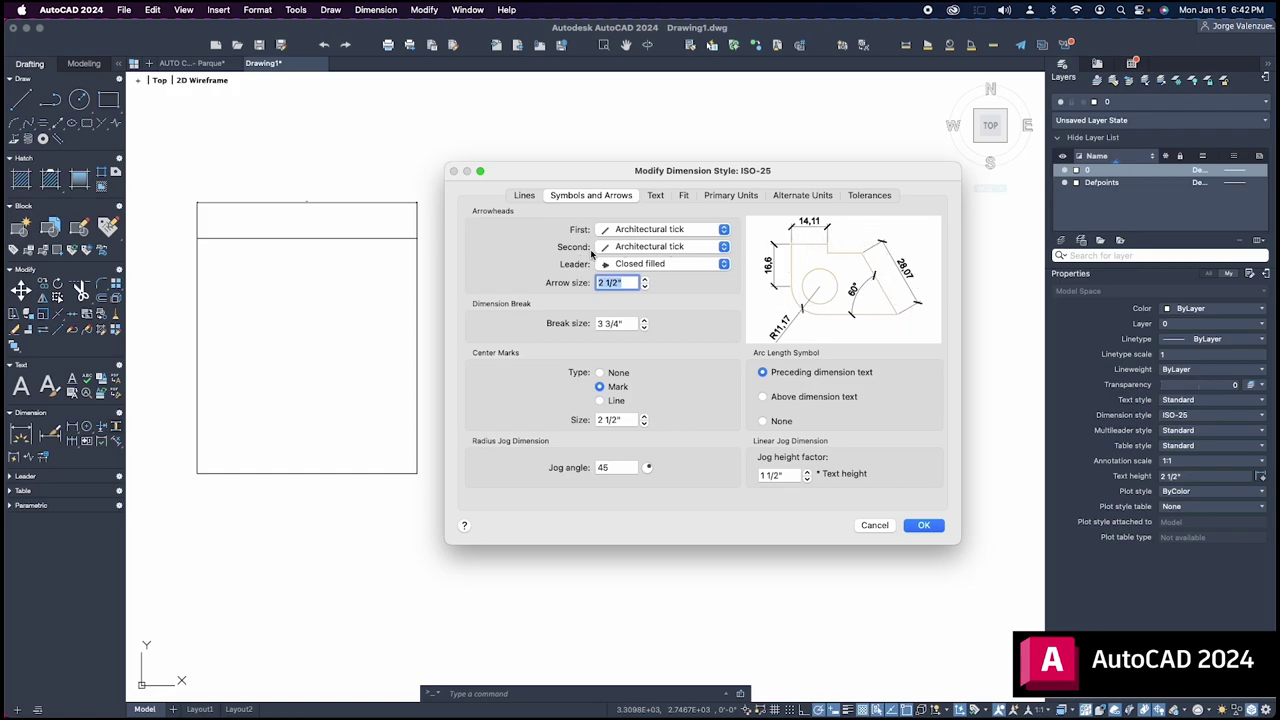
{"action": "left_click", "coordinate": [674, 250]}
{"action": "left_click", "coordinate": [638, 249]}
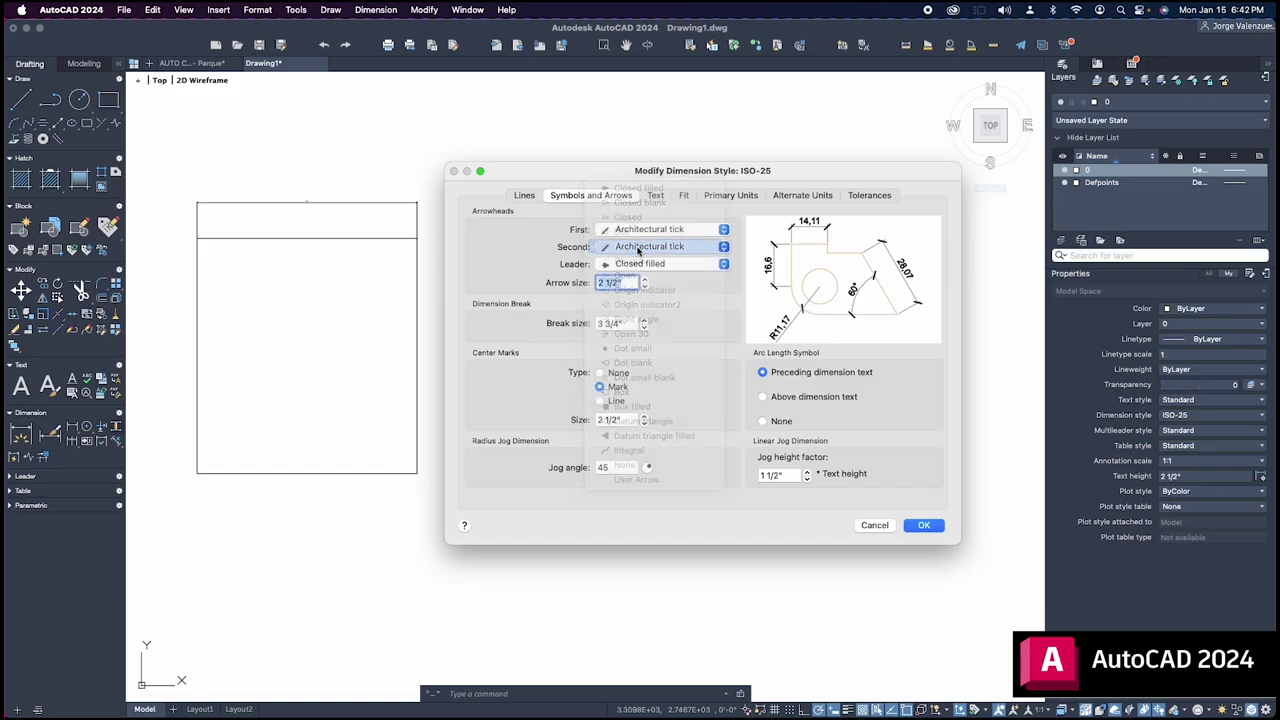
{"action": "left_click", "coordinate": [660, 264]}
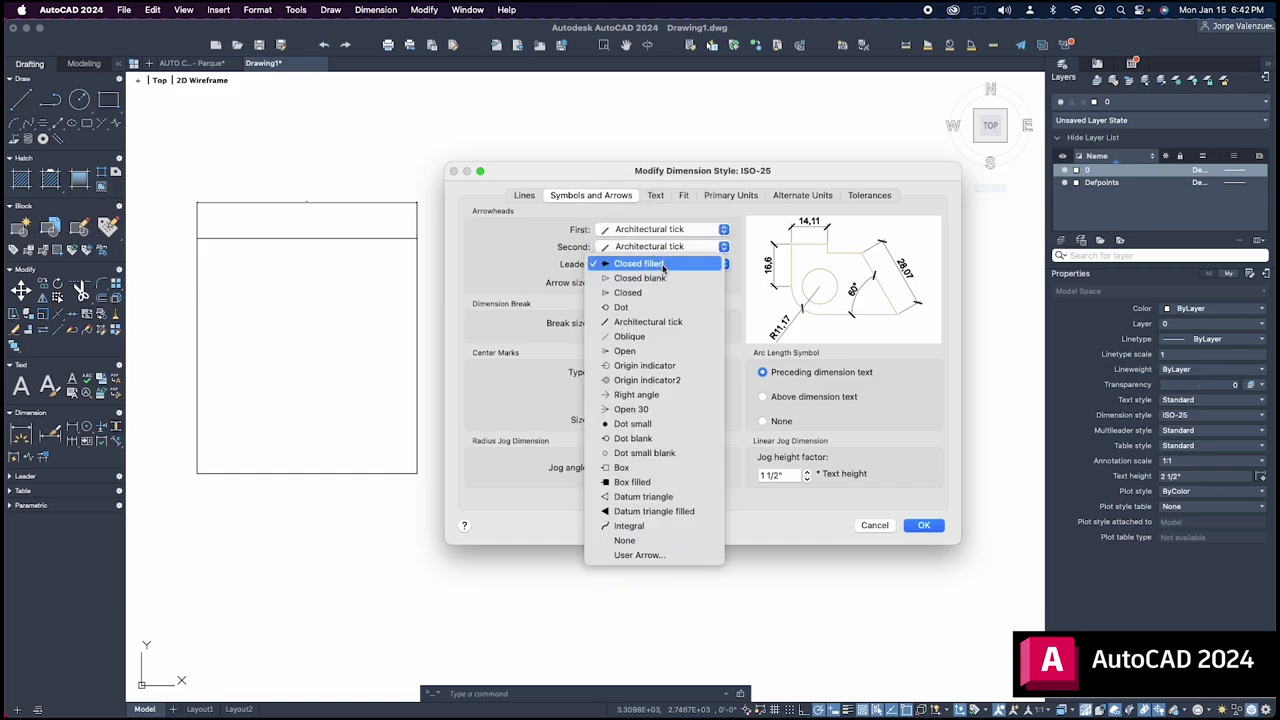
{"action": "left_click", "coordinate": [640, 322]}
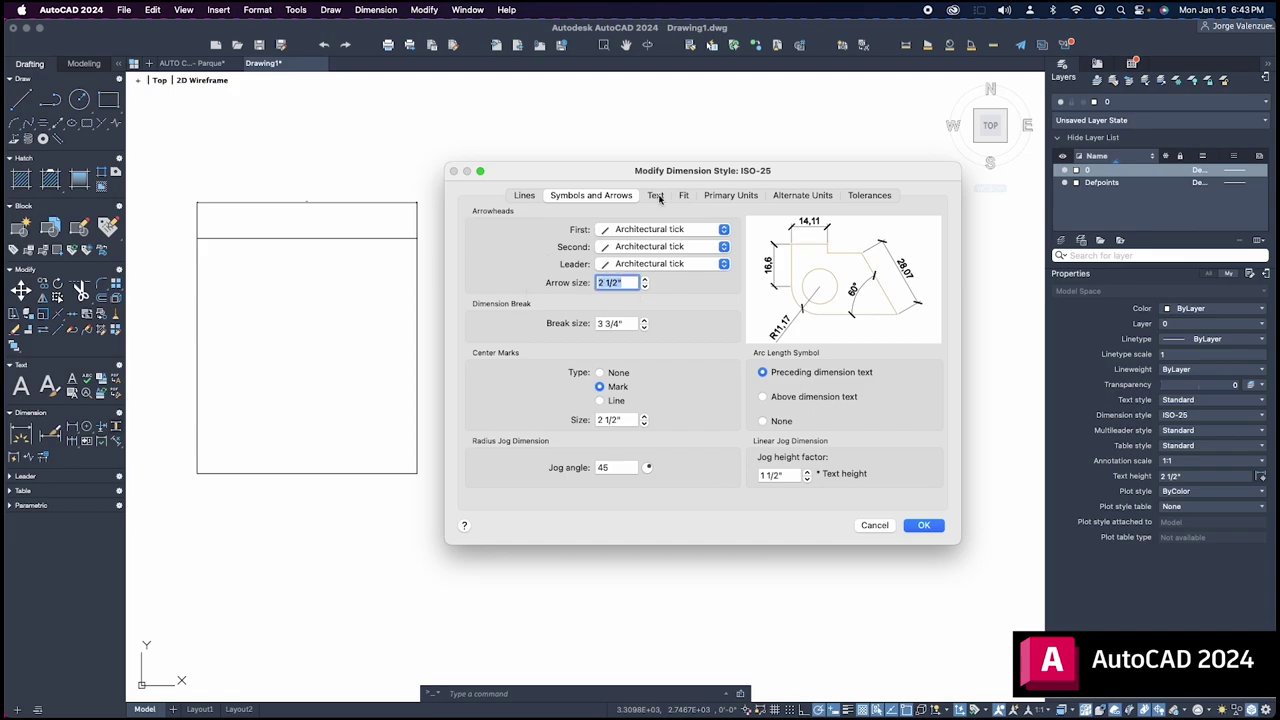
- On the Text tab, keep Standard style, ByBlock colour, no fill and Left-to-Right direction
{"action": "left_click", "coordinate": [655, 195]}
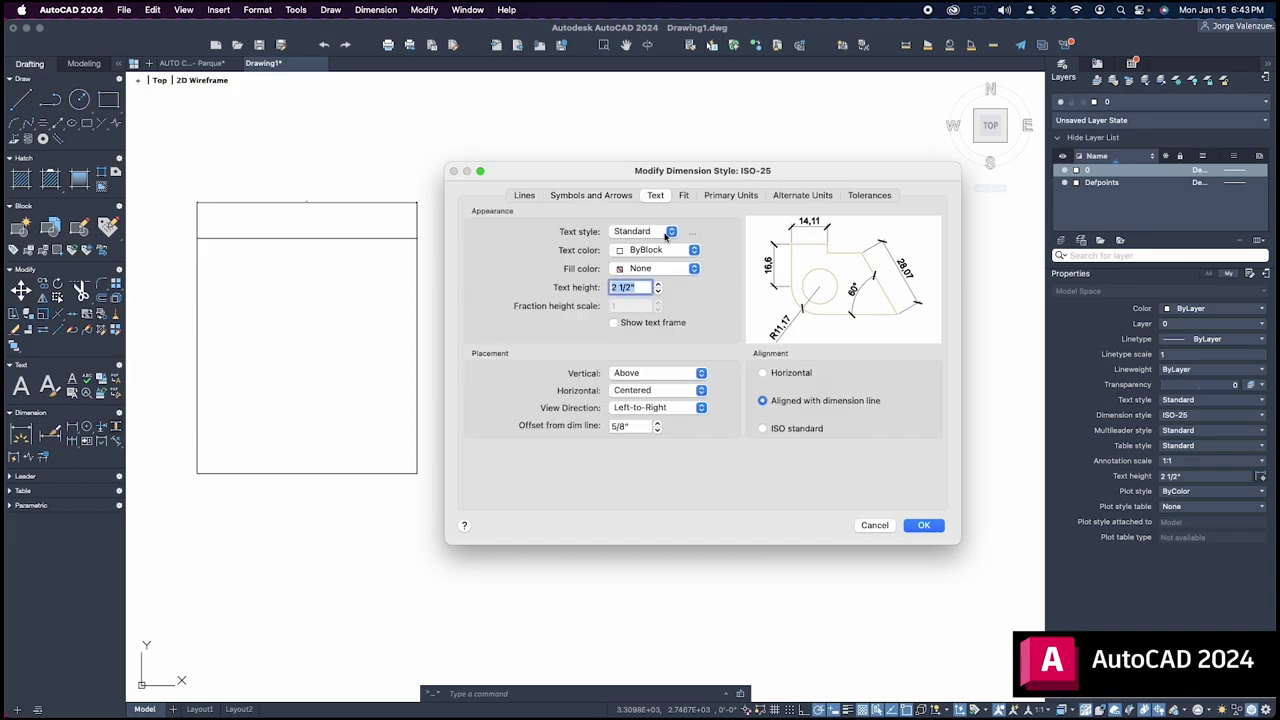
{"action": "left_click", "coordinate": [655, 233]}
{"action": "left_click", "coordinate": [519, 231]}
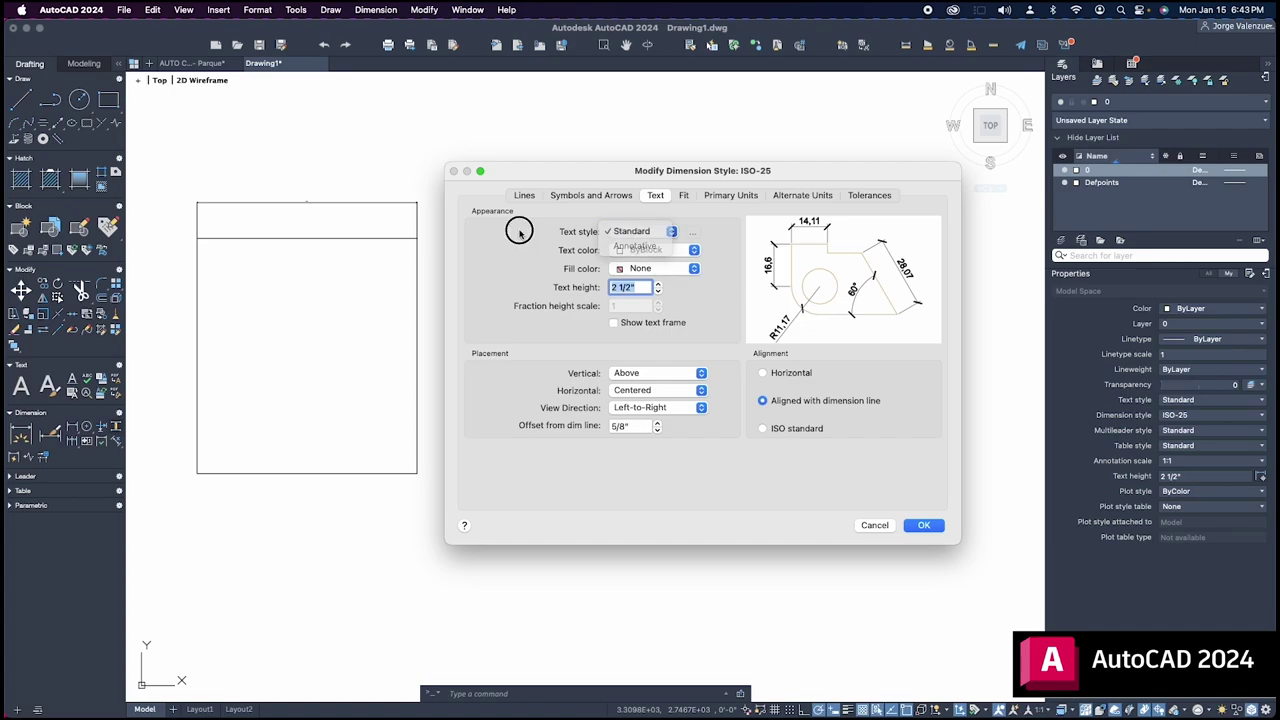
{"action": "left_click", "coordinate": [686, 250]}
{"action": "left_click", "coordinate": [686, 250]}
{"action": "left_click", "coordinate": [663, 268]}
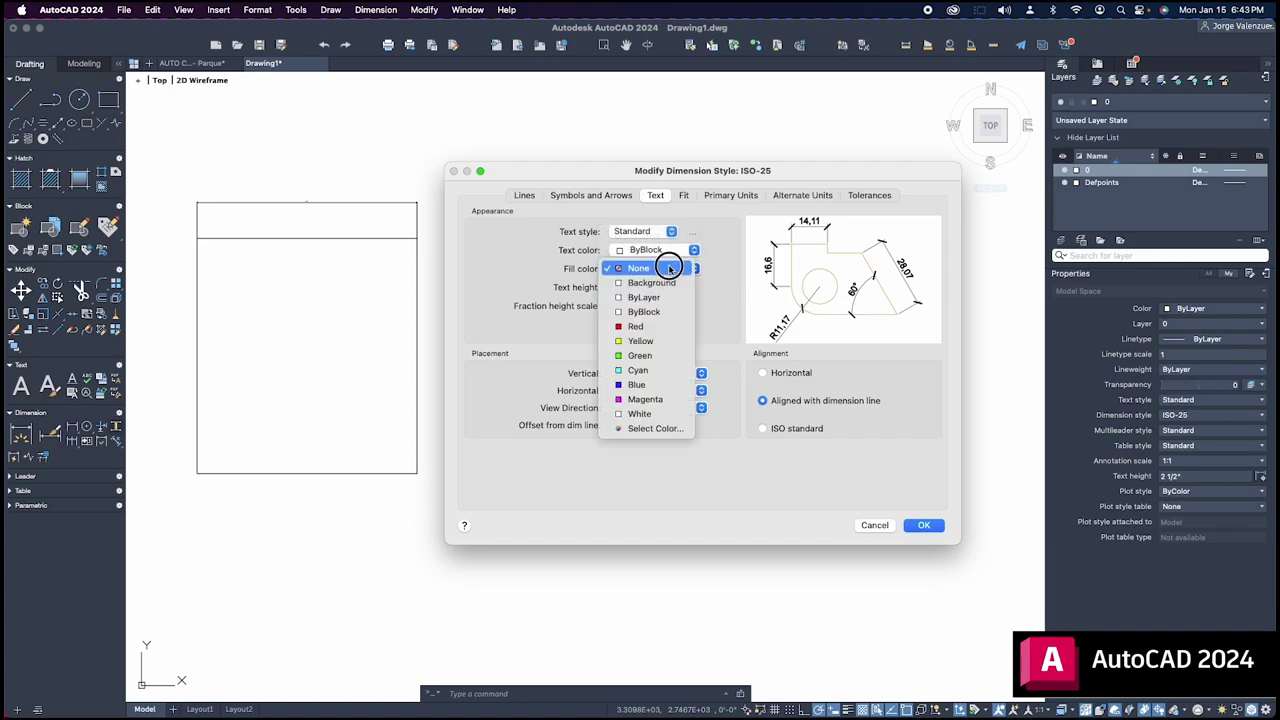
{"action": "left_click", "coordinate": [548, 270]}
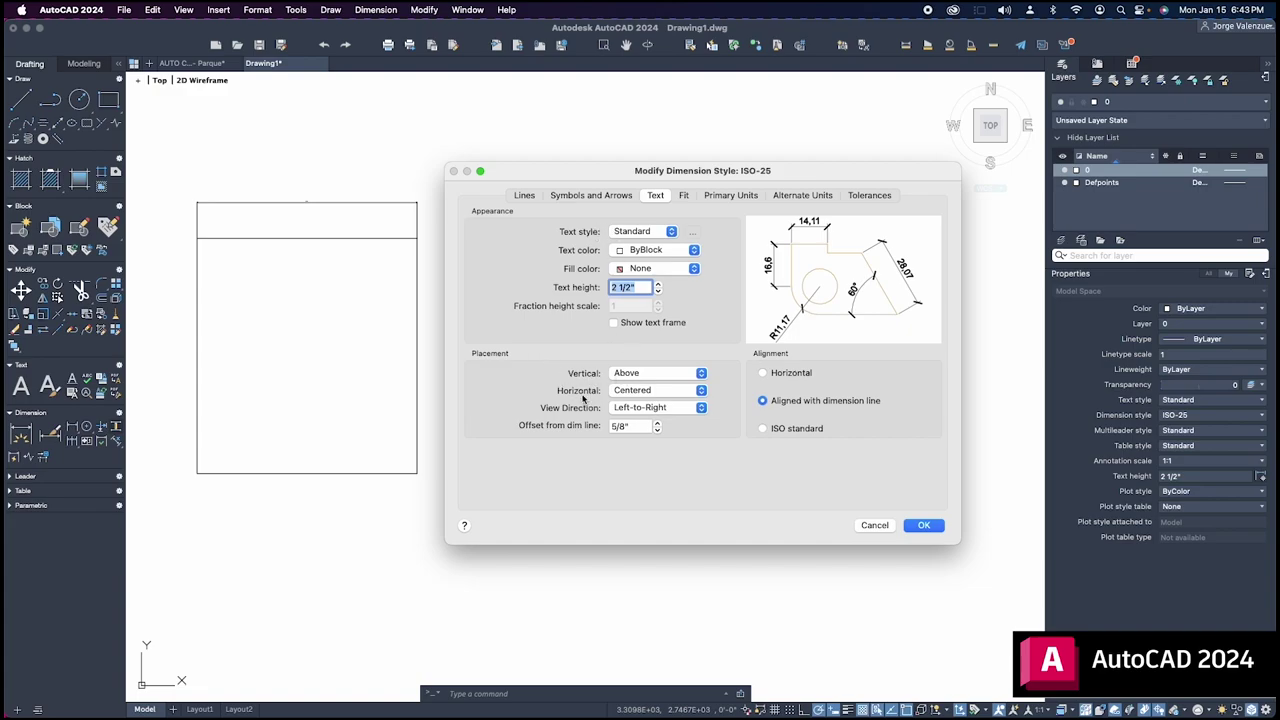
{"action": "left_click", "coordinate": [688, 407]}
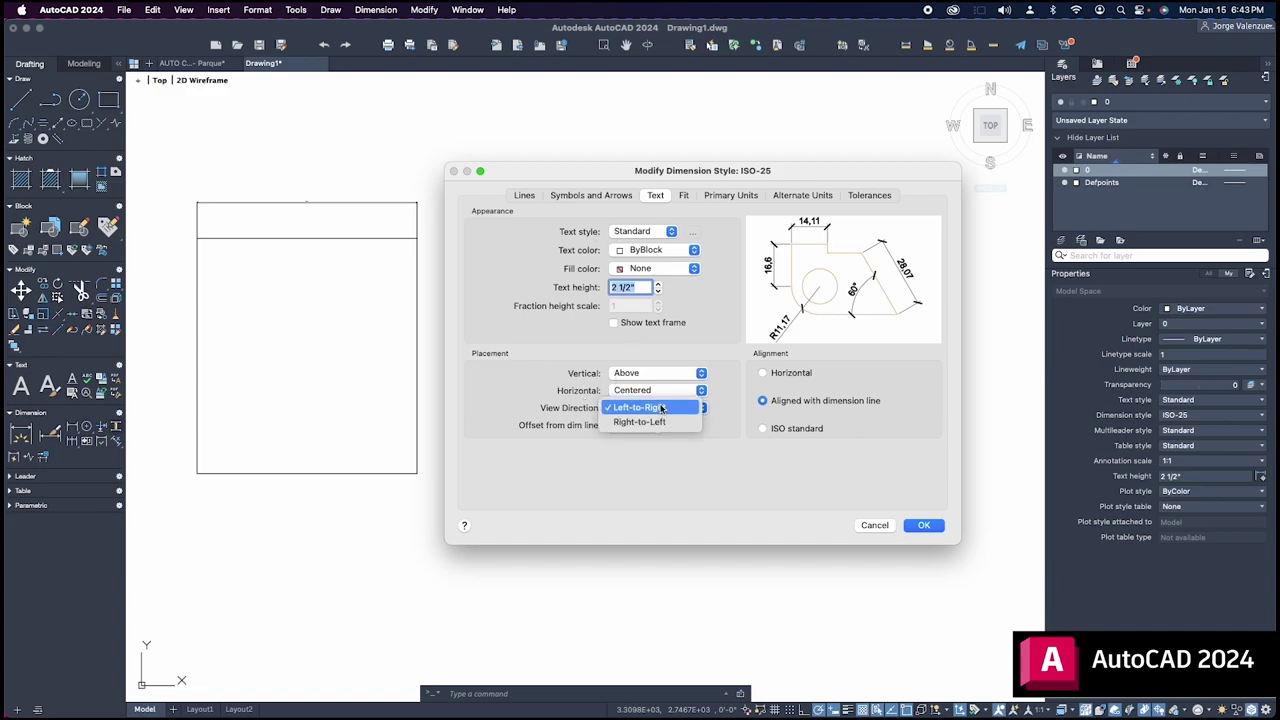
{"action": "left_click", "coordinate": [660, 408]}
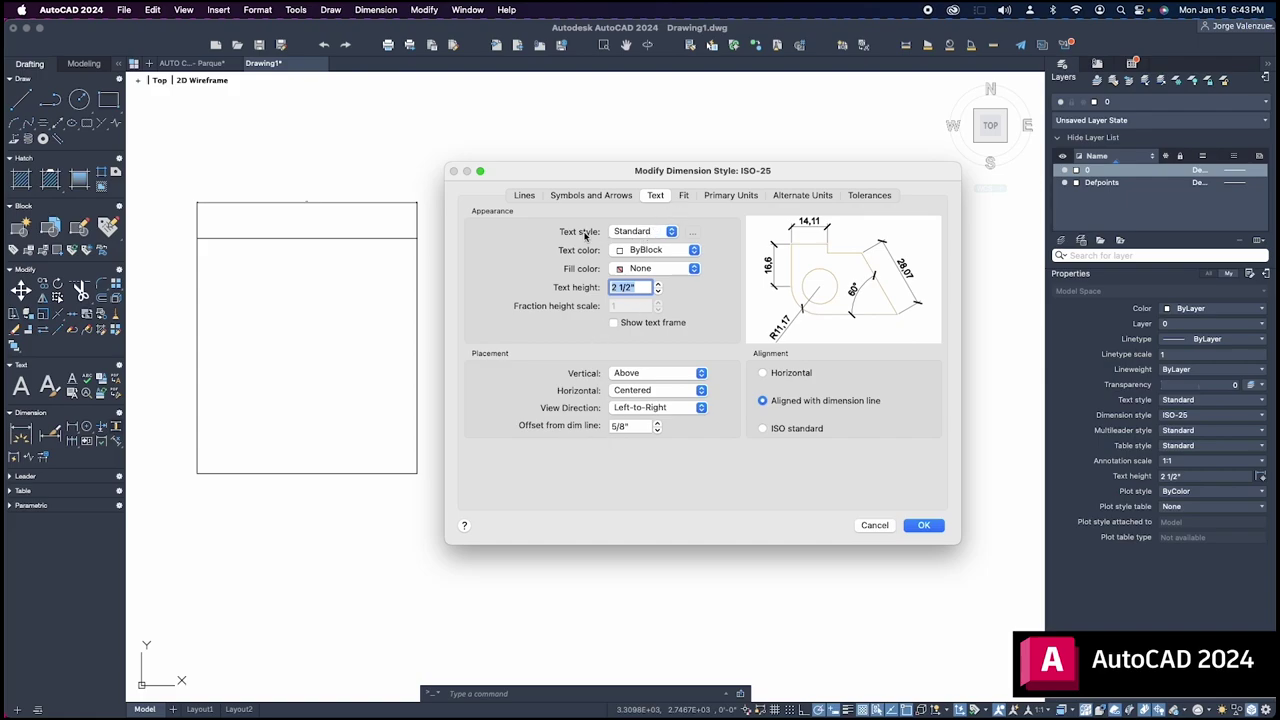
{"action": "left_click", "coordinate": [671, 231]}
{"action": "left_click", "coordinate": [671, 232]}
- Change the Standard text style's font family to Helvetica, apply it, and close the editor
{"action": "left_click", "coordinate": [692, 232]}
{"action": "mouse_move", "coordinate": [659, 122]}
{"action": "left_mouse_down"}
{"action": "mouse_move", "coordinate": [640, 297]}
{"action": "mouse_move", "coordinate": [659, 288]}
{"action": "left_mouse_up"}
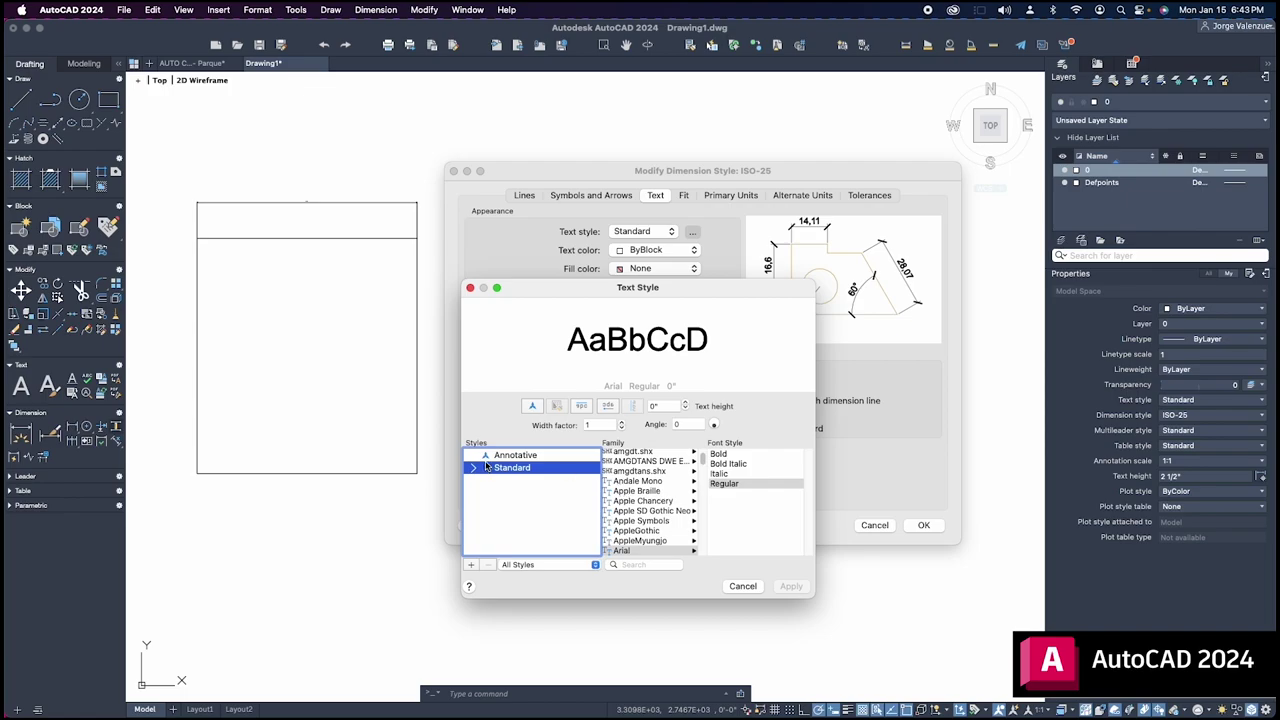
{"action": "scroll", "coordinate": [639, 515], "scroll_direction": "down", "scroll_amount": 3}
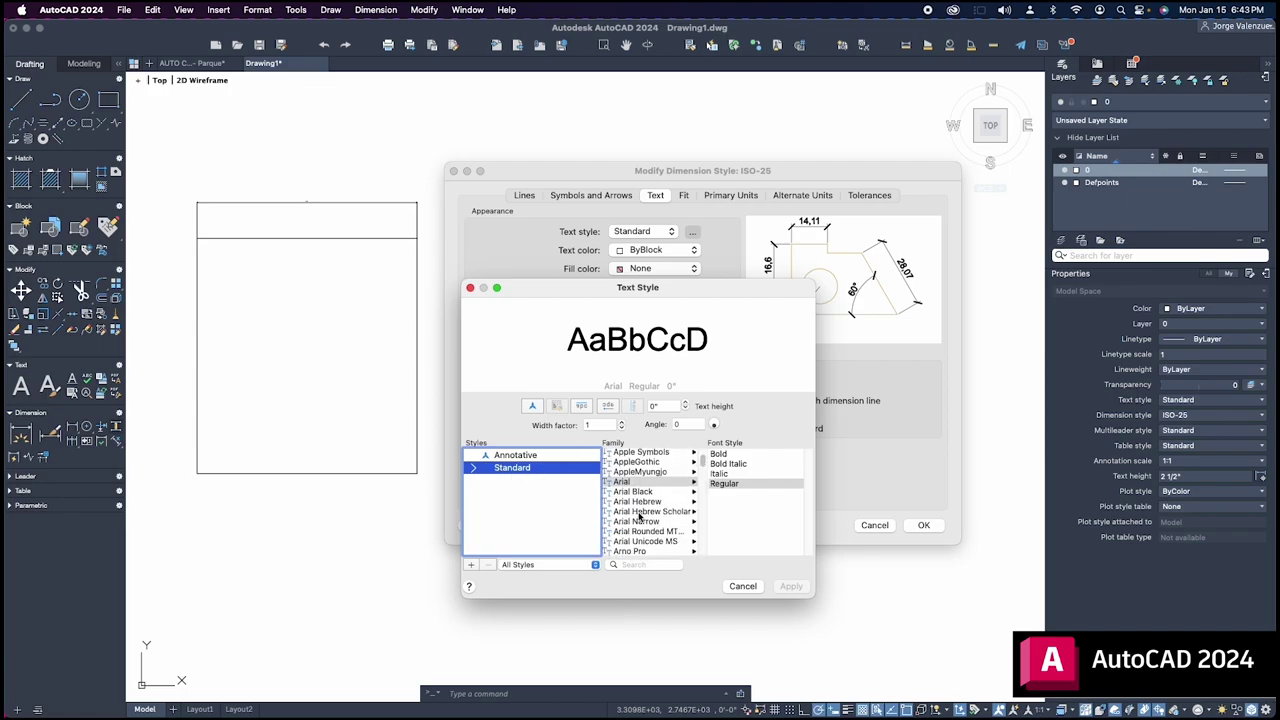
{"action": "scroll", "coordinate": [635, 512], "scroll_direction": "down", "scroll_amount": 3}
{"action": "scroll", "coordinate": [630, 510], "scroll_direction": "down", "scroll_amount": 3}
{"action": "left_click", "coordinate": [628, 504]}
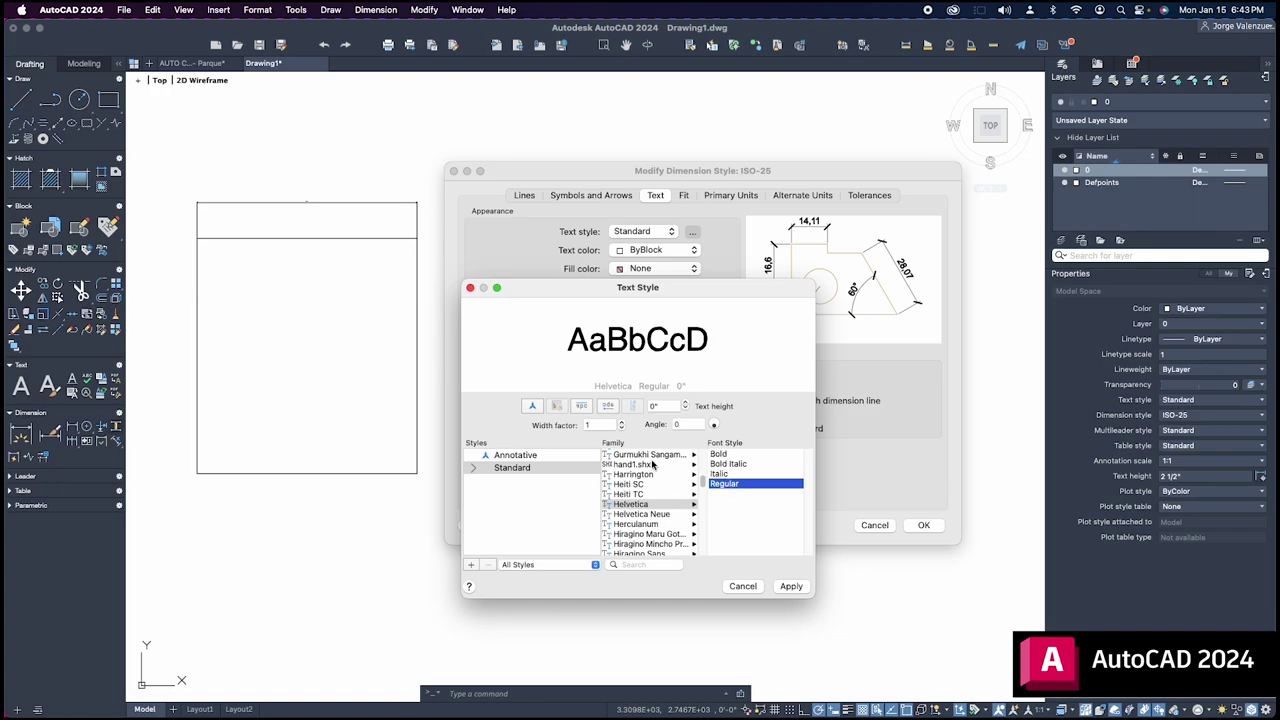
{"action": "left_click", "coordinate": [788, 588]}
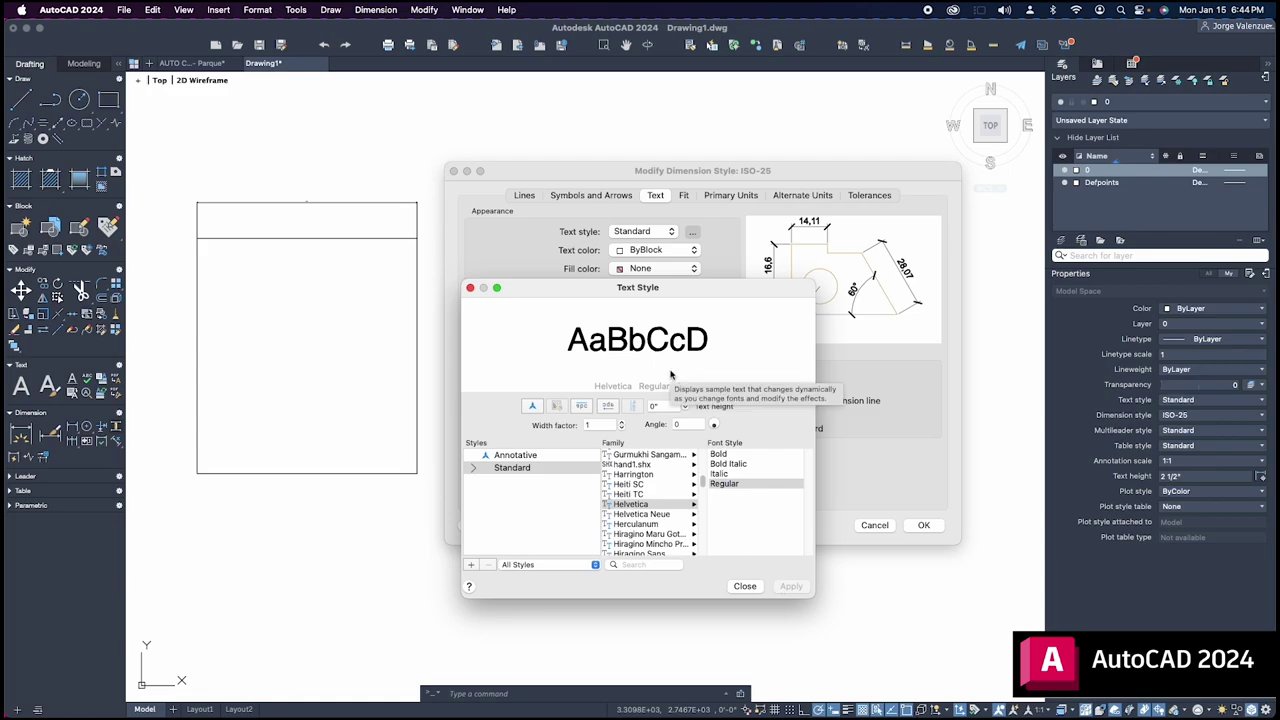
{"action": "left_click", "coordinate": [745, 586]}
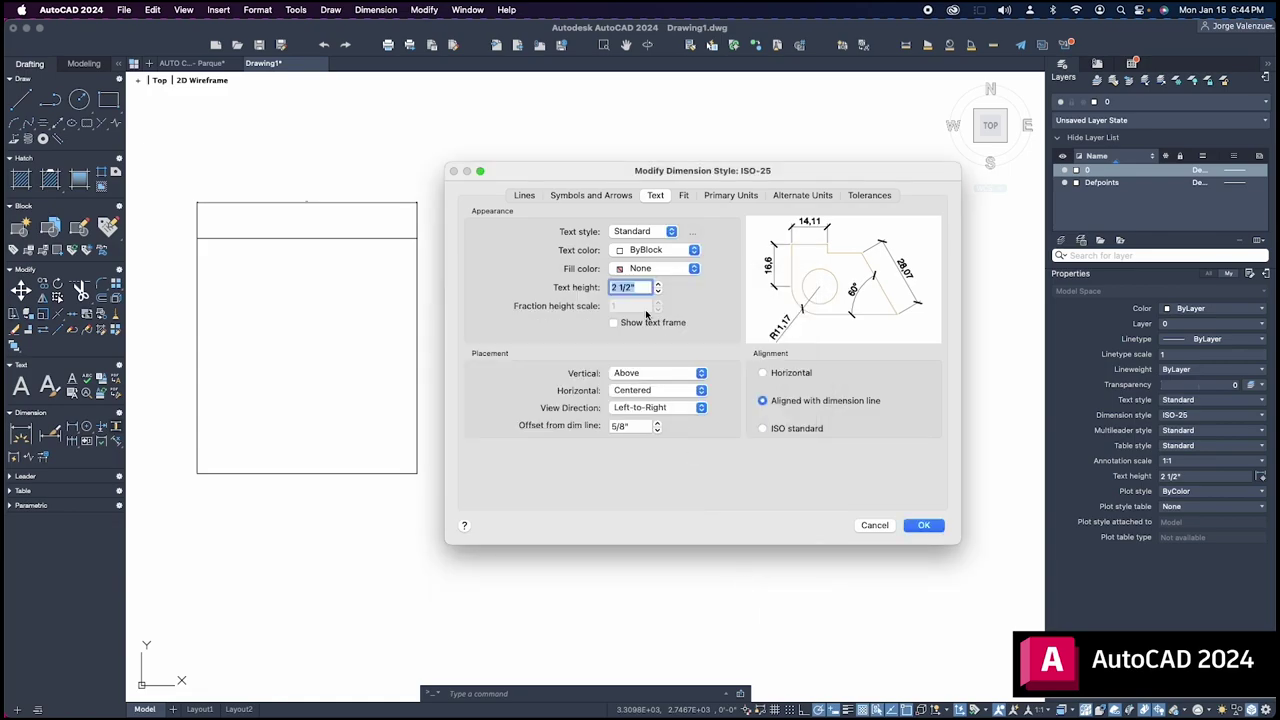
- Set ISO-25 primary units to Architectural at 0'-0 1/16" precision with Horizontal fractions
{"action": "left_click", "coordinate": [728, 195]}
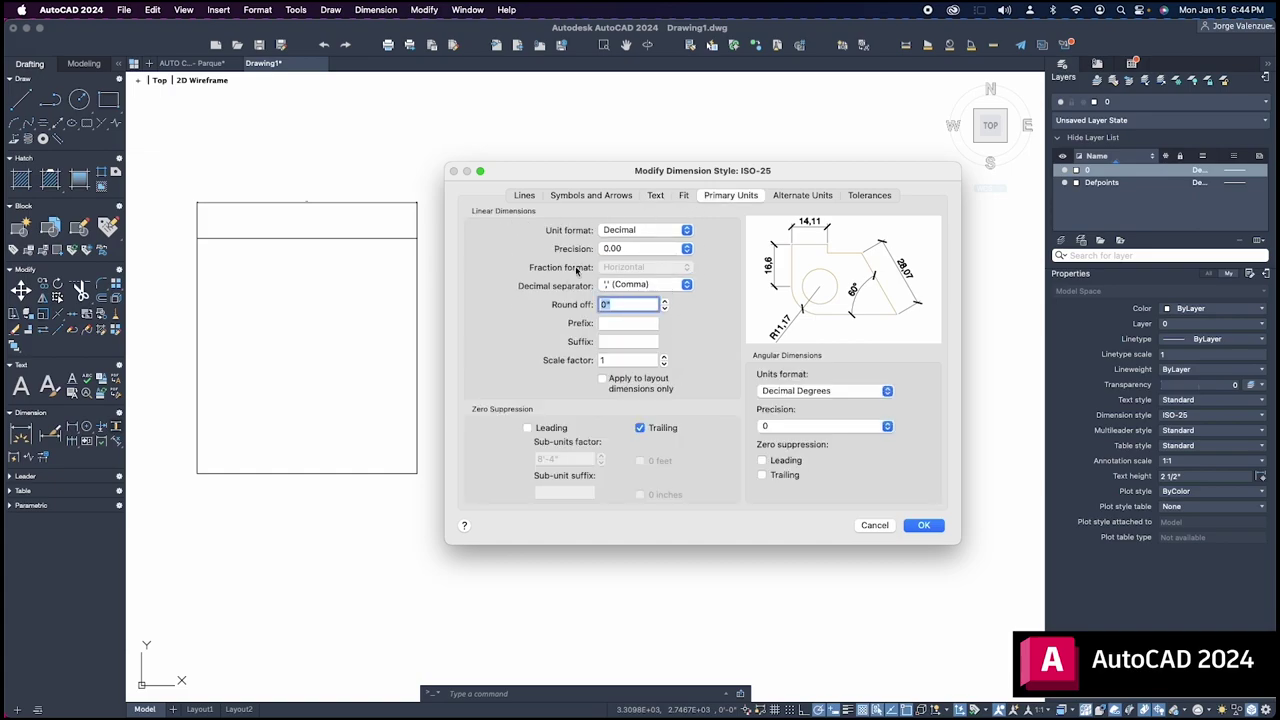
{"action": "left_click", "coordinate": [684, 231]}
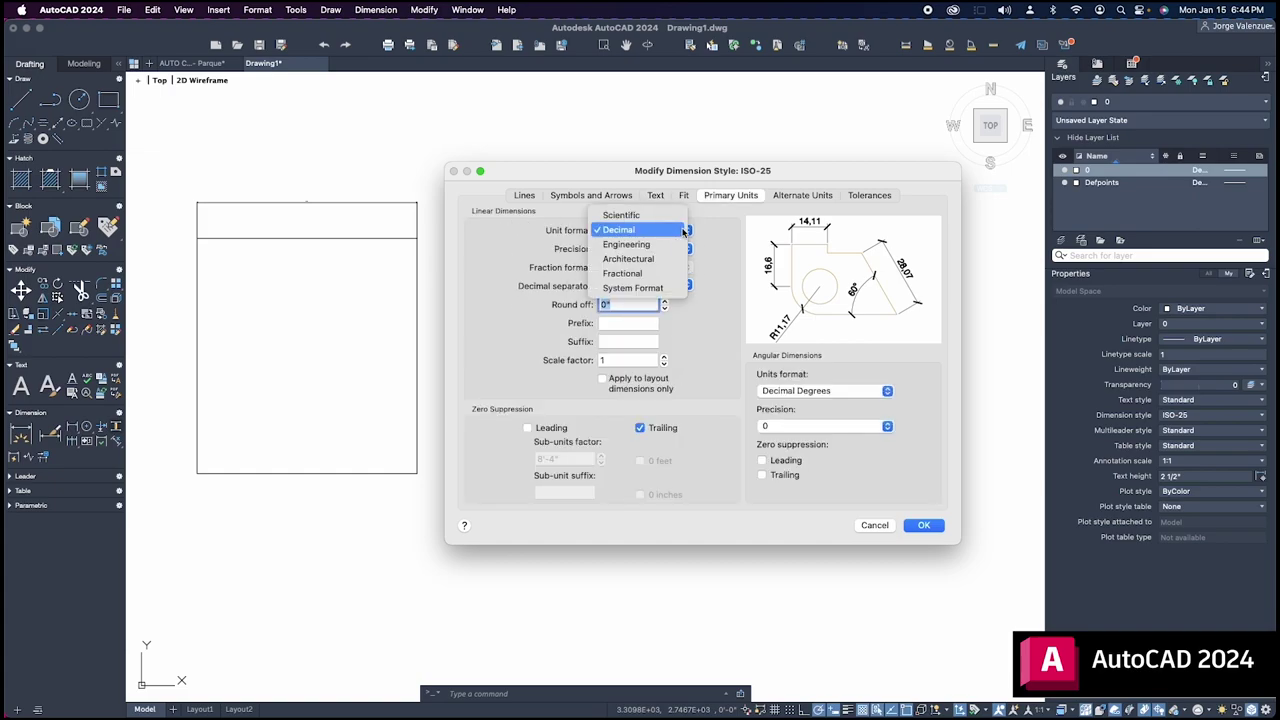
{"action": "left_click", "coordinate": [640, 259]}
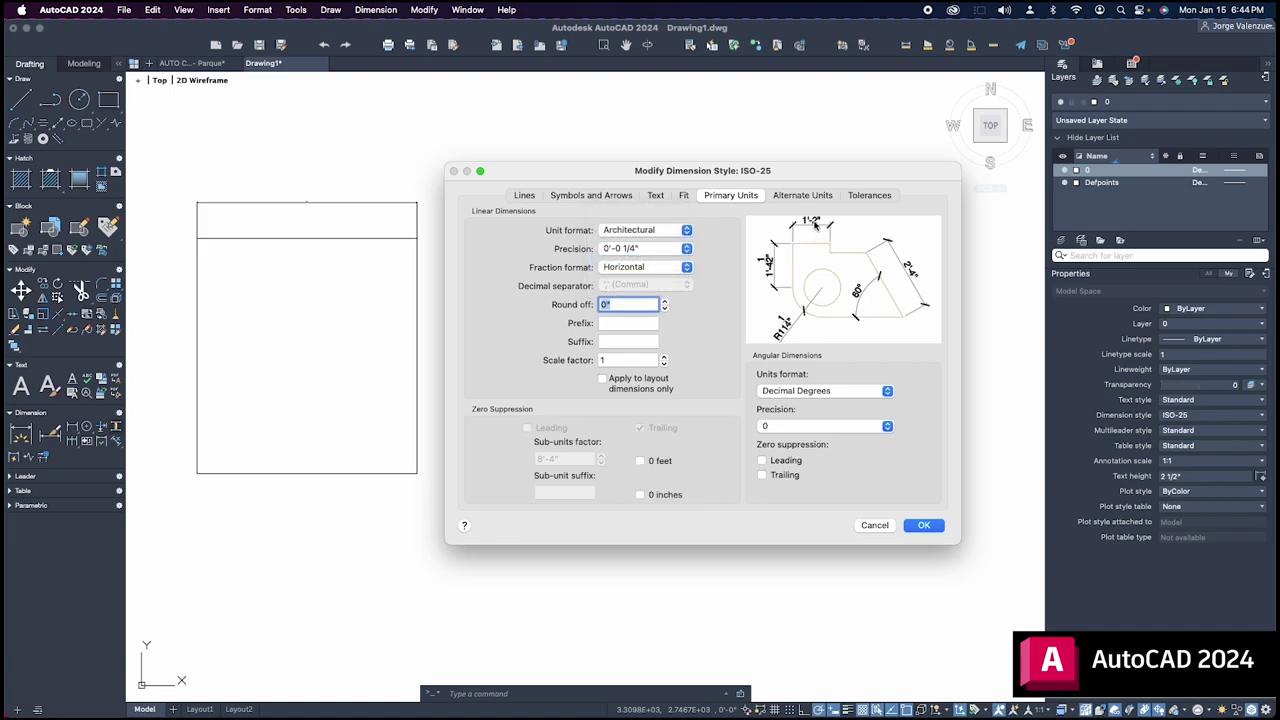
{"action": "left_click", "coordinate": [684, 250]}
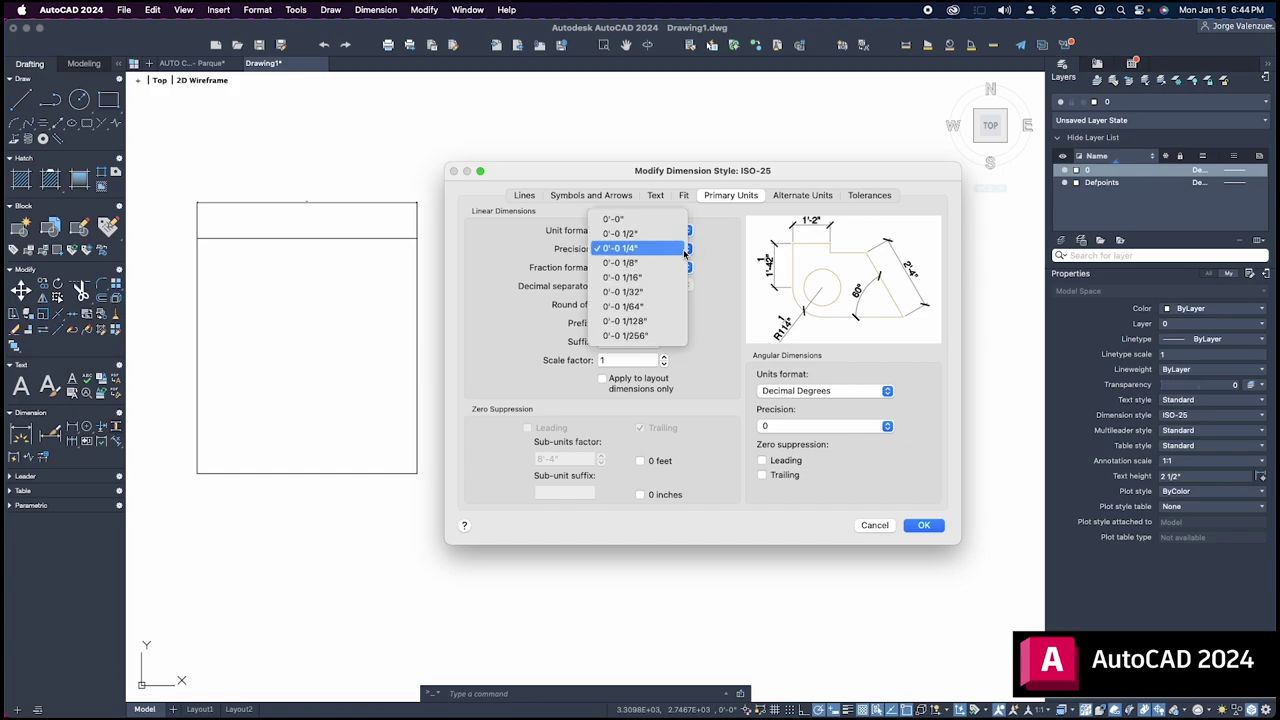
{"action": "left_click", "coordinate": [640, 277]}
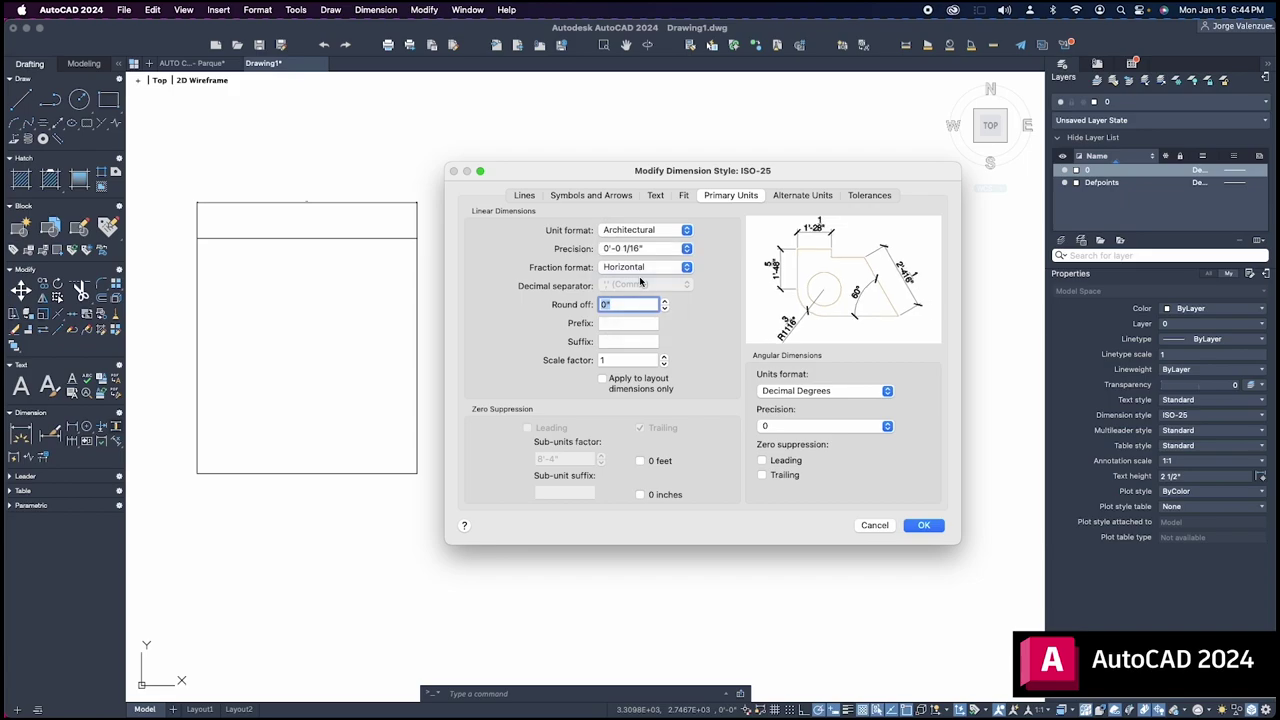
{"action": "left_click", "coordinate": [675, 268]}
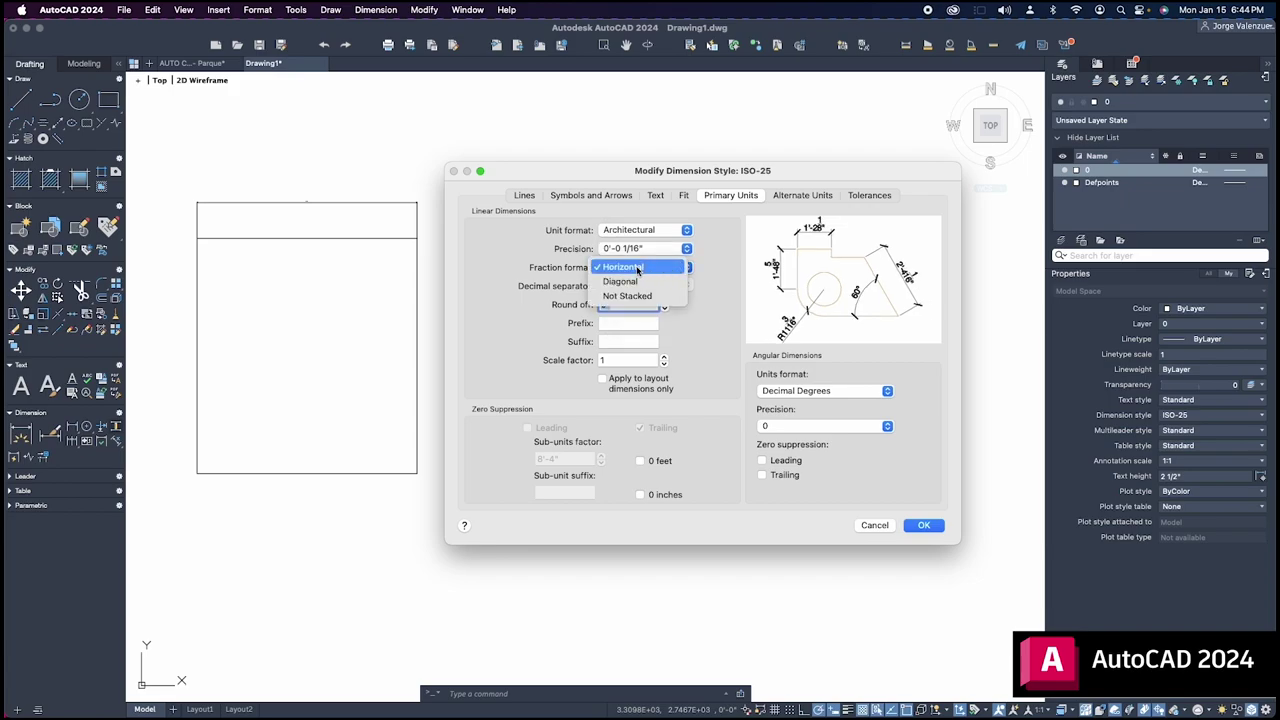
{"action": "left_click", "coordinate": [625, 282]}
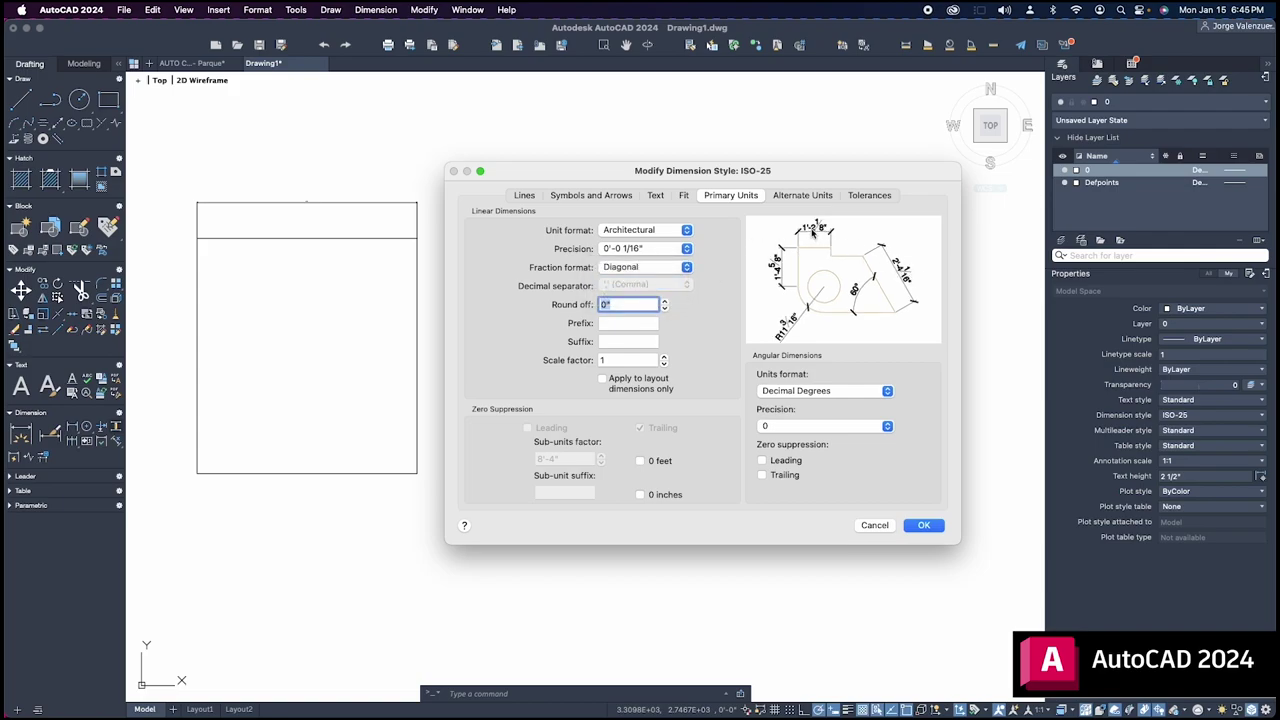
{"action": "left_click", "coordinate": [655, 268]}
{"action": "left_click", "coordinate": [655, 252]}
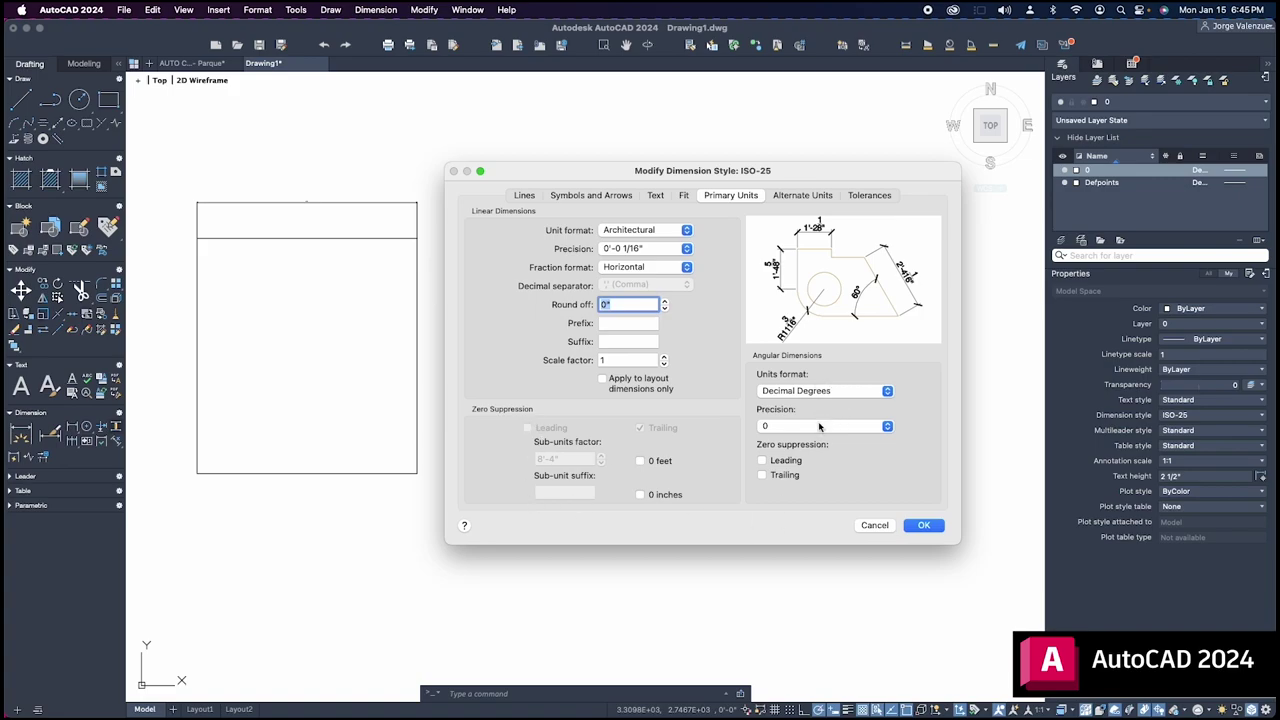
- Keep angular dimensions in Decimal Degrees with 0 precision
{"action": "left_click", "coordinate": [862, 392]}
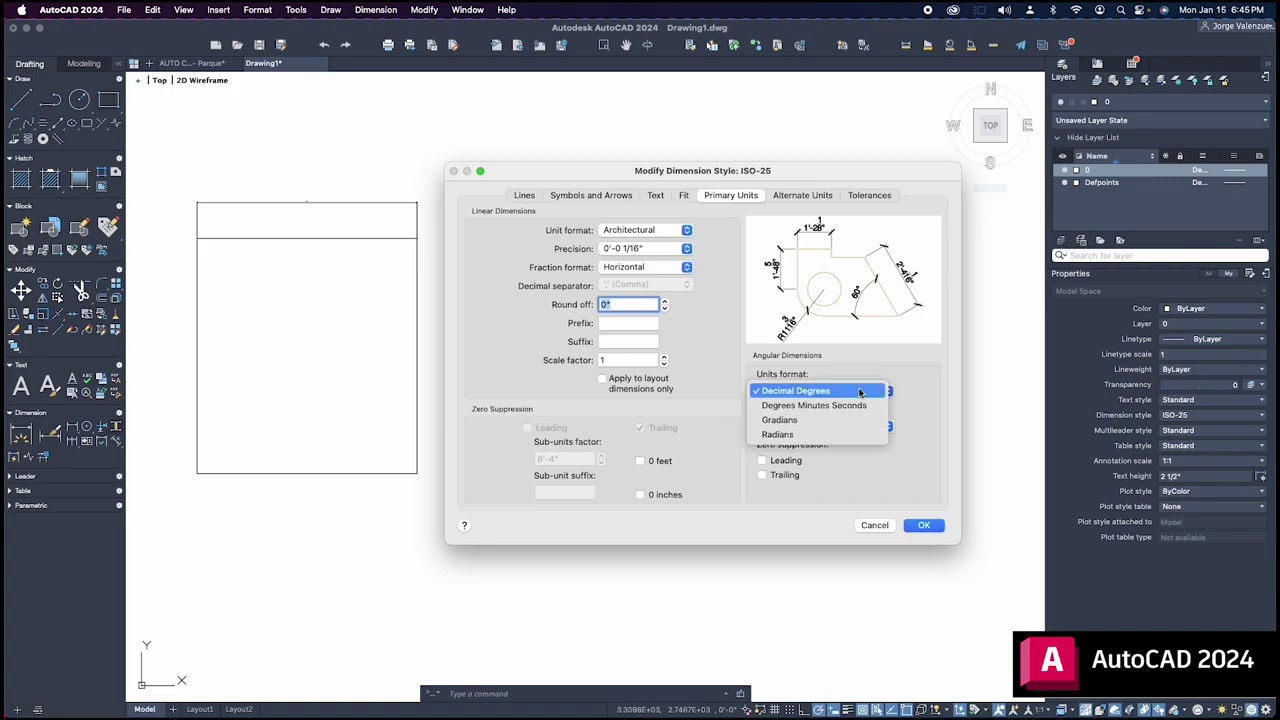
{"action": "left_click", "coordinate": [859, 392]}
{"action": "left_click", "coordinate": [843, 428]}
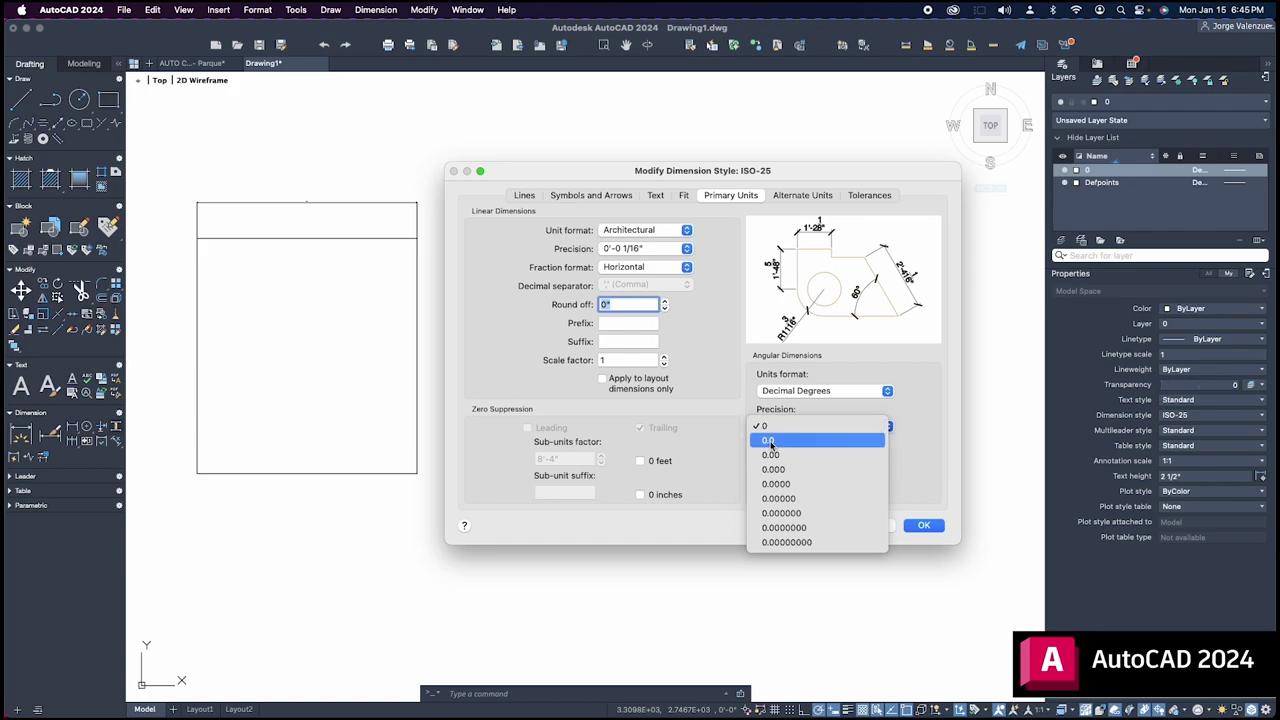
{"action": "left_click", "coordinate": [921, 413]}
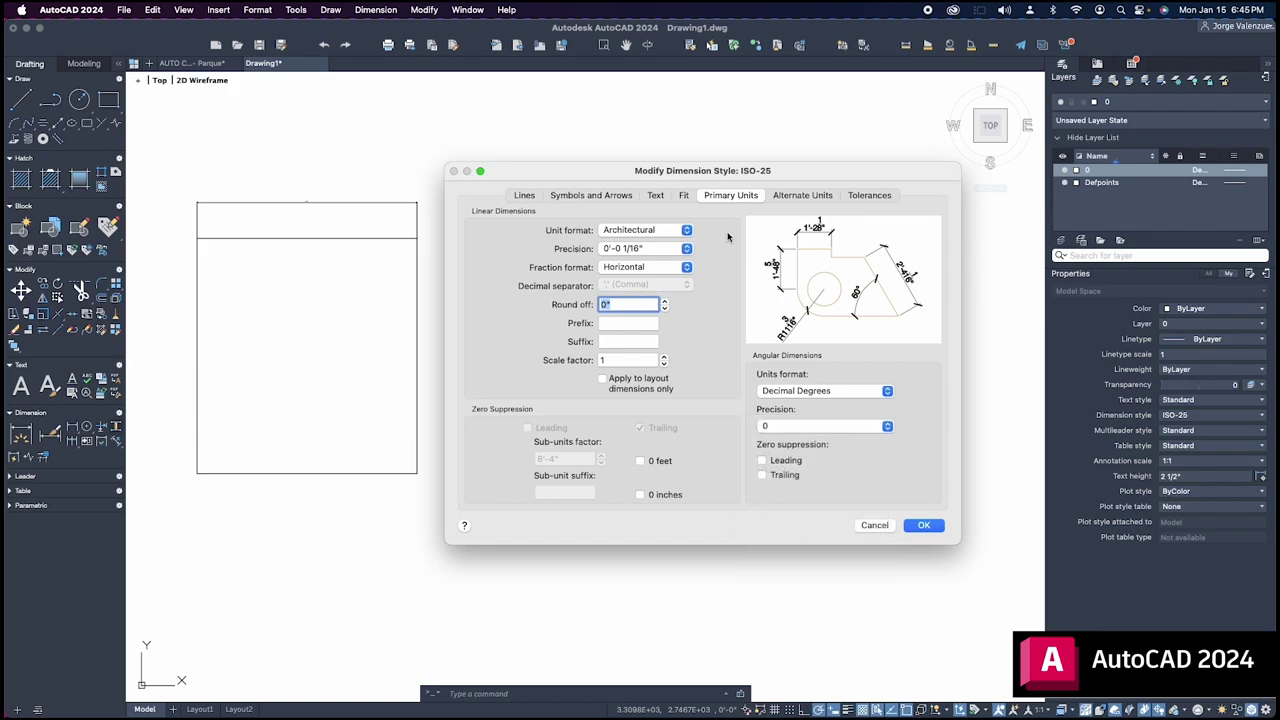
{"action": "left_click", "coordinate": [789, 198]}
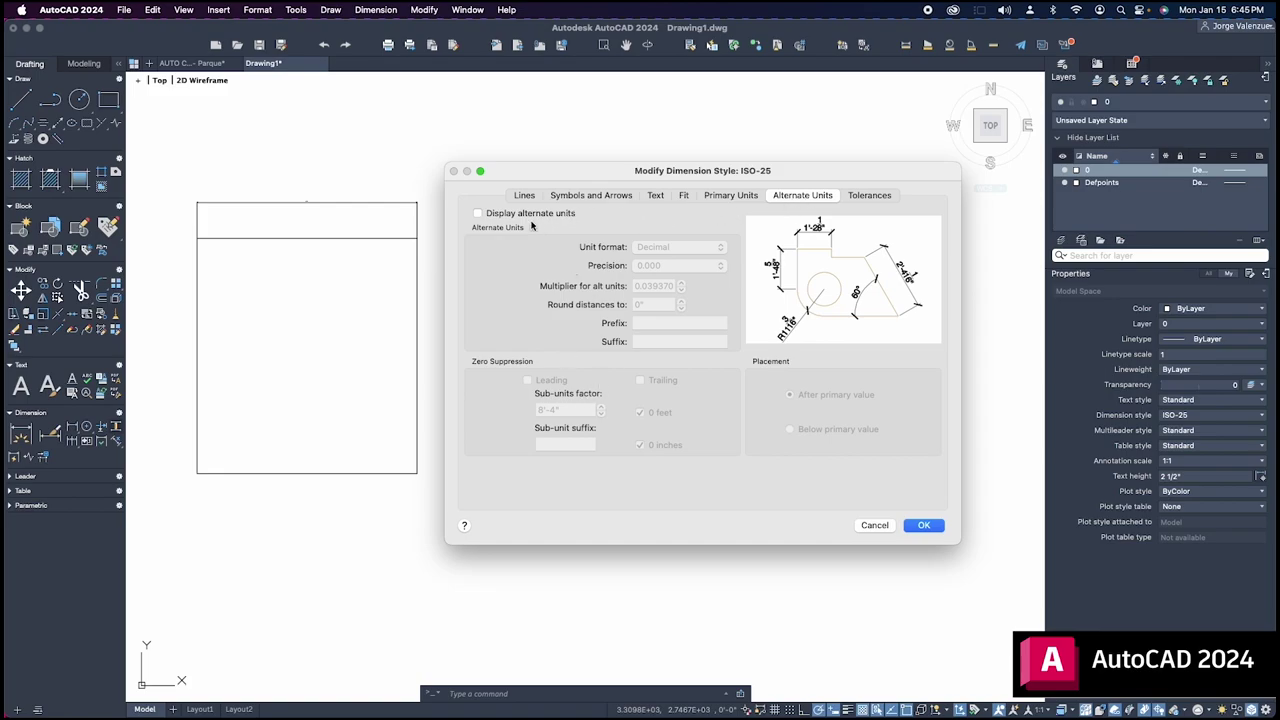
- Review the Tolerances and Lines tabs, confirm the ISO-25 edits with OK, and close the Dimension Style Manager
{"action": "left_click", "coordinate": [875, 198]}
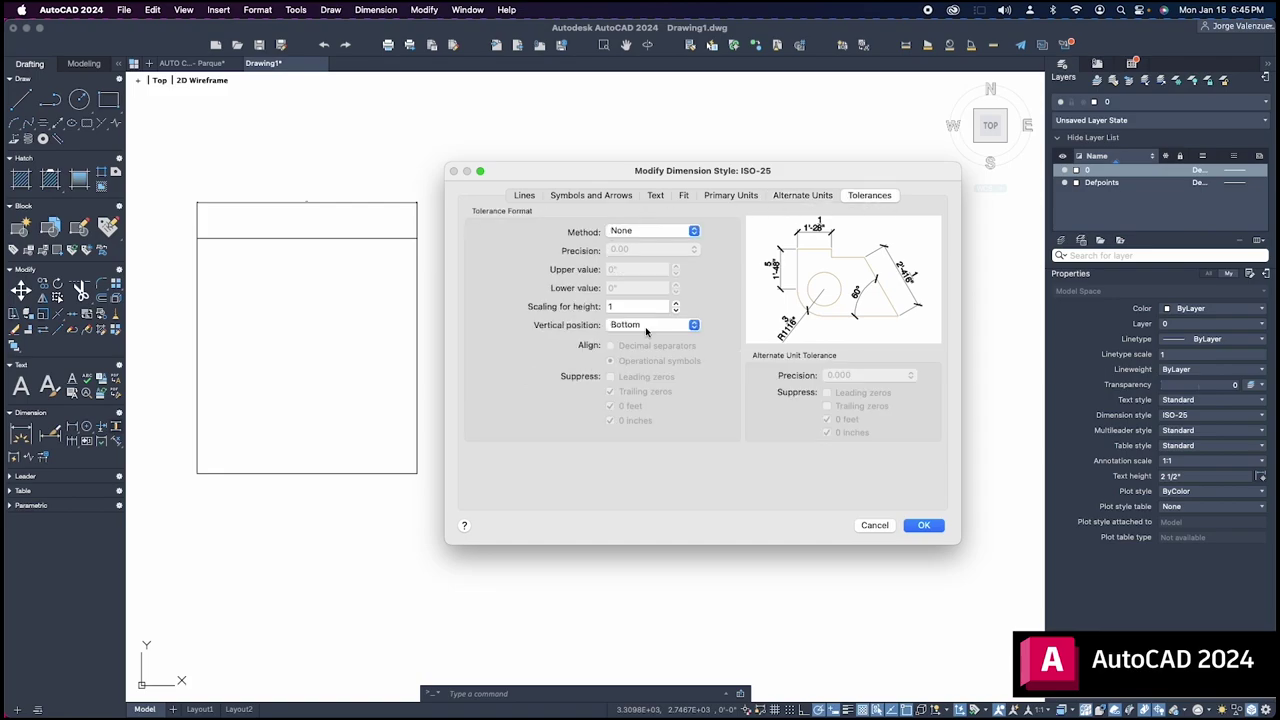
{"action": "left_click", "coordinate": [524, 197]}
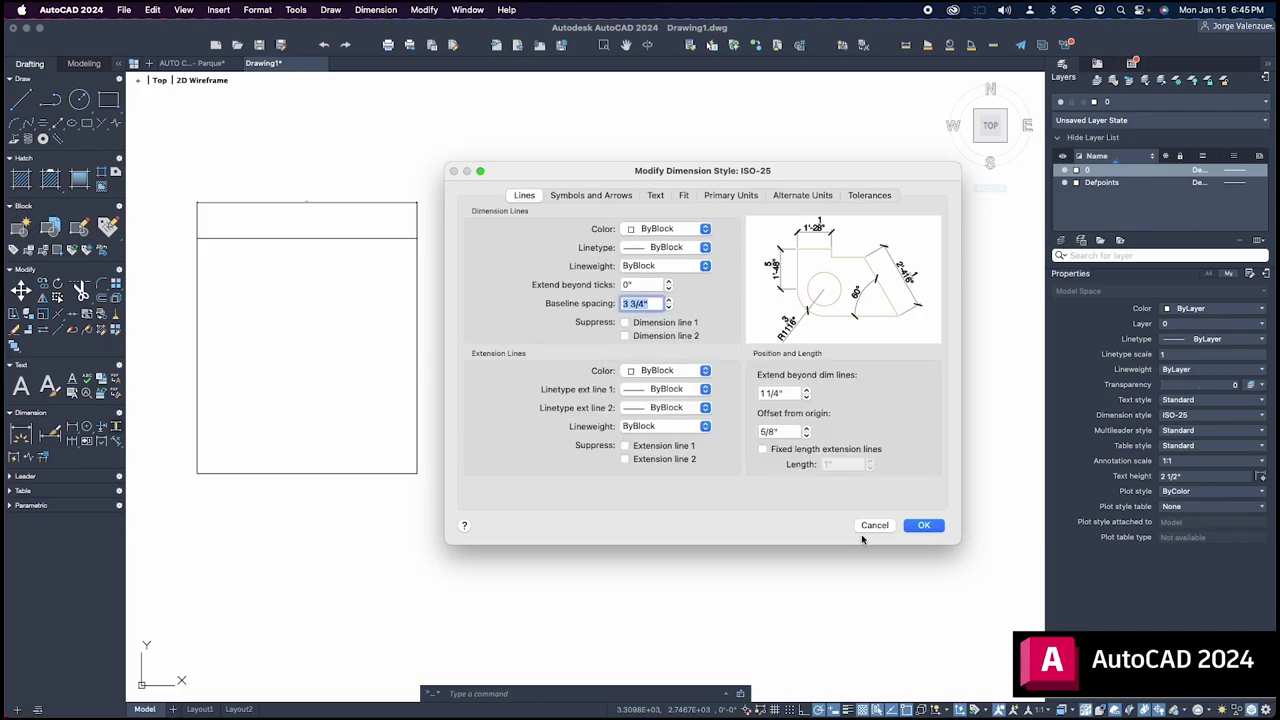
{"action": "left_click", "coordinate": [920, 525]}
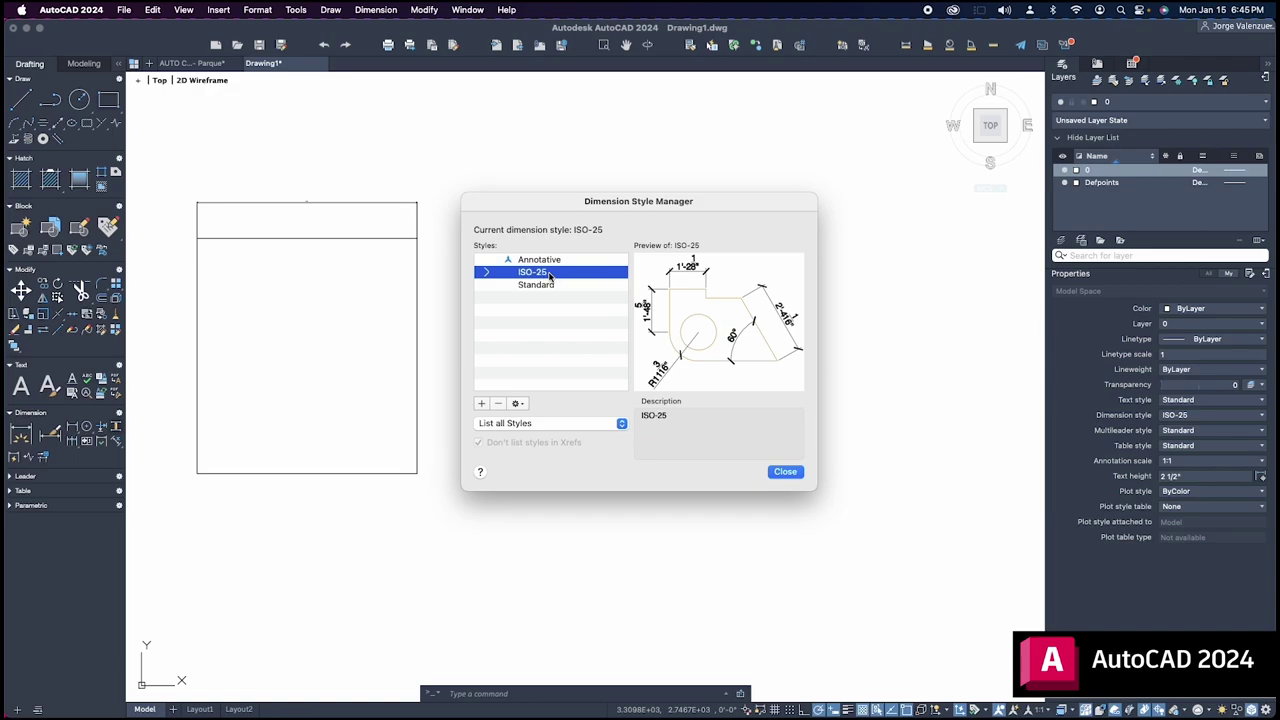
{"action": "left_click", "coordinate": [518, 404]}
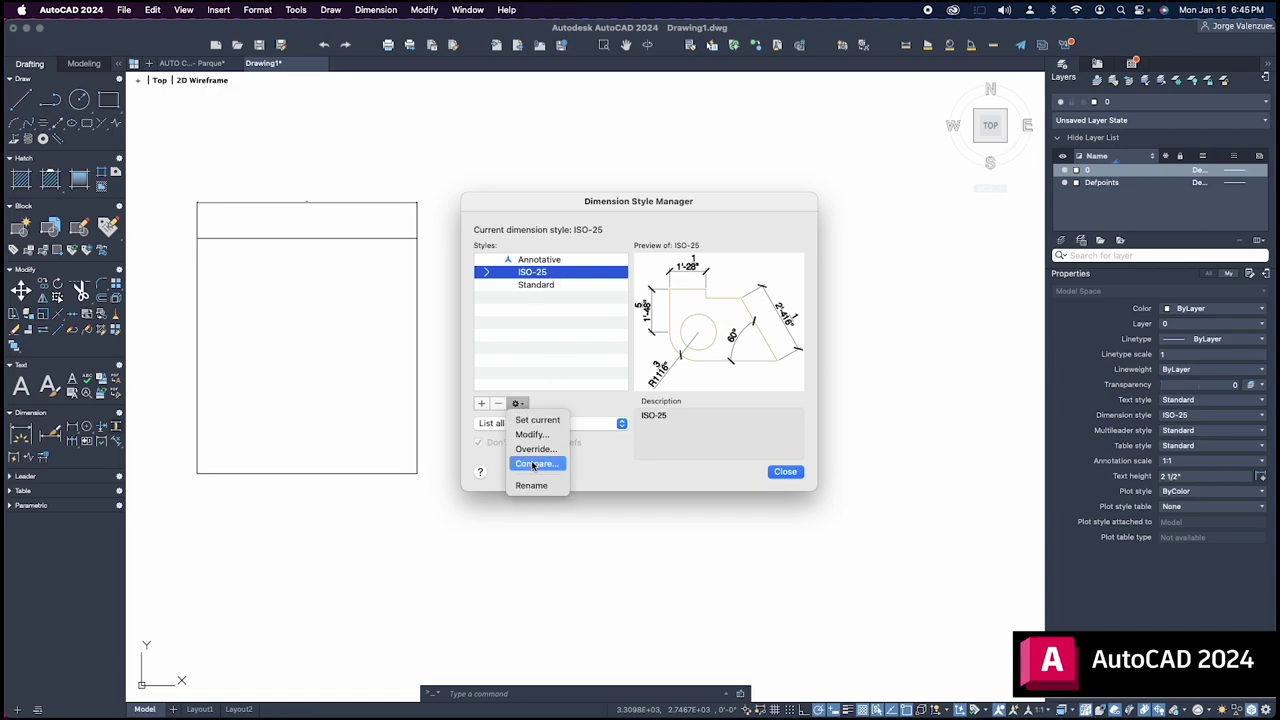
{"action": "left_click", "coordinate": [531, 421]}
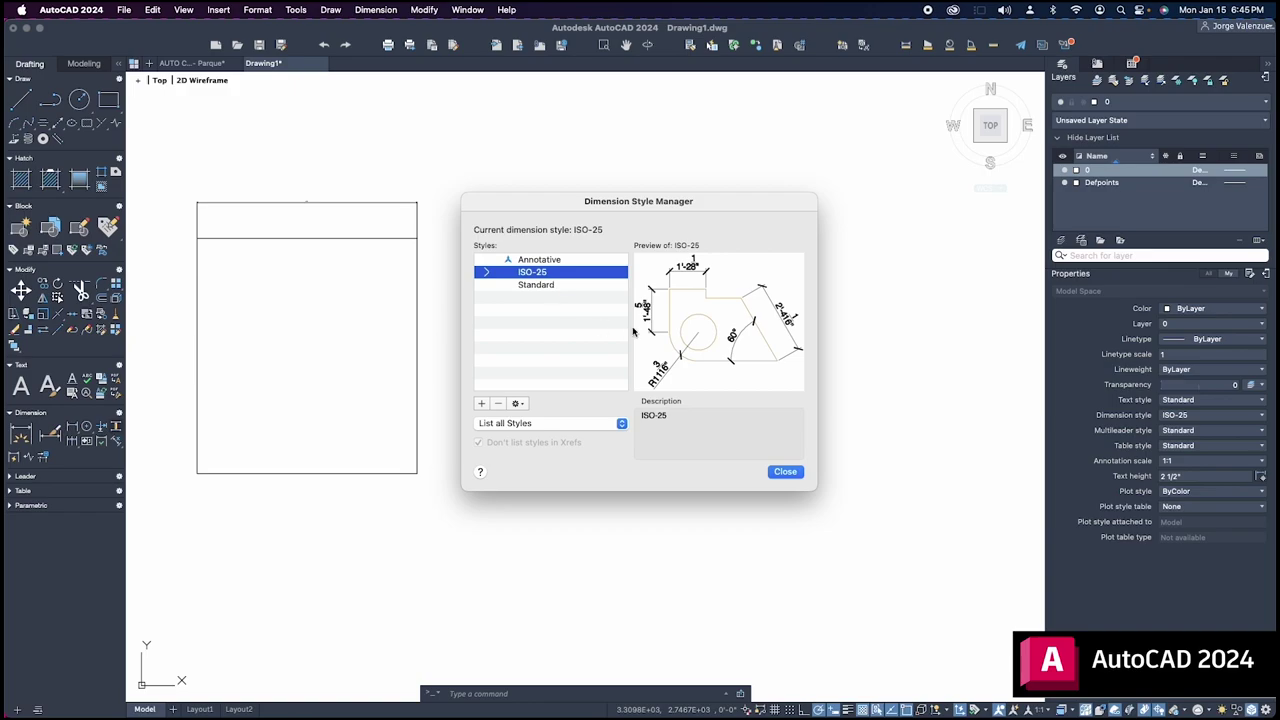
{"action": "left_click", "coordinate": [785, 473]}
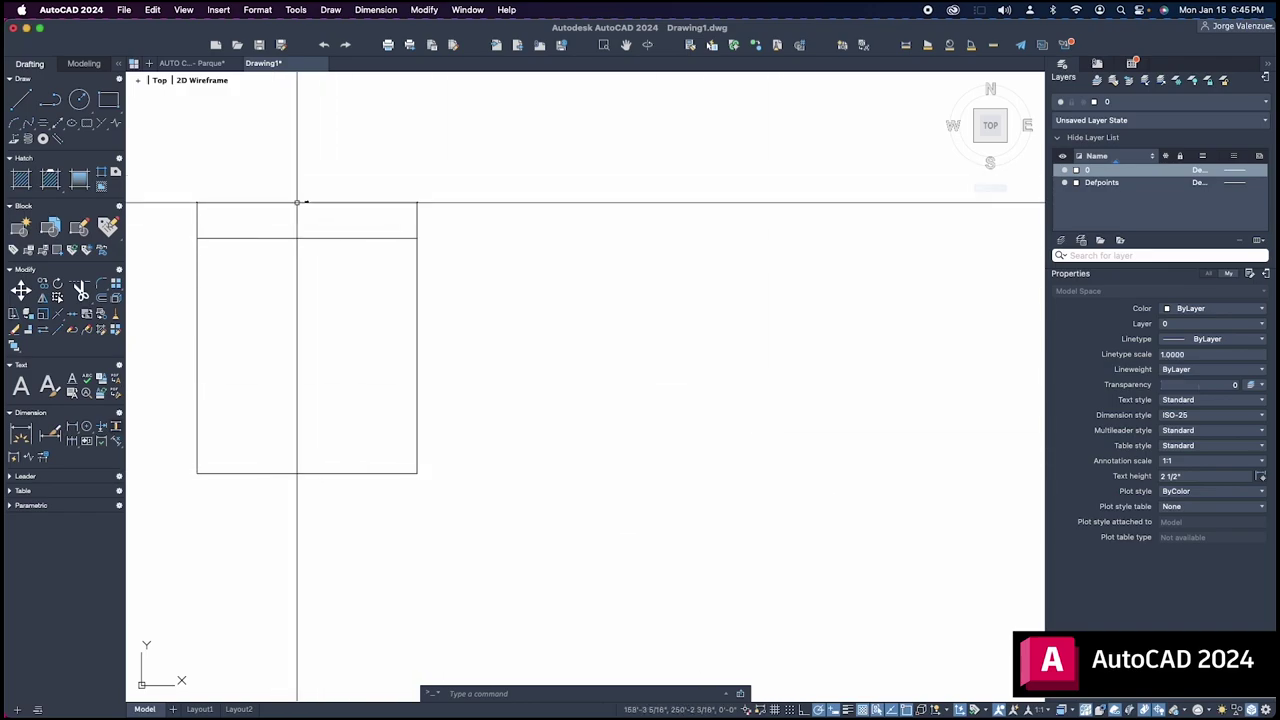
{"action": "scroll", "coordinate": [303, 204], "scroll_direction": "up", "scroll_amount": 1}
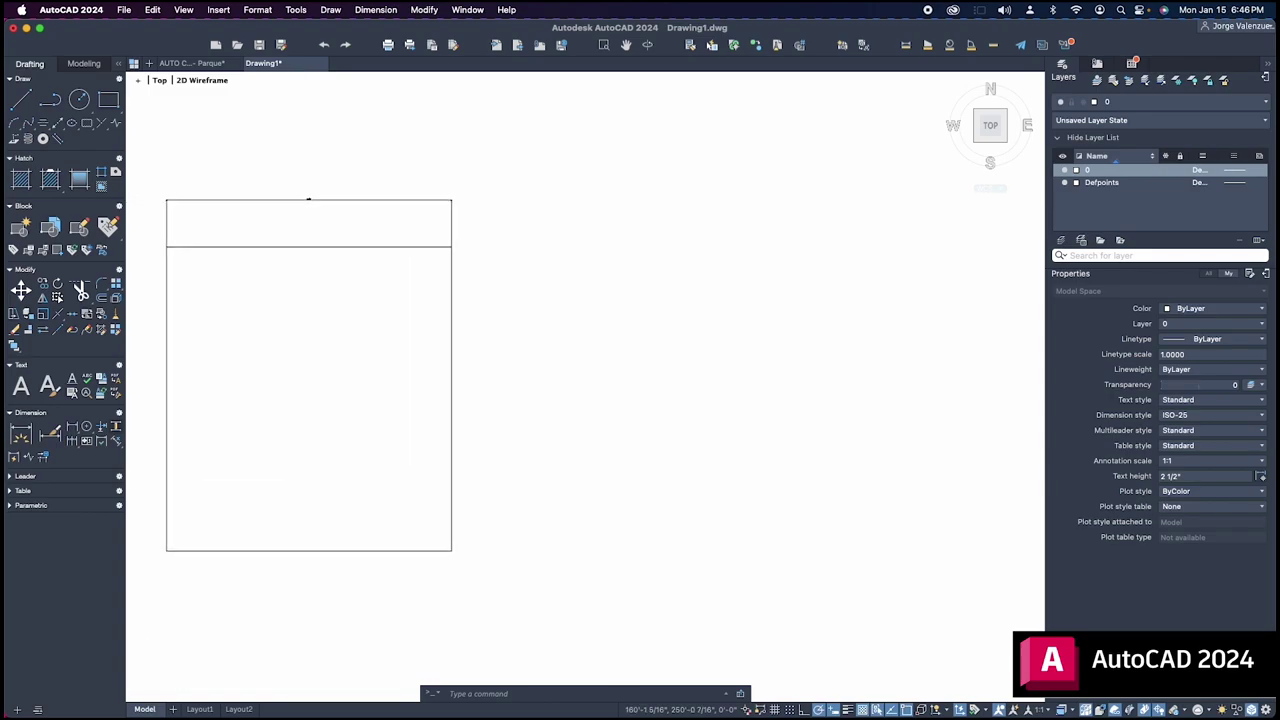
{"action": "scroll", "coordinate": [305, 204], "scroll_direction": "up", "scroll_amount": 2}
{"action": "scroll", "coordinate": [307, 205], "scroll_direction": "up", "scroll_amount": 2}
{"action": "scroll", "coordinate": [320, 191], "scroll_direction": "up", "scroll_amount": 2}
{"action": "scroll", "coordinate": [318, 190], "scroll_direction": "up", "scroll_amount": 1}
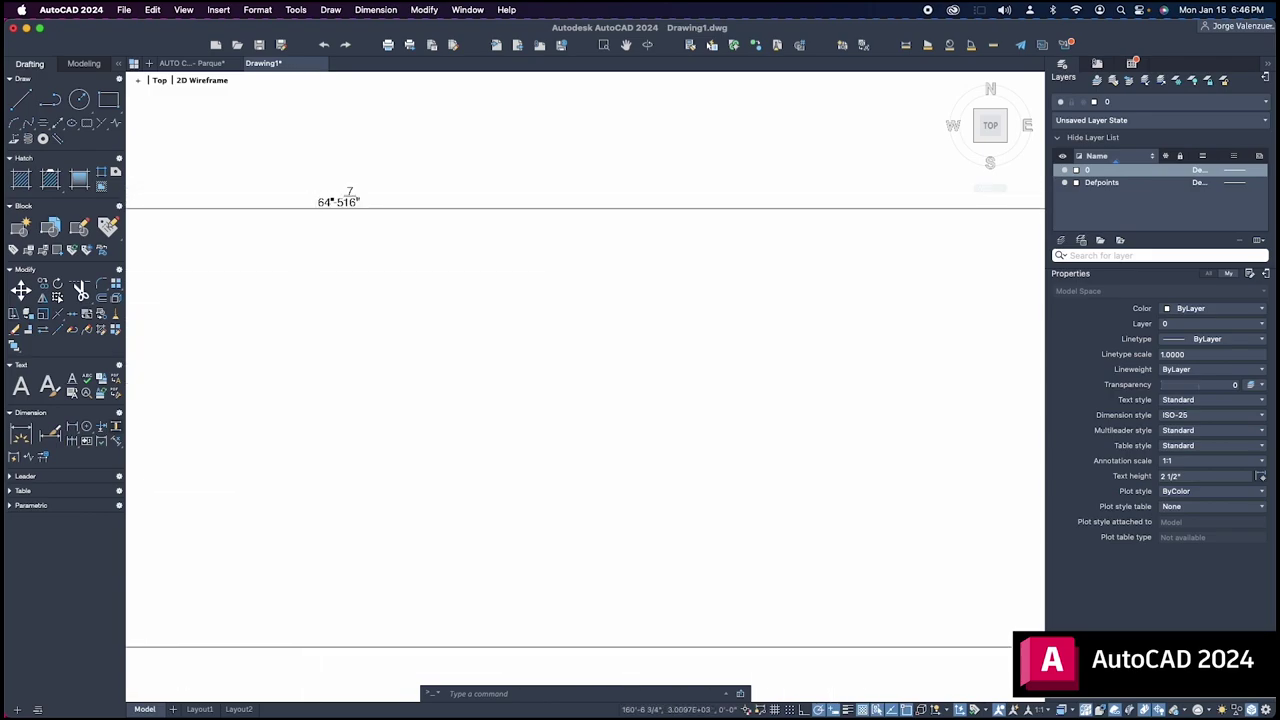
{"action": "scroll", "coordinate": [316, 189], "scroll_direction": "up", "scroll_amount": 2}
{"action": "scroll", "coordinate": [315, 187], "scroll_direction": "up", "scroll_amount": 1}
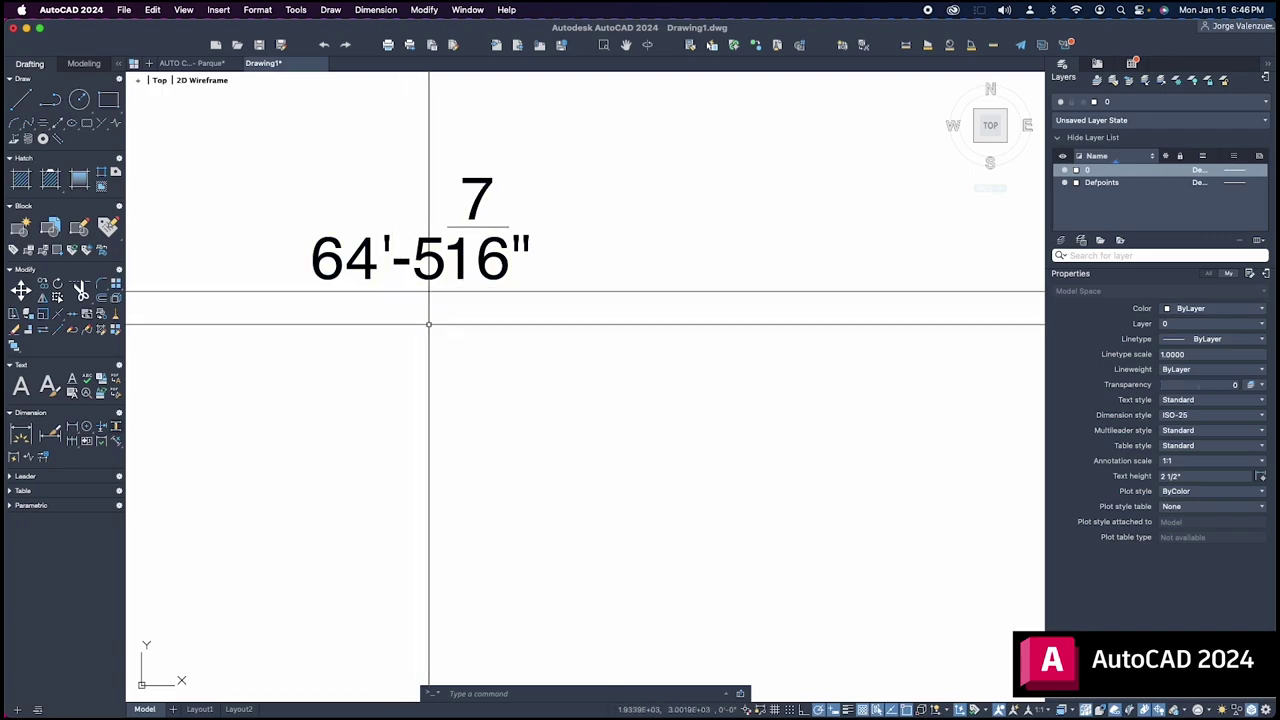
{"action": "scroll", "coordinate": [450, 455], "scroll_direction": "down", "scroll_amount": 2}
{"action": "scroll", "coordinate": [449, 430], "scroll_direction": "down", "scroll_amount": 2}
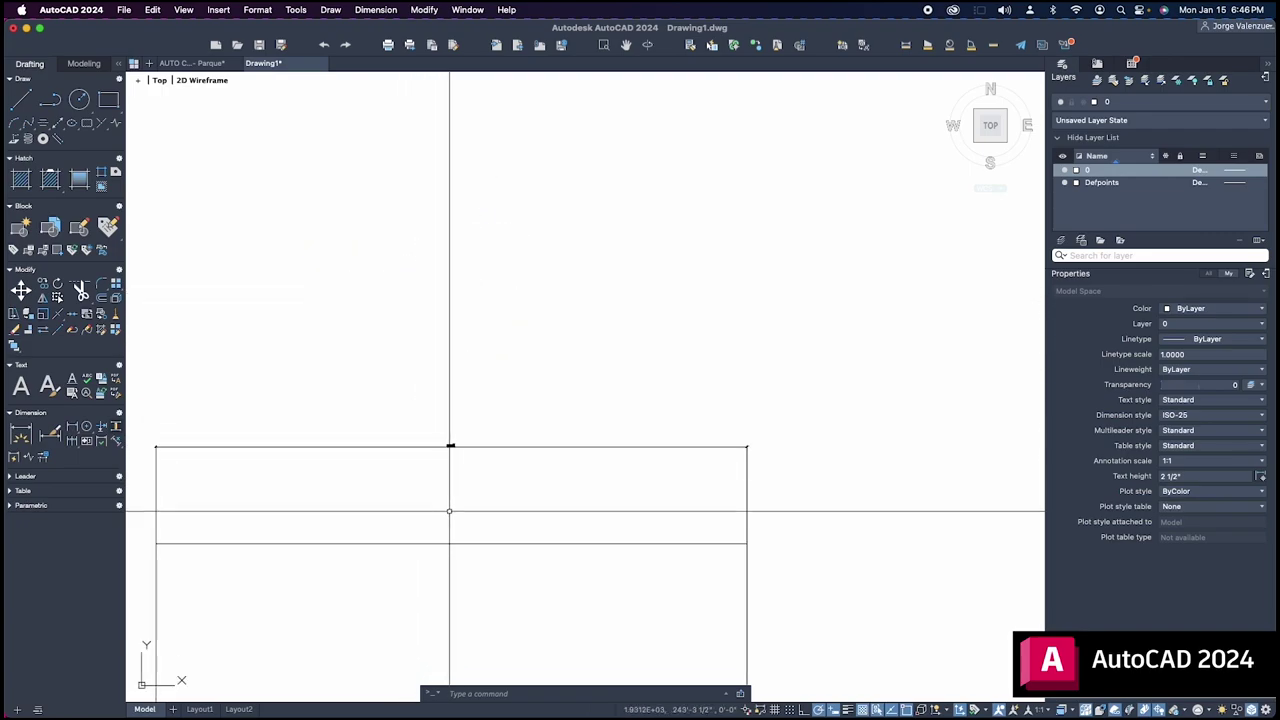
{"action": "scroll", "coordinate": [449, 509], "scroll_direction": "down", "scroll_amount": 1}
{"action": "scroll", "coordinate": [449, 609], "scroll_direction": "down", "scroll_amount": 1}
{"action": "scroll", "coordinate": [450, 466], "scroll_direction": "up", "scroll_amount": 1}
{"action": "scroll", "coordinate": [453, 600], "scroll_direction": "up", "scroll_amount": 2}
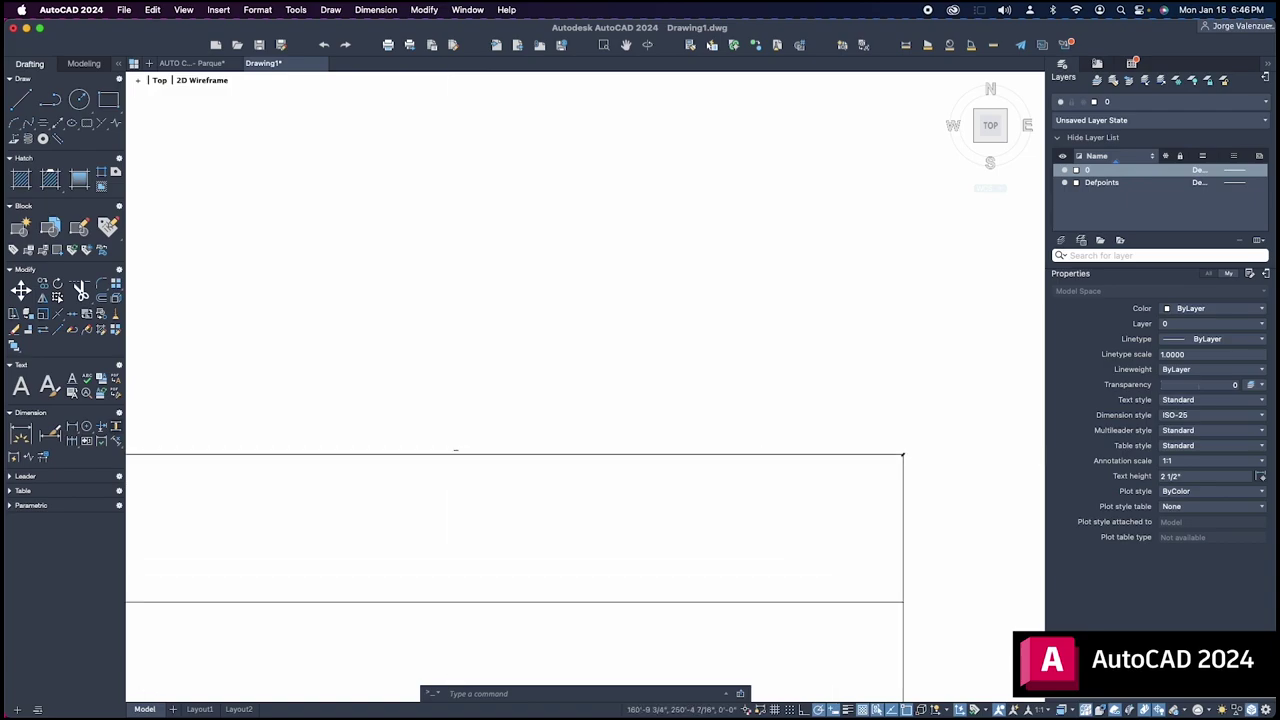
{"action": "scroll", "coordinate": [453, 500], "scroll_direction": "up", "scroll_amount": 3}
{"action": "scroll", "coordinate": [450, 506], "scroll_direction": "up", "scroll_amount": 1}
{"action": "scroll", "coordinate": [432, 465], "scroll_direction": "up", "scroll_amount": 3}
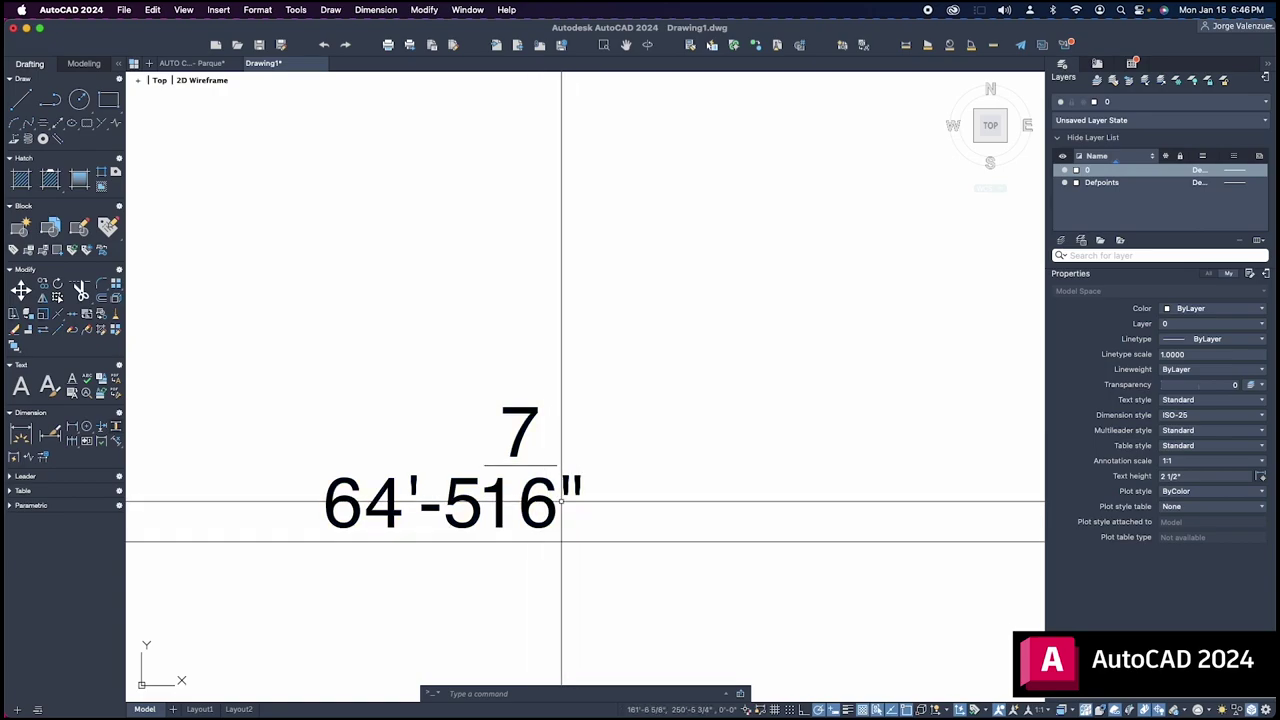
{"action": "scroll", "coordinate": [563, 500], "scroll_direction": "down", "scroll_amount": 1}
{"action": "scroll", "coordinate": [562, 500], "scroll_direction": "down", "scroll_amount": 3}
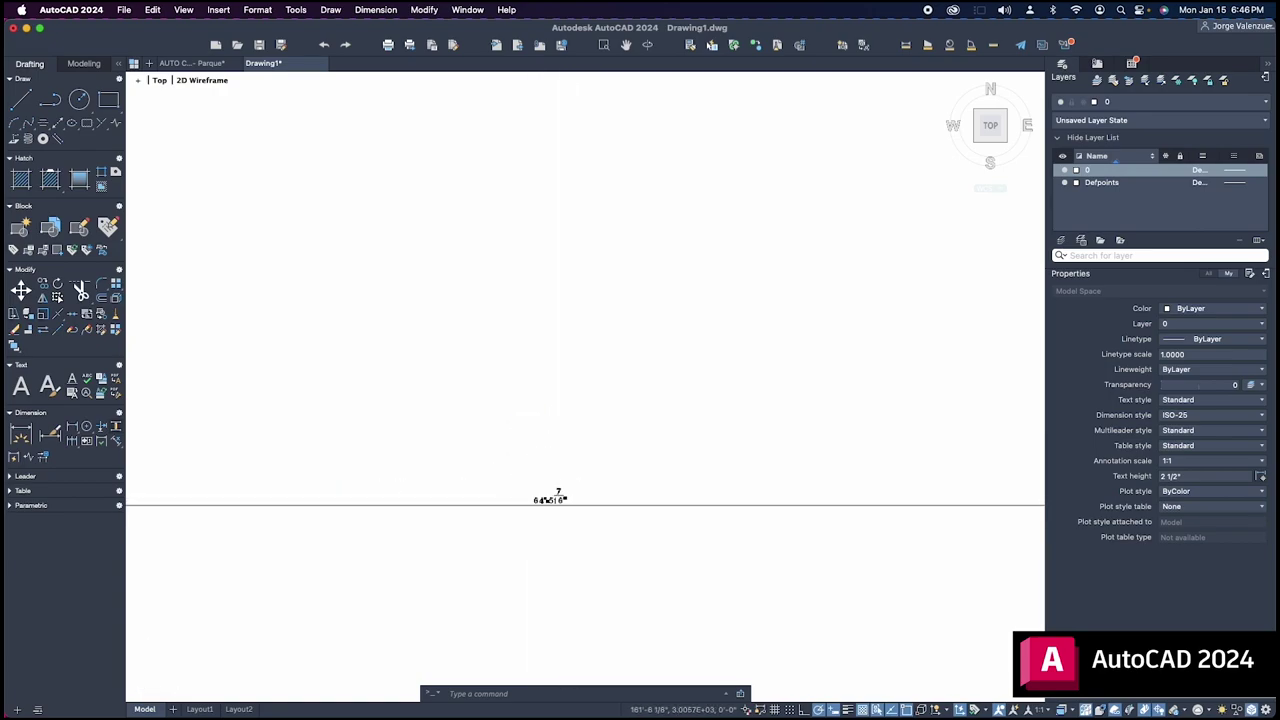
{"action": "scroll", "coordinate": [562, 500], "scroll_direction": "down", "scroll_amount": 2}
{"action": "scroll", "coordinate": [583, 600], "scroll_direction": "up", "scroll_amount": 3}
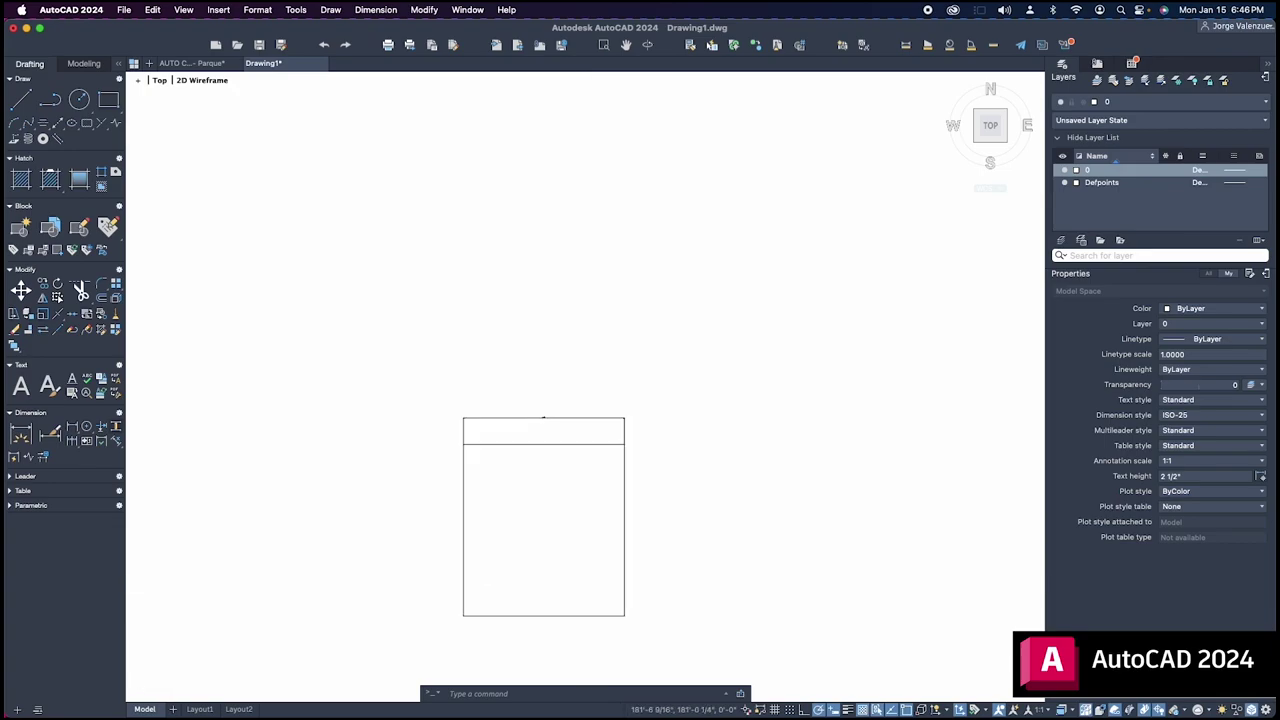
- Erase the old rectangle with a crossing window and place a new rectangle's first corner
{"action": "left_click", "coordinate": [682, 377]}
{"action": "left_click", "coordinate": [472, 621]}
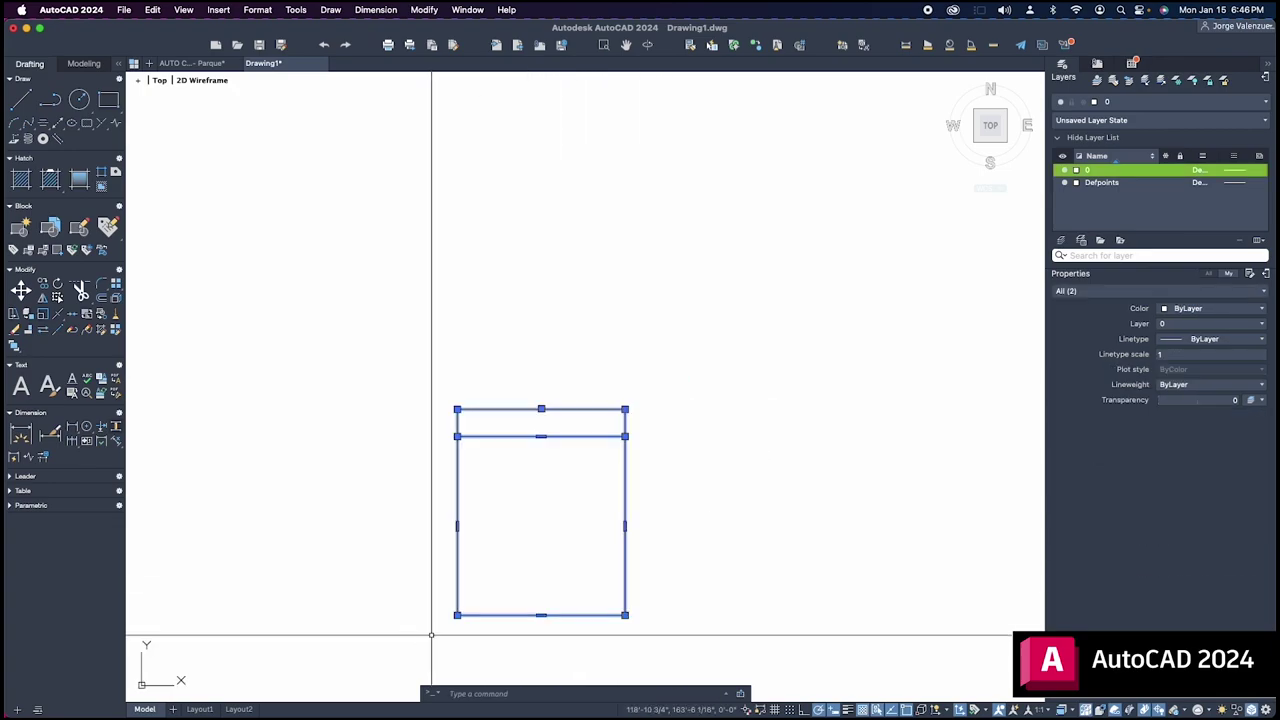
{"action": "key", "text": "Delete"}
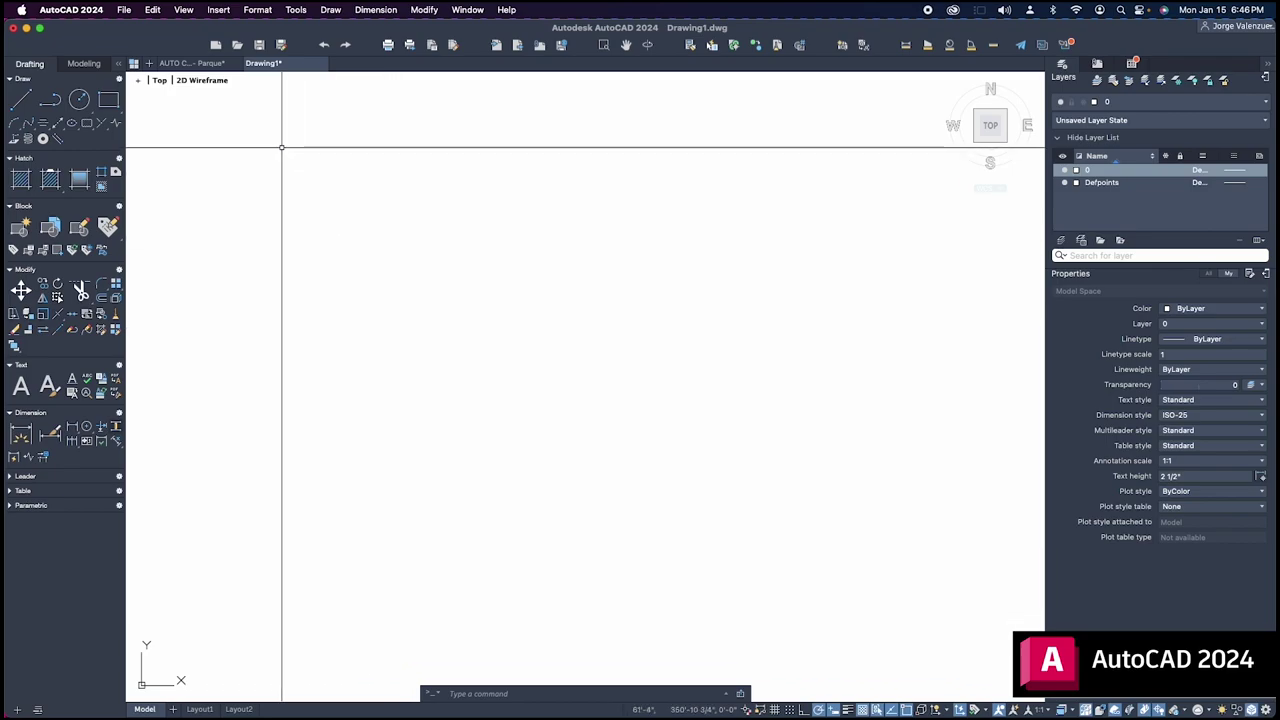
{"action": "left_click", "coordinate": [111, 102]}
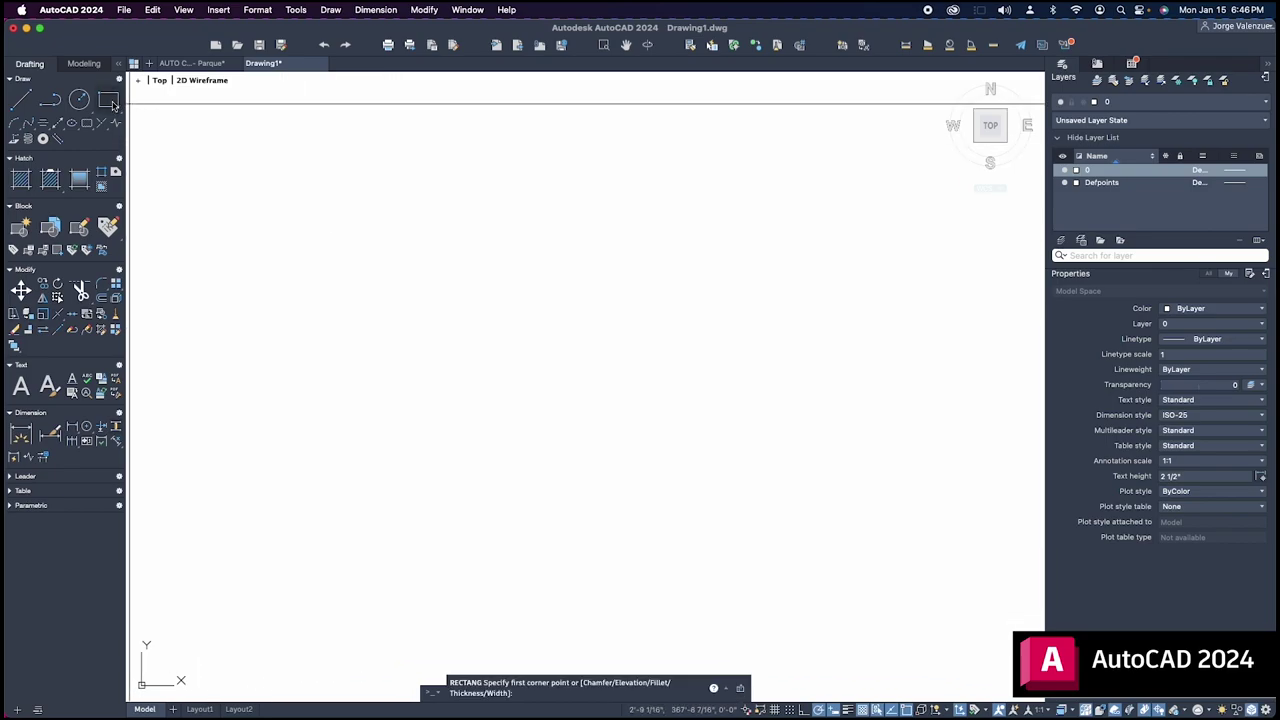
{"action": "left_click", "coordinate": [459, 294]}
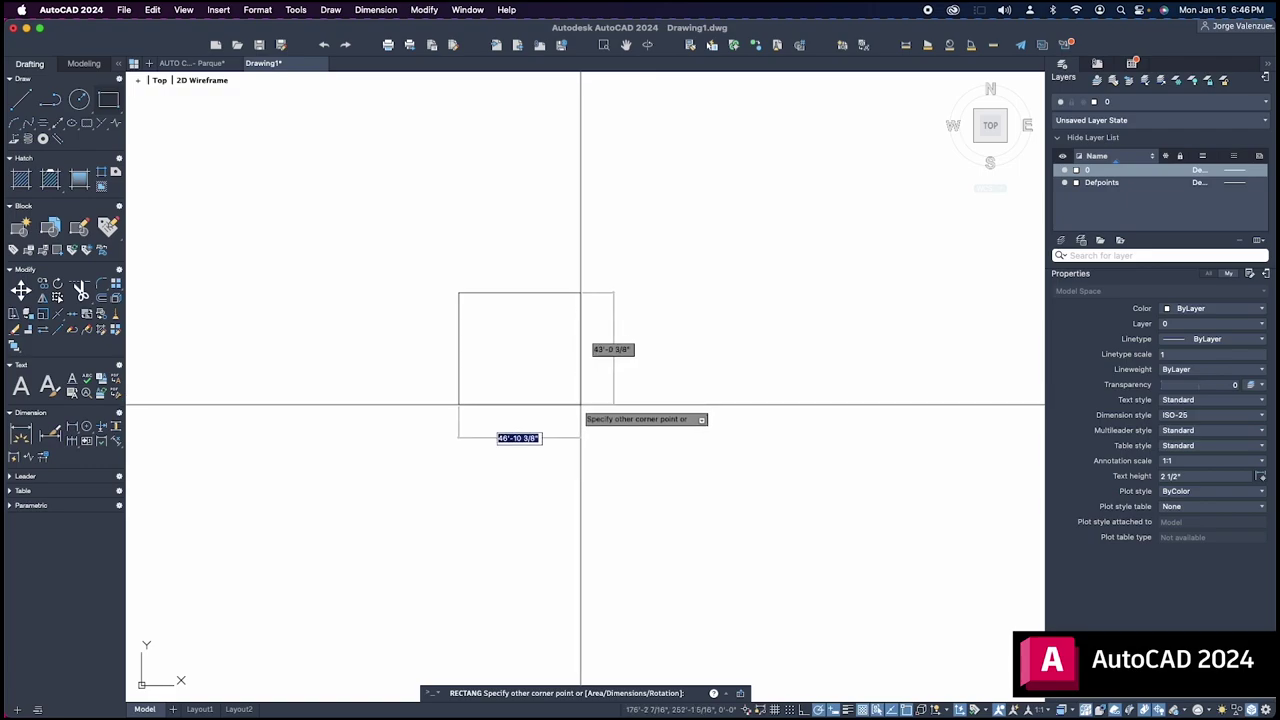
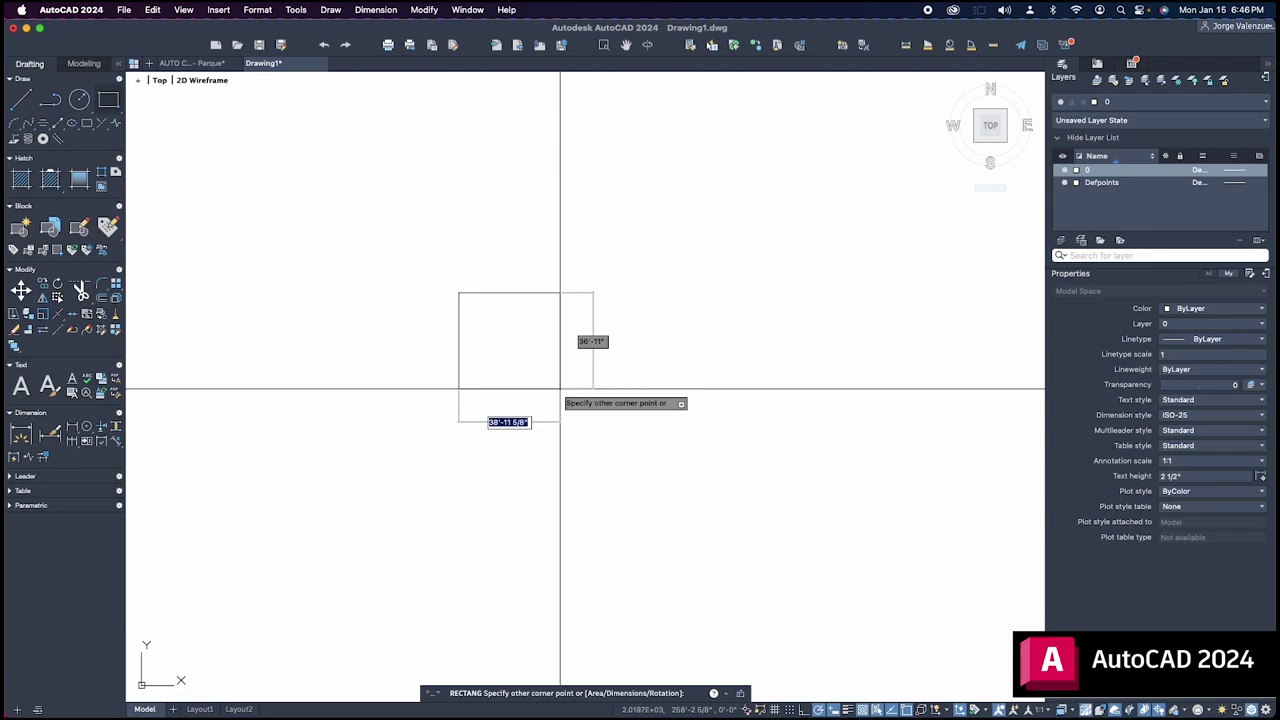
- Complete the rectangle with a width of 20 and a height of 20
{"action": "type", "text": "20"}
{"action": "key", "text": "Tab"}
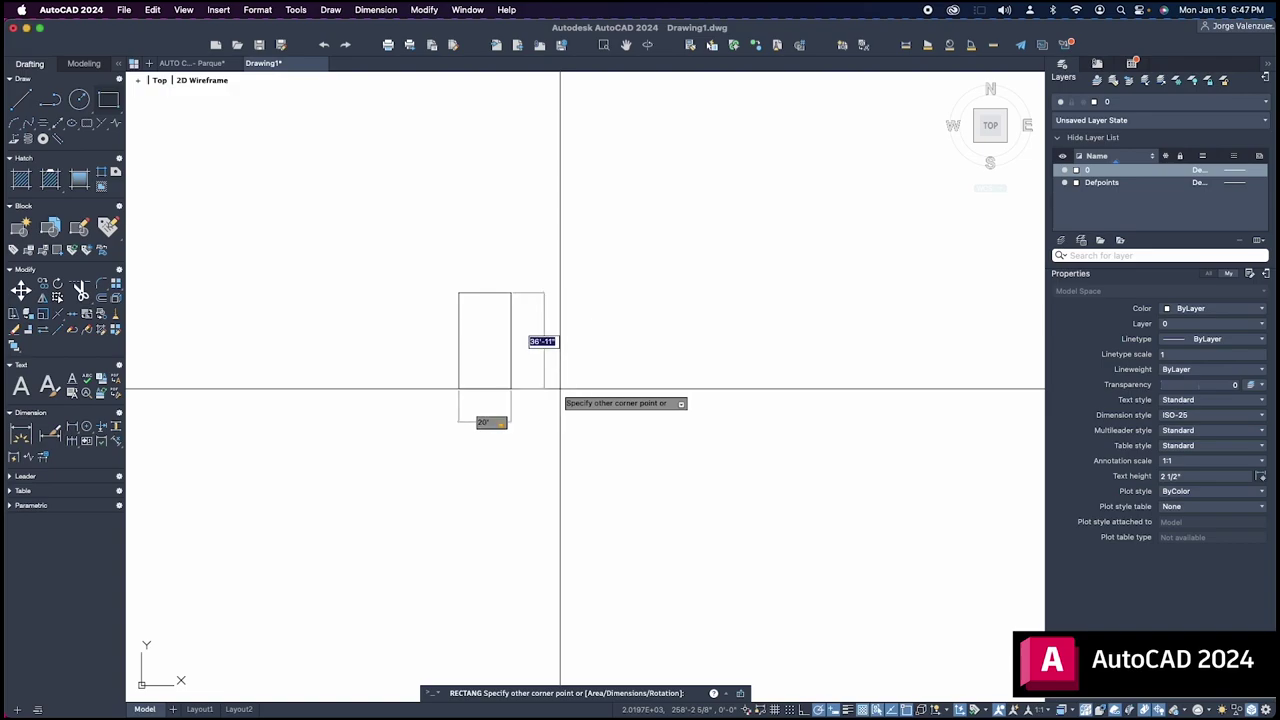
{"action": "type", "text": "20"}
{"action": "key", "text": "Return"}
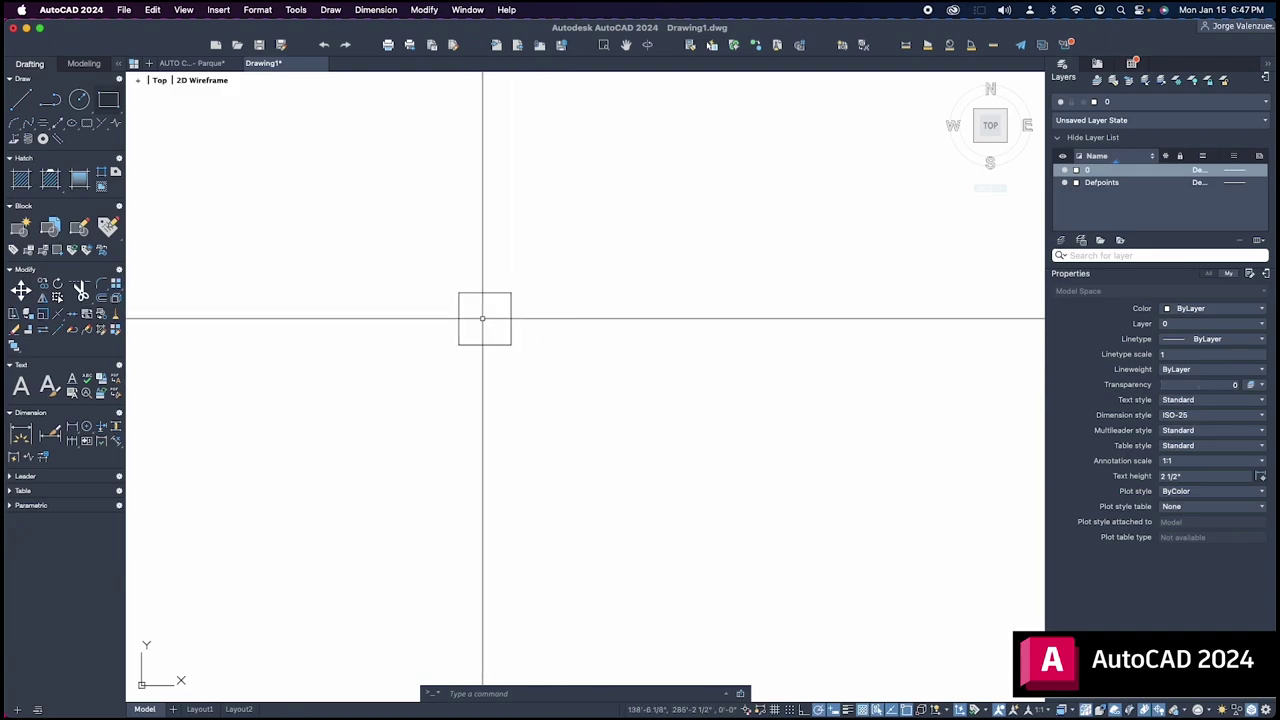
- Dimension the square's top edge from its top-left to top-right corner, placing the line above it
{"action": "scroll", "coordinate": [480, 330], "scroll_direction": "up", "scroll_amount": 1}
{"action": "scroll", "coordinate": [490, 309], "scroll_direction": "up", "scroll_amount": 2}
{"action": "scroll", "coordinate": [490, 309], "scroll_direction": "up", "scroll_amount": 3}
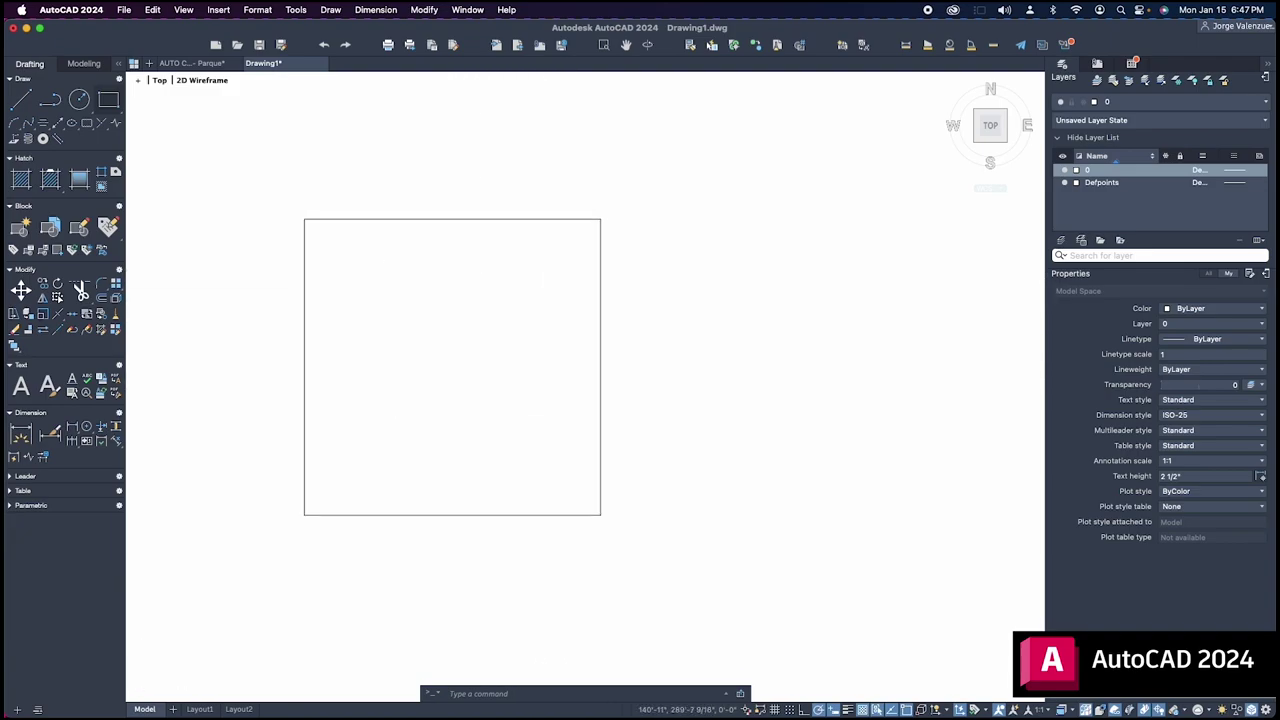
{"action": "scroll", "coordinate": [557, 298], "scroll_direction": "up", "scroll_amount": 1}
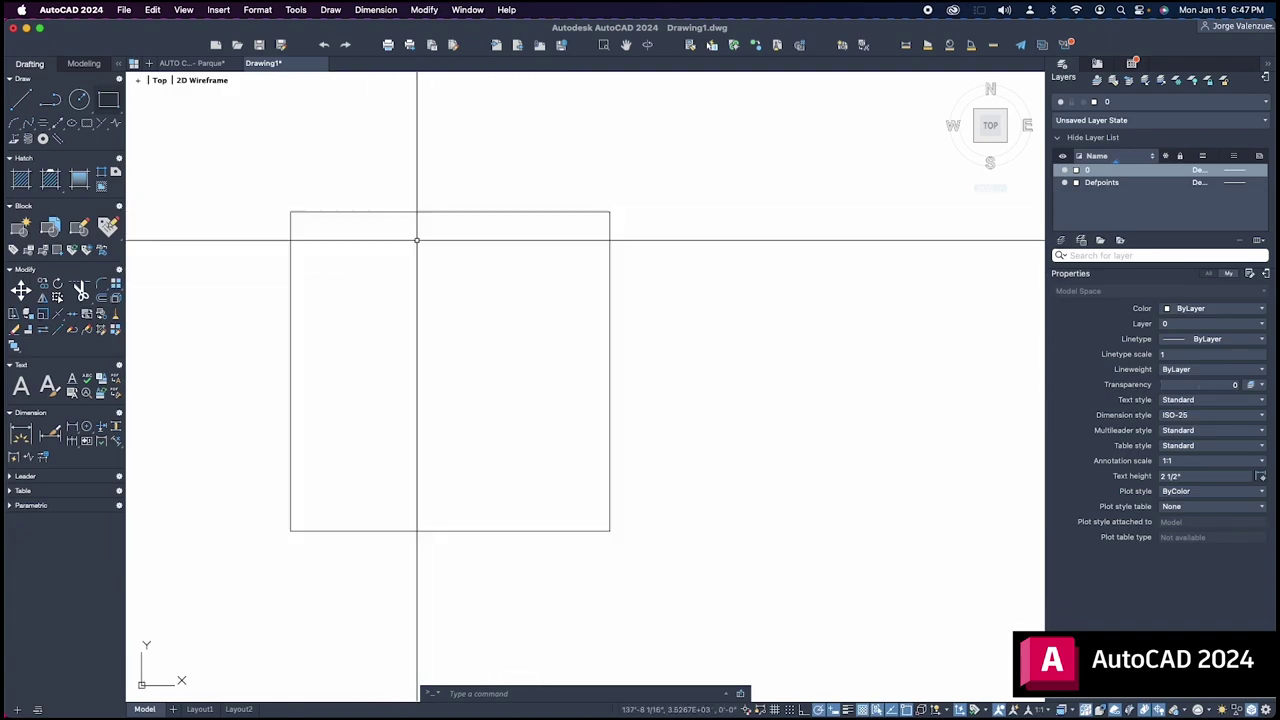
{"action": "left_click", "coordinate": [21, 436]}
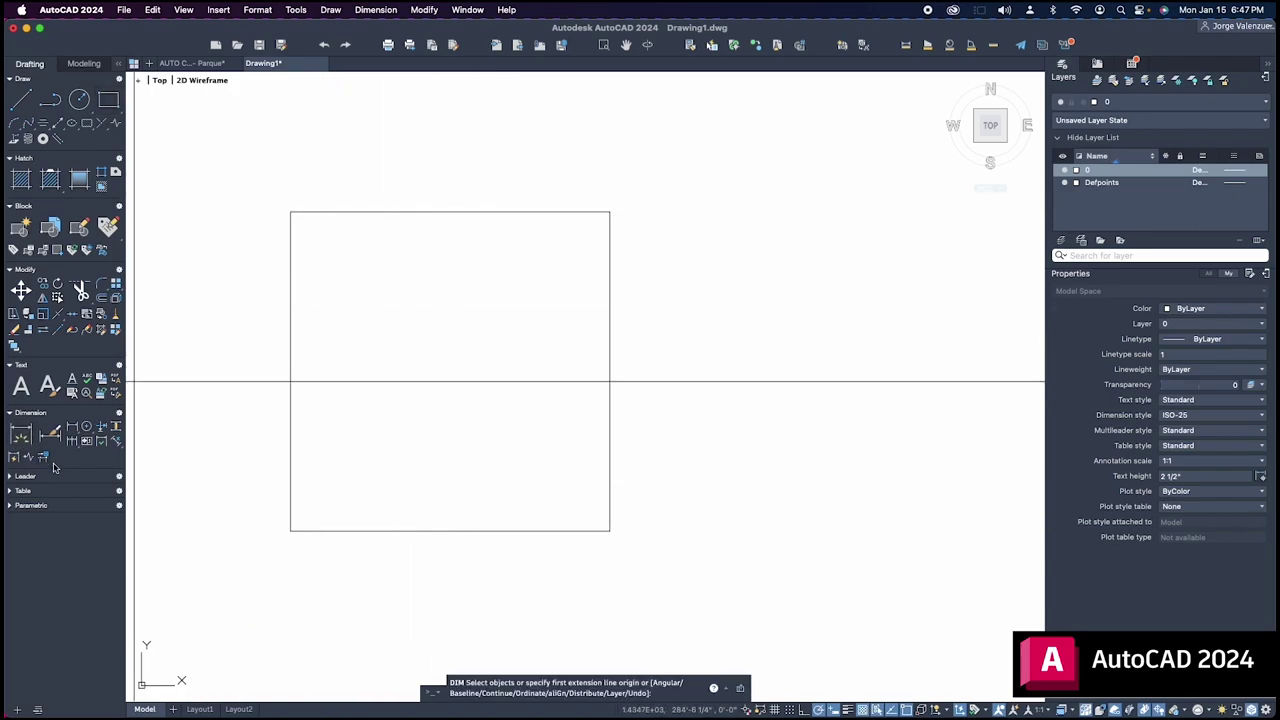
{"action": "left_click", "coordinate": [290, 212]}
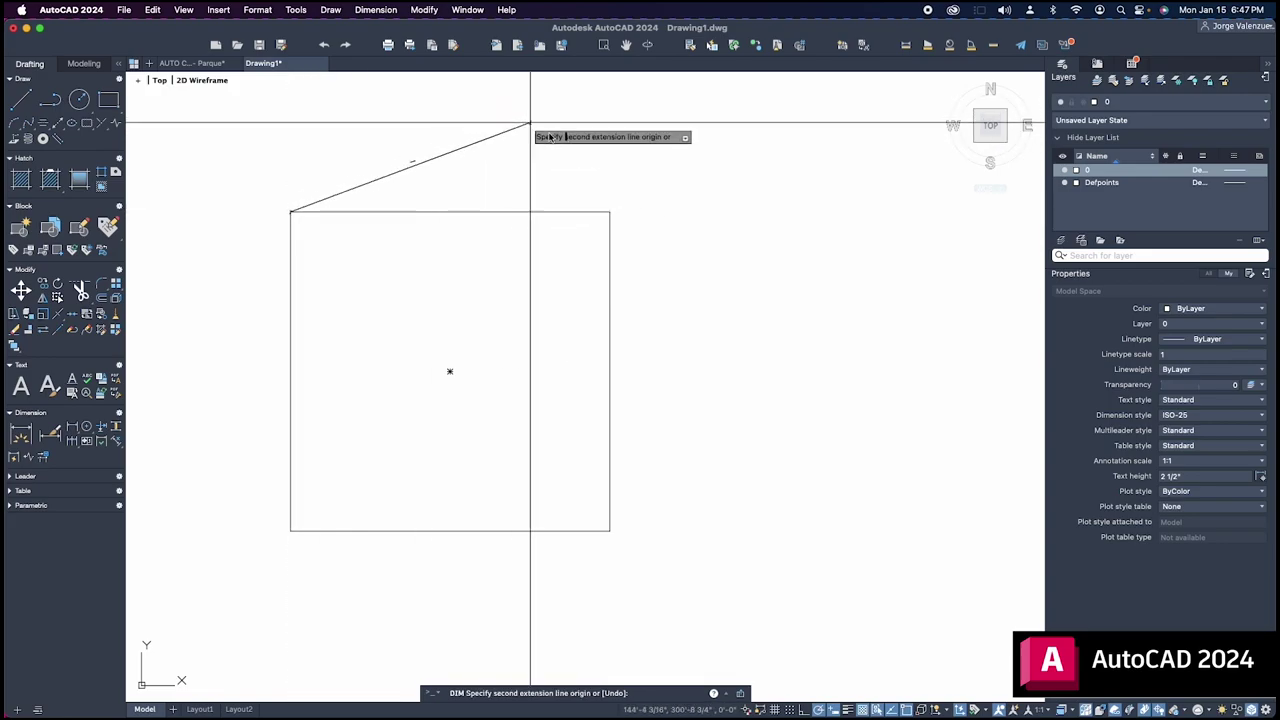
{"action": "left_click", "coordinate": [609, 212]}
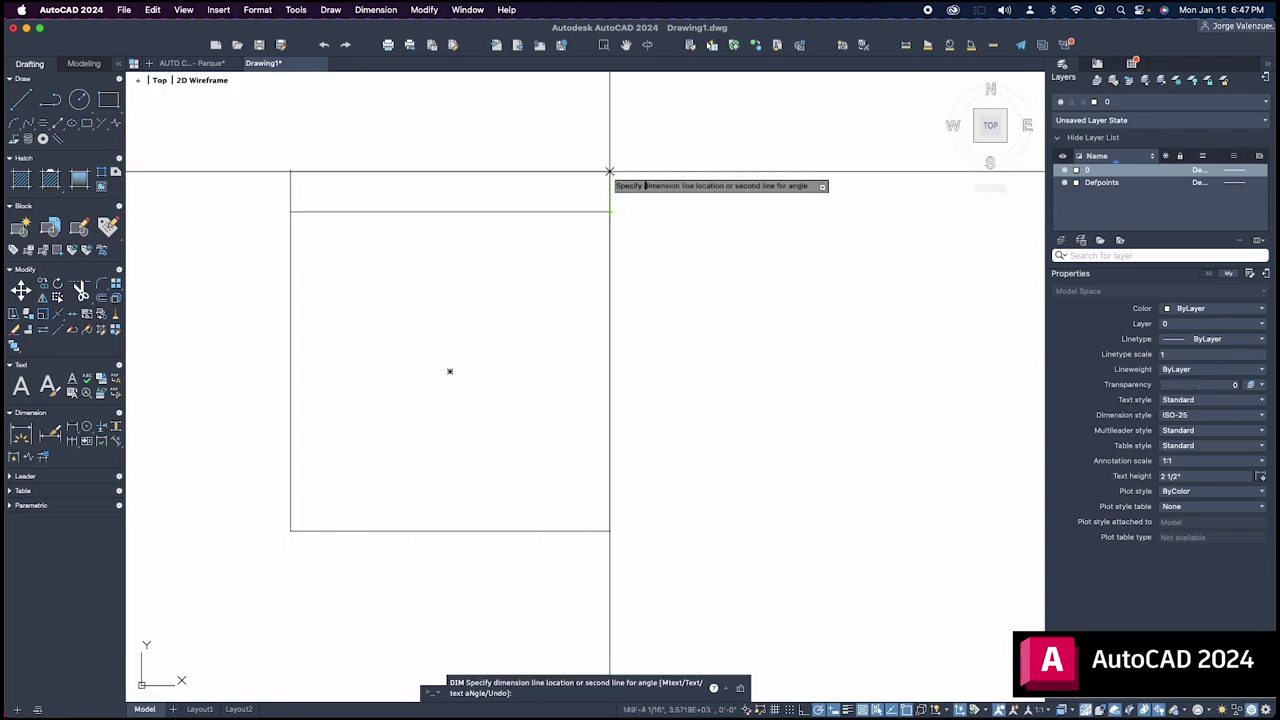
{"action": "left_click", "coordinate": [608, 172]}
{"action": "scroll", "coordinate": [440, 162], "scroll_direction": "up", "scroll_amount": 2}
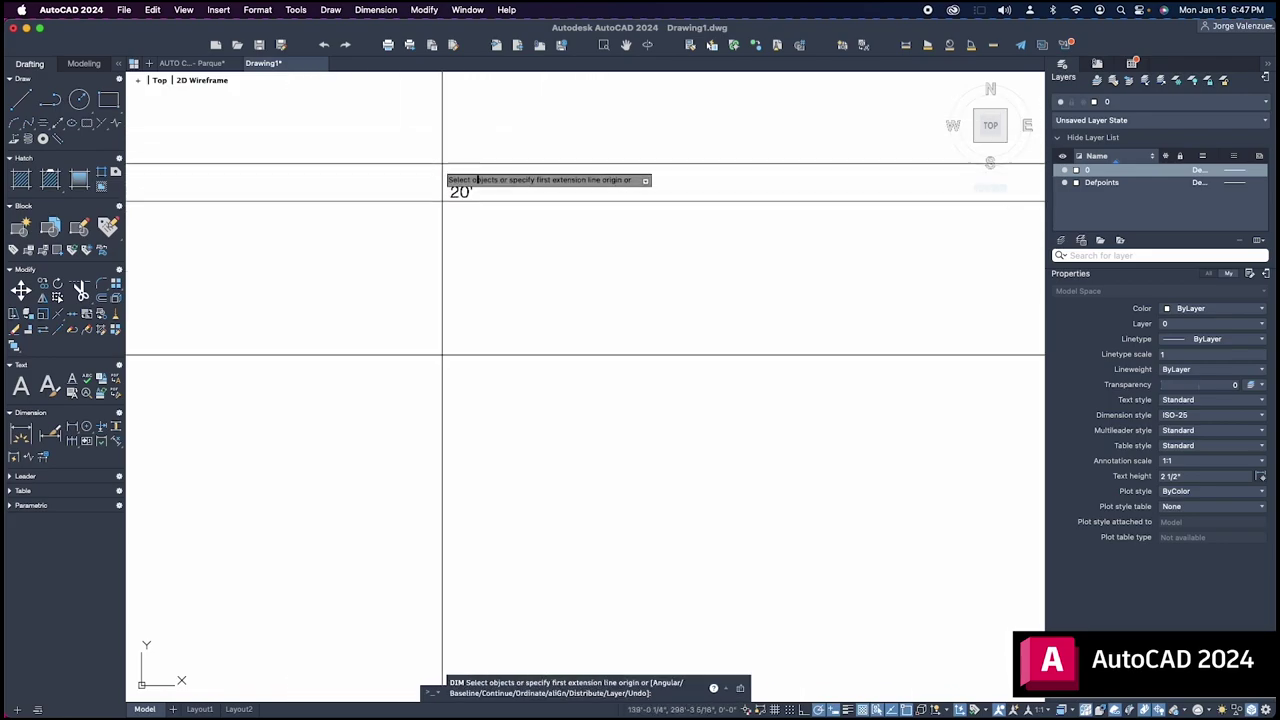
{"action": "scroll", "coordinate": [469, 200], "scroll_direction": "up", "scroll_amount": 2}
{"action": "scroll", "coordinate": [426, 189], "scroll_direction": "up", "scroll_amount": 2}
{"action": "scroll", "coordinate": [427, 186], "scroll_direction": "up", "scroll_amount": 1}
{"action": "scroll", "coordinate": [424, 192], "scroll_direction": "down", "scroll_amount": 2}
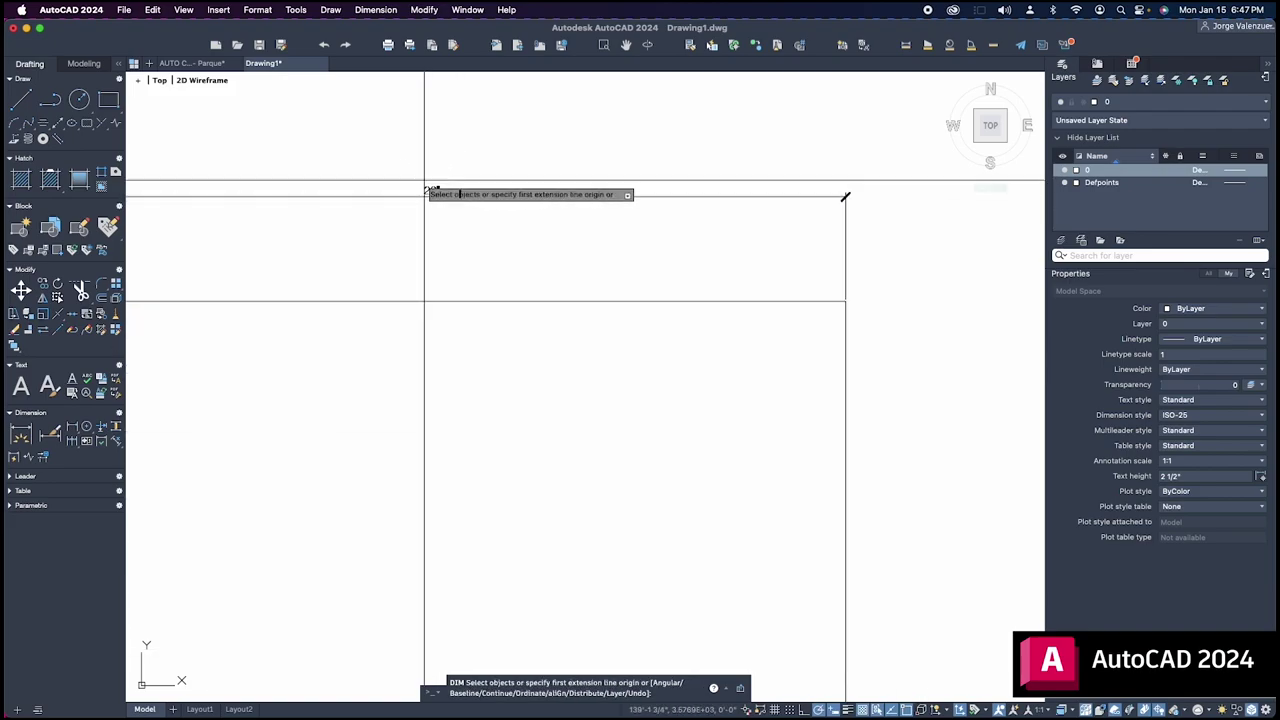
{"action": "scroll", "coordinate": [423, 190], "scroll_direction": "down", "scroll_amount": 2}
{"action": "scroll", "coordinate": [446, 214], "scroll_direction": "down", "scroll_amount": 1}
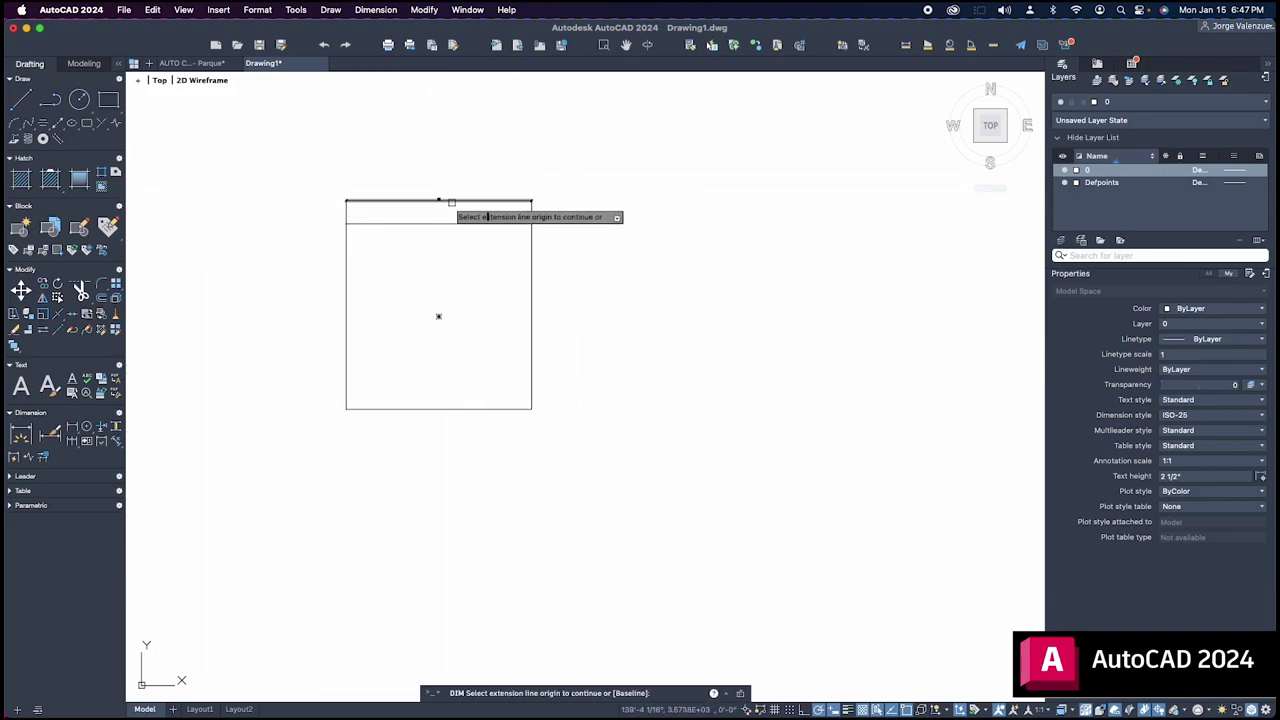
{"action": "scroll", "coordinate": [449, 206], "scroll_direction": "down", "scroll_amount": 1}
{"action": "scroll", "coordinate": [534, 215], "scroll_direction": "up", "scroll_amount": 2}
{"action": "scroll", "coordinate": [354, 271], "scroll_direction": "up", "scroll_amount": 1}
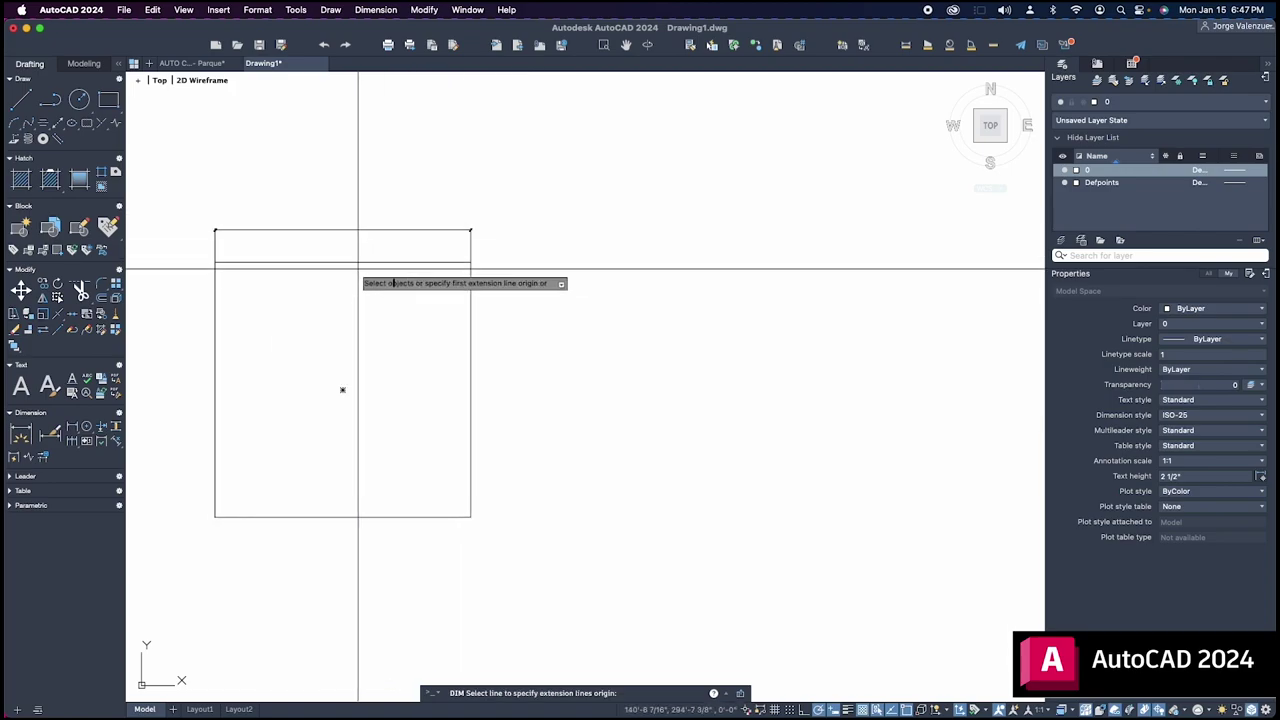
{"action": "scroll", "coordinate": [354, 277], "scroll_direction": "down", "scroll_amount": 2}
{"action": "scroll", "coordinate": [327, 276], "scroll_direction": "down", "scroll_amount": 1}
{"action": "scroll", "coordinate": [327, 276], "scroll_direction": "up", "scroll_amount": 5}
{"action": "scroll", "coordinate": [328, 286], "scroll_direction": "down", "scroll_amount": 3}
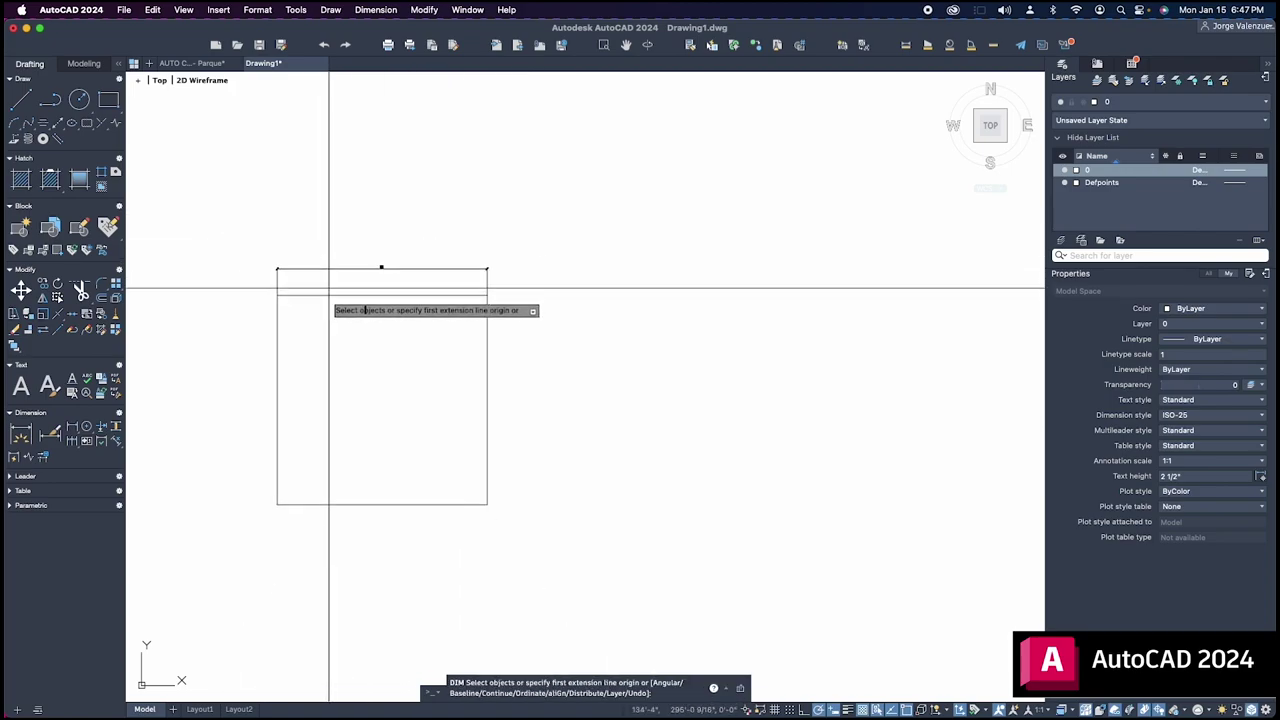
{"action": "scroll", "coordinate": [391, 463], "scroll_direction": "up", "scroll_amount": 2}
{"action": "scroll", "coordinate": [391, 463], "scroll_direction": "down", "scroll_amount": 1}
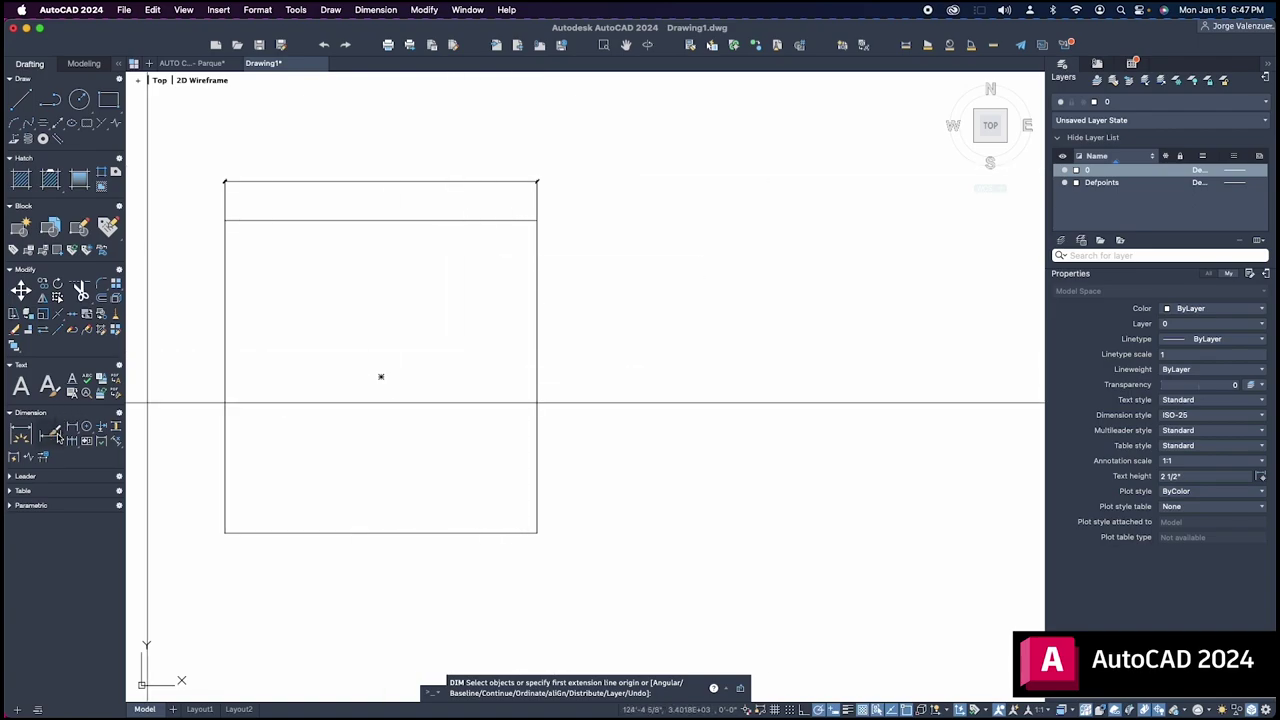
- Open the Dimension Style Manager and start modifying the ISO-25 style
{"action": "left_click", "coordinate": [52, 432]}
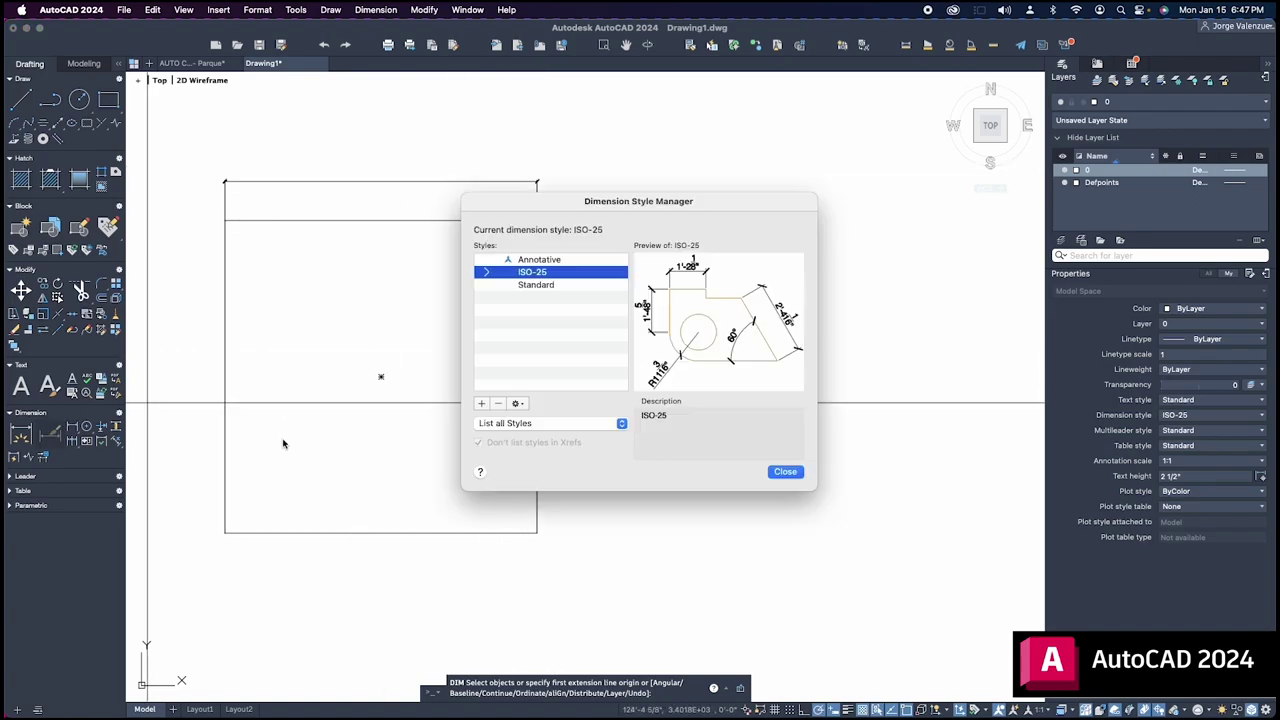
{"action": "right_click", "coordinate": [546, 274]}
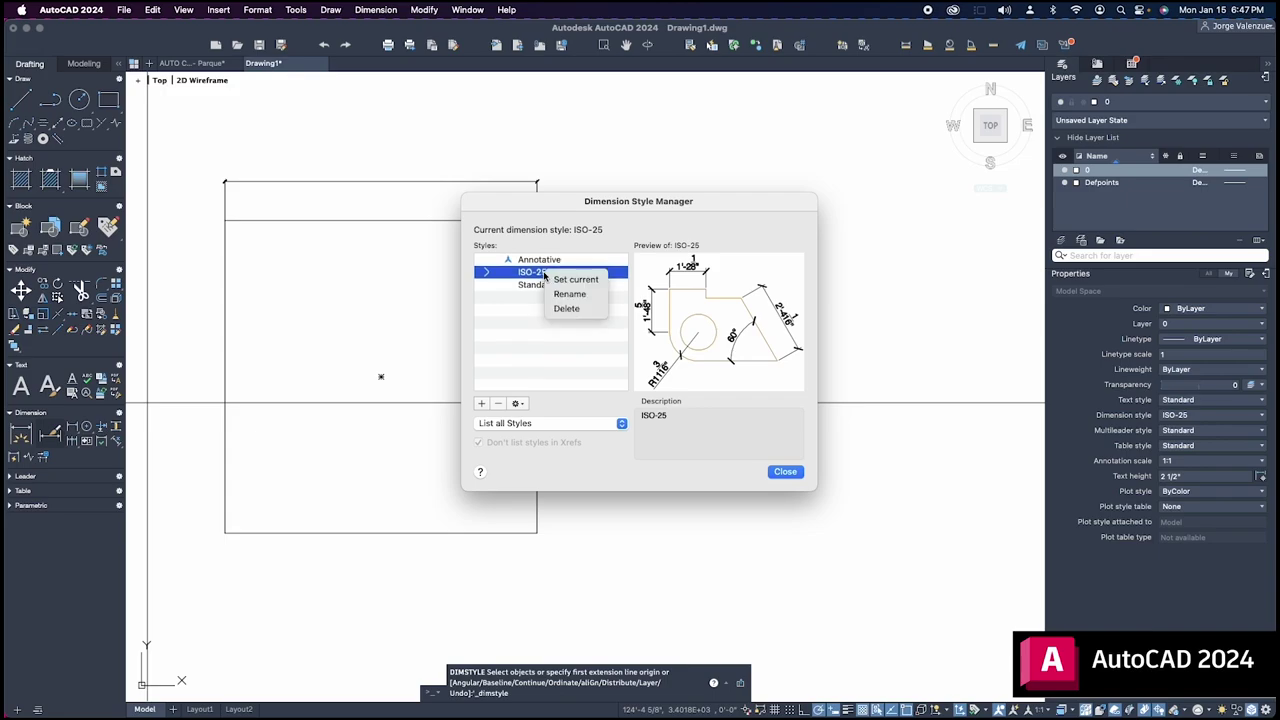
{"action": "left_click", "coordinate": [569, 294]}
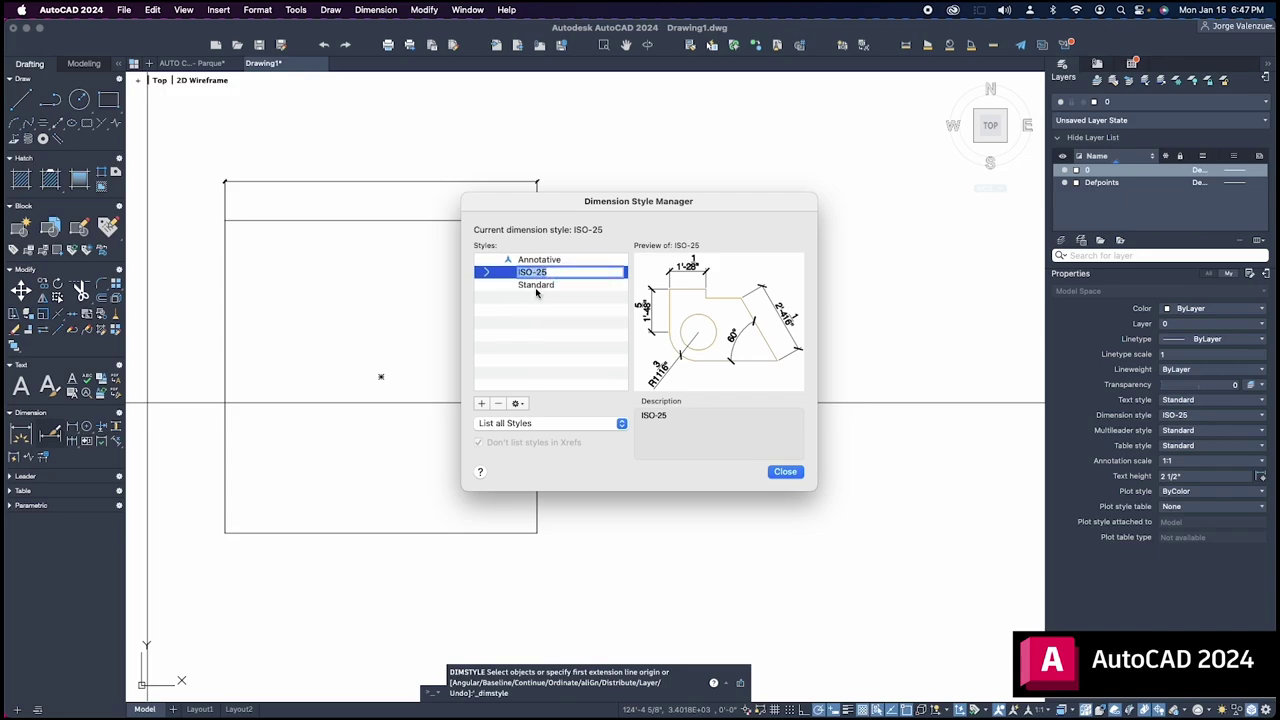
{"action": "key", "text": "Escape"}
{"action": "right_click", "coordinate": [531, 278]}
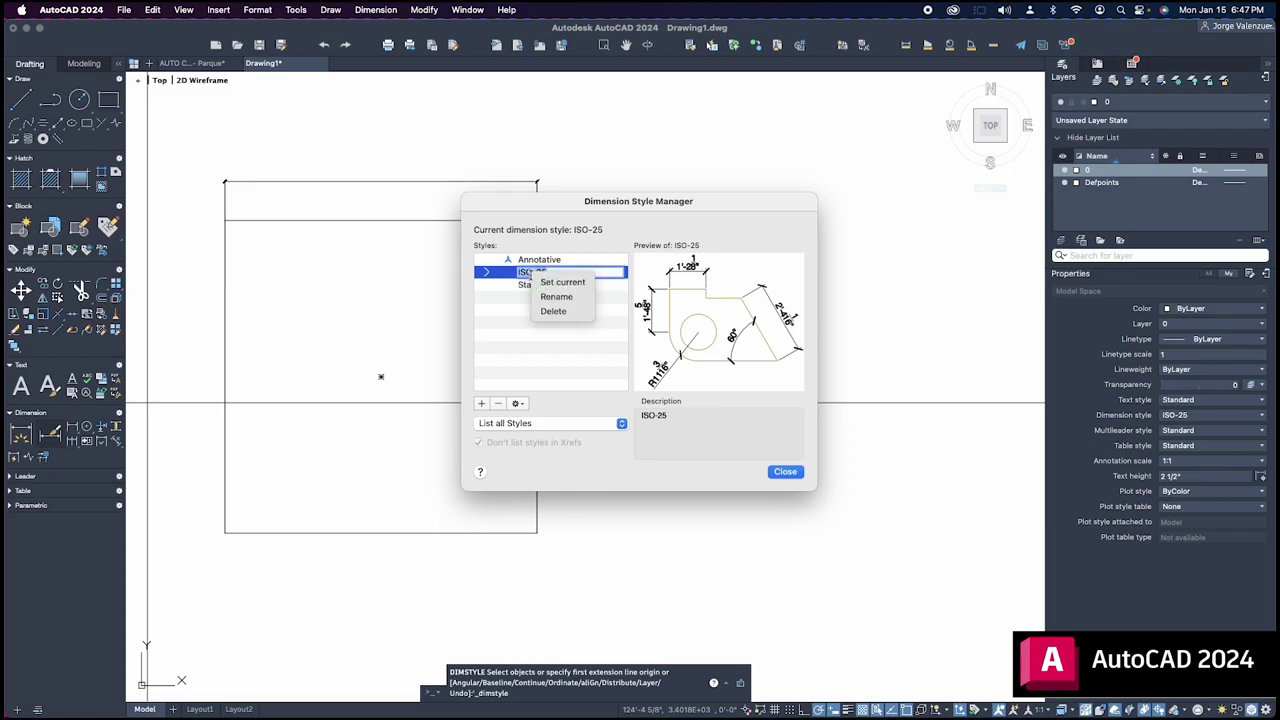
{"action": "left_click", "coordinate": [507, 315]}
{"action": "left_click", "coordinate": [518, 404]}
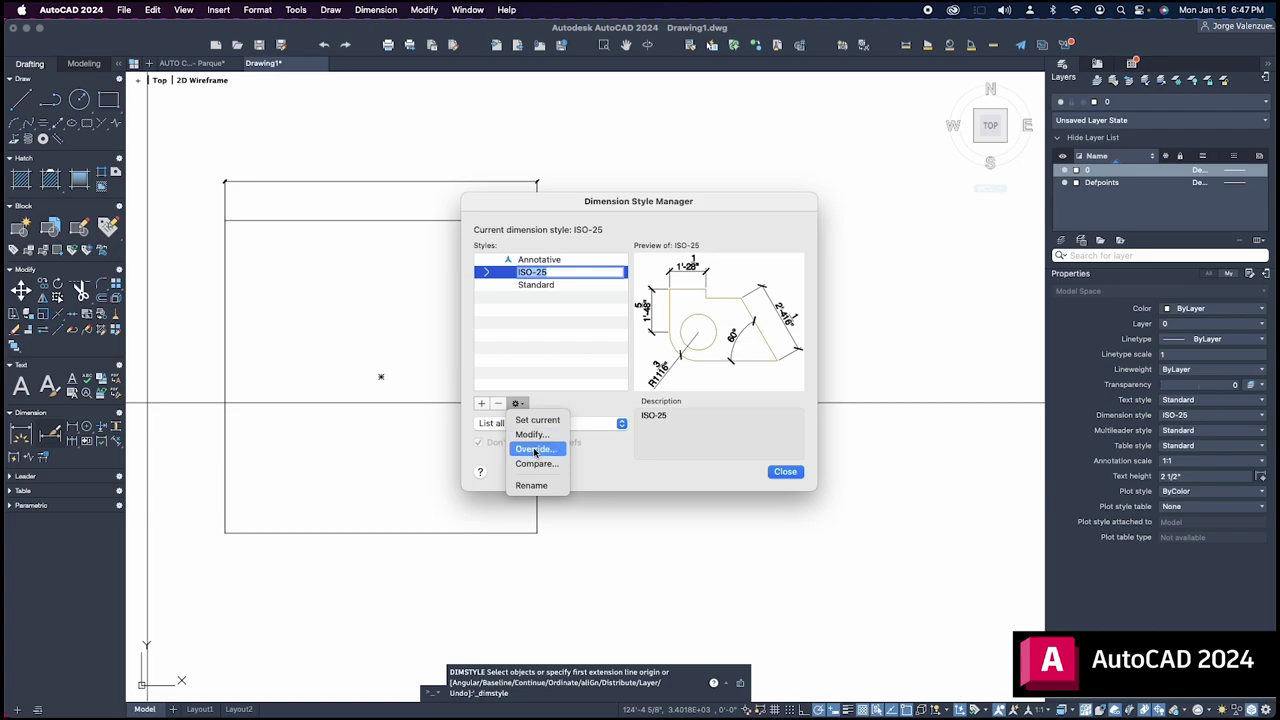
{"action": "left_click", "coordinate": [535, 436]}
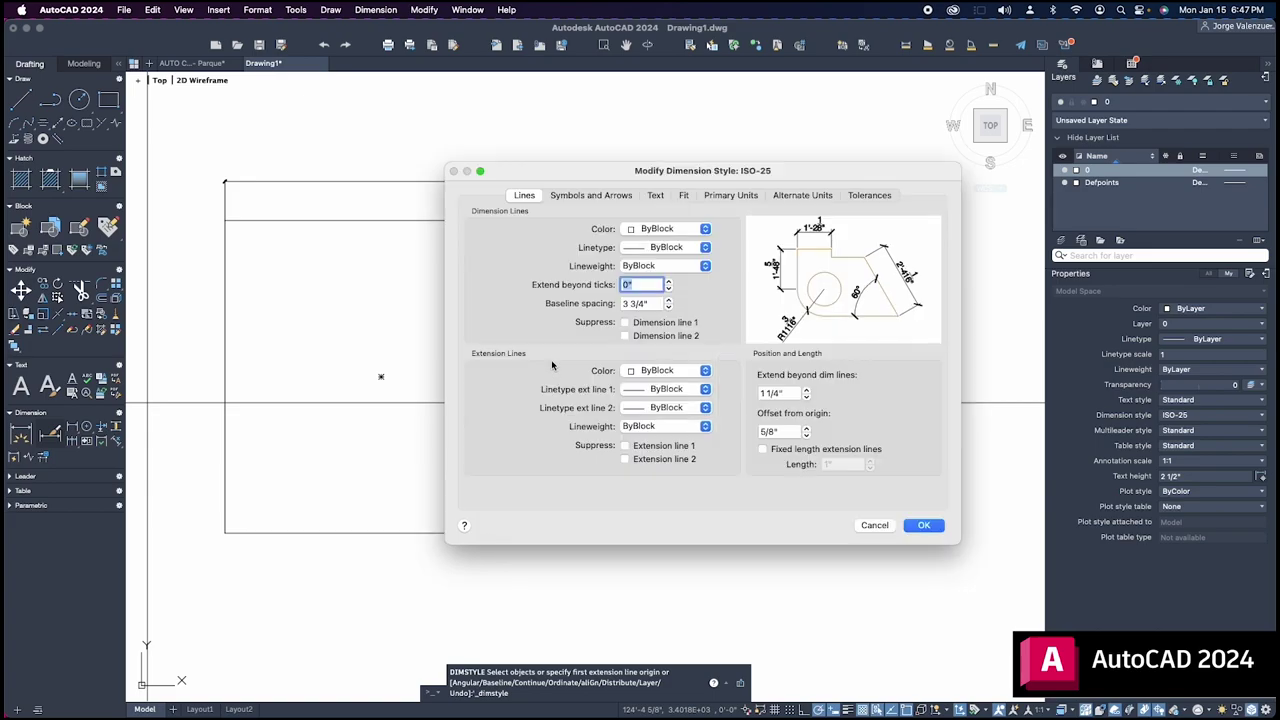
- Set ISO-25's text height to 6 on the Text tab, apply it, and close the manager
{"action": "left_click", "coordinate": [655, 195]}
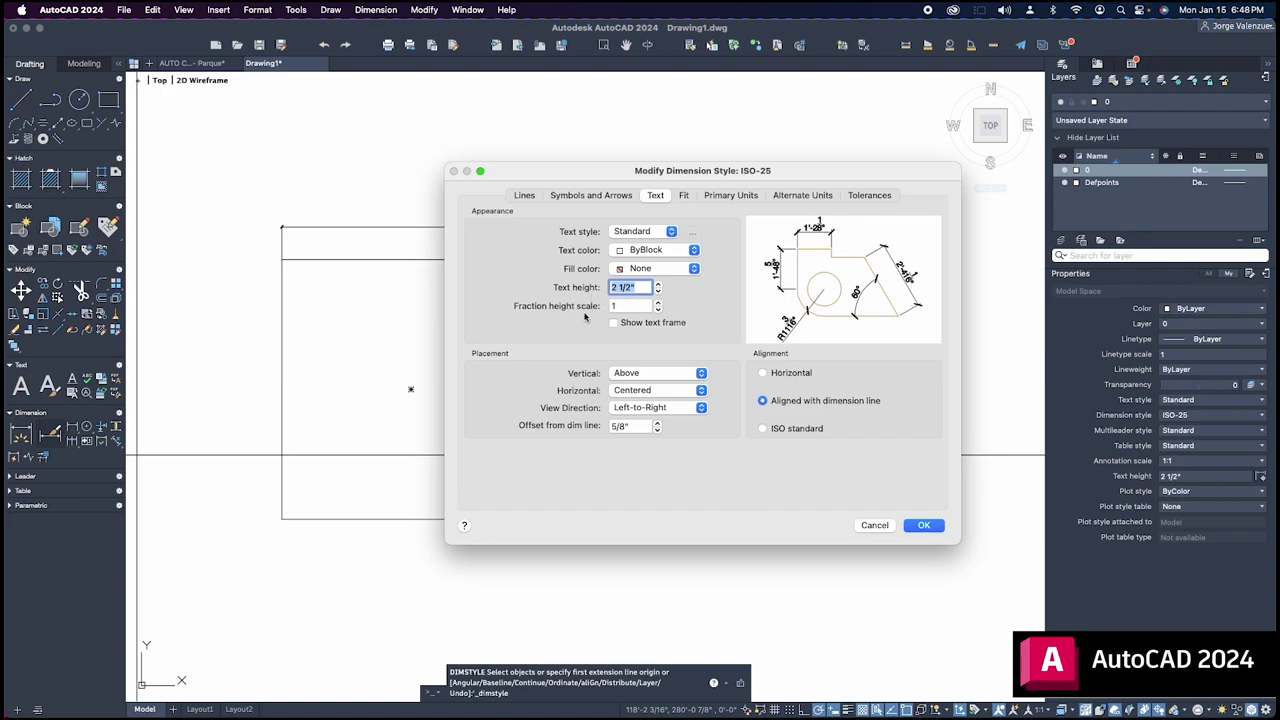
{"action": "left_click_drag", "start_coordinate": [647, 287], "coordinate": [520, 286]}
{"action": "left_click", "coordinate": [925, 527]}
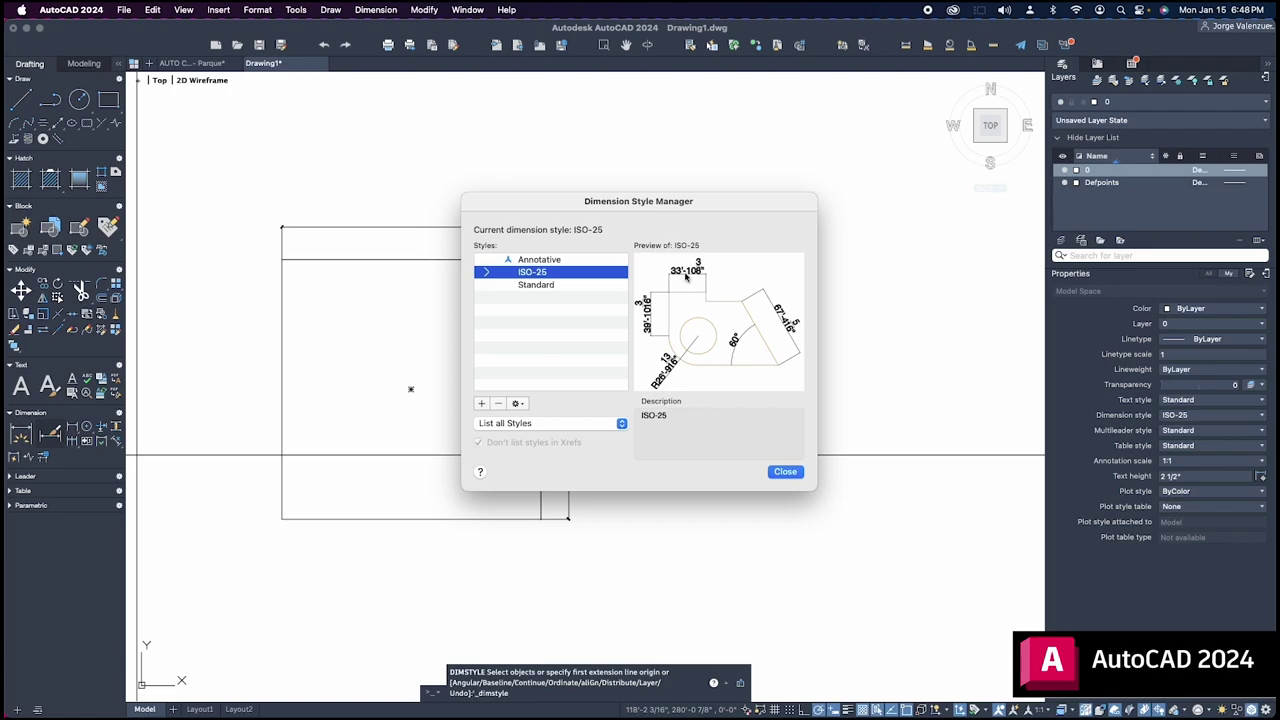
{"action": "left_click", "coordinate": [518, 404]}
{"action": "left_click", "coordinate": [520, 405]}
{"action": "left_click", "coordinate": [521, 405]}
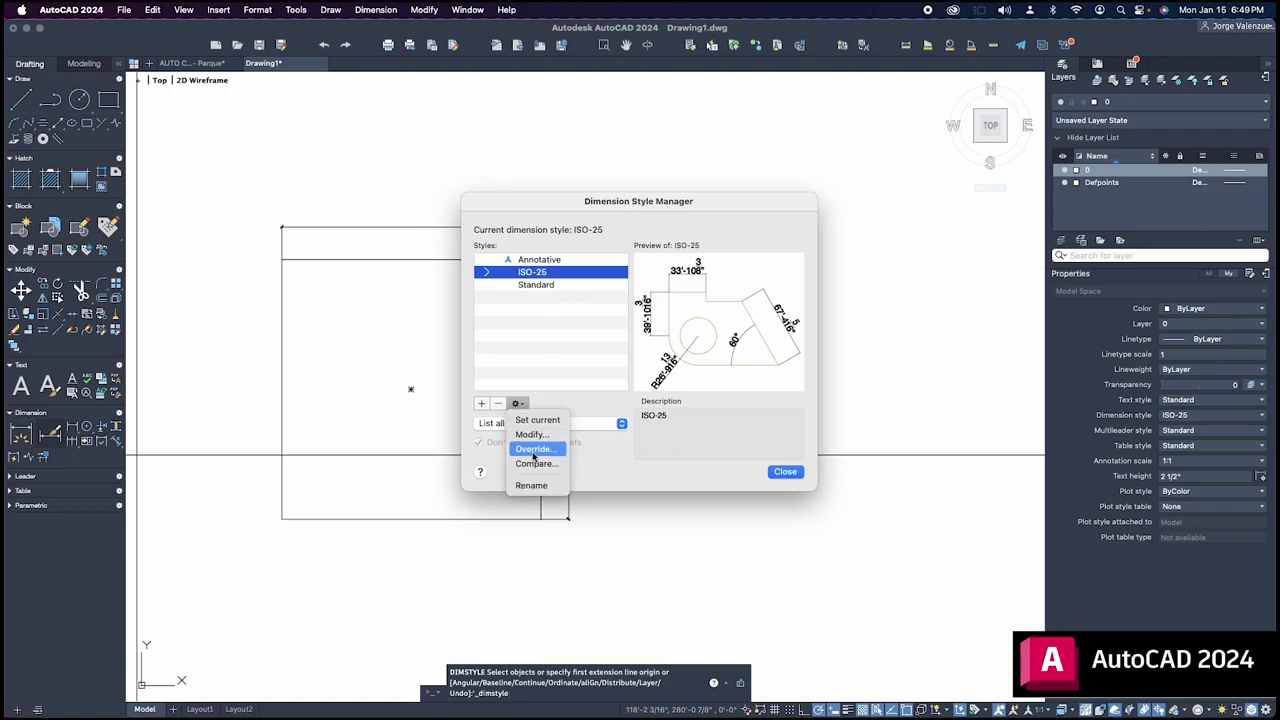
{"action": "left_click", "coordinate": [518, 404]}
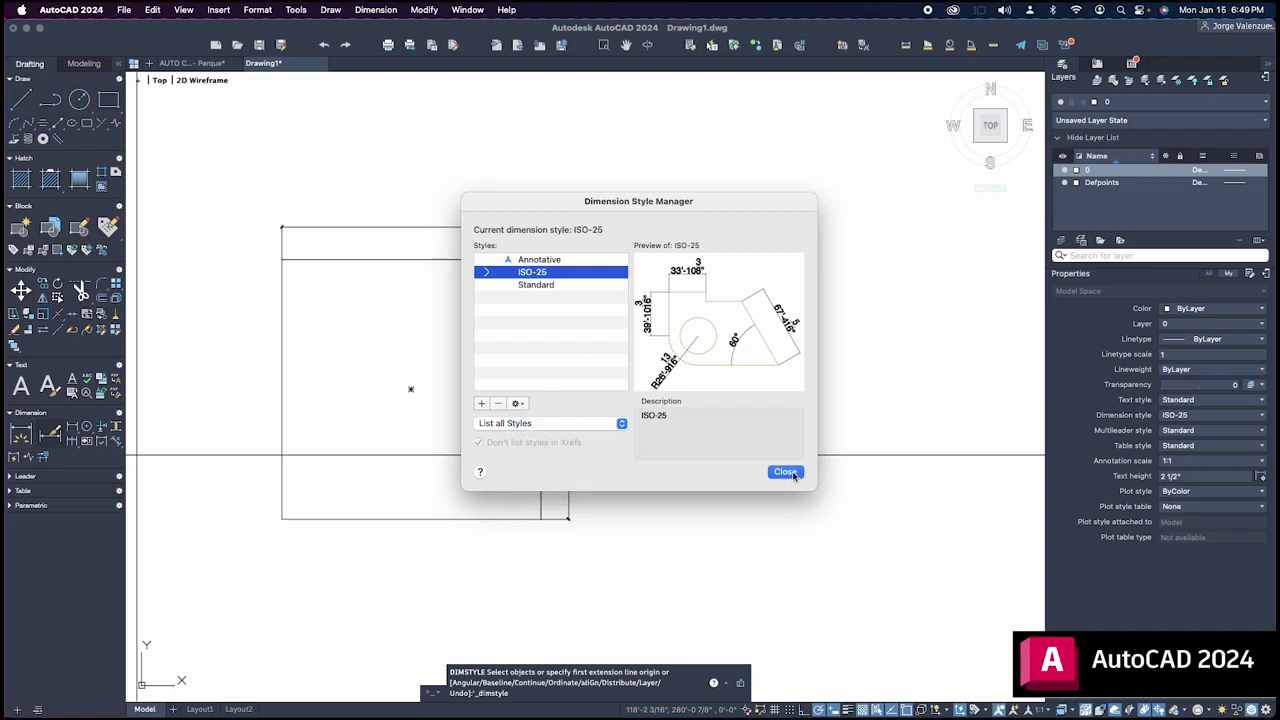
{"action": "left_click", "coordinate": [785, 472]}
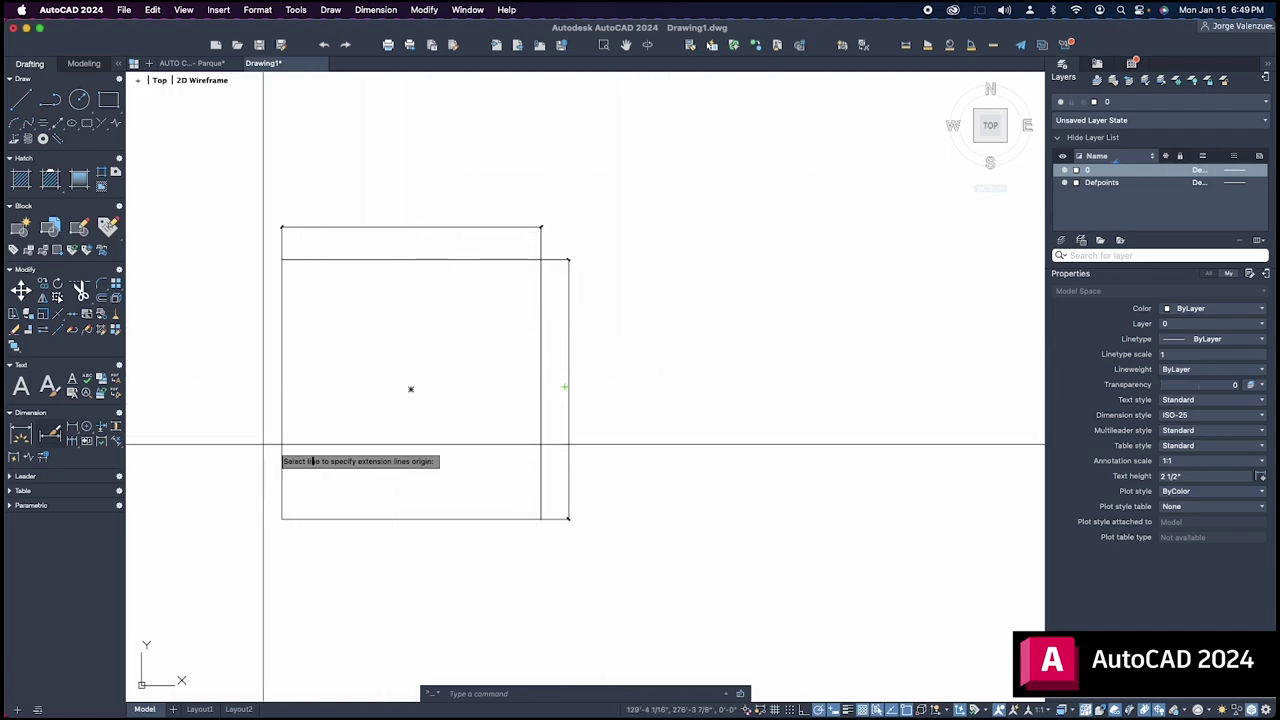
{"action": "left_click", "coordinate": [282, 518]}
{"action": "left_click", "coordinate": [541, 519]}
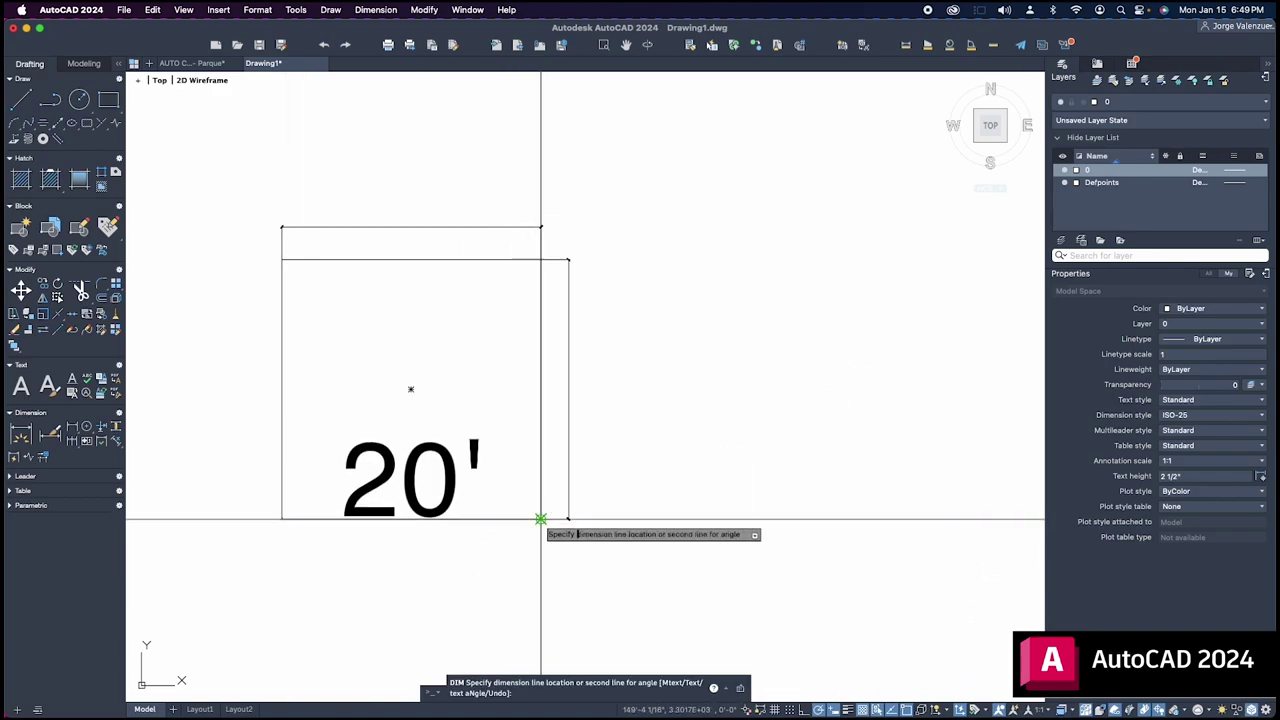
{"action": "left_click", "coordinate": [638, 628]}
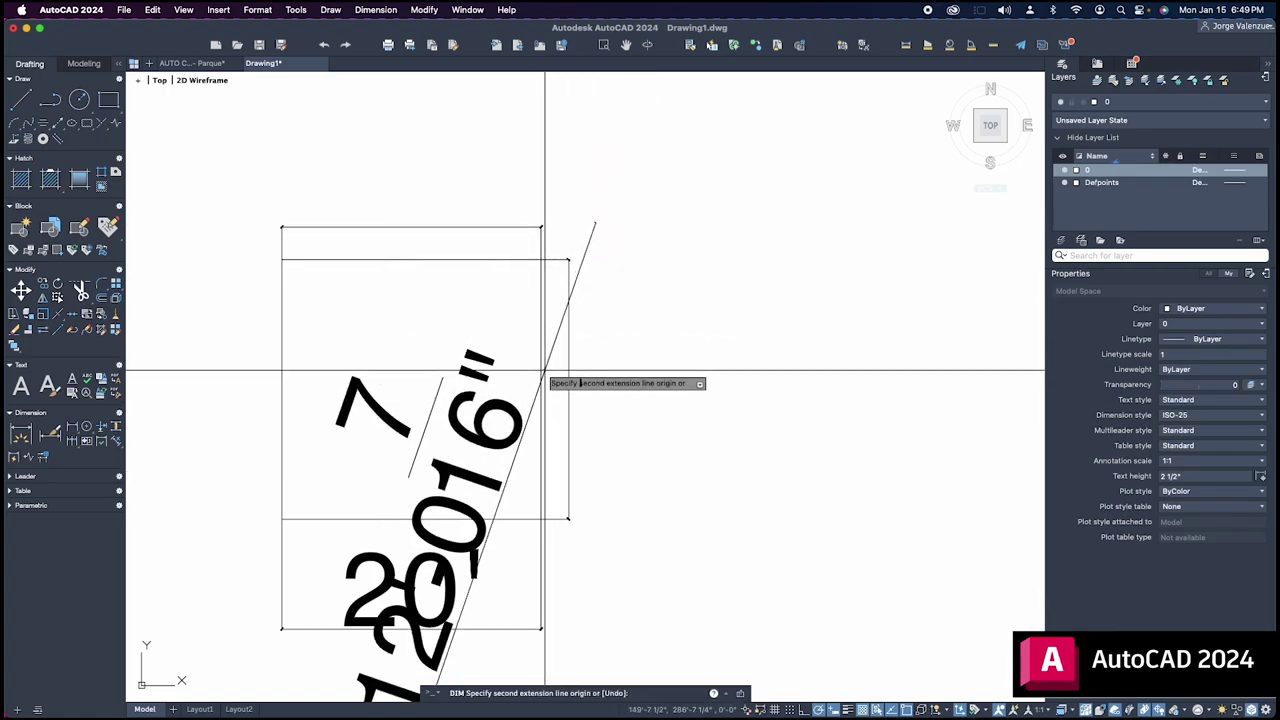
{"action": "key", "text": "Escape"}
{"action": "left_click", "coordinate": [629, 240]}
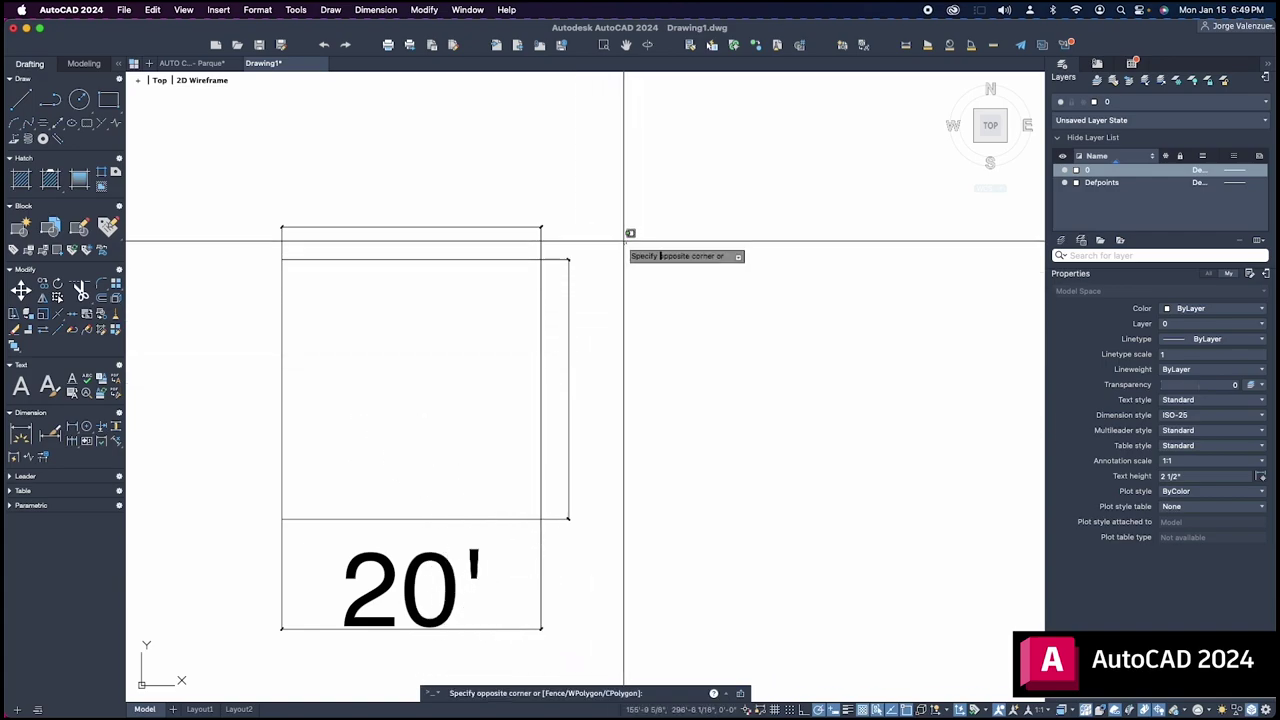
{"action": "left_click", "coordinate": [566, 337]}
{"action": "key", "text": "Delete"}
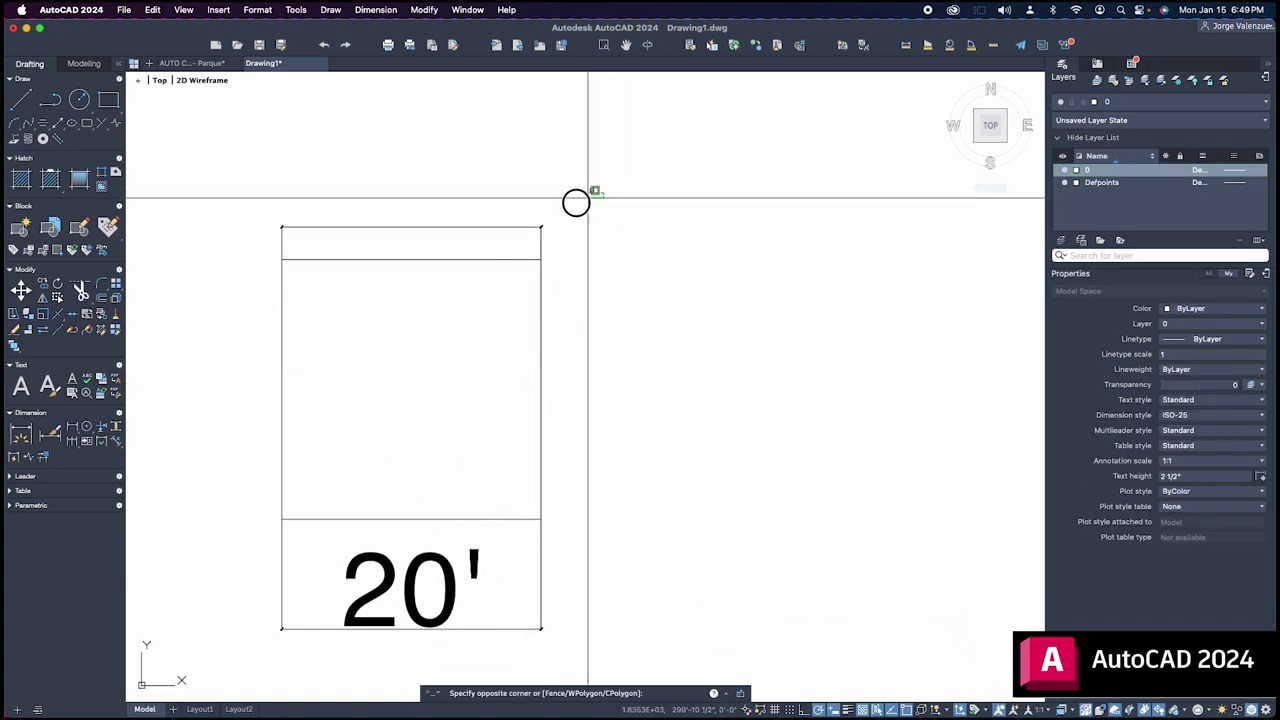
{"action": "left_click", "coordinate": [474, 238]}
{"action": "key", "text": "Delete"}
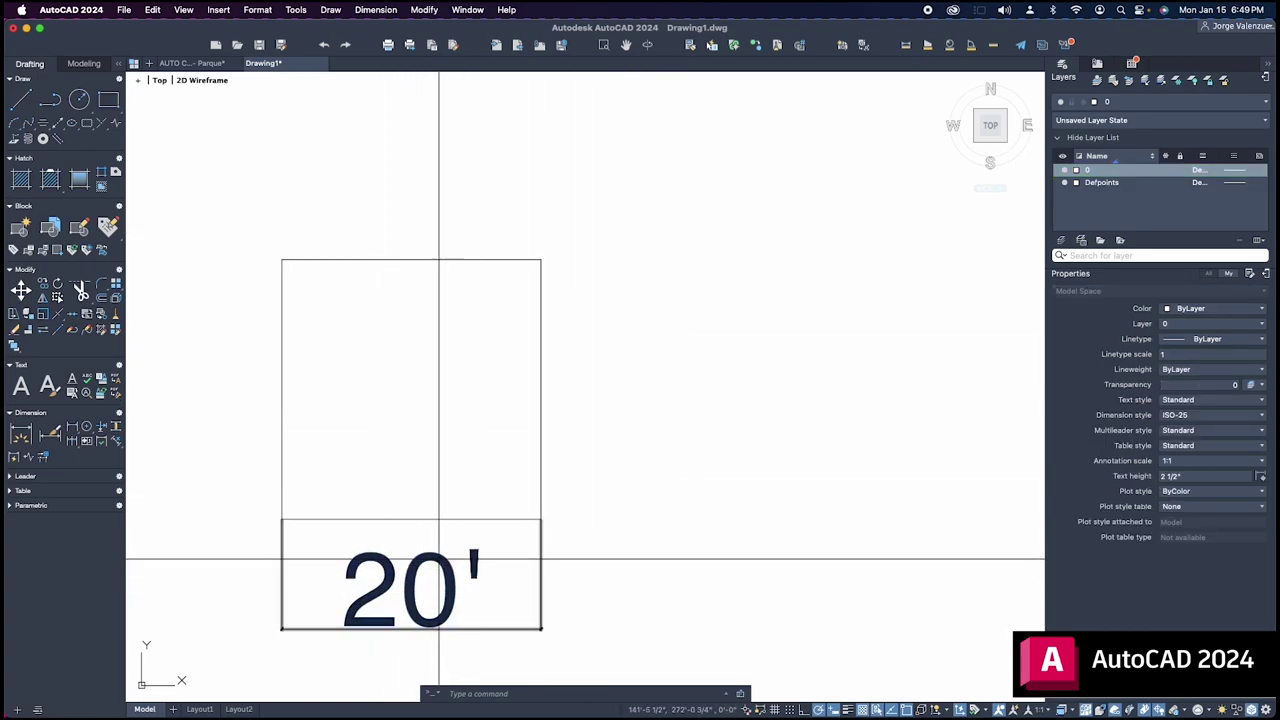
{"action": "scroll", "coordinate": [513, 553], "scroll_direction": "up", "scroll_amount": 2}
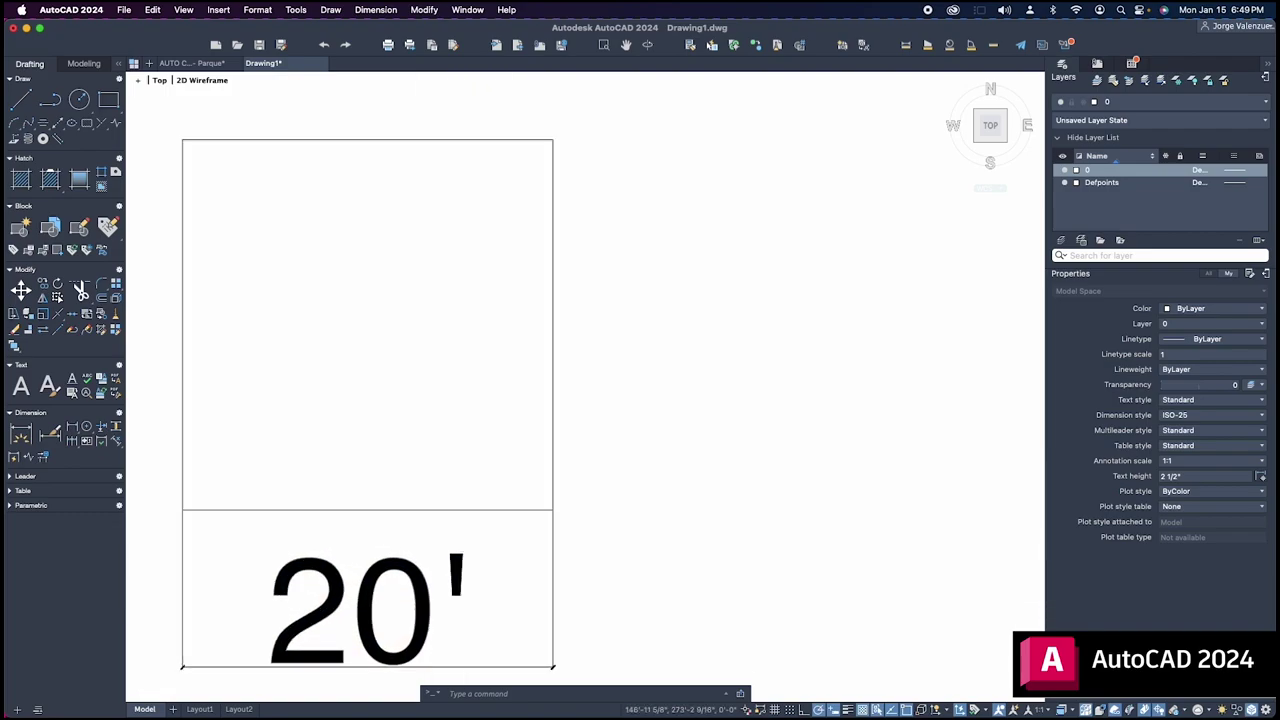
{"action": "scroll", "coordinate": [513, 553], "scroll_direction": "down", "scroll_amount": 3}
{"action": "scroll", "coordinate": [513, 553], "scroll_direction": "down", "scroll_amount": 5}
{"action": "scroll", "coordinate": [513, 553], "scroll_direction": "down", "scroll_amount": 1}
{"action": "scroll", "coordinate": [537, 565], "scroll_direction": "up", "scroll_amount": 5}
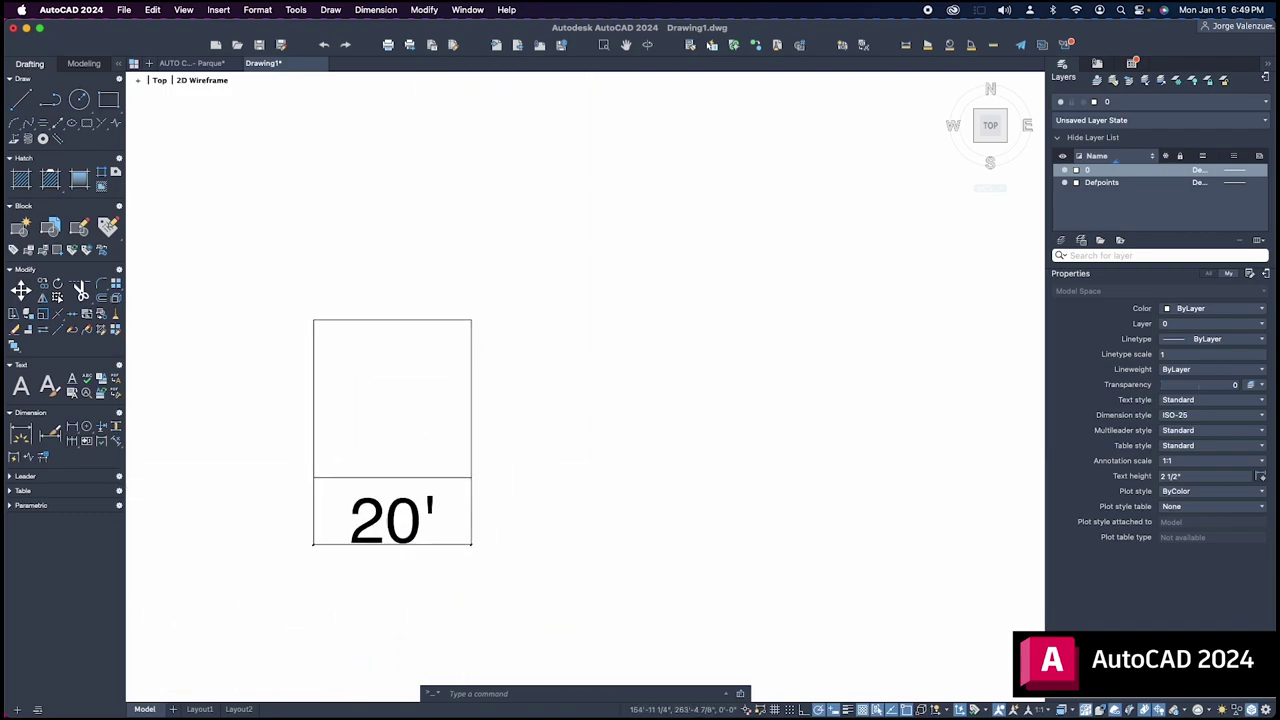
{"action": "scroll", "coordinate": [471, 471], "scroll_direction": "up", "scroll_amount": 1}
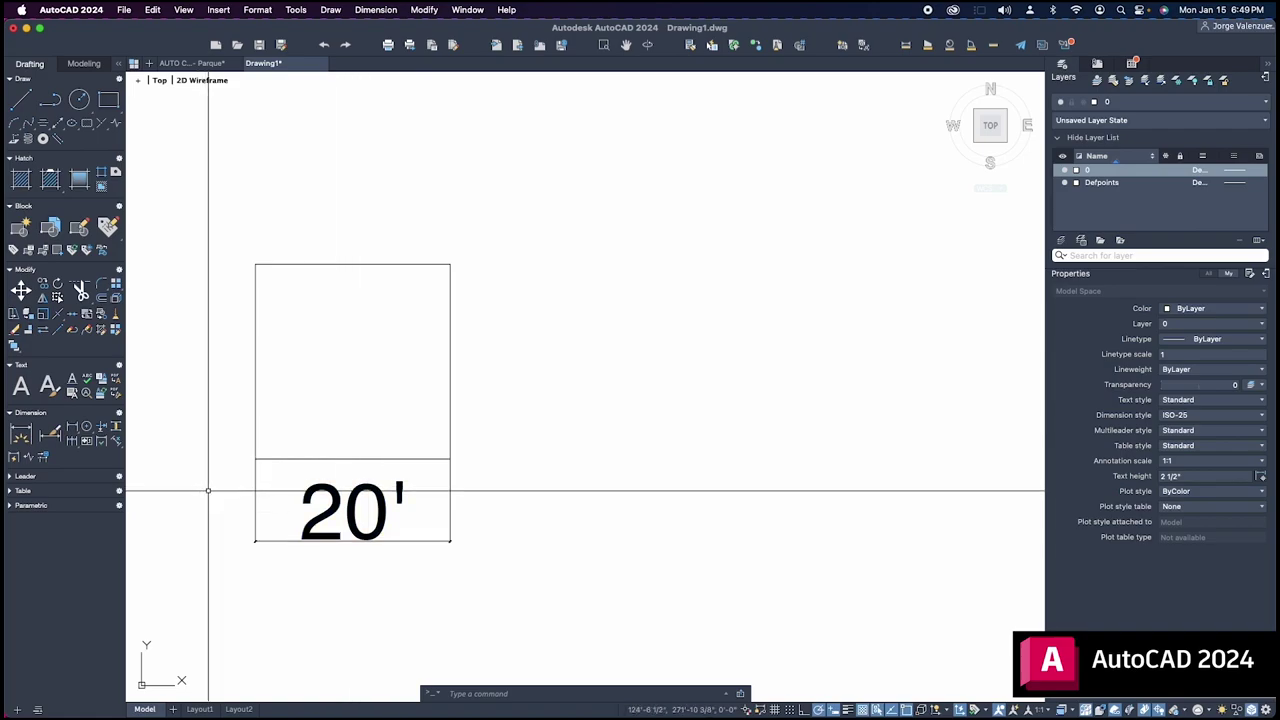
- Select the bottom 20' dimension and set the ISO-25 text height to 6"
{"action": "left_click", "coordinate": [473, 479]}
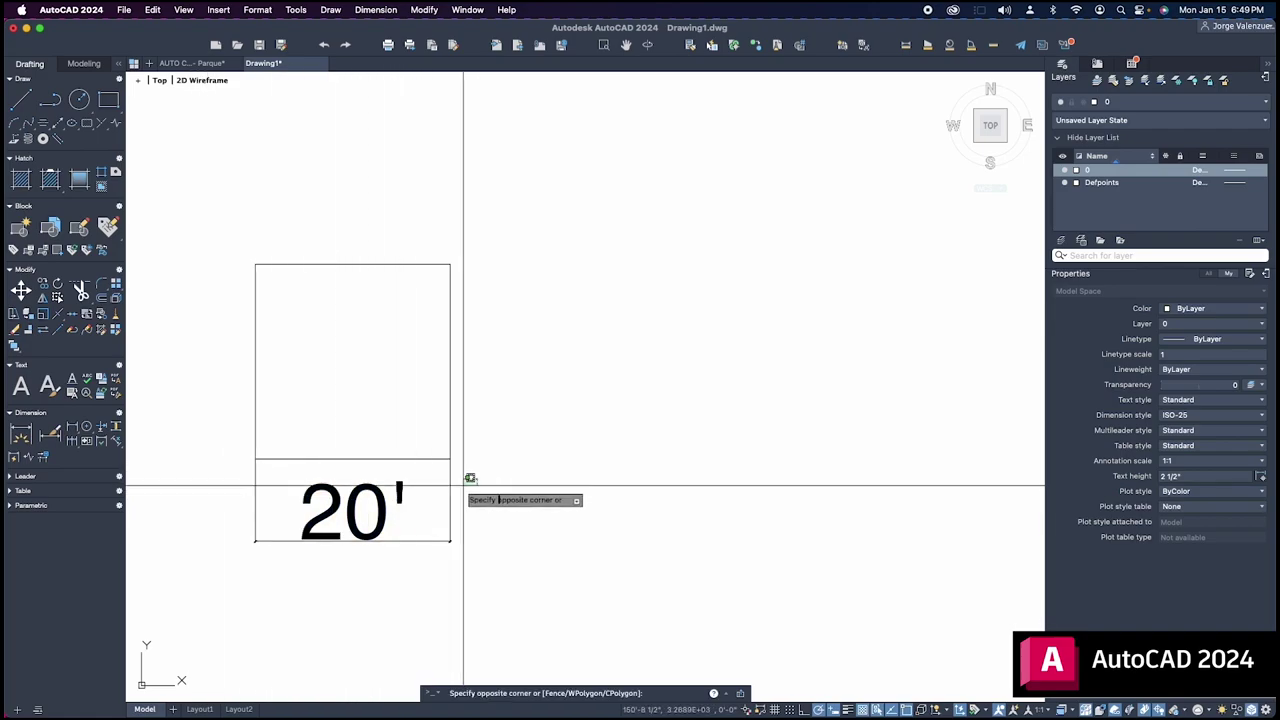
{"action": "left_click", "coordinate": [252, 571]}
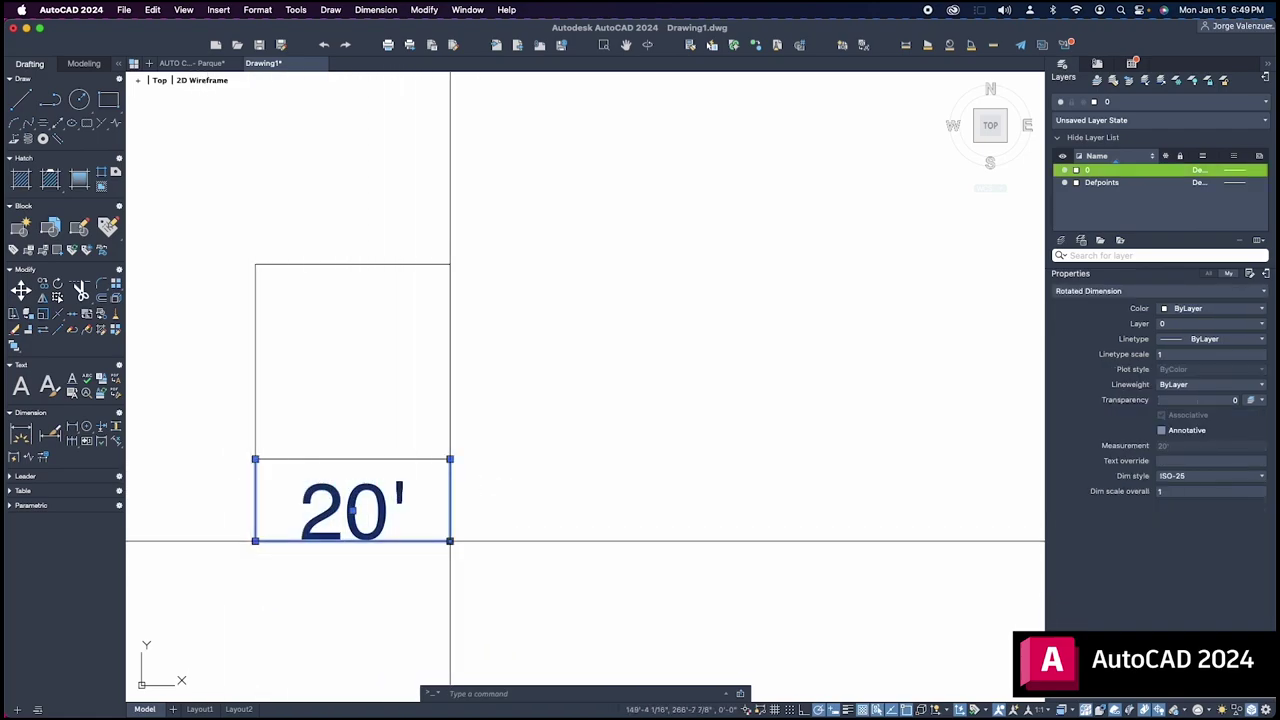
{"action": "left_click", "coordinate": [53, 433]}
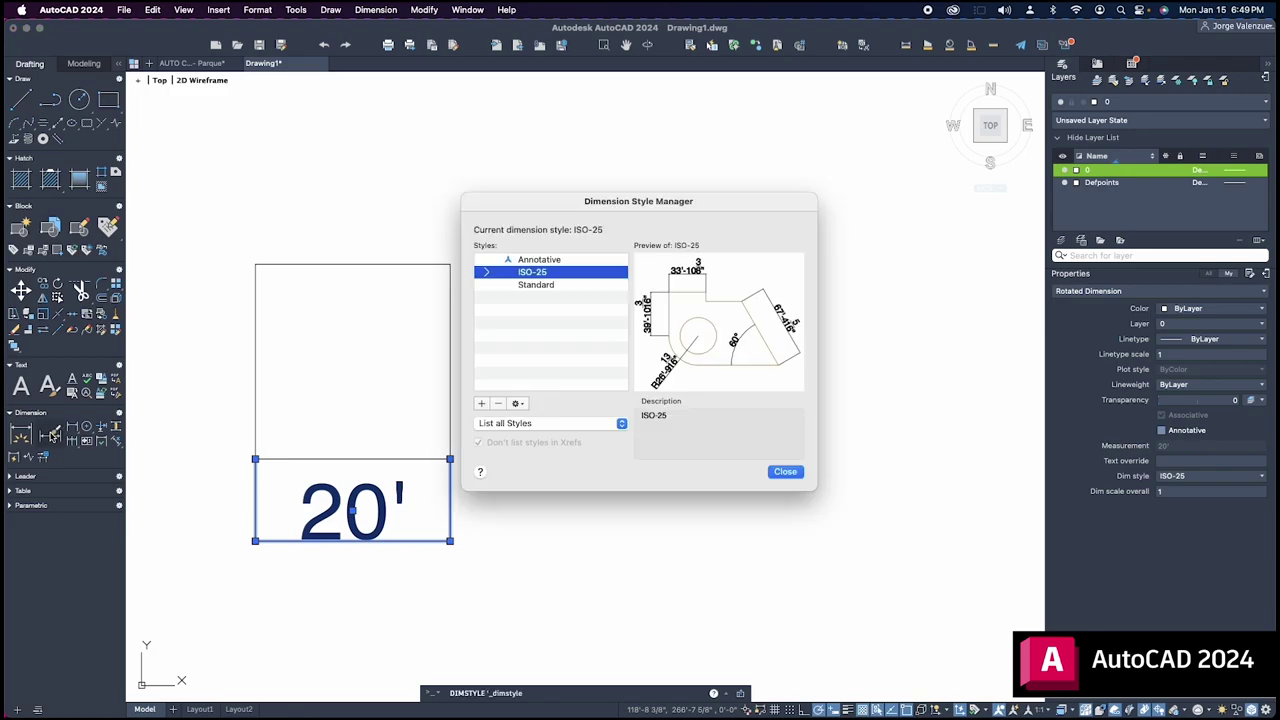
{"action": "left_click", "coordinate": [522, 404]}
{"action": "left_click", "coordinate": [531, 436]}
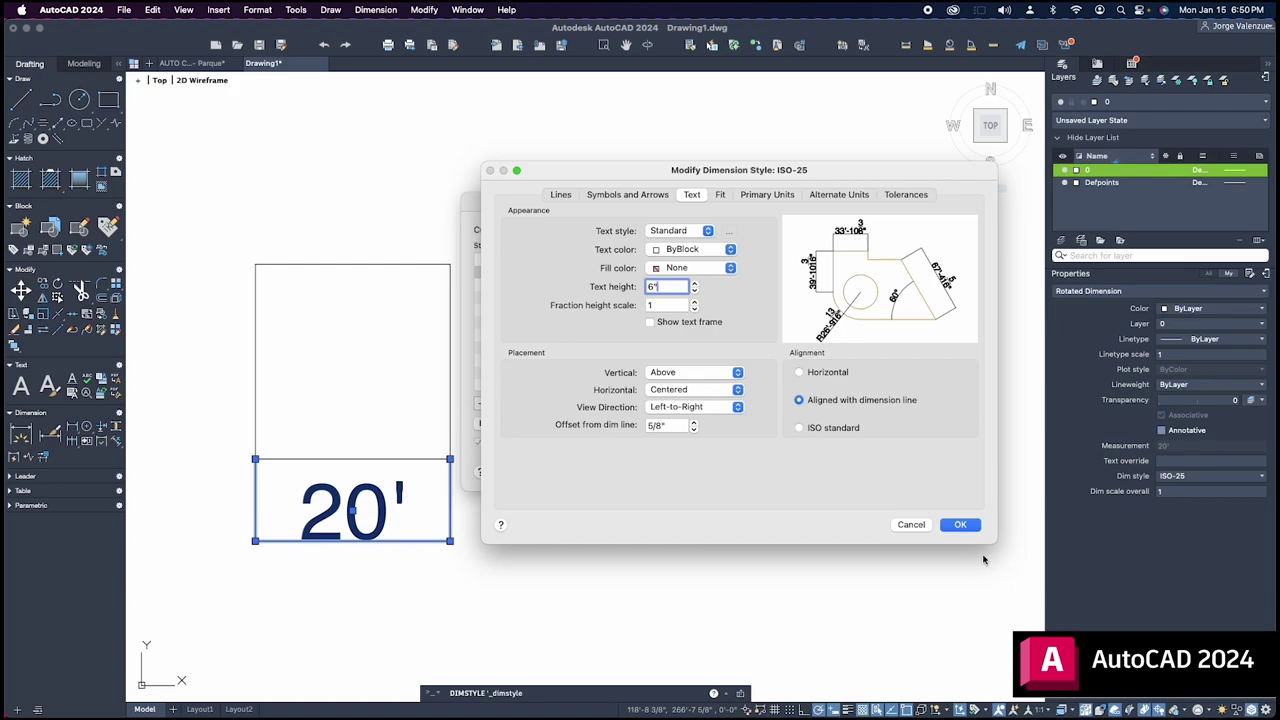
{"action": "left_click", "coordinate": [963, 526]}
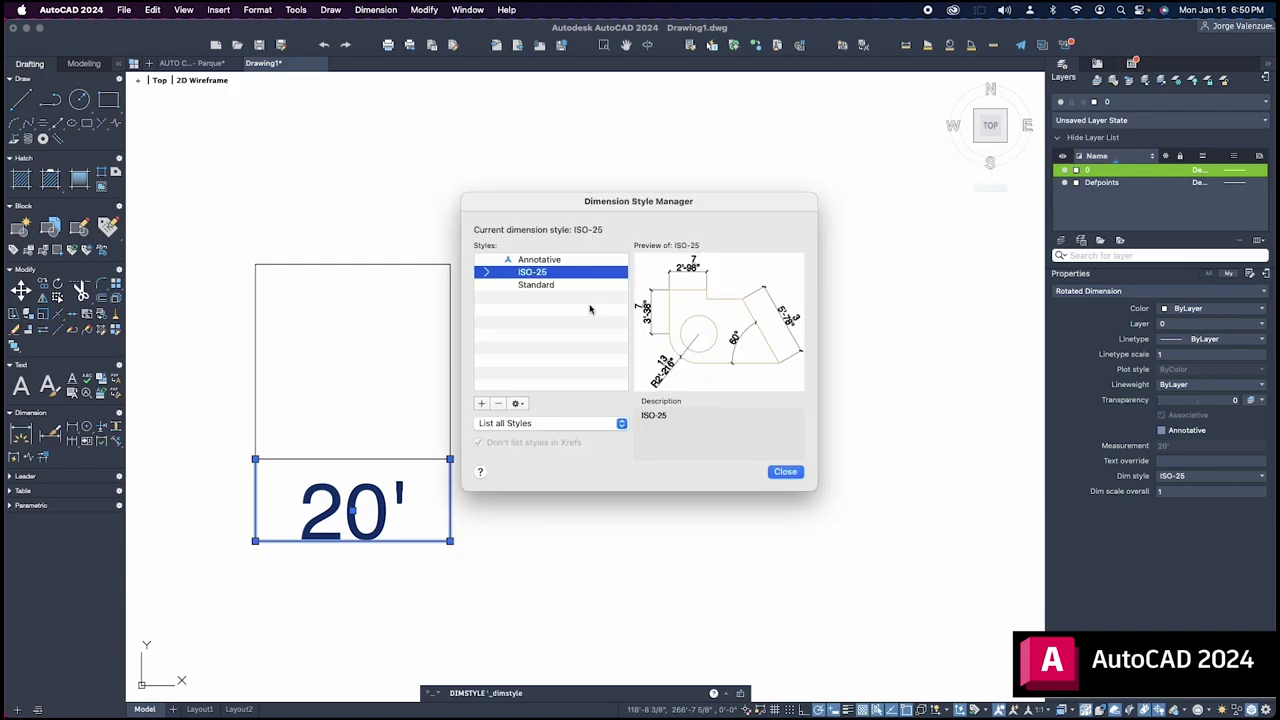
- Make ISO-25 the current dimension style and close the Dimension Style Manager
{"action": "left_click", "coordinate": [518, 403]}
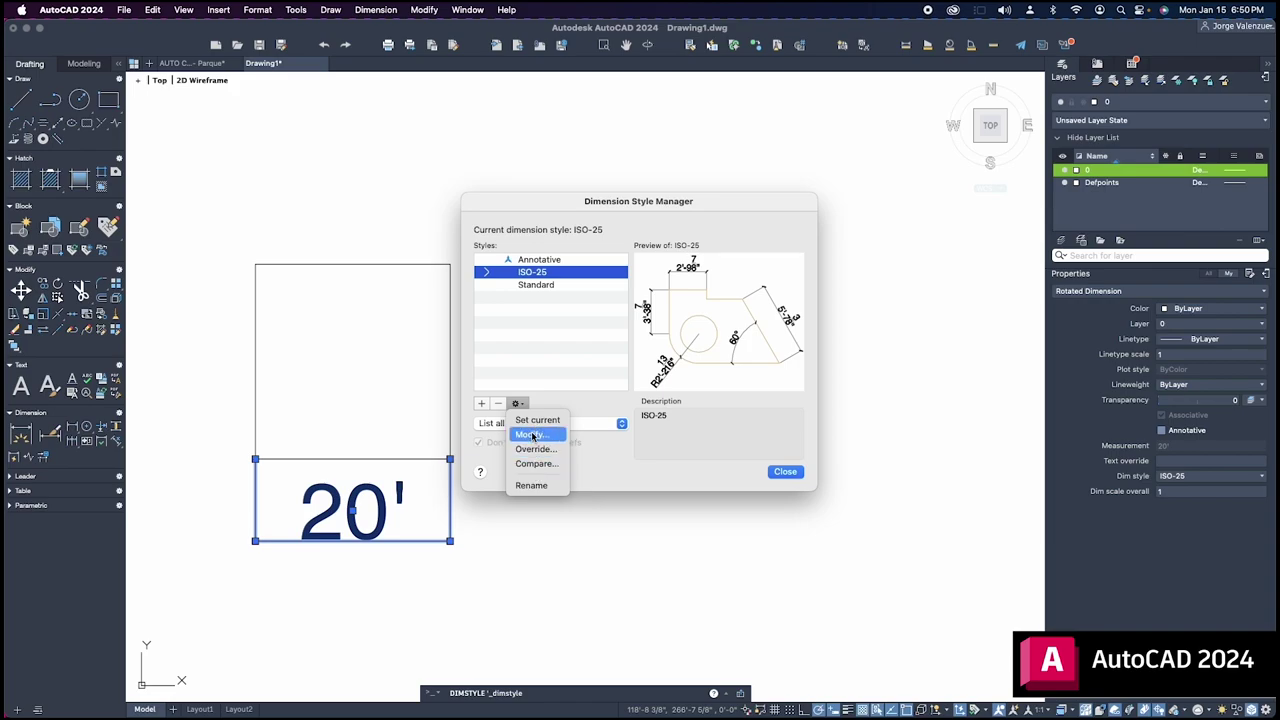
{"action": "left_click", "coordinate": [536, 421]}
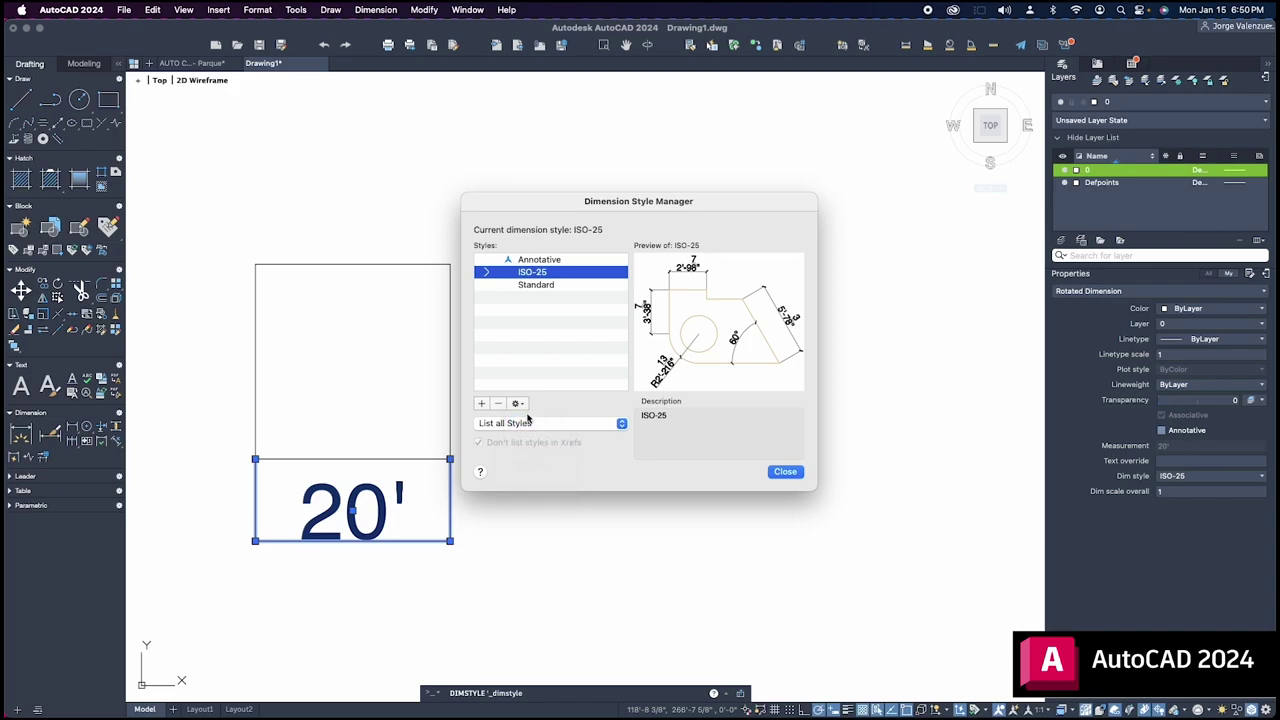
{"action": "left_click", "coordinate": [520, 403]}
{"action": "left_click", "coordinate": [531, 436]}
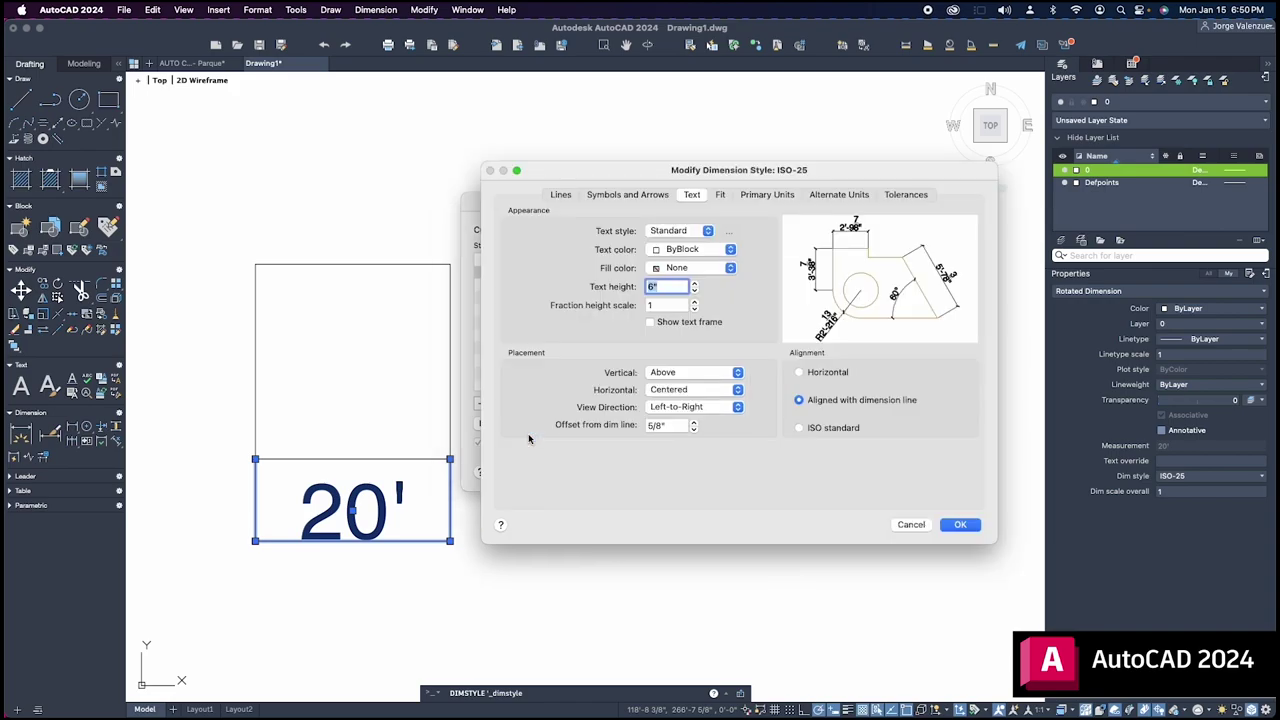
{"action": "left_click", "coordinate": [958, 525]}
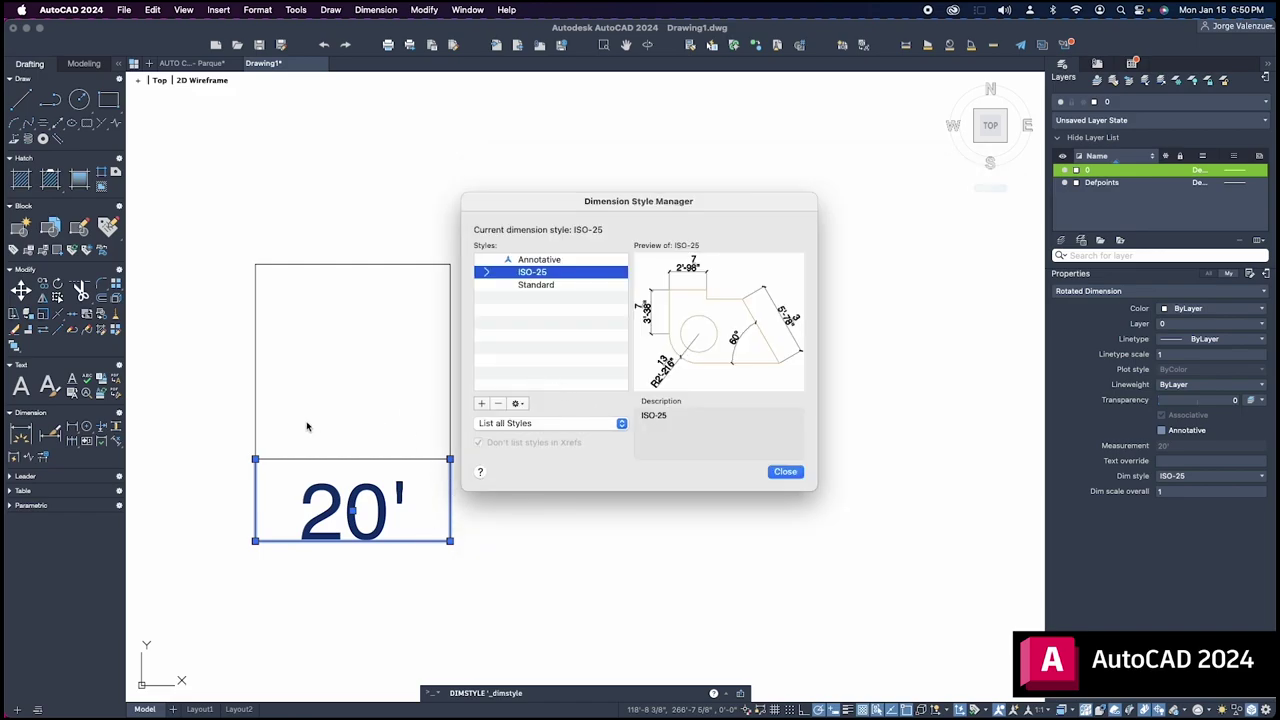
{"action": "left_click", "coordinate": [521, 404]}
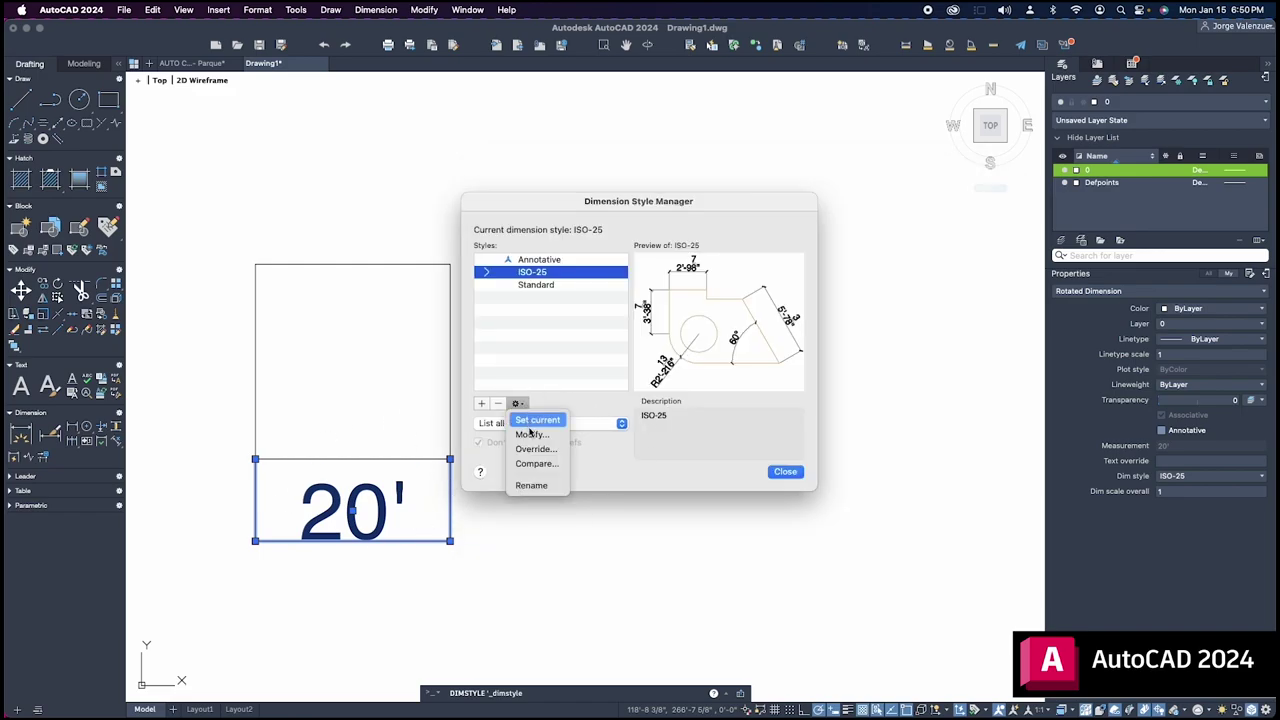
{"action": "left_click", "coordinate": [538, 421]}
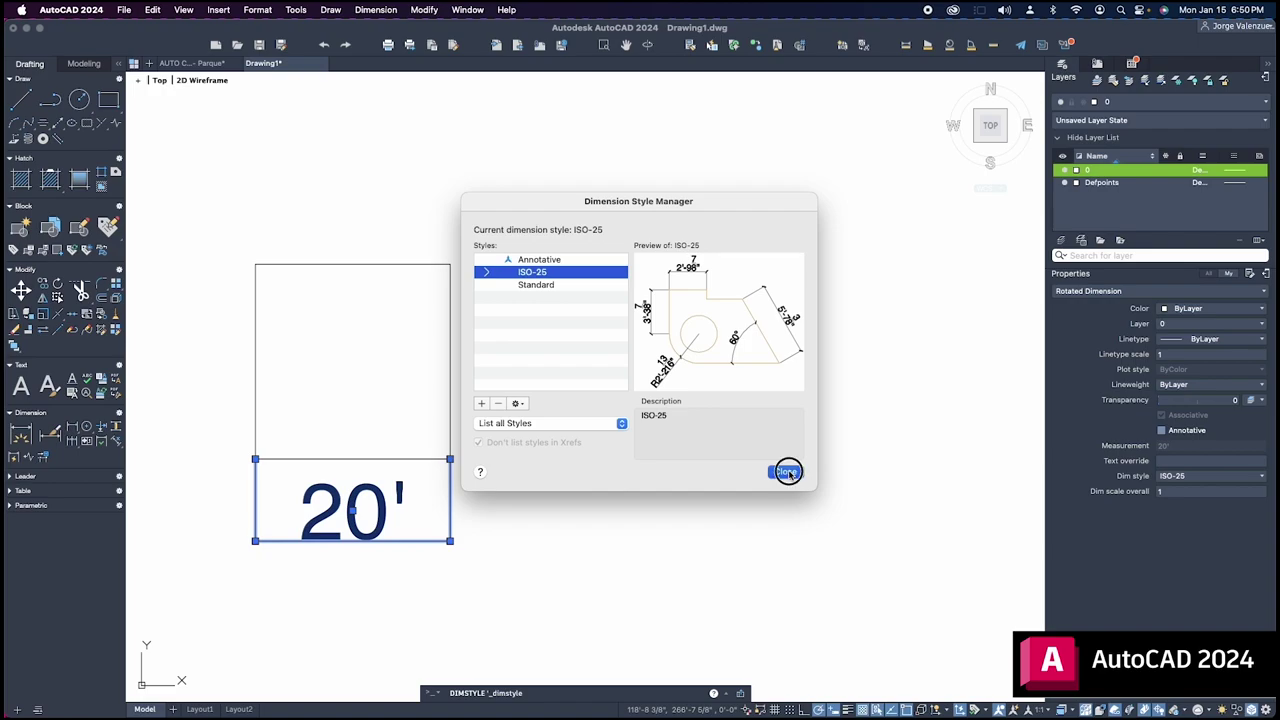
{"action": "left_click", "coordinate": [785, 471]}
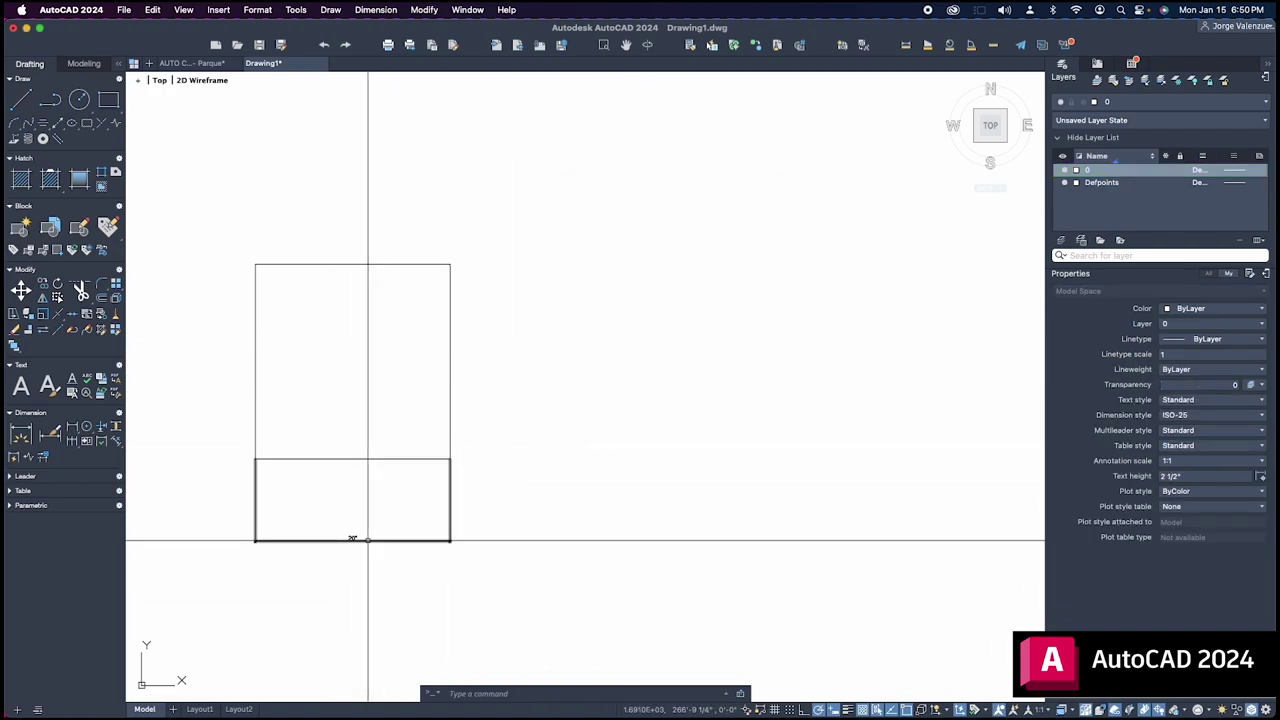
{"action": "scroll", "coordinate": [366, 537], "scroll_direction": "up", "scroll_amount": 2}
{"action": "scroll", "coordinate": [366, 537], "scroll_direction": "up", "scroll_amount": 3}
{"action": "scroll", "coordinate": [346, 511], "scroll_direction": "up", "scroll_amount": 1}
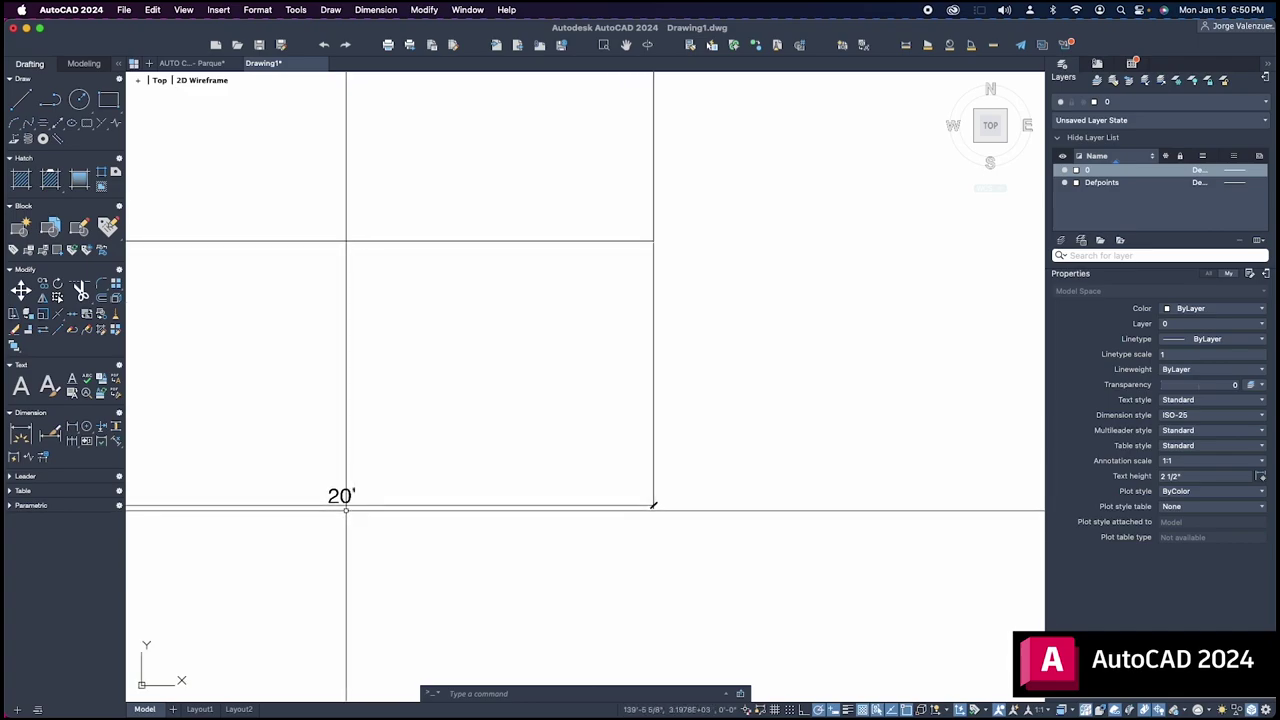
{"action": "scroll", "coordinate": [346, 510], "scroll_direction": "down", "scroll_amount": 2}
{"action": "scroll", "coordinate": [346, 508], "scroll_direction": "down", "scroll_amount": 2}
{"action": "scroll", "coordinate": [349, 503], "scroll_direction": "up", "scroll_amount": 3}
{"action": "scroll", "coordinate": [340, 505], "scroll_direction": "down", "scroll_amount": 4}
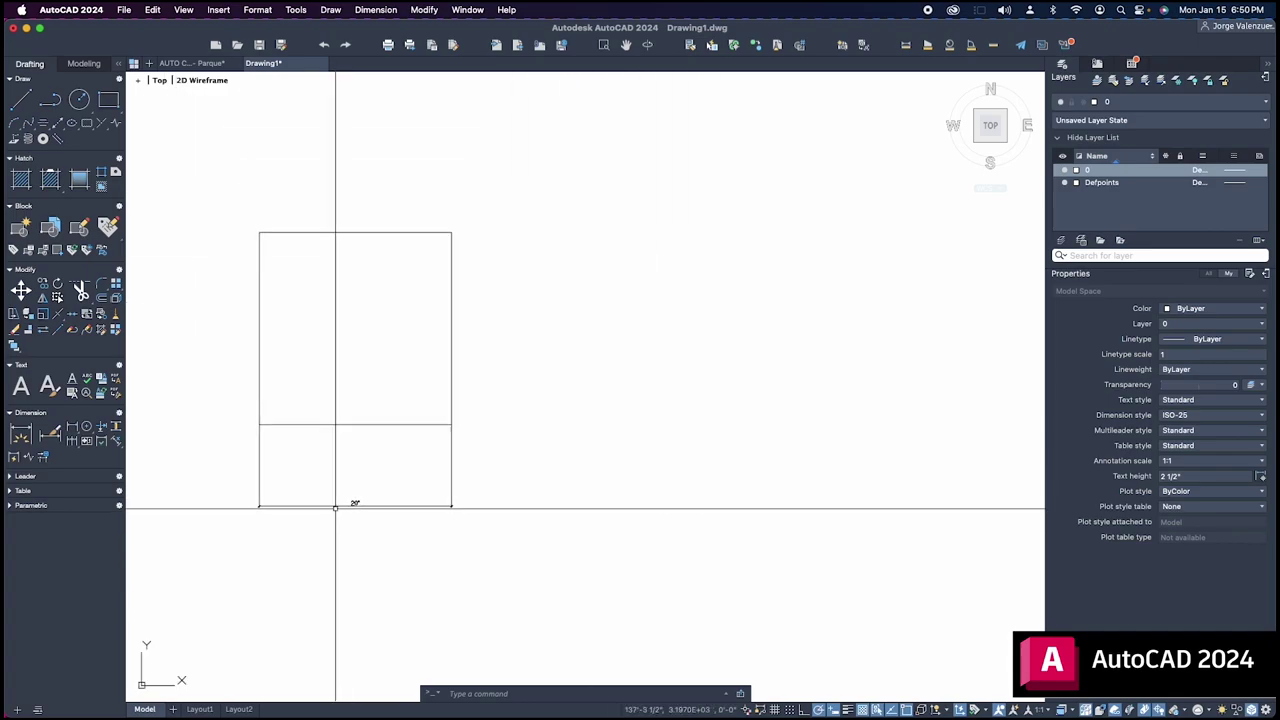
{"action": "scroll", "coordinate": [335, 508], "scroll_direction": "up", "scroll_amount": 2}
{"action": "scroll", "coordinate": [335, 510], "scroll_direction": "up", "scroll_amount": 1}
{"action": "scroll", "coordinate": [594, 414], "scroll_direction": "down", "scroll_amount": 2}
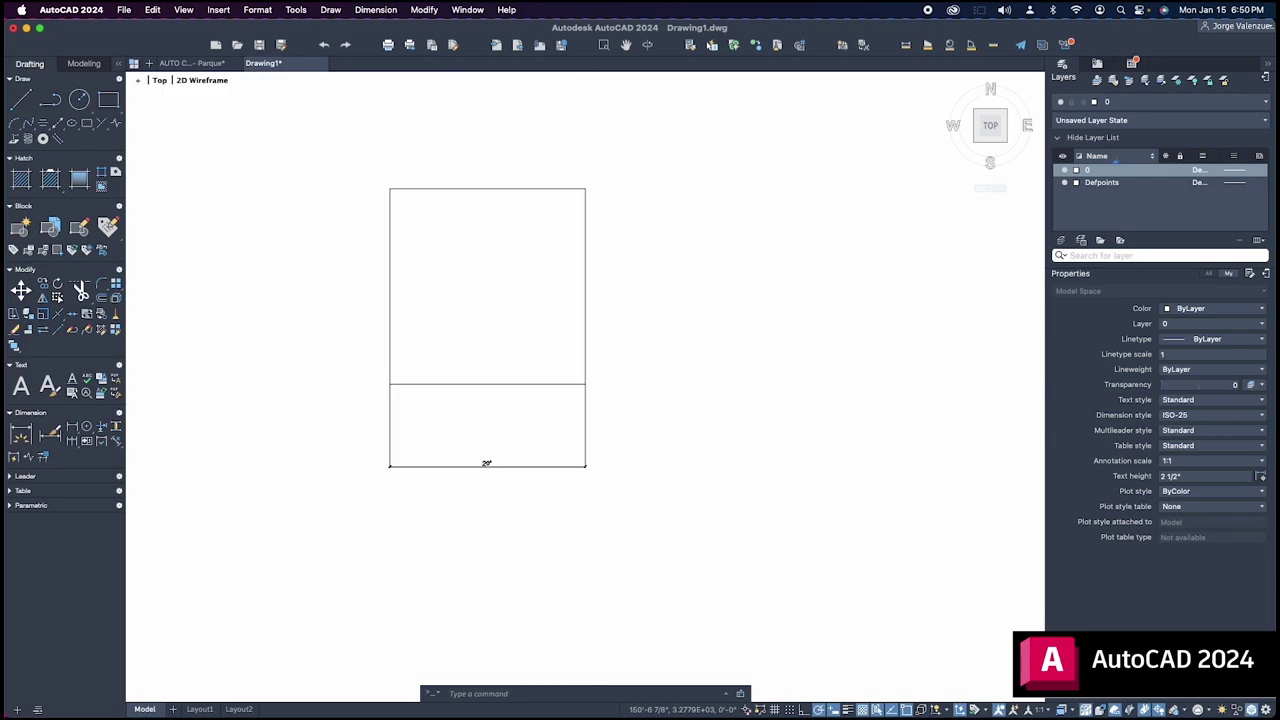
{"action": "scroll", "coordinate": [594, 410], "scroll_direction": "down", "scroll_amount": 1}
{"action": "scroll", "coordinate": [606, 280], "scroll_direction": "up", "scroll_amount": 3}
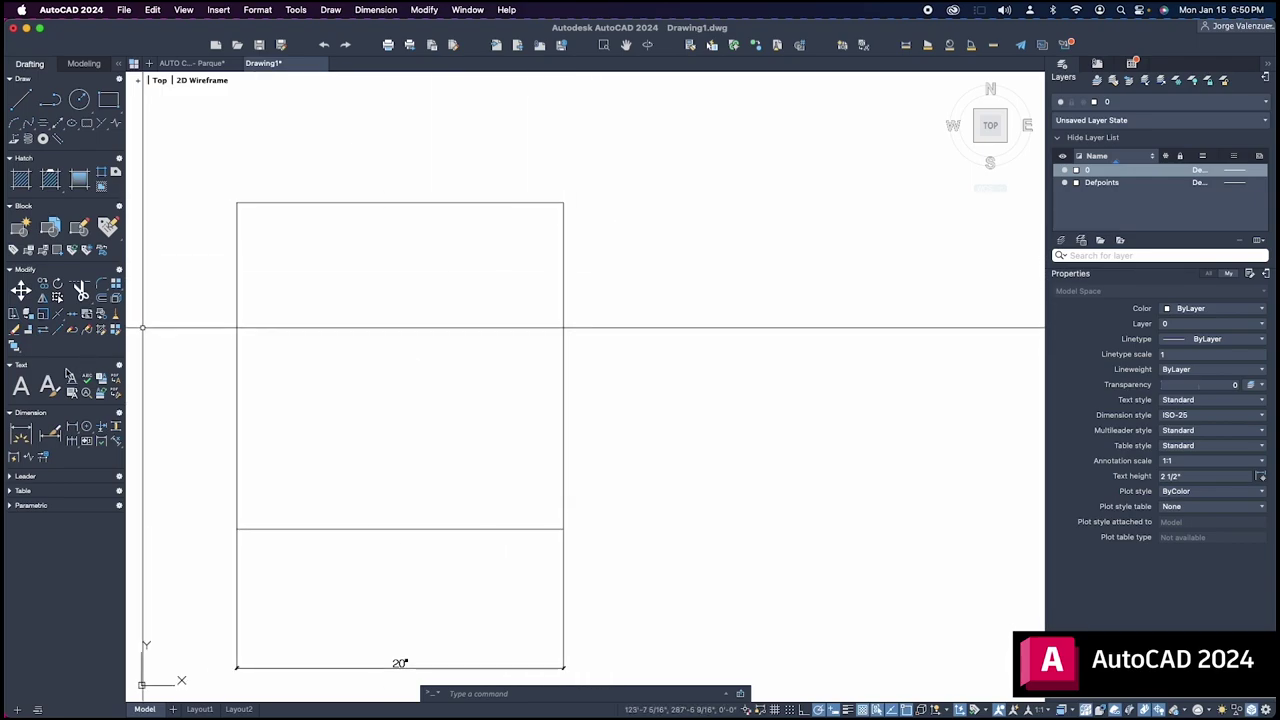
- Add a vertical 20' dimension between the right edge's corners, placed beside the edge
{"action": "left_click", "coordinate": [21, 432]}
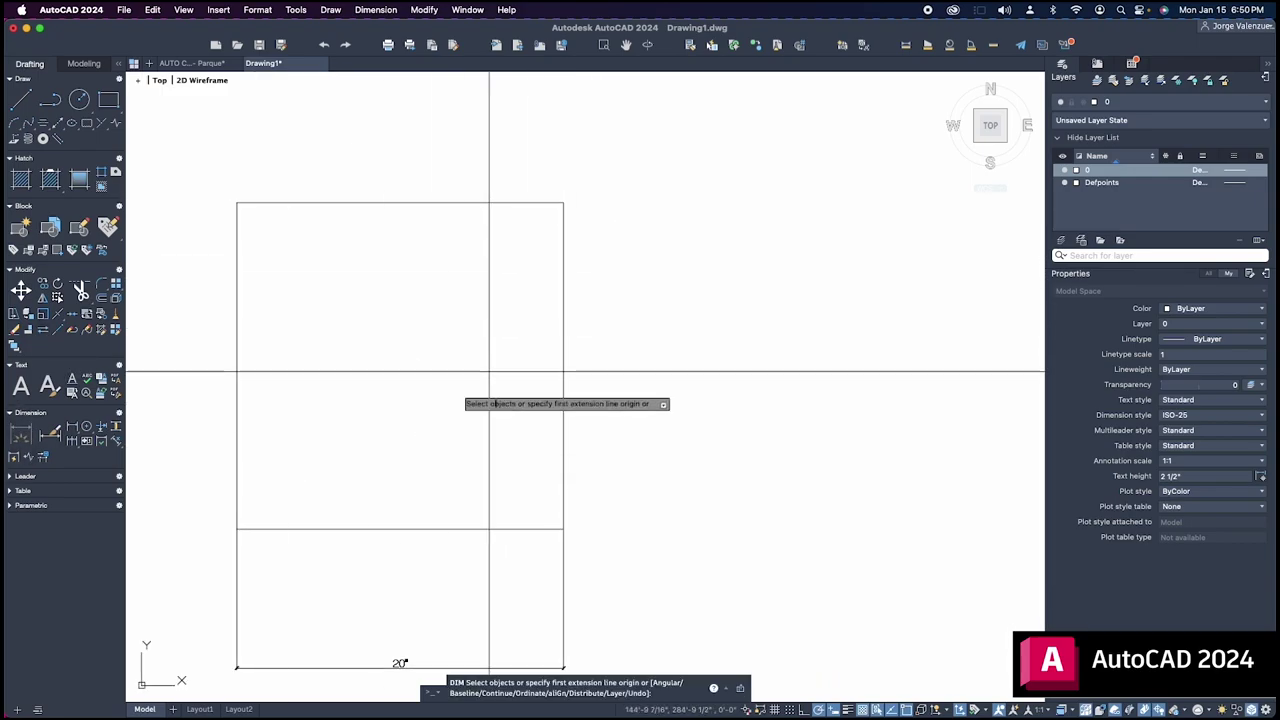
{"action": "left_click", "coordinate": [563, 203]}
{"action": "left_click", "coordinate": [563, 528]}
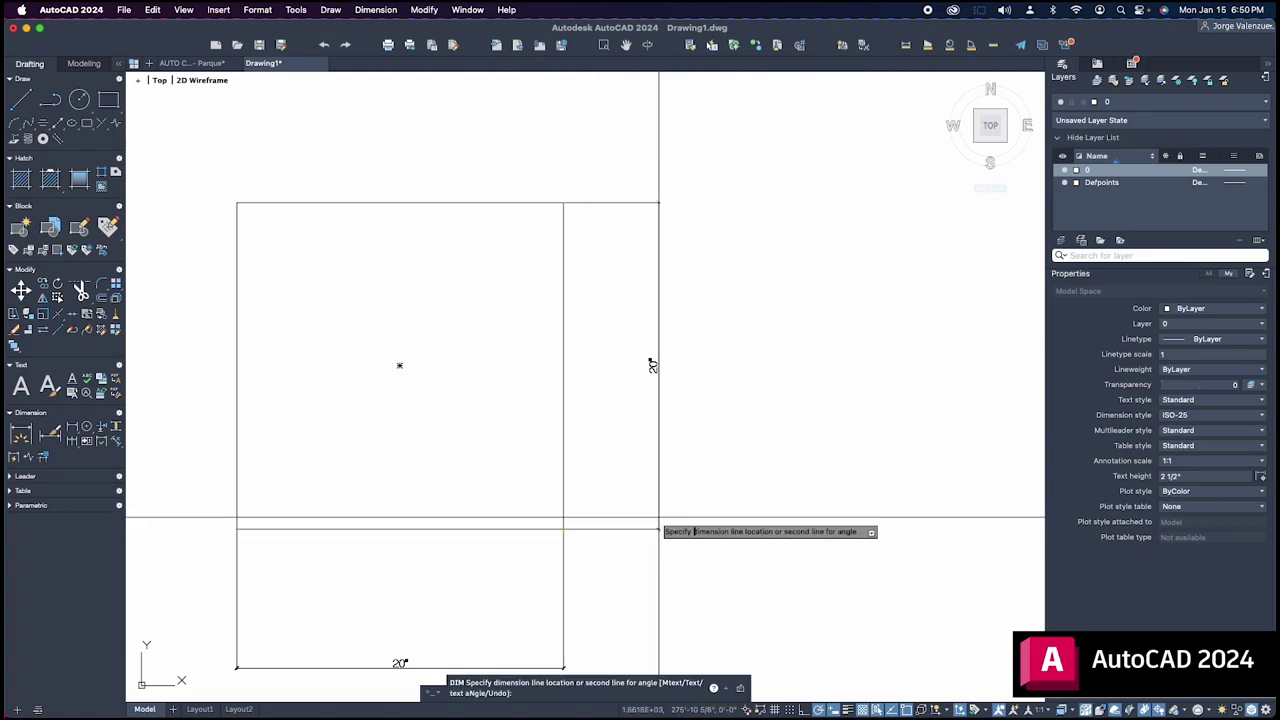
{"action": "left_click", "coordinate": [609, 514]}
{"action": "scroll", "coordinate": [608, 368], "scroll_direction": "up", "scroll_amount": 5}
{"action": "scroll", "coordinate": [600, 340], "scroll_direction": "up", "scroll_amount": 2}
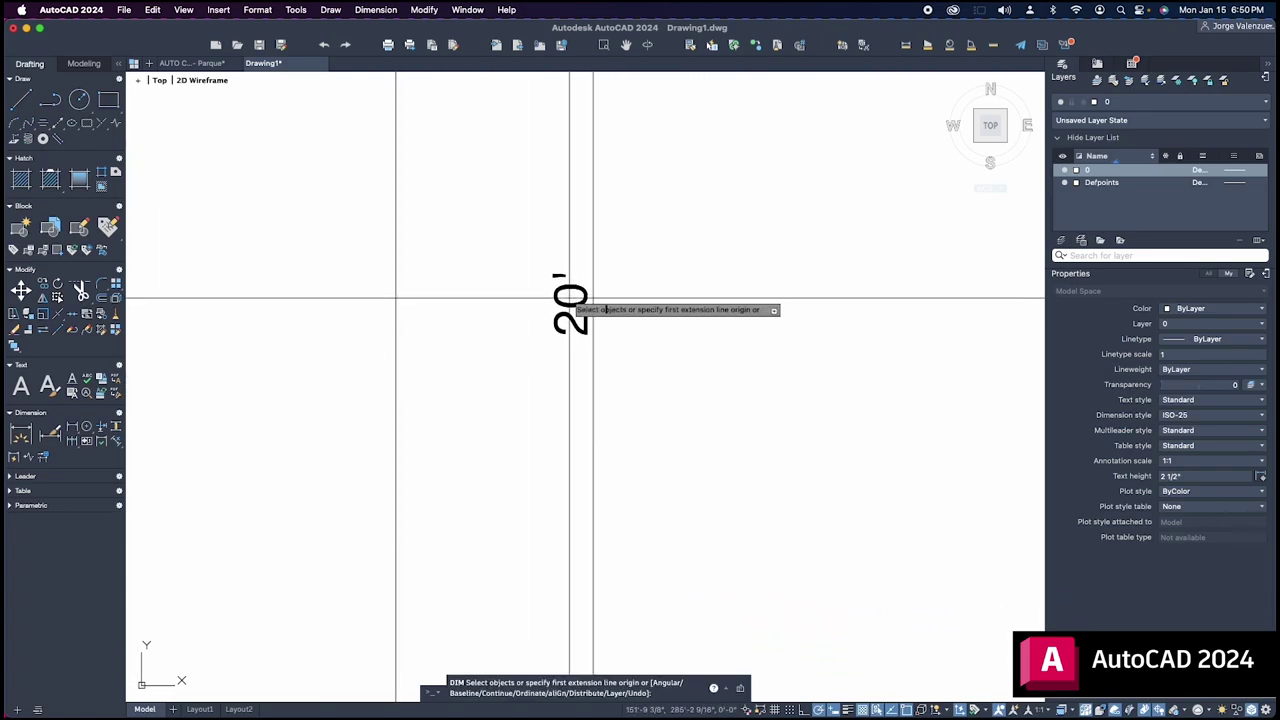
{"action": "scroll", "coordinate": [588, 312], "scroll_direction": "down", "scroll_amount": 2}
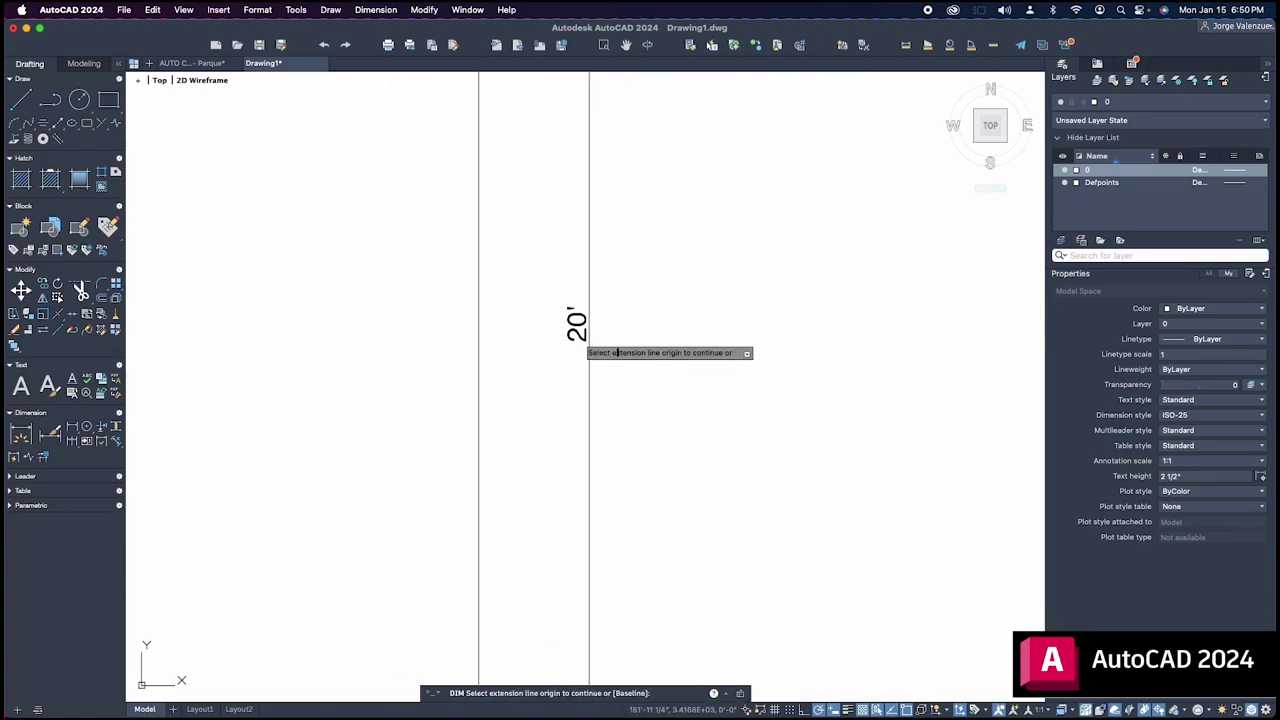
{"action": "scroll", "coordinate": [589, 330], "scroll_direction": "down", "scroll_amount": 3}
{"action": "scroll", "coordinate": [605, 322], "scroll_direction": "down", "scroll_amount": 1}
- Cancel the stray dimension, select the vertical 20' dimension, and open the Dimension Style Manager
{"action": "left_click", "coordinate": [611, 318]}
{"action": "scroll", "coordinate": [595, 312], "scroll_direction": "up", "scroll_amount": 1}
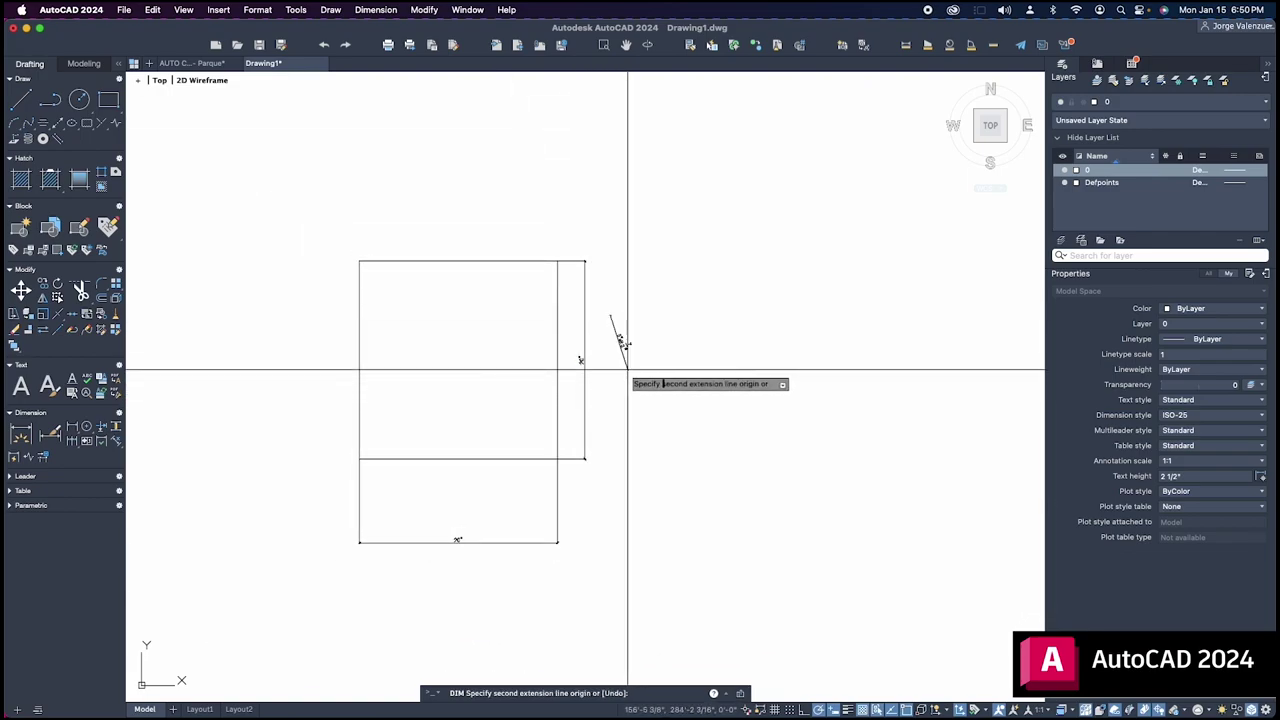
{"action": "key", "text": "Escape"}
{"action": "left_click", "coordinate": [632, 278]}
{"action": "left_click", "coordinate": [583, 409]}
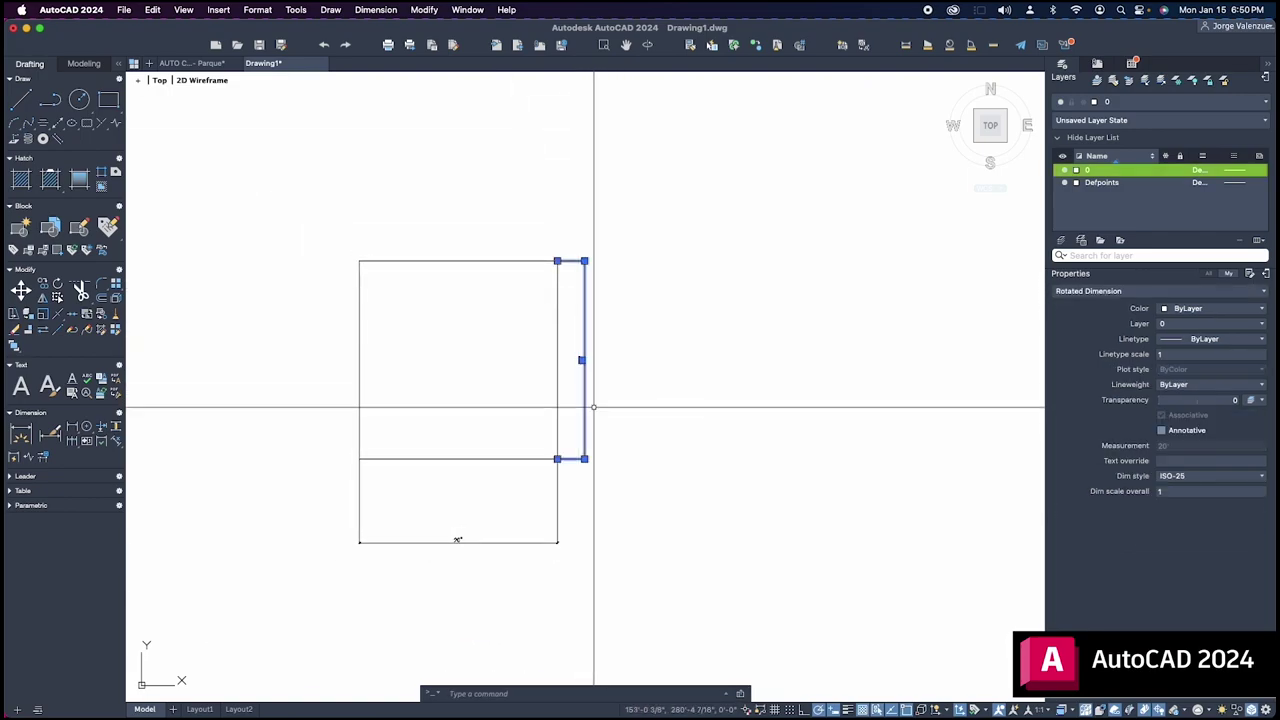
{"action": "left_click", "coordinate": [50, 438]}
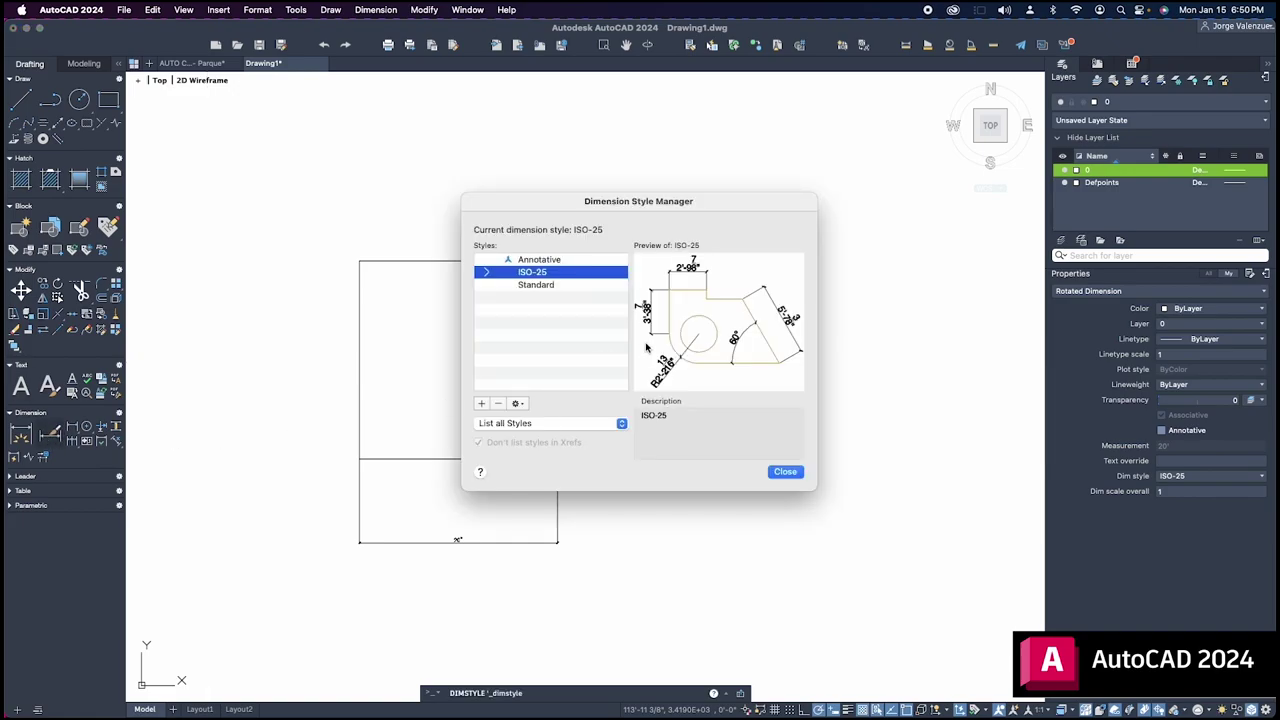
- Set ISO-25 to center text vertically with 6" height, then close the style manager
{"action": "left_click", "coordinate": [517, 404]}
{"action": "left_click", "coordinate": [535, 434]}
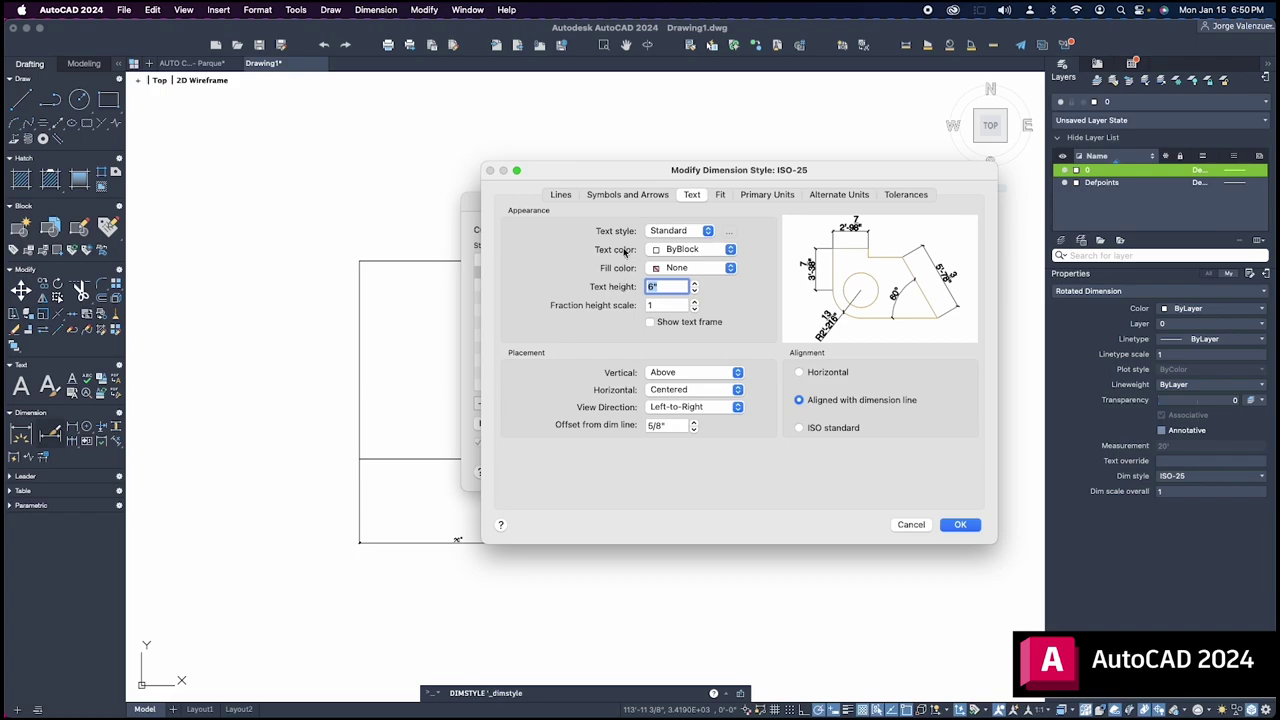
{"action": "left_click", "coordinate": [686, 377]}
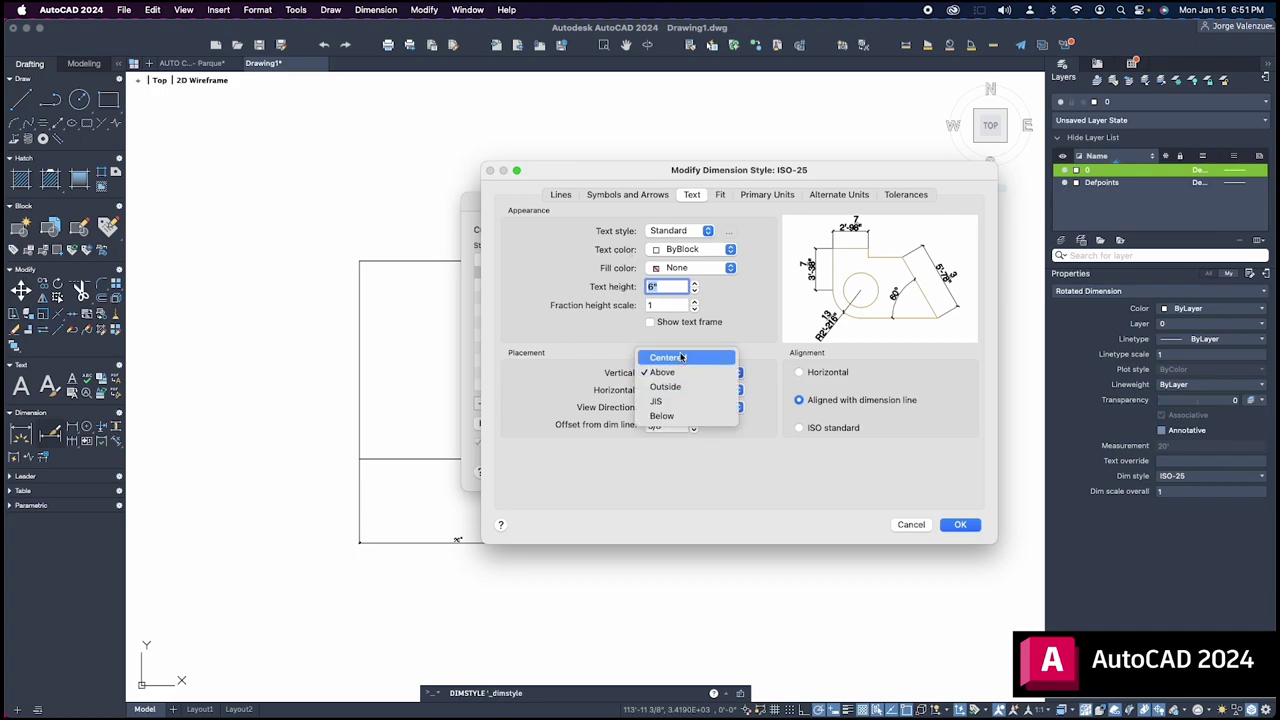
{"action": "left_click", "coordinate": [680, 358]}
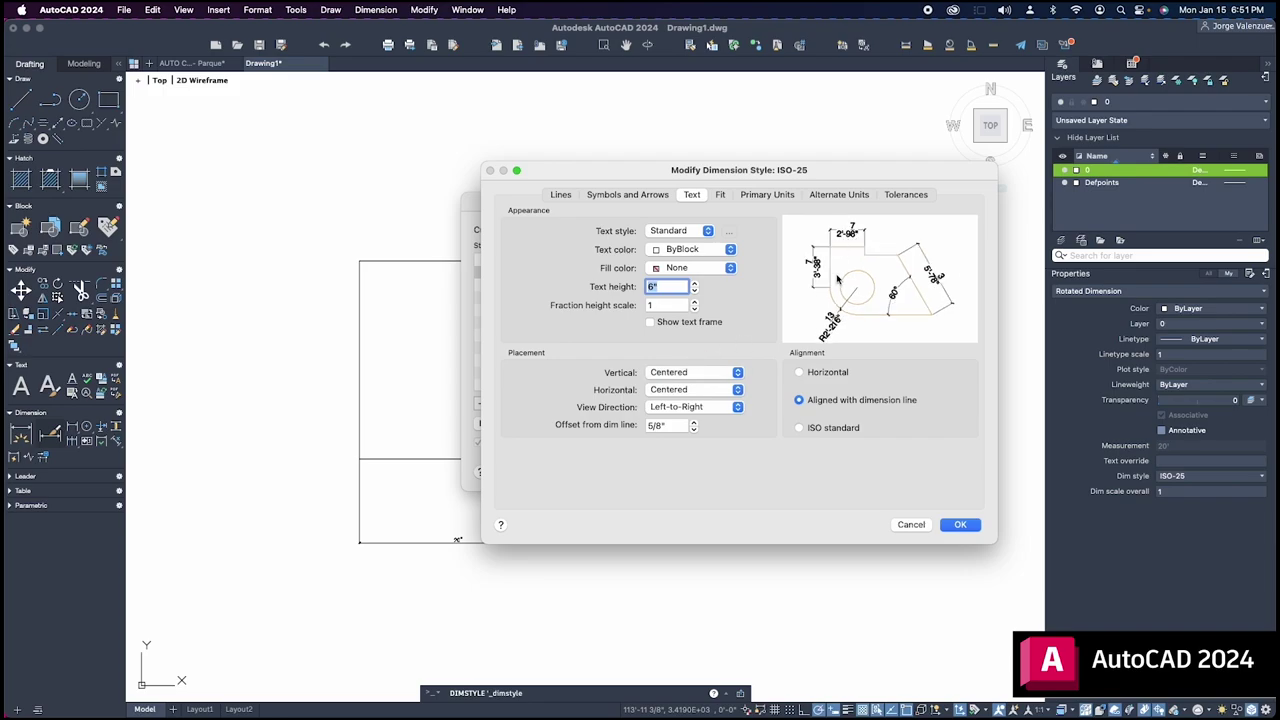
{"action": "left_click", "coordinate": [946, 530]}
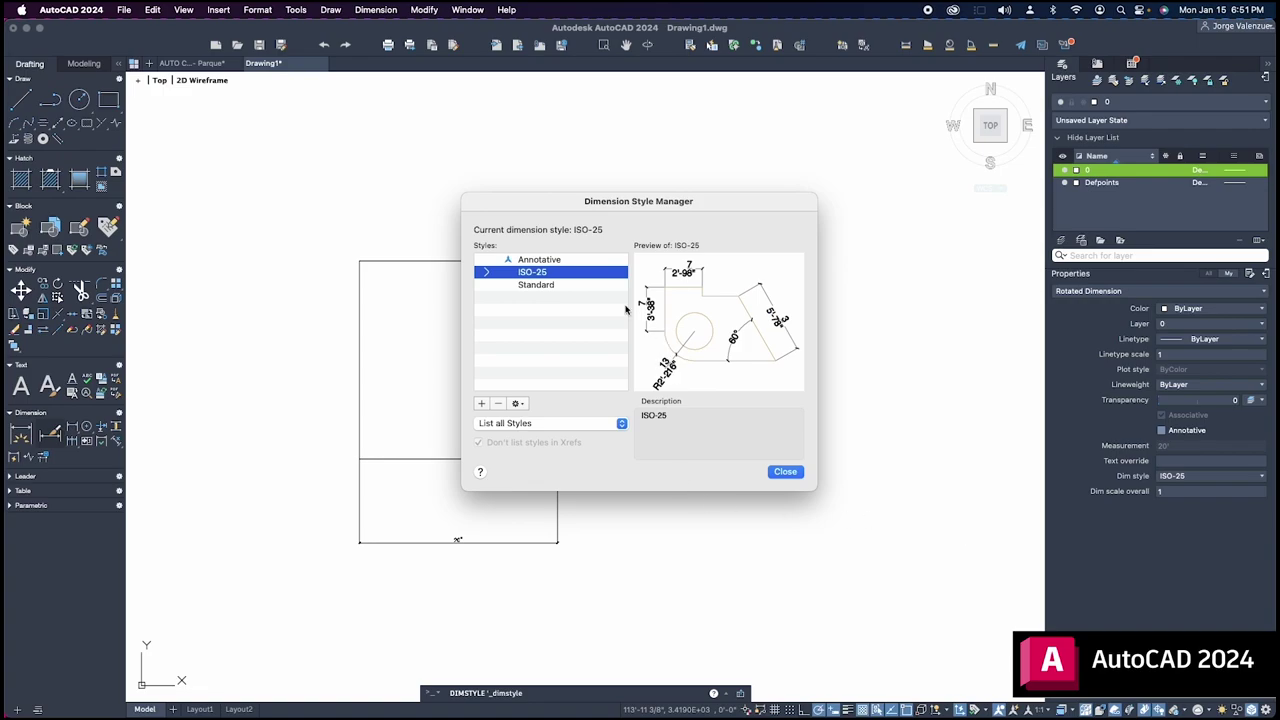
{"action": "left_click", "coordinate": [523, 406]}
{"action": "left_click", "coordinate": [535, 421]}
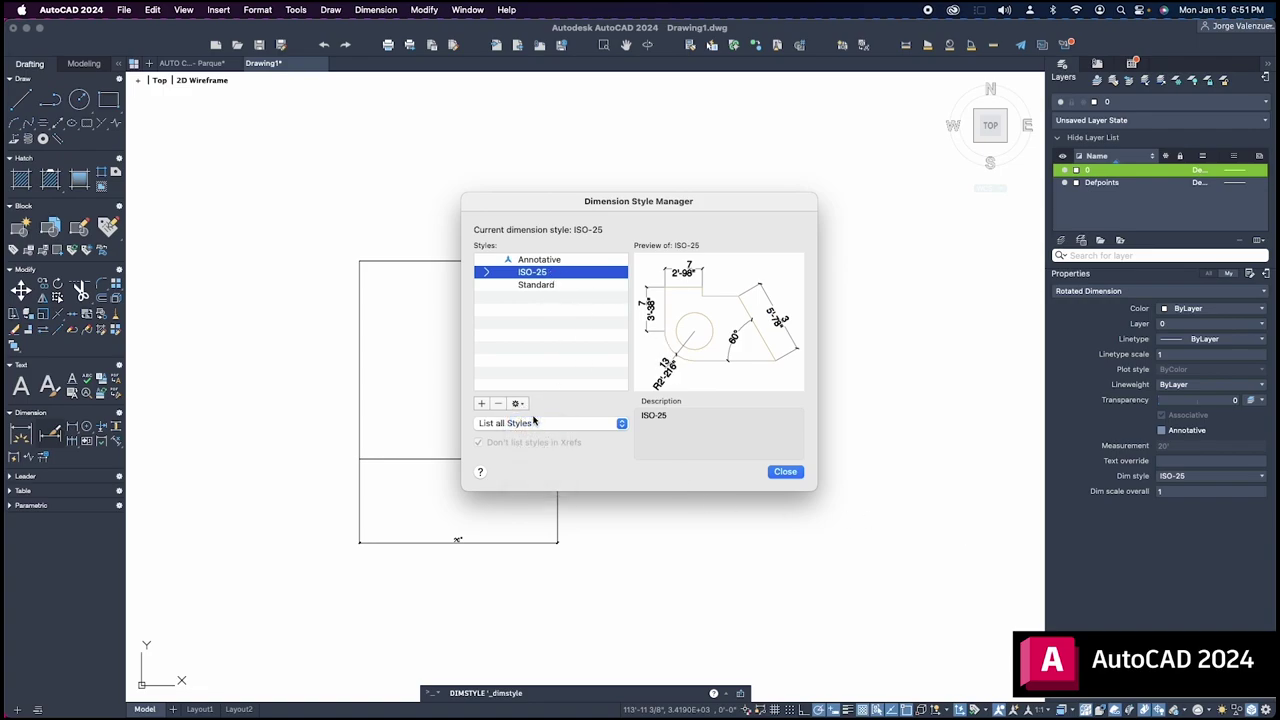
{"action": "left_click", "coordinate": [801, 471]}
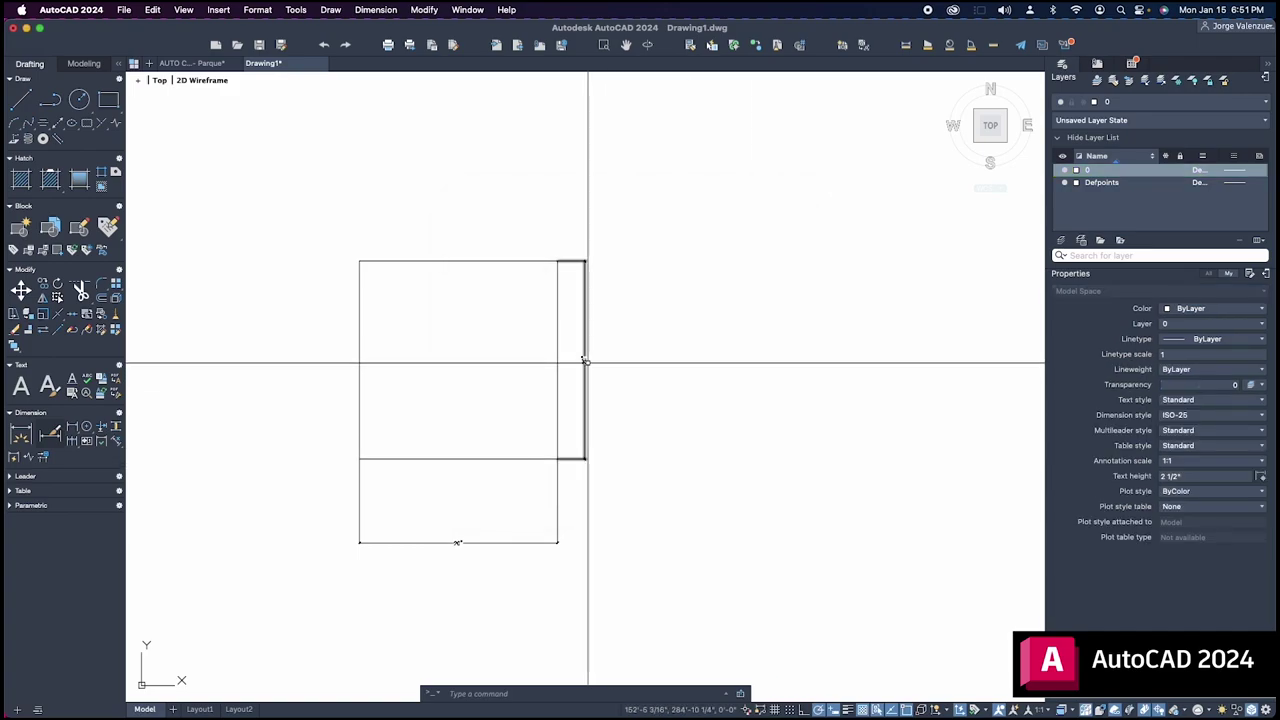
- Zoom in and out to inspect the bottom and right-edge 20' dimension labels
{"action": "scroll", "coordinate": [585, 361], "scroll_direction": "up", "scroll_amount": 3}
{"action": "scroll", "coordinate": [571, 349], "scroll_direction": "up", "scroll_amount": 3}
{"action": "scroll", "coordinate": [560, 360], "scroll_direction": "up", "scroll_amount": 3}
{"action": "scroll", "coordinate": [528, 314], "scroll_direction": "up", "scroll_amount": 2}
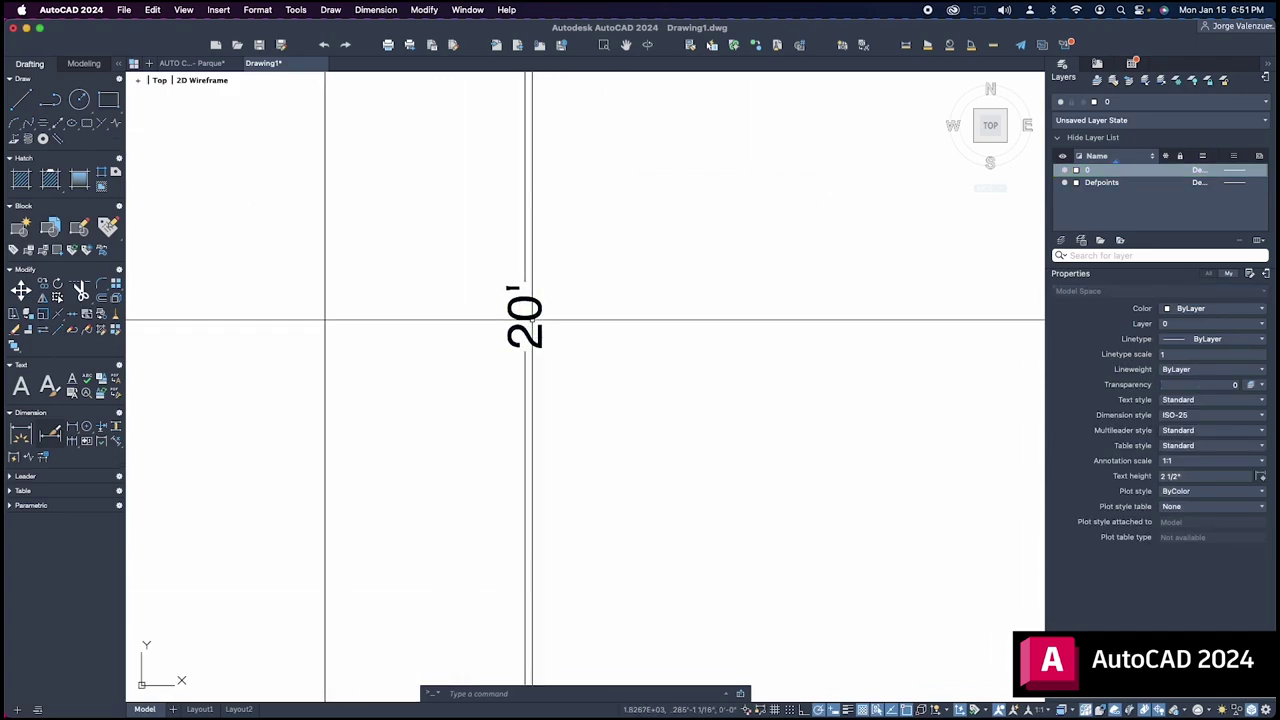
{"action": "scroll", "coordinate": [528, 320], "scroll_direction": "down", "scroll_amount": 3}
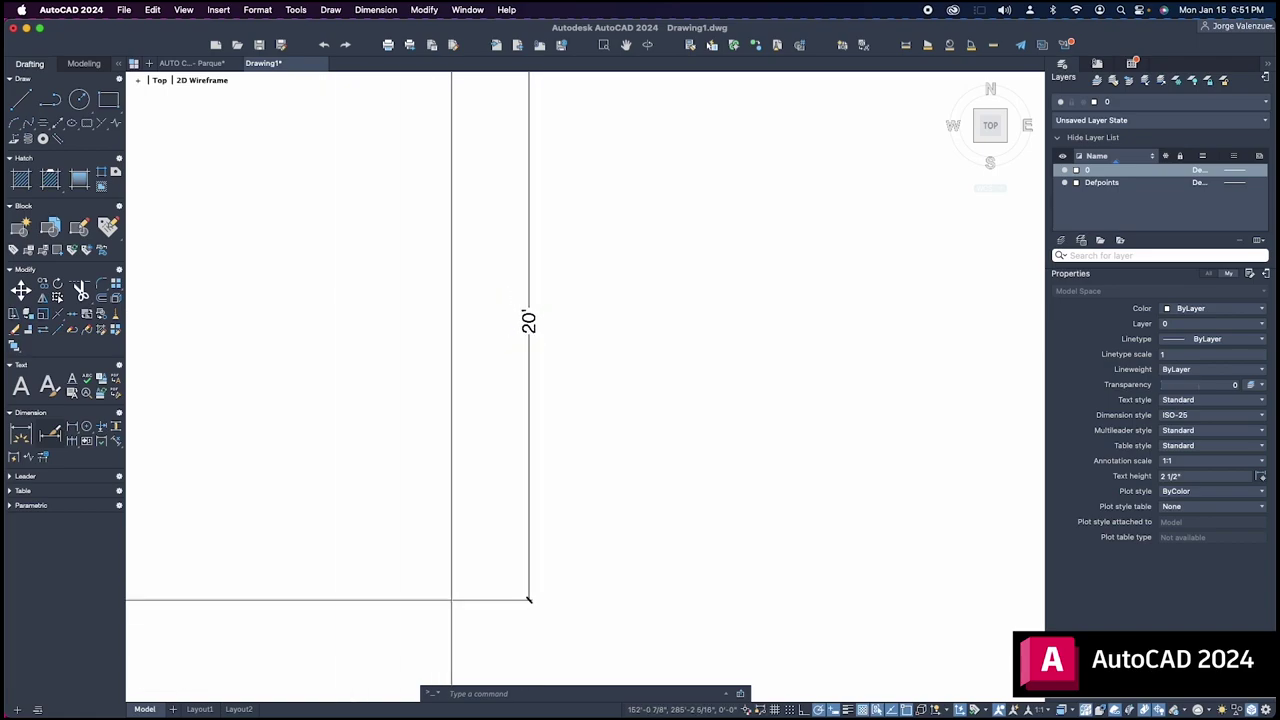
{"action": "scroll", "coordinate": [528, 321], "scroll_direction": "down", "scroll_amount": 3}
{"action": "scroll", "coordinate": [520, 323], "scroll_direction": "down", "scroll_amount": 1}
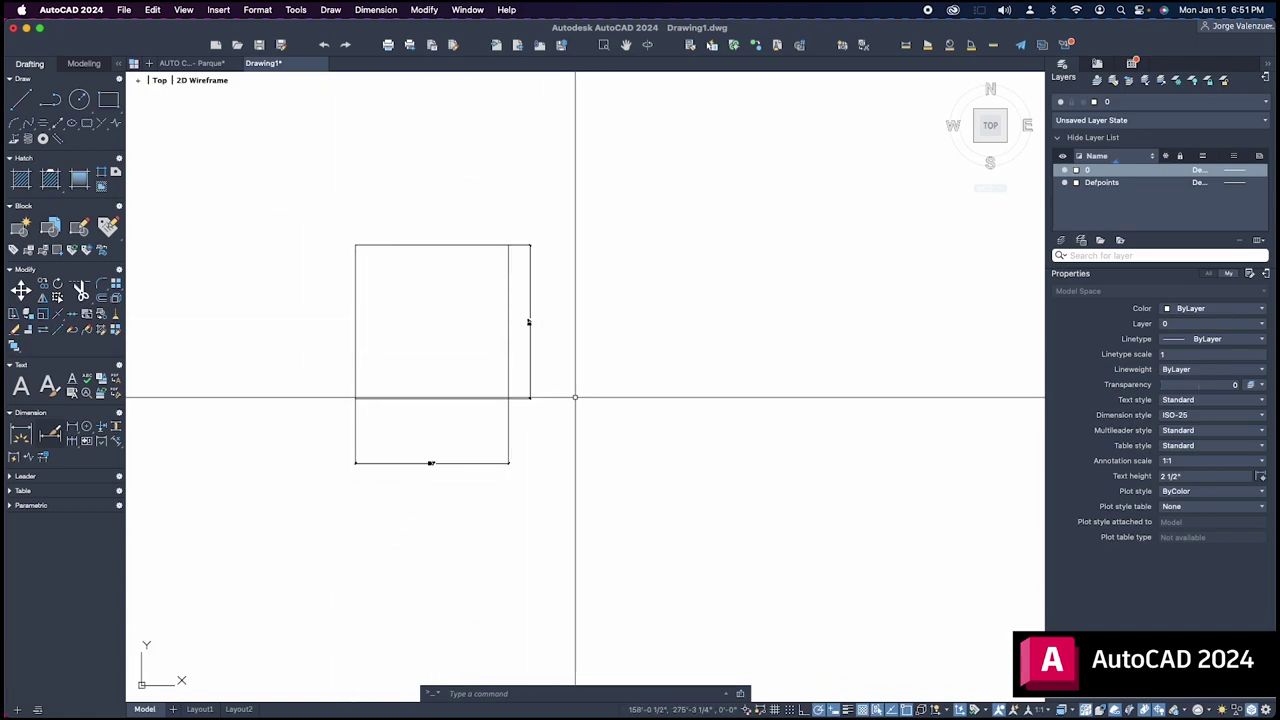
{"action": "scroll", "coordinate": [575, 397], "scroll_direction": "up", "scroll_amount": 2}
{"action": "scroll", "coordinate": [565, 400], "scroll_direction": "up", "scroll_amount": 2}
{"action": "scroll", "coordinate": [420, 337], "scroll_direction": "down", "scroll_amount": 3}
{"action": "scroll", "coordinate": [400, 325], "scroll_direction": "up", "scroll_amount": 5}
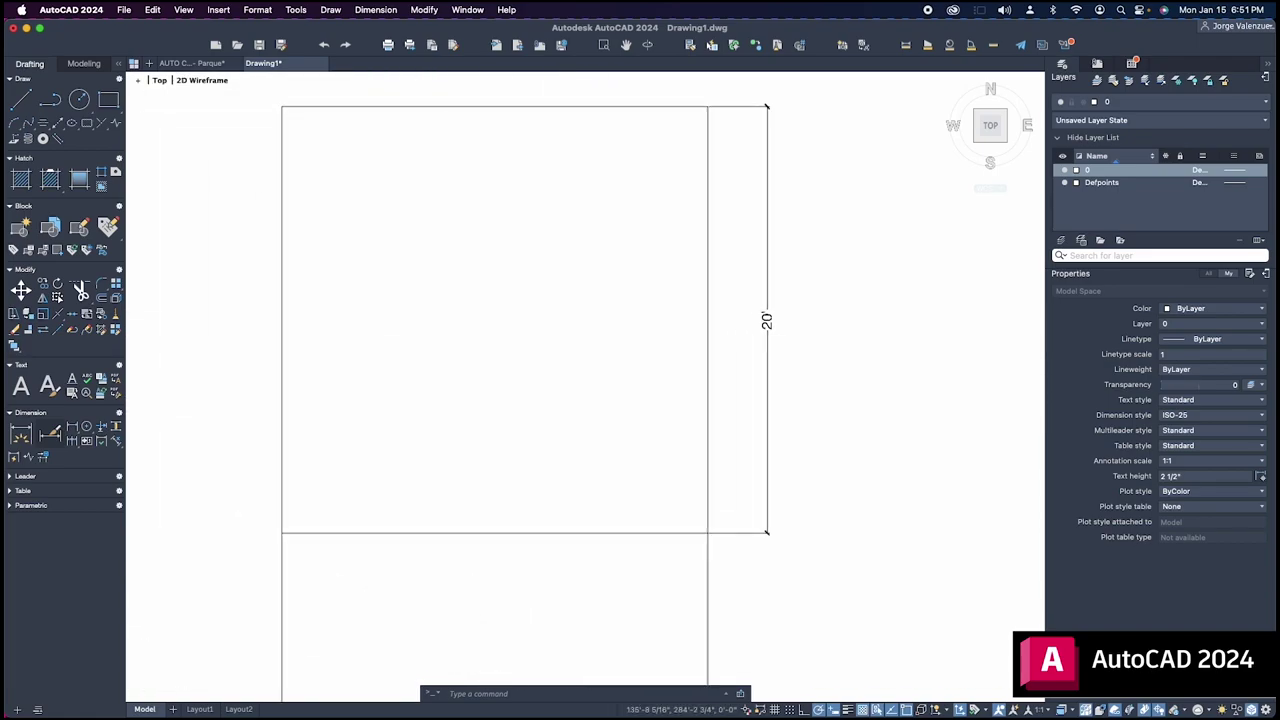
{"action": "scroll", "coordinate": [414, 341], "scroll_direction": "down", "scroll_amount": 3}
{"action": "scroll", "coordinate": [415, 340], "scroll_direction": "down", "scroll_amount": 2}
{"action": "scroll", "coordinate": [450, 335], "scroll_direction": "up", "scroll_amount": 5}
{"action": "scroll", "coordinate": [450, 335], "scroll_direction": "down", "scroll_amount": 3}
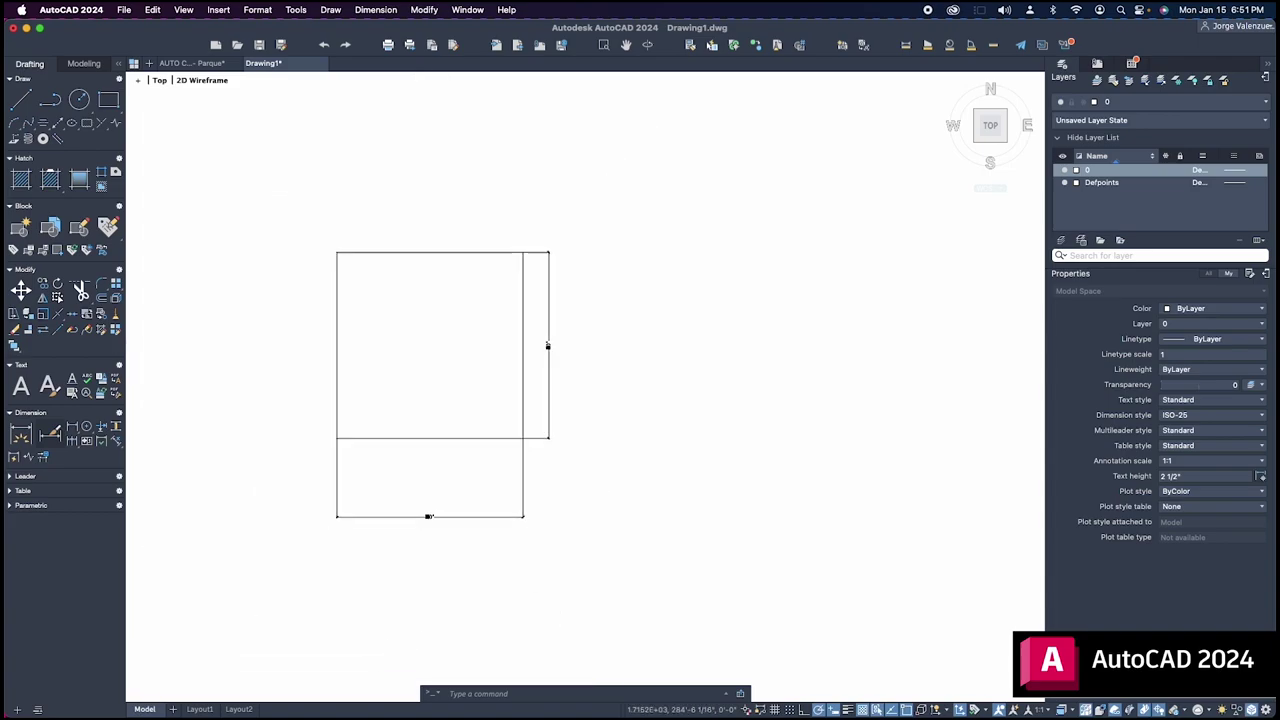
{"action": "scroll", "coordinate": [549, 346], "scroll_direction": "up", "scroll_amount": 1}
{"action": "scroll", "coordinate": [562, 347], "scroll_direction": "up", "scroll_amount": 1}
{"action": "scroll", "coordinate": [576, 347], "scroll_direction": "up", "scroll_amount": 1}
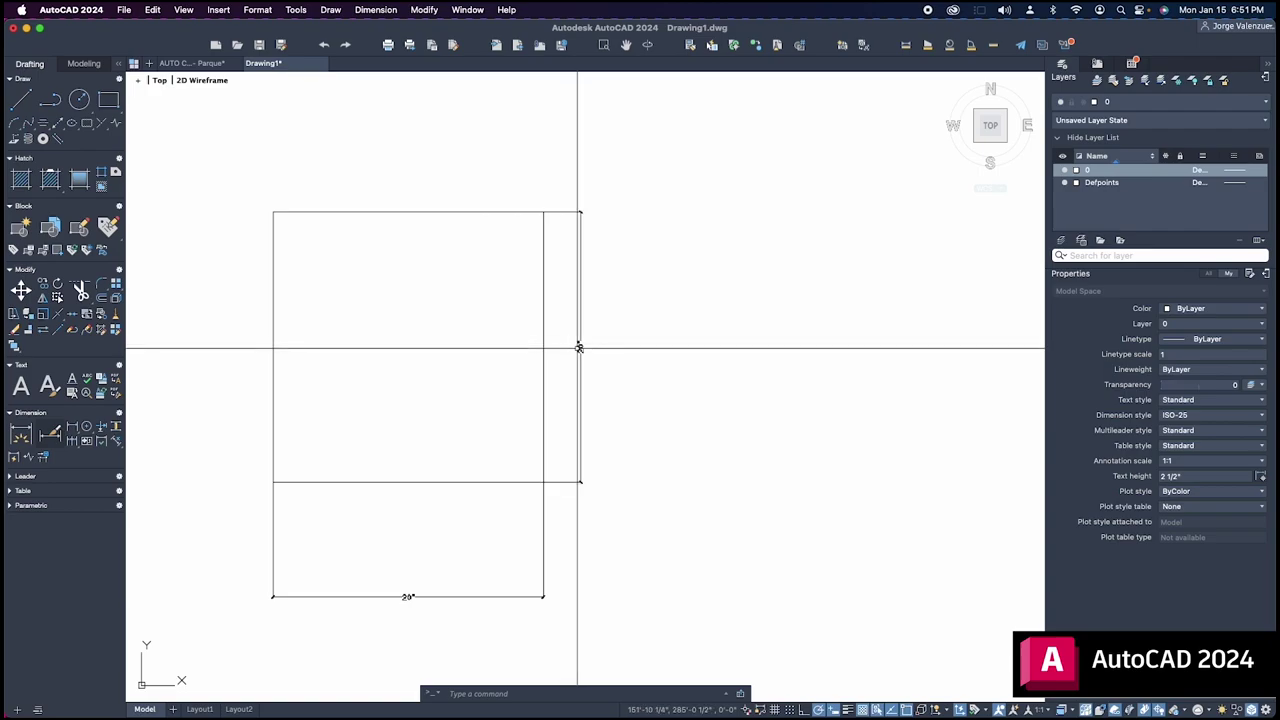
{"action": "scroll", "coordinate": [593, 357], "scroll_direction": "down", "scroll_amount": 1}
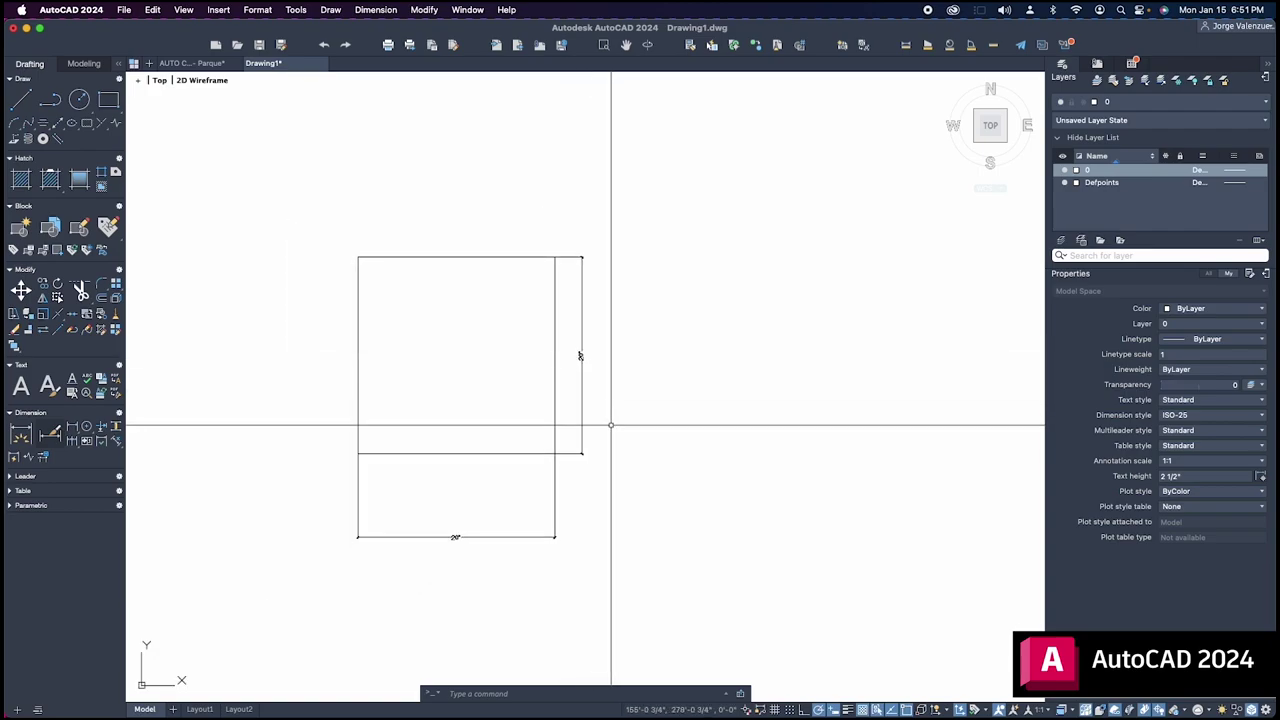
{"action": "scroll", "coordinate": [609, 423], "scroll_direction": "up", "scroll_amount": 1}
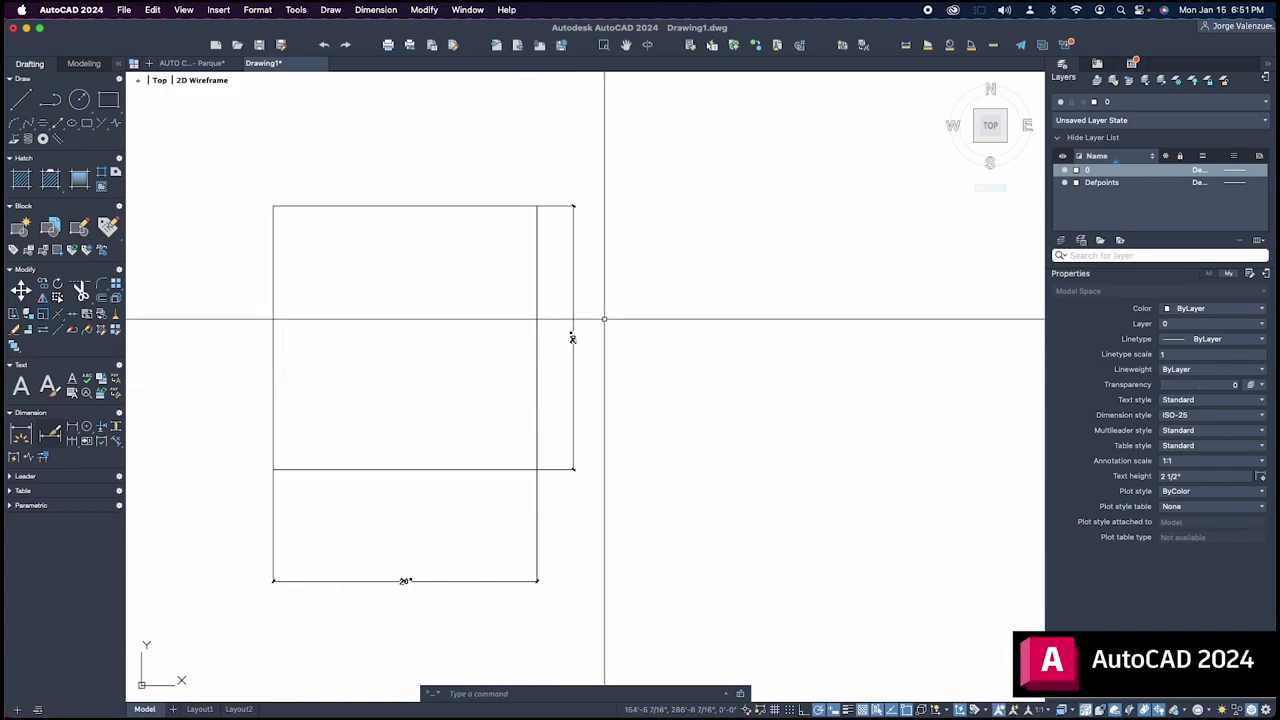
- Change the ISO-25 text height to 10" and close the Dimension Style Manager
{"action": "left_click", "coordinate": [45, 437]}
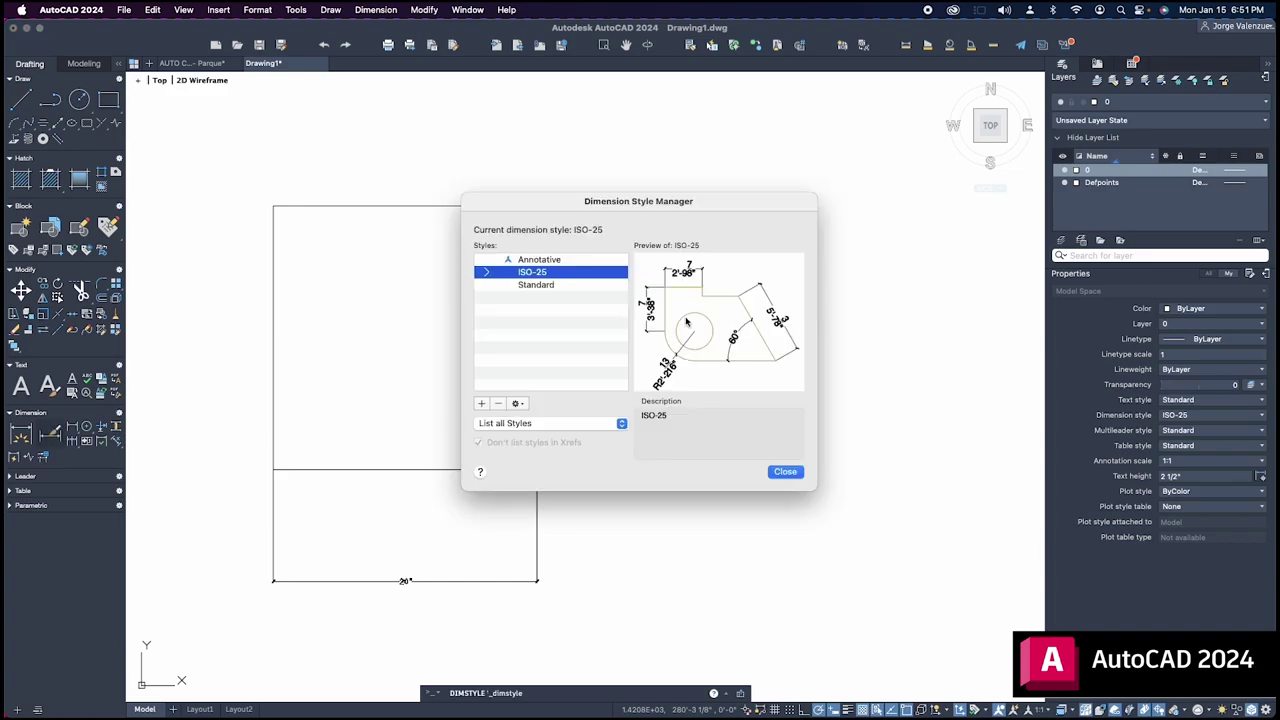
{"action": "left_click", "coordinate": [517, 404]}
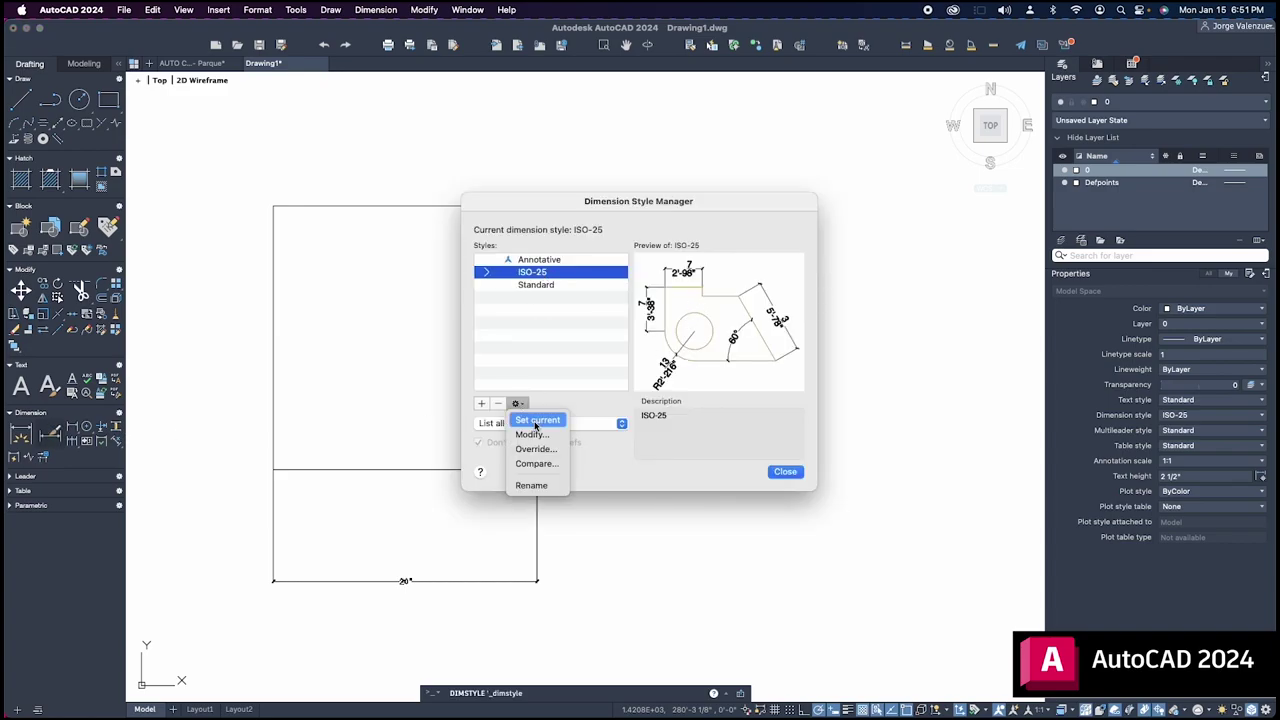
{"action": "left_click", "coordinate": [531, 431]}
{"action": "type", "text": "10\""}
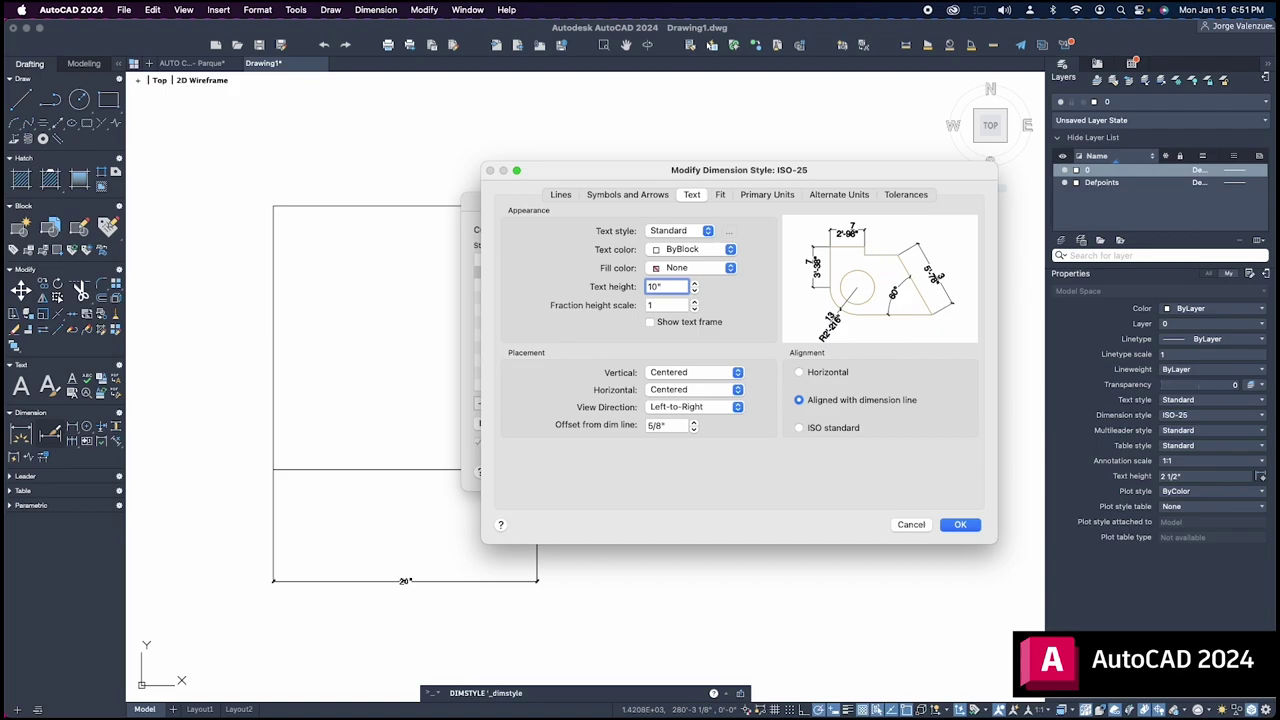
{"action": "key", "text": "Tab"}
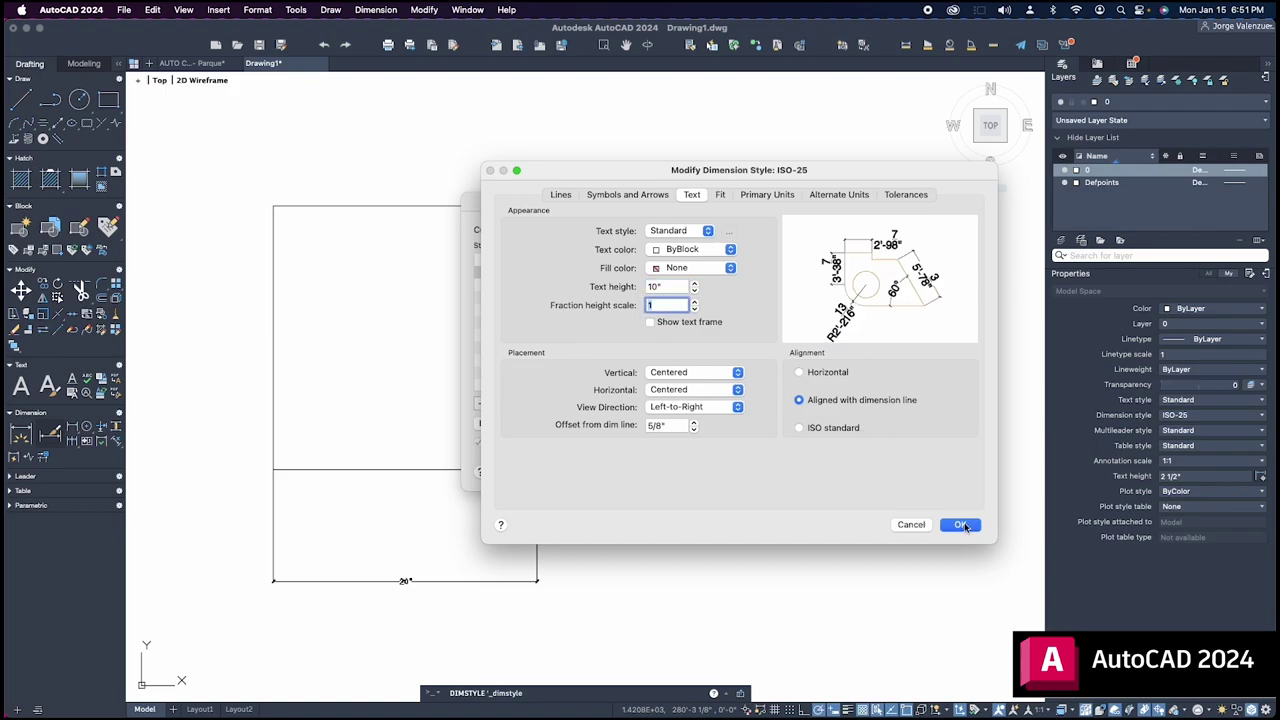
{"action": "left_click", "coordinate": [960, 525]}
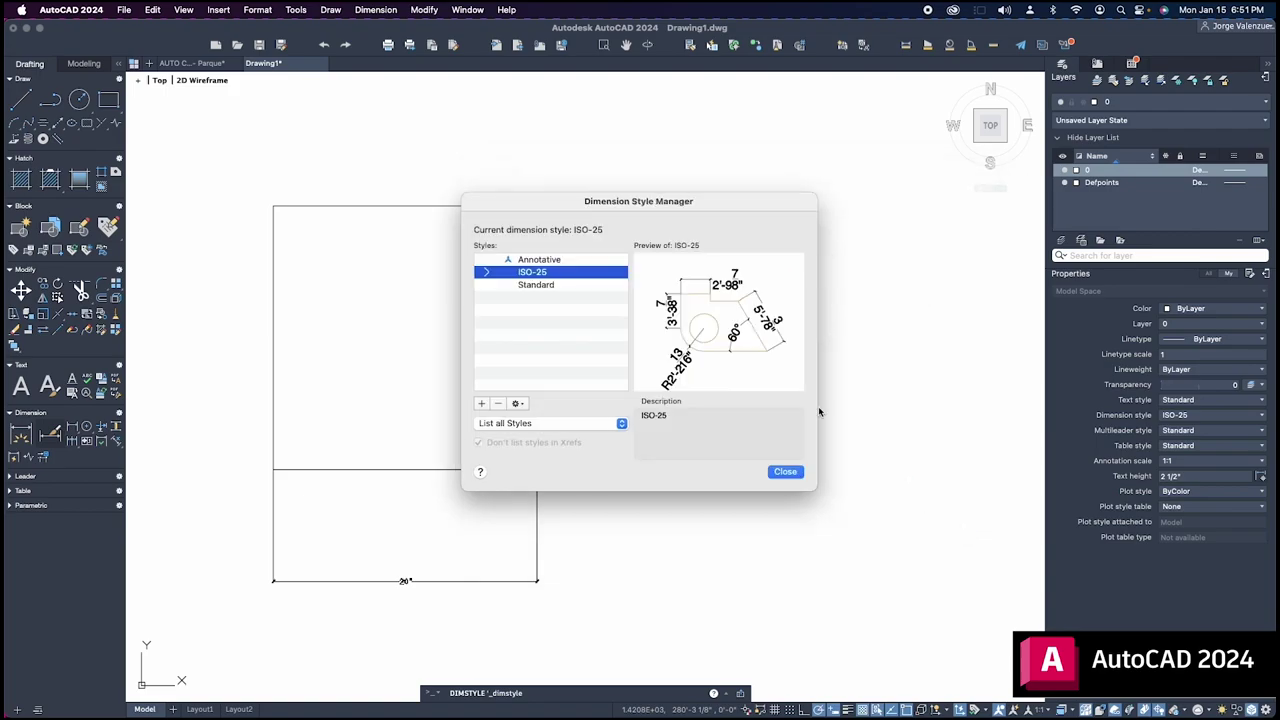
{"action": "left_click", "coordinate": [516, 403]}
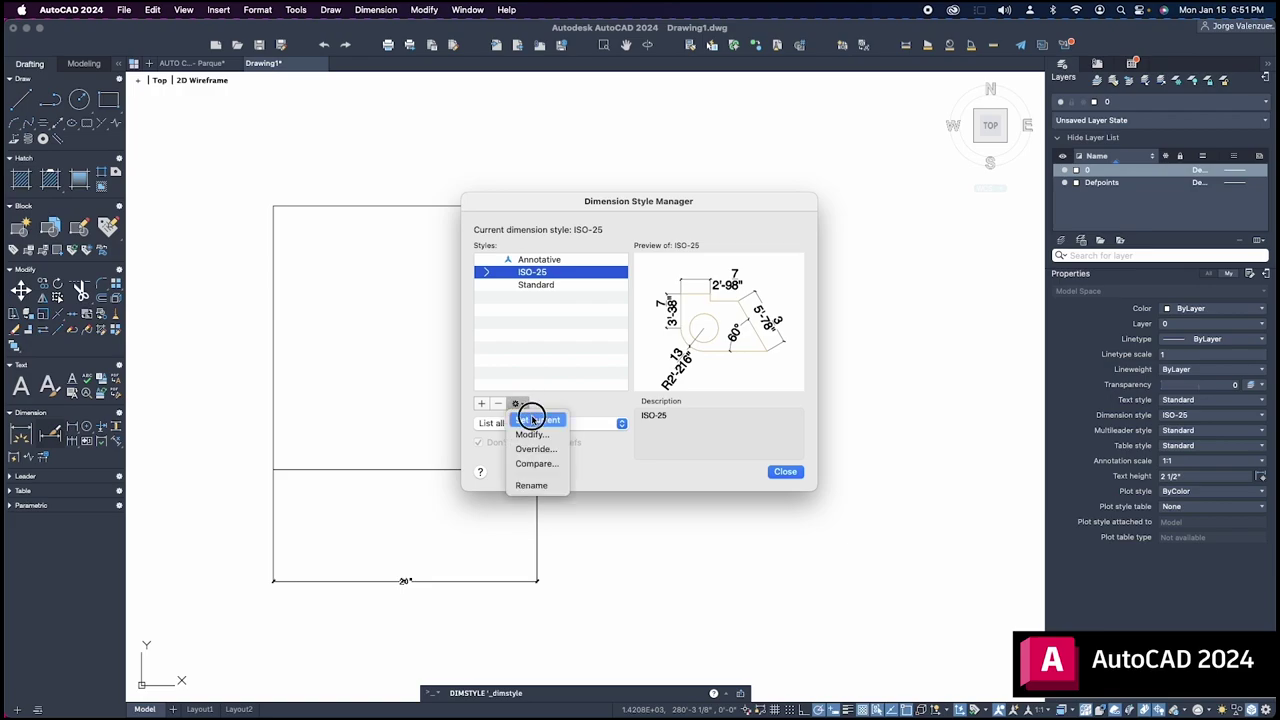
{"action": "left_click", "coordinate": [533, 421]}
{"action": "left_click", "coordinate": [785, 471]}
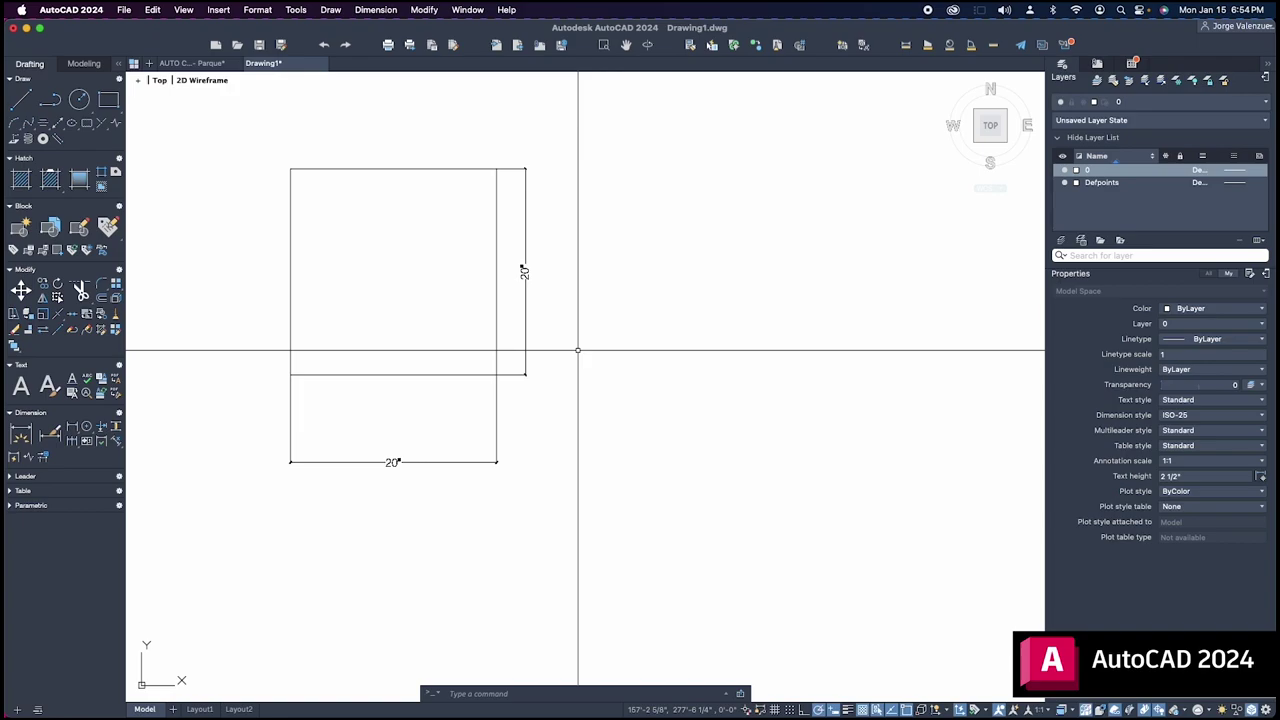
{"action": "type", "text": "din"}
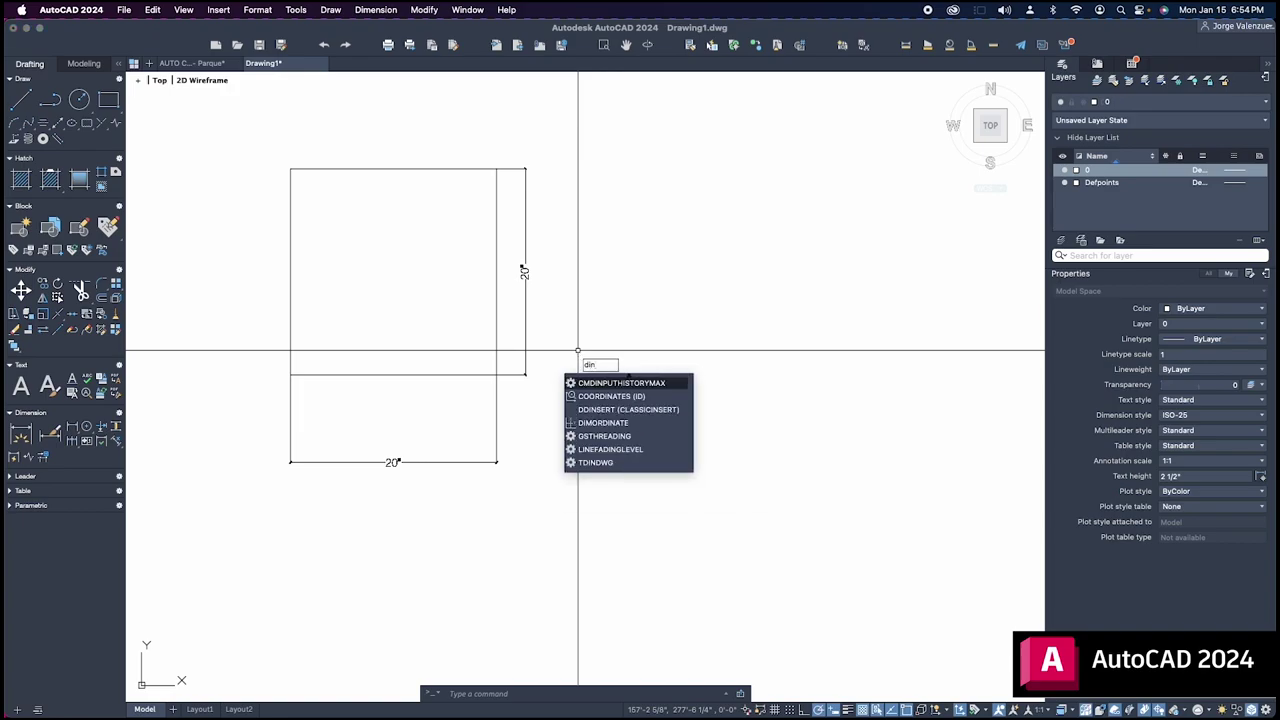
{"action": "key", "text": "BackSpace"}
{"action": "key", "text": "BackSpace"}
{"action": "key", "text": "BackSpace"}
{"action": "type", "text": "un"}
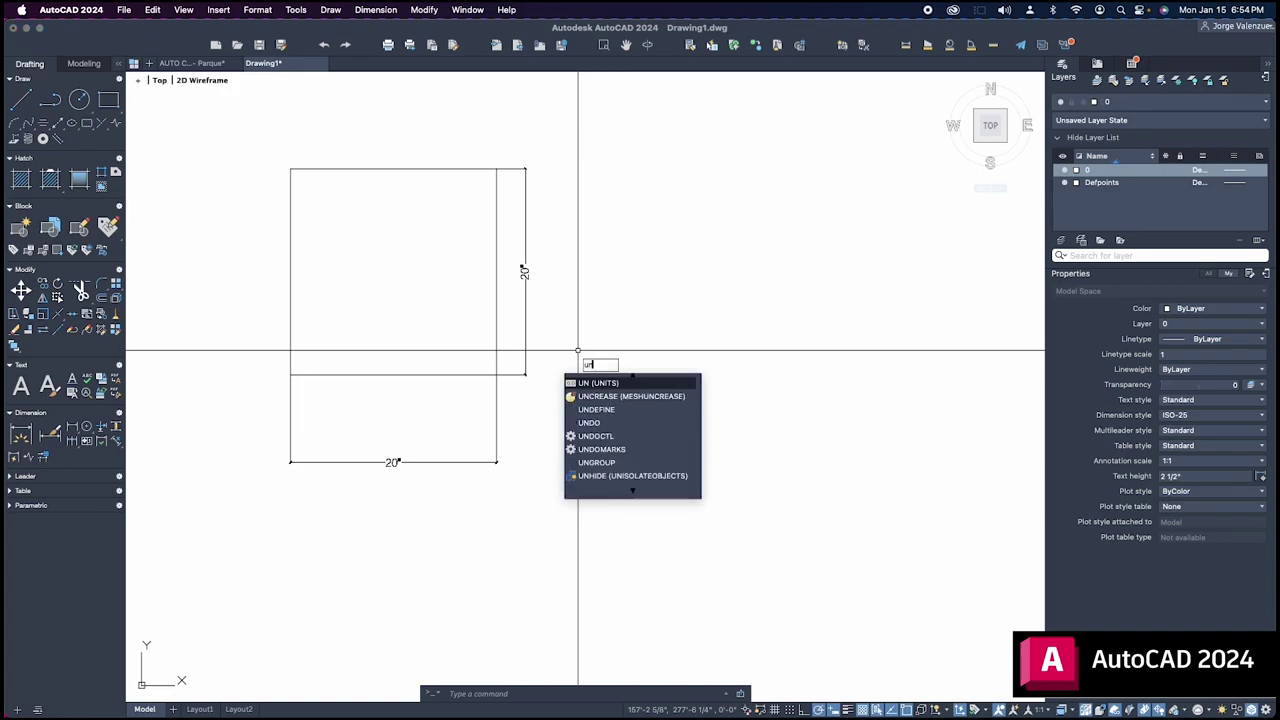
{"action": "type", "text": "i"}
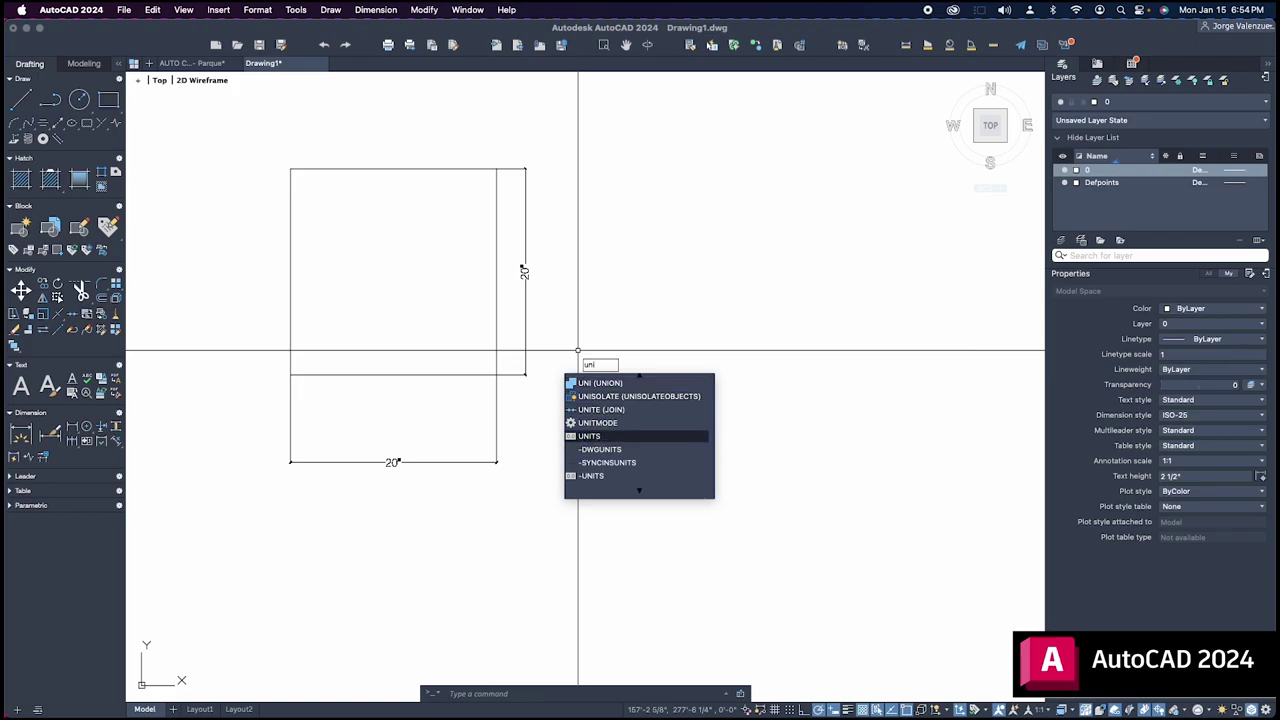
{"action": "left_click", "coordinate": [594, 437]}
{"action": "left_click", "coordinate": [487, 232]}
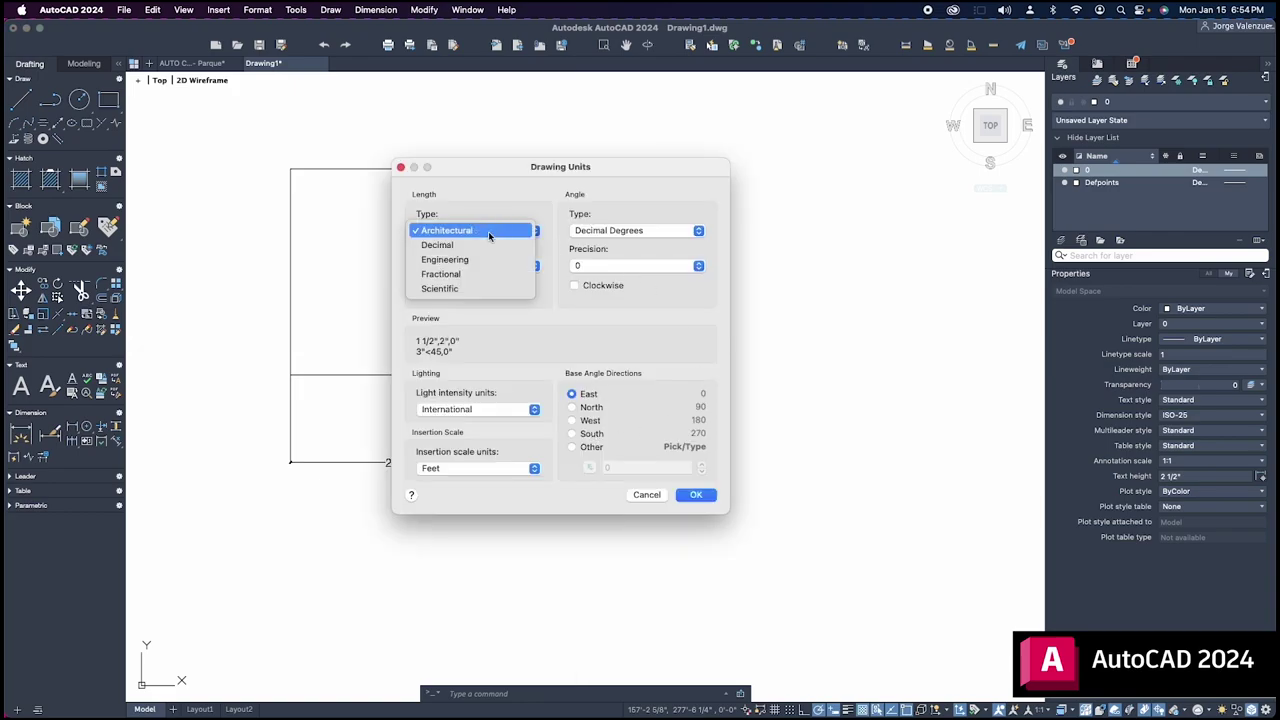
{"action": "left_click", "coordinate": [500, 228]}
{"action": "left_click", "coordinate": [476, 266]}
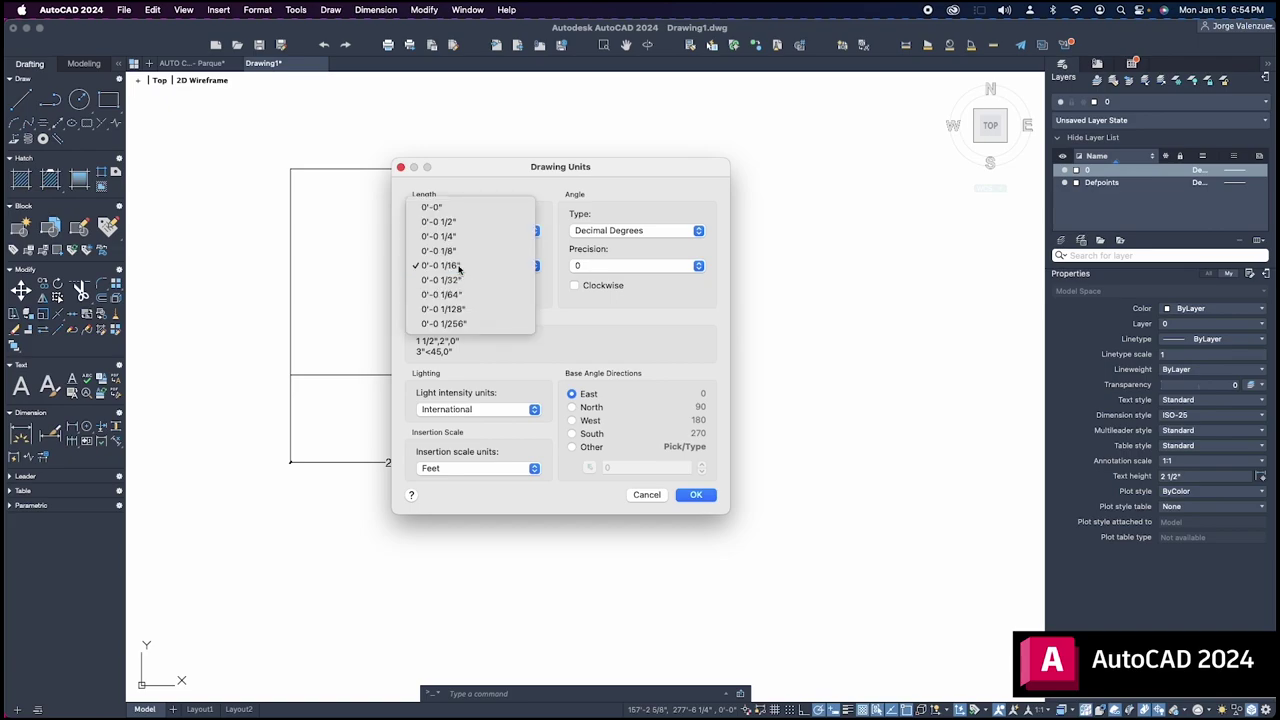
{"action": "left_click", "coordinate": [459, 266]}
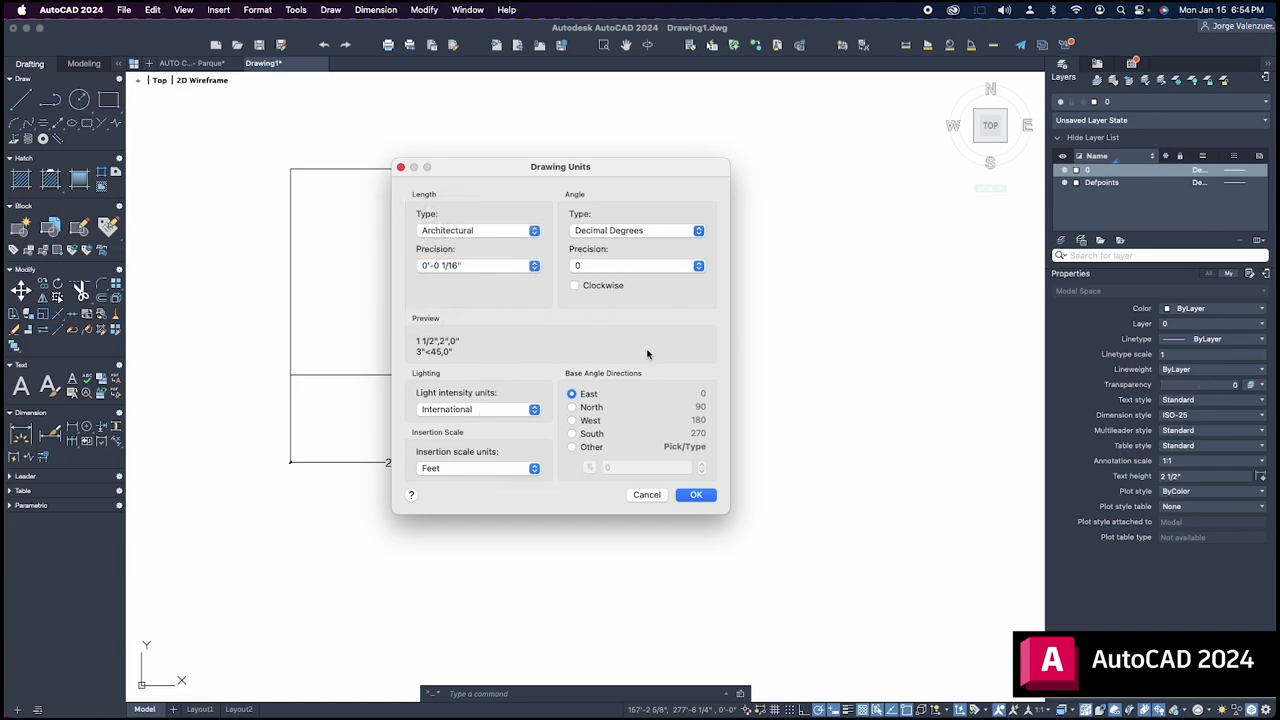
{"action": "left_click", "coordinate": [456, 470]}
{"action": "left_click", "coordinate": [460, 468]}
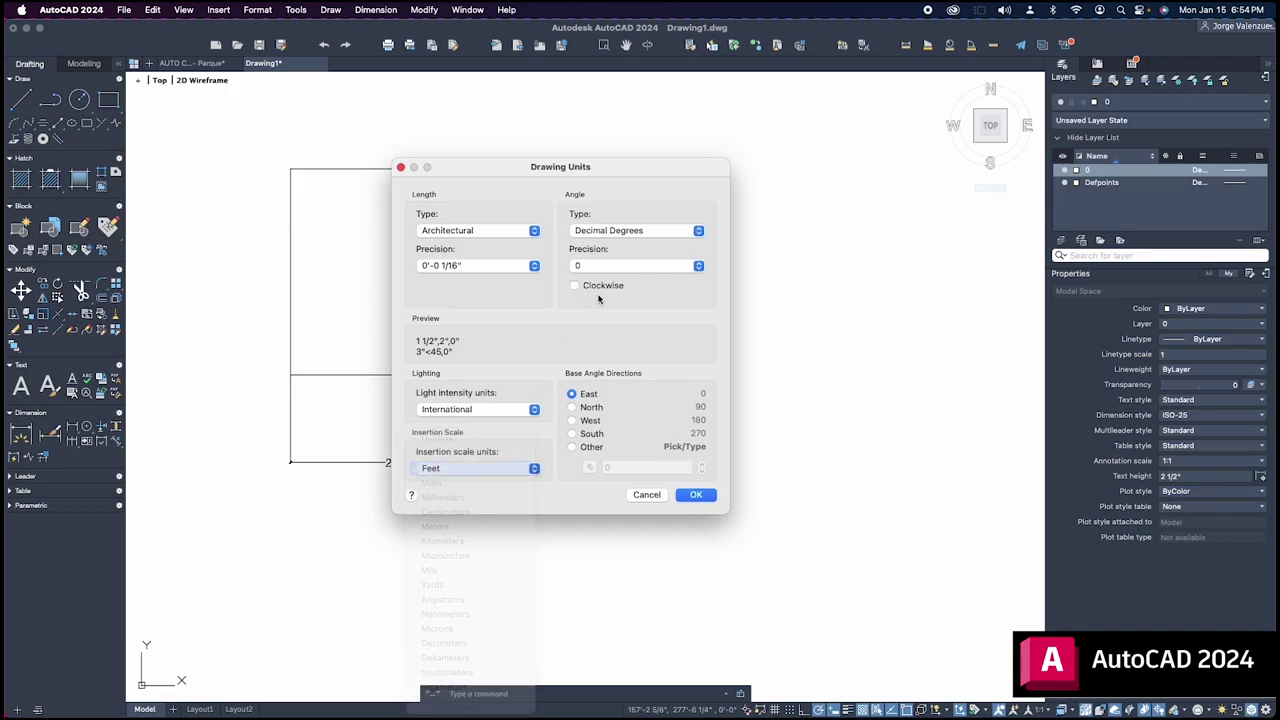
{"action": "left_click", "coordinate": [695, 494]}
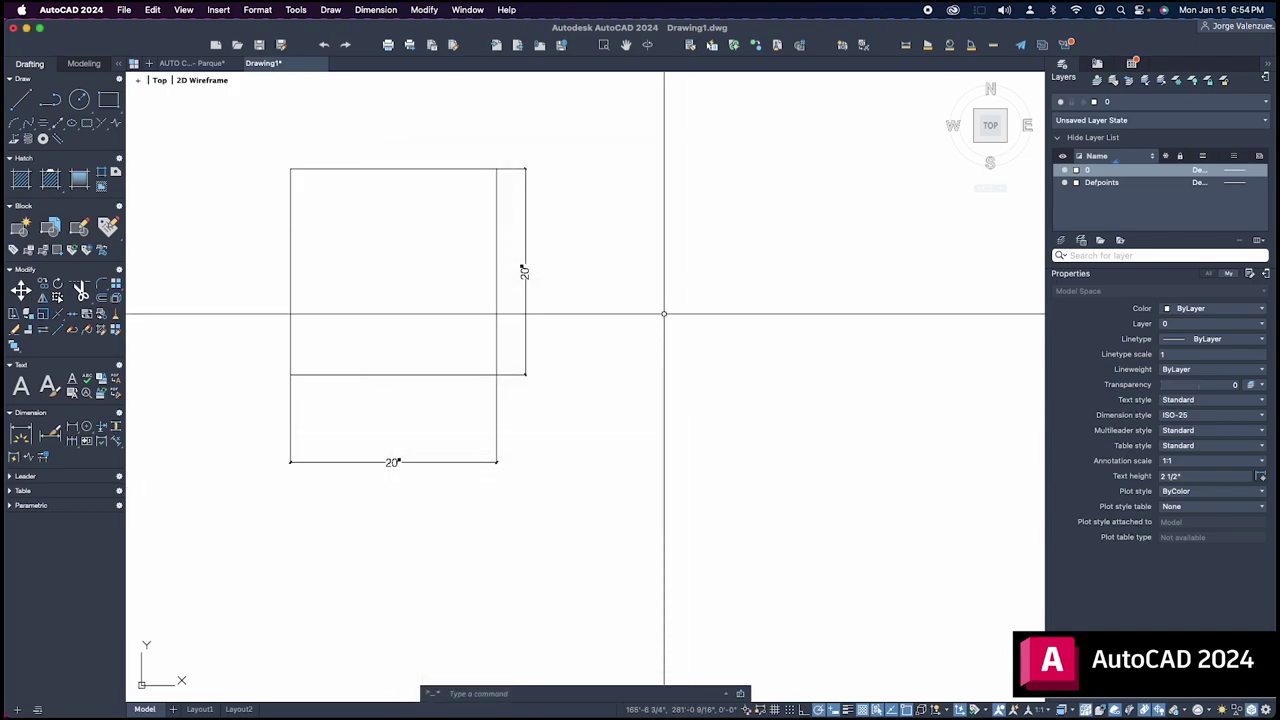
{"action": "type", "text": "dimsty"}
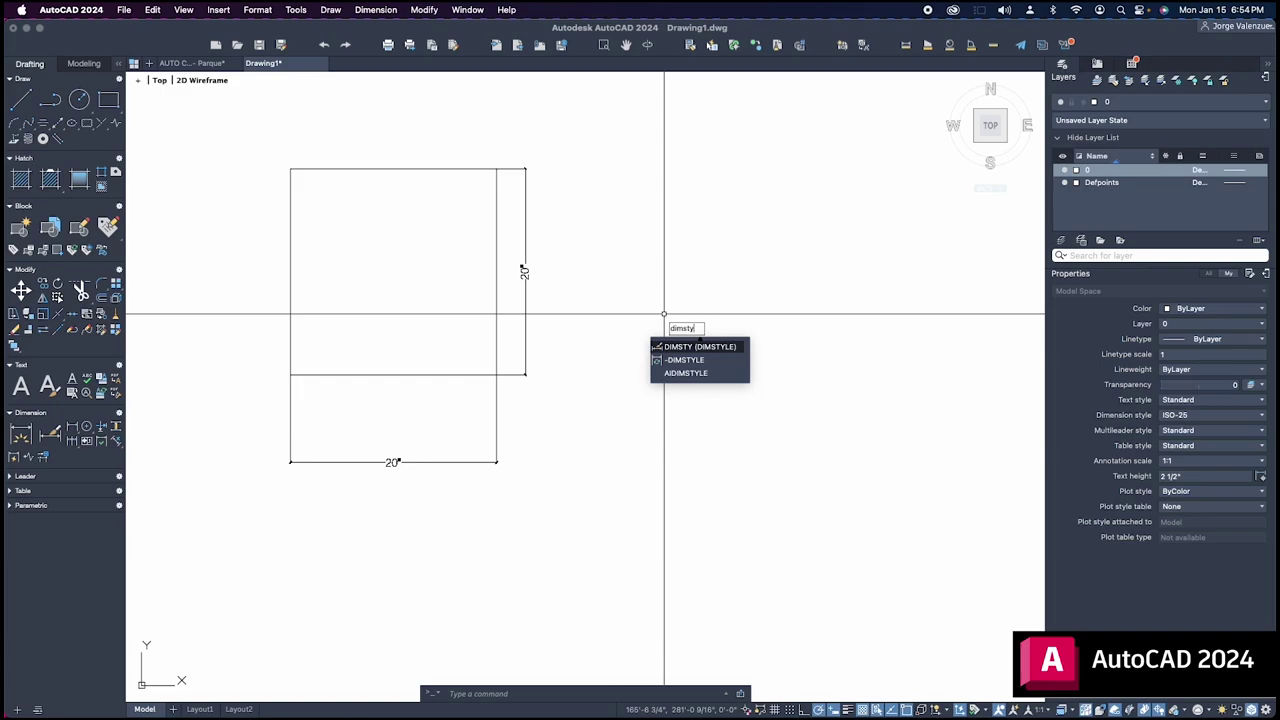
{"action": "key", "text": "Return"}
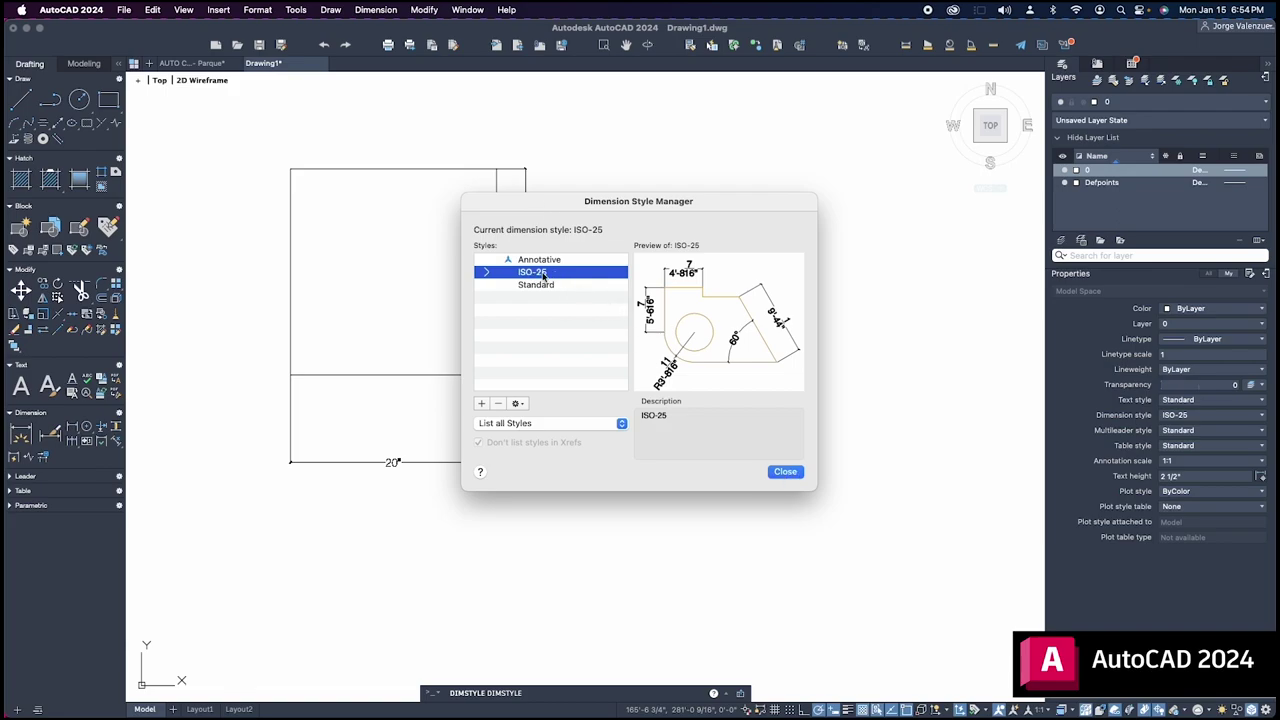
{"action": "left_click", "coordinate": [785, 471]}
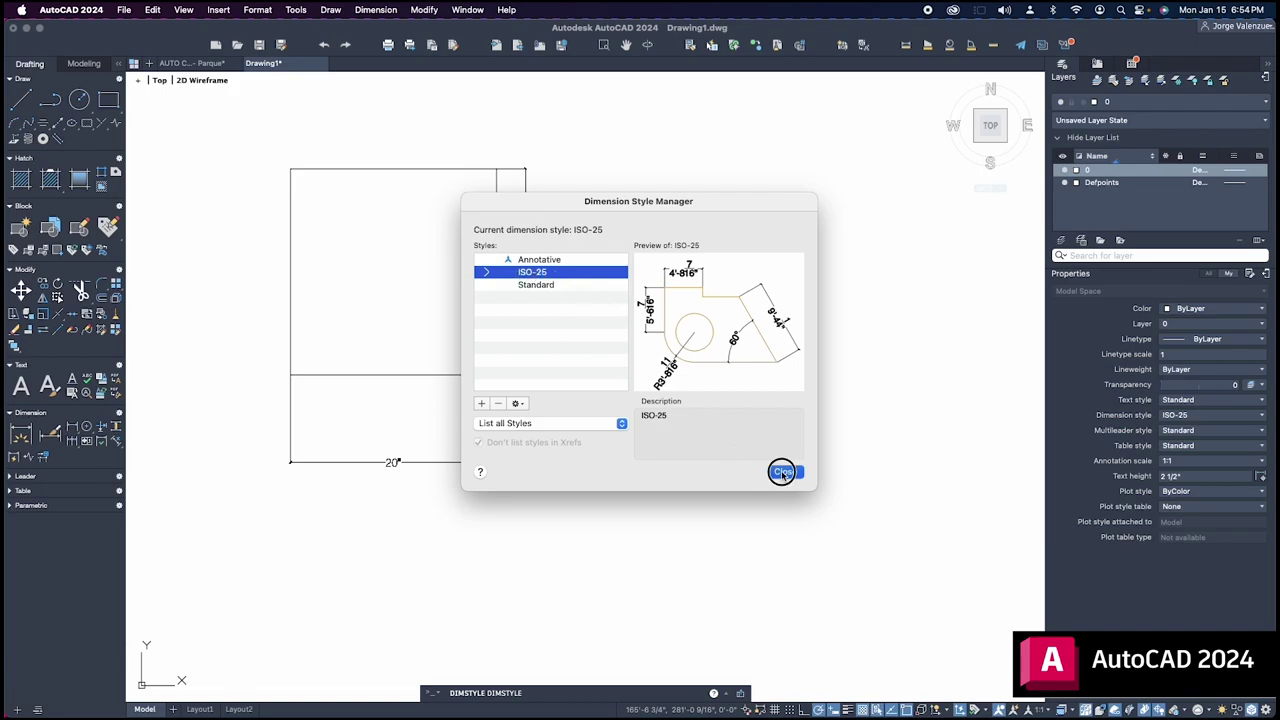